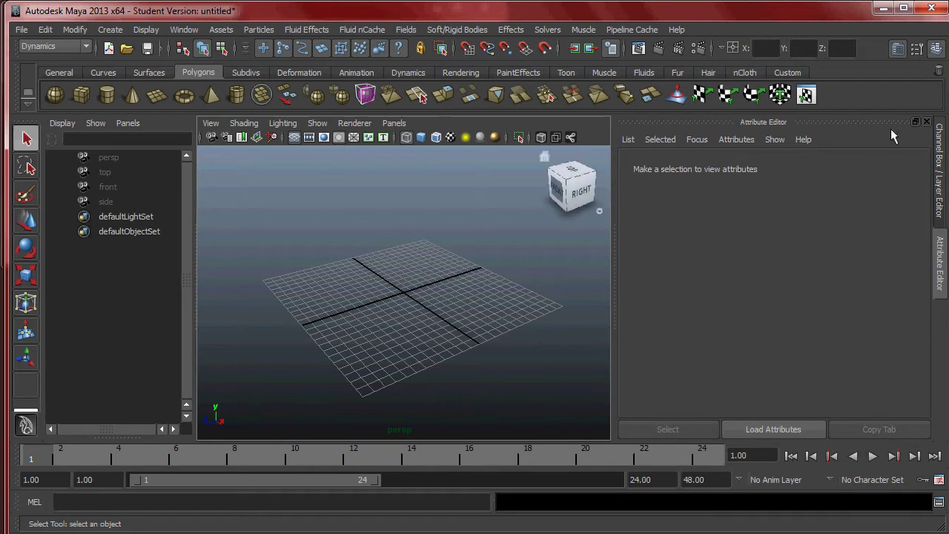
# Step: Create a polygon plane at the centre of the grid
pyautogui.click(113, 31)
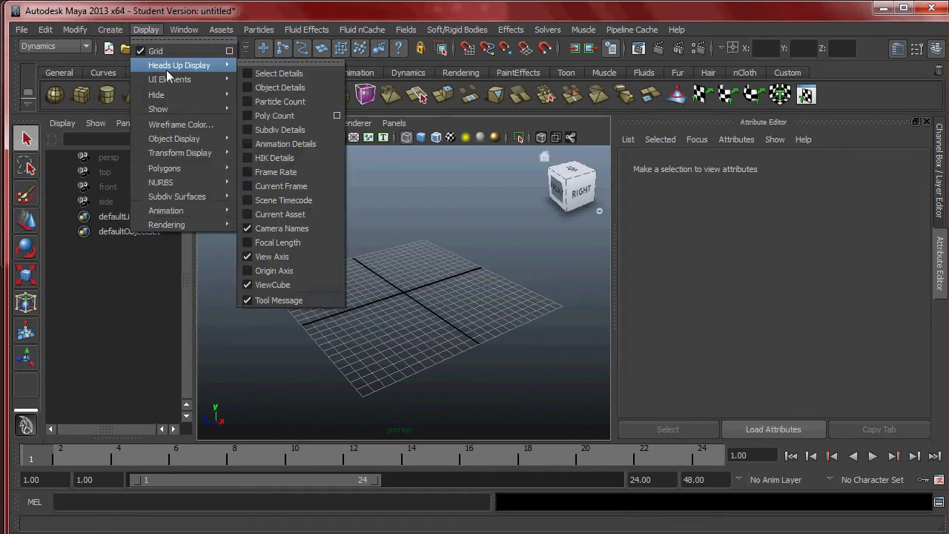
pyautogui.moveTo(131, 68)
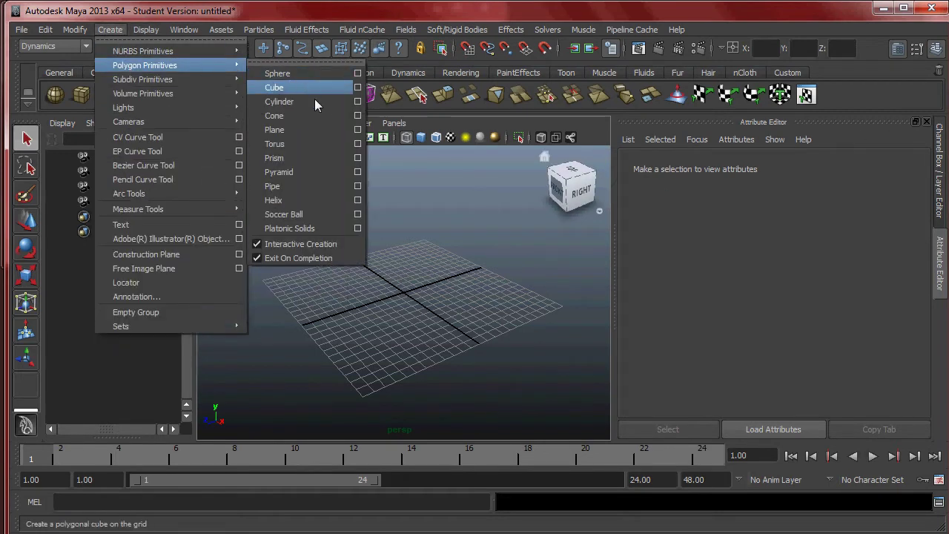
pyautogui.click(315, 132)
pyautogui.click(409, 297)
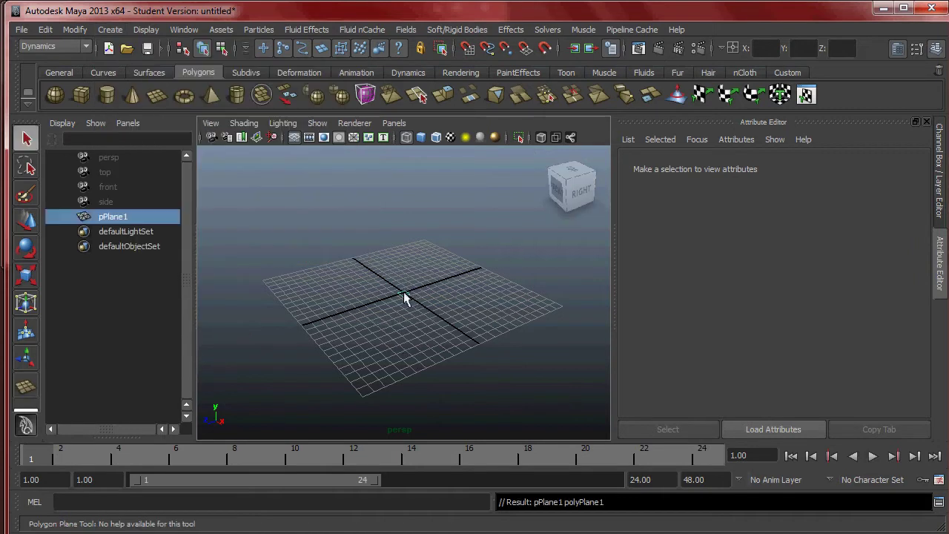
# Step: Scale the plane uniformly to about 5.935
pyautogui.press('f')
pyautogui.keyDown('alt'); pyautogui.moveTo(486, 327); pyautogui.dragTo(283, 315, button='right'); pyautogui.keyUp('alt')
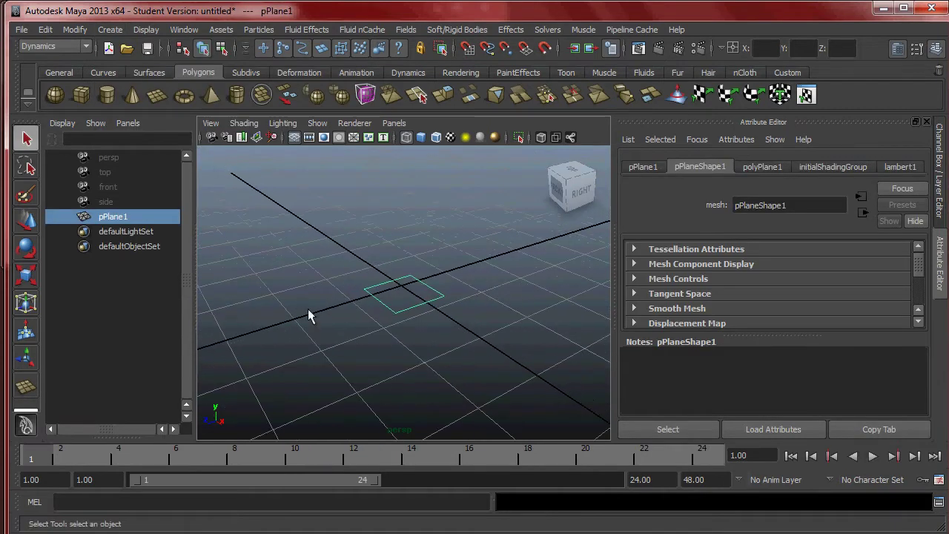
pyautogui.keyDown('alt'); pyautogui.moveTo(387, 310); pyautogui.dragTo(364, 329); pyautogui.keyUp('alt')
pyautogui.press('r')
pyautogui.moveTo(404, 292); pyautogui.dragTo(523, 292)
# Step: Set the plane's Translate X, Y and Z to 0
pyautogui.click(917, 48)
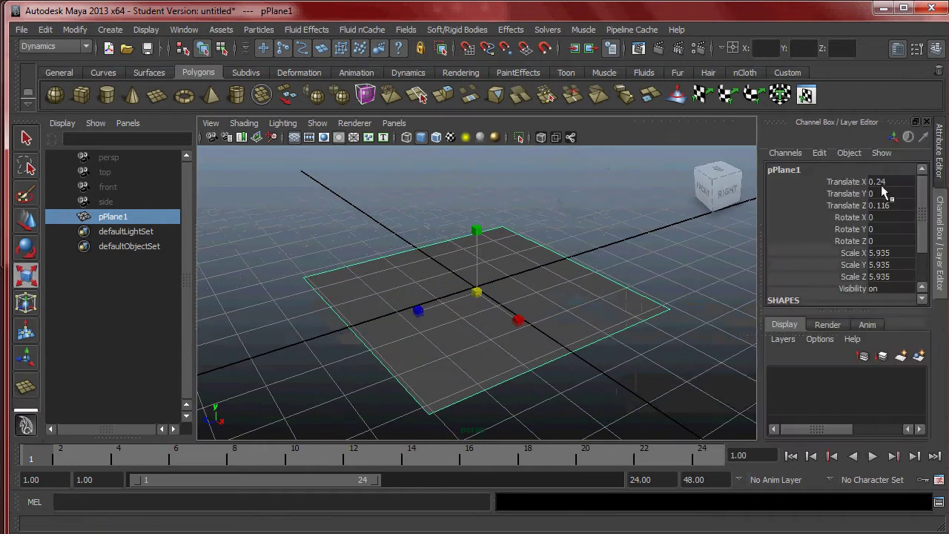
pyautogui.moveTo(886, 181); pyautogui.dragTo(891, 204)
pyautogui.write('0')
pyautogui.press('Return')
# Step: Move the plane along the Z axis to about 9.374
pyautogui.keyDown('alt'); pyautogui.moveTo(669, 263); pyautogui.dragTo(180, 303, button='right'); pyautogui.keyUp('alt')
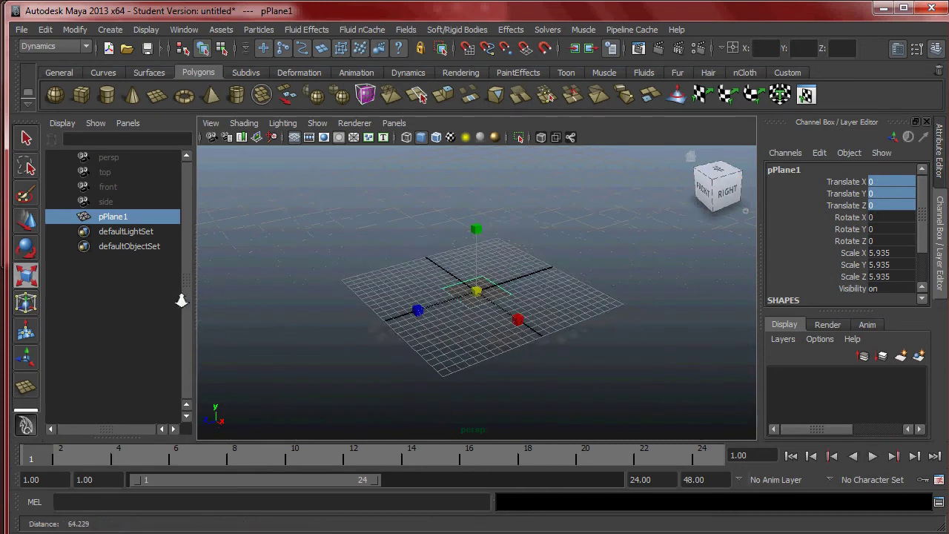
pyautogui.keyDown('alt'); pyautogui.moveTo(445, 319); pyautogui.dragTo(400, 356); pyautogui.keyUp('alt')
pyautogui.keyDown('alt'); pyautogui.moveTo(400, 356); pyautogui.dragTo(636, 371, button='right'); pyautogui.keyUp('alt')
pyautogui.press('w')
pyautogui.moveTo(423, 296); pyautogui.dragTo(225, 316)
# Step: Create a polygon sphere at the grid centre with Translate X, Y and Z set to 0
pyautogui.click(110, 30)
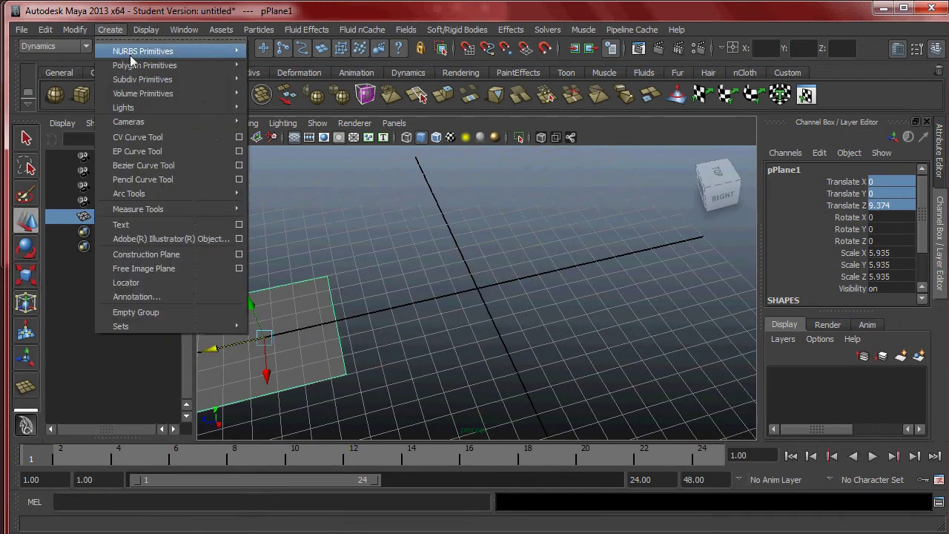
pyautogui.moveTo(140, 67)
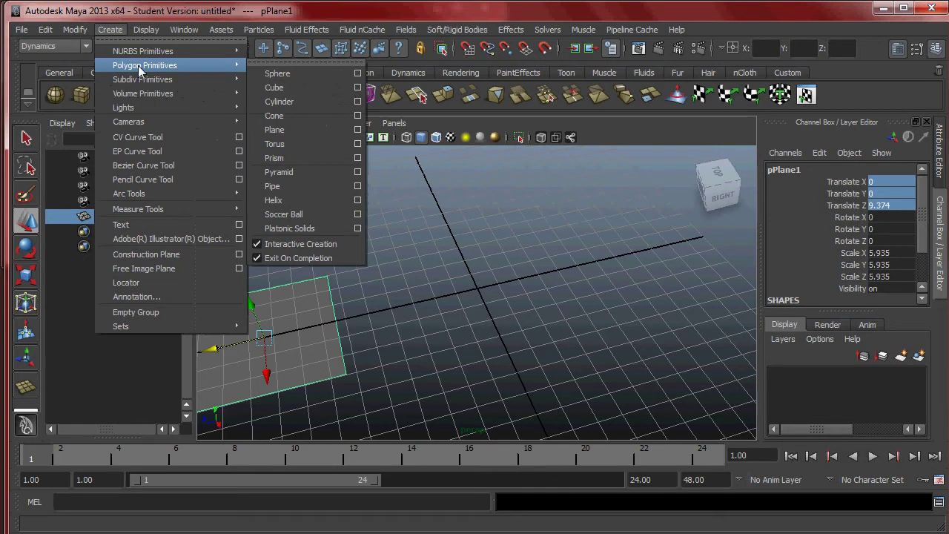
pyautogui.click(277, 73)
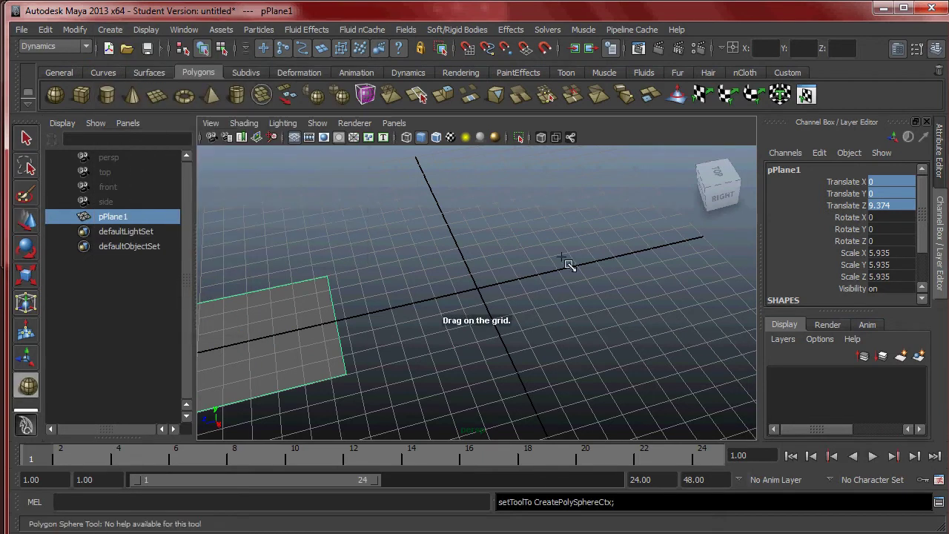
pyautogui.click(477, 289)
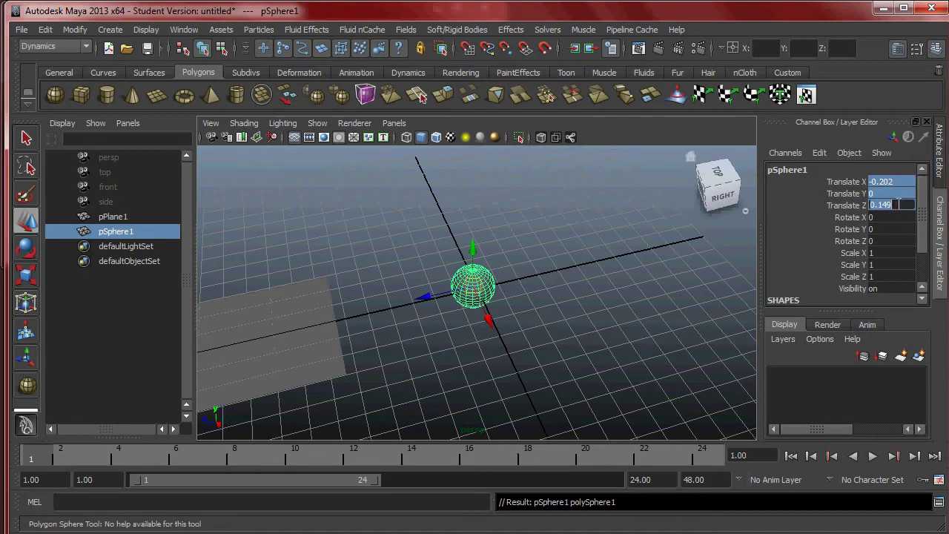
pyautogui.press('Return')
# Step: Scale the sphere uniformly to about 3.244, then deselect it
pyautogui.press('r')
pyautogui.moveTo(480, 292); pyautogui.dragTo(615, 311)
pyautogui.keyDown('alt'); pyautogui.moveTo(614, 311); pyautogui.dragTo(590, 257, button='right'); pyautogui.keyUp('alt')
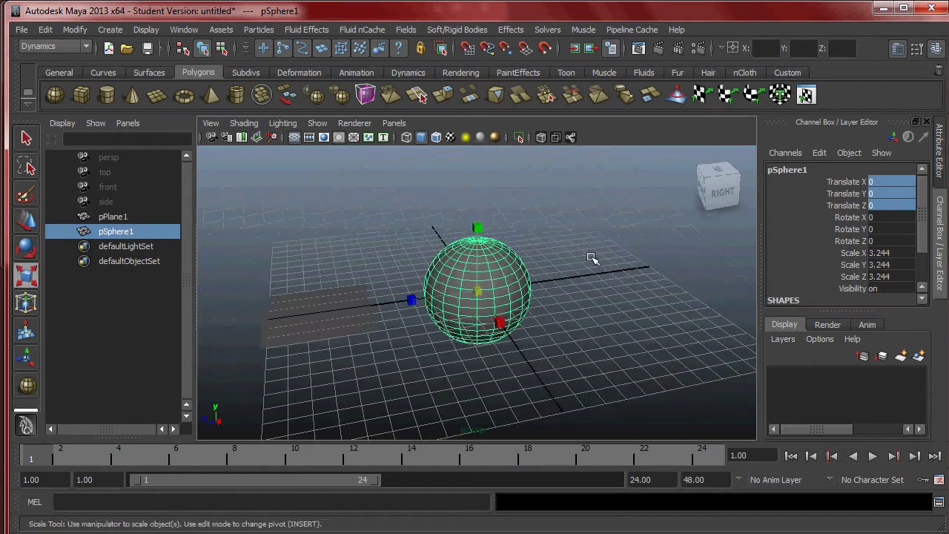
pyautogui.click(590, 257)
# Step: Switch the viewport to the side view, leaving empty grid space beside the sphere for a curve
pyautogui.keyDown('alt'); pyautogui.moveTo(599, 239); pyautogui.dragTo(568, 242, button='middle'); pyautogui.keyUp('alt')
pyautogui.keyDown('alt'); pyautogui.moveTo(568, 242); pyautogui.dragTo(623, 289, button='right'); pyautogui.keyUp('alt')
pyautogui.press('space')
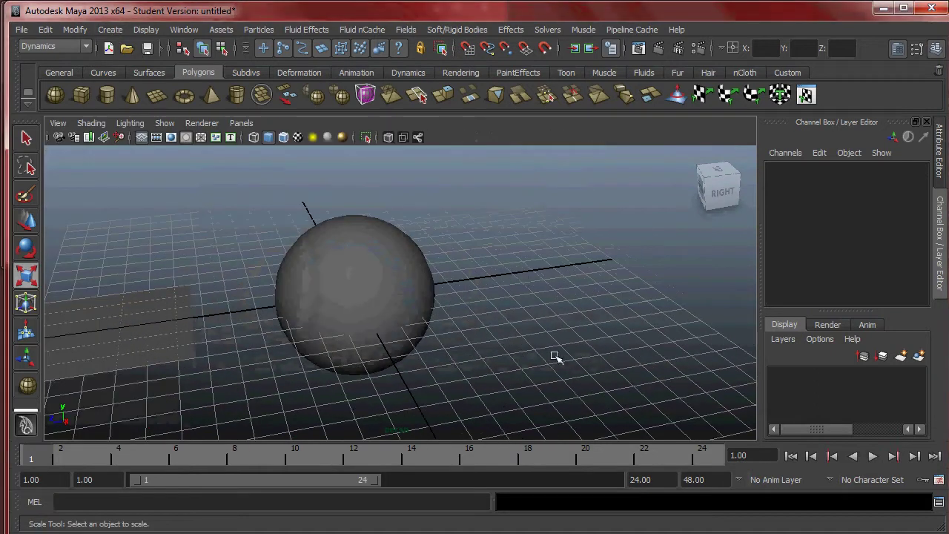
pyautogui.press('space')
pyautogui.press('space')
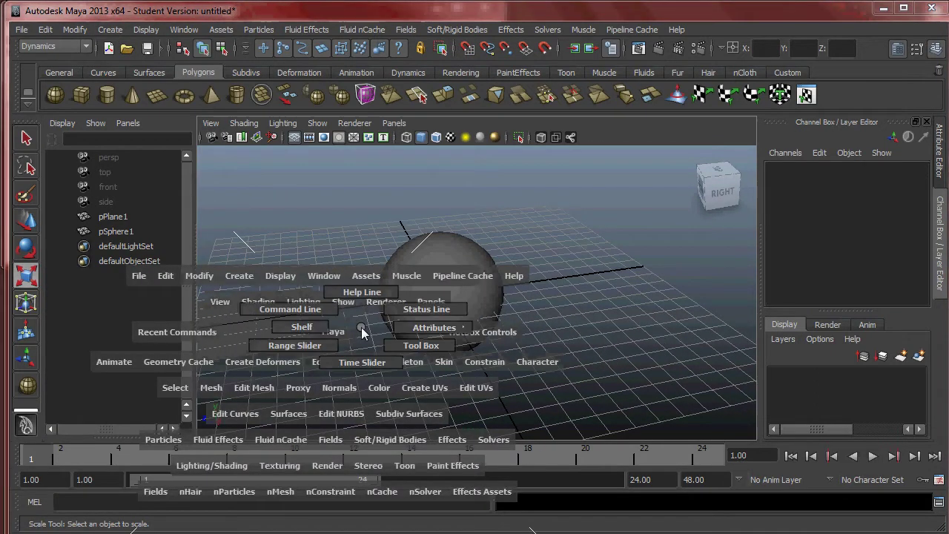
pyautogui.moveTo(363, 326); pyautogui.dragTo(393, 327)
pyautogui.keyDown('alt'); pyautogui.moveTo(511, 297); pyautogui.dragTo(494, 290, button='right'); pyautogui.keyUp('alt')
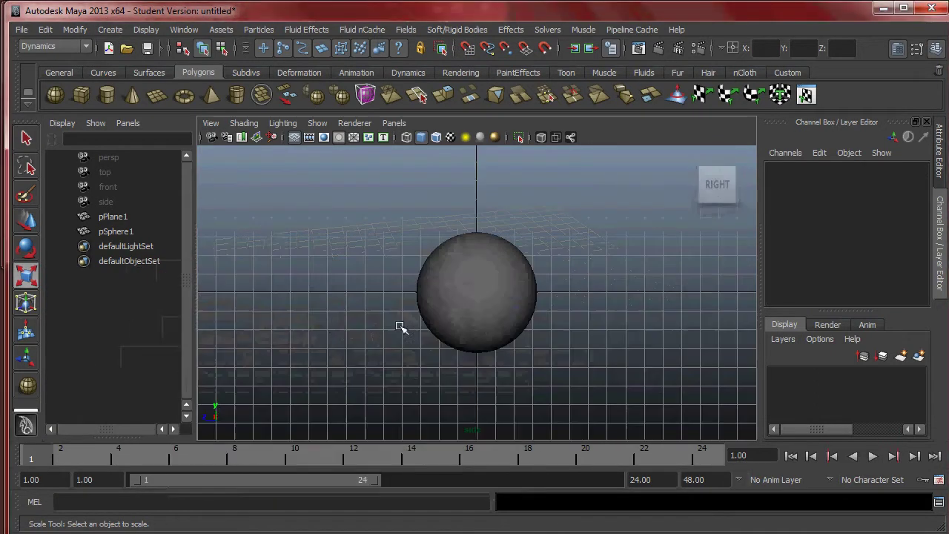
pyautogui.keyDown('alt'); pyautogui.moveTo(569, 292); pyautogui.dragTo(379, 284, button='middle'); pyautogui.keyUp('alt')
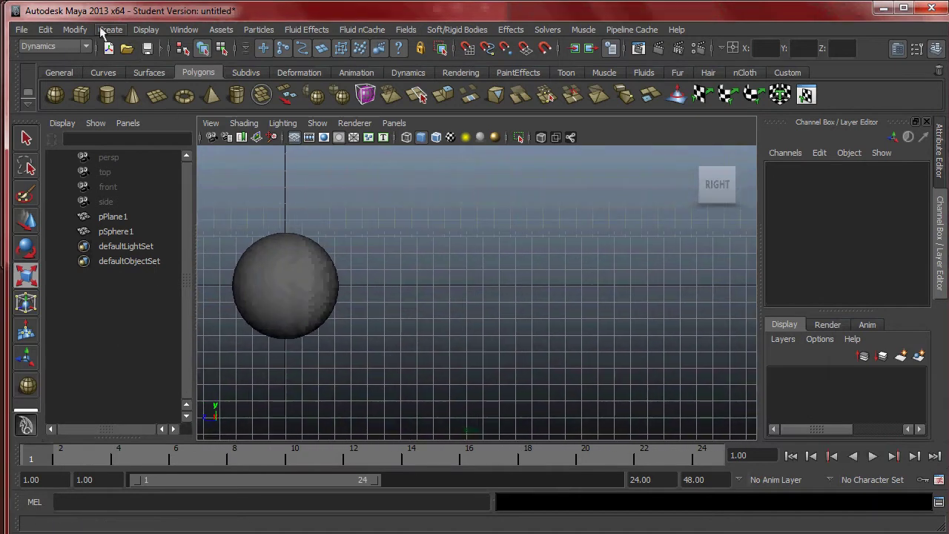
# Step: Draw an arched CV curve on the empty grid beside the sphere, on the side opposite the plane
pyautogui.click(110, 31)
pyautogui.click(164, 137)
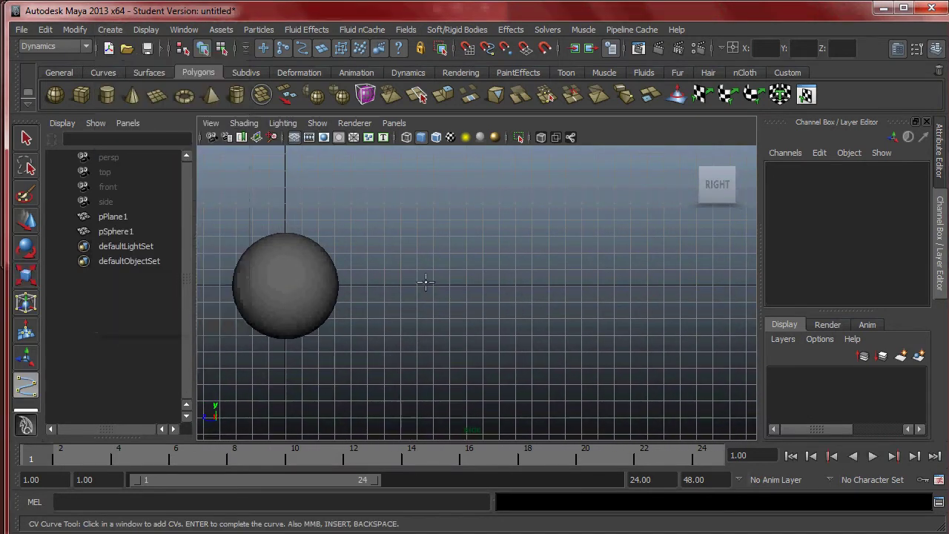
pyautogui.click(426, 287)
pyautogui.click(549, 258)
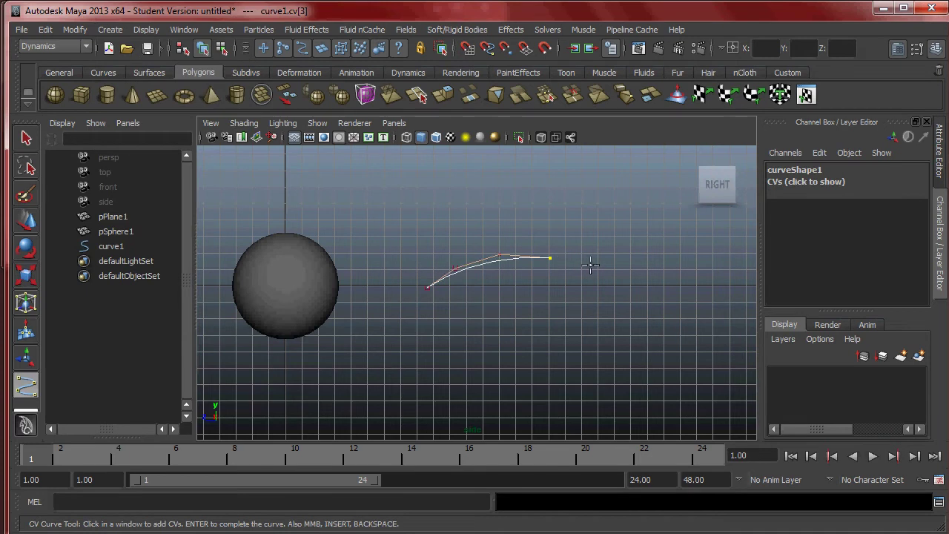
pyautogui.click(595, 267)
pyautogui.click(623, 281)
pyautogui.click(630, 288)
pyautogui.press('Return')
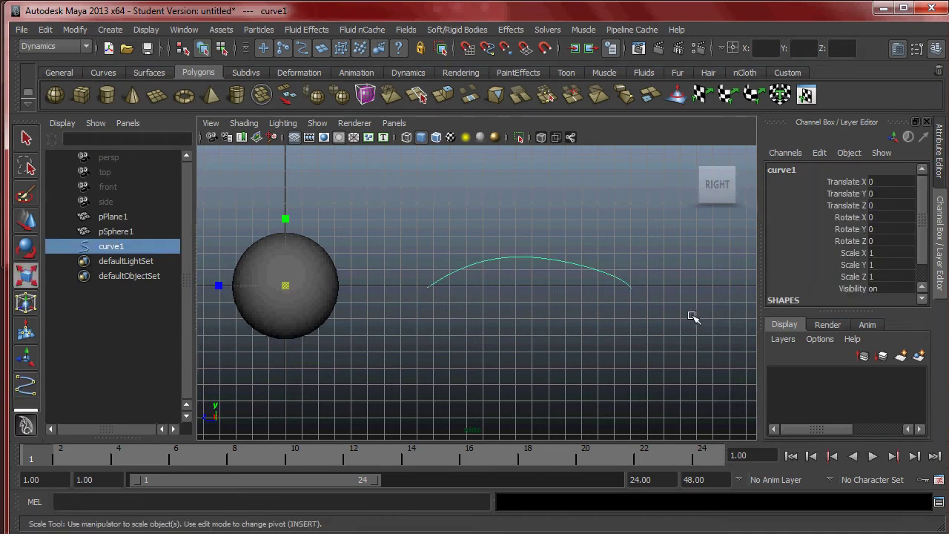
# Step: Return to the perspective view with the plane, sphere and curve all in frame
pyautogui.press('space')
pyautogui.press('space')
pyautogui.moveTo(550, 235); pyautogui.dragTo(546, 205)
pyautogui.keyDown('alt'); pyautogui.moveTo(504, 250); pyautogui.dragTo(571, 264); pyautogui.keyUp('alt')
pyautogui.keyDown('alt'); pyautogui.moveTo(570, 265); pyautogui.dragTo(452, 271, button='right'); pyautogui.keyUp('alt')
pyautogui.keyDown('alt'); pyautogui.moveTo(612, 248); pyautogui.dragTo(567, 255); pyautogui.keyUp('alt')
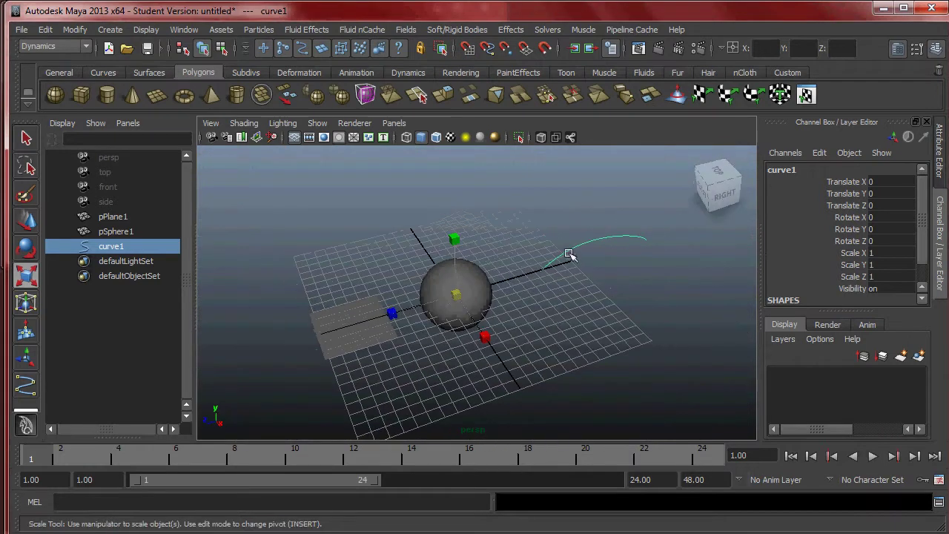
# Step: Move the curve toward the sphere along the Z axis to about 2.181 and deselect it
pyautogui.press('w')
pyautogui.moveTo(420, 304); pyautogui.dragTo(390, 312)
pyautogui.moveTo(544, 353)
pyautogui.keyDown('alt'); pyautogui.mouseDown()
pyautogui.moveTo(534, 344)
pyautogui.moveTo(542, 332)
pyautogui.moveTo(546, 348)
pyautogui.mouseUp(); pyautogui.keyUp('alt')
pyautogui.keyDown('alt'); pyautogui.moveTo(546, 349); pyautogui.dragTo(663, 377, button='right'); pyautogui.keyUp('alt')
pyautogui.keyDown('alt'); pyautogui.moveTo(519, 341); pyautogui.dragTo(548, 332); pyautogui.keyUp('alt')
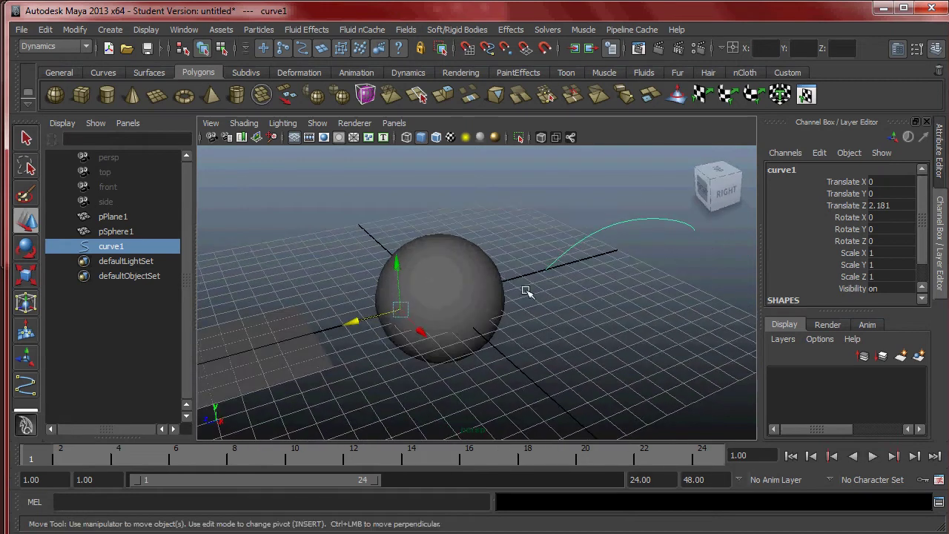
pyautogui.click(602, 287)
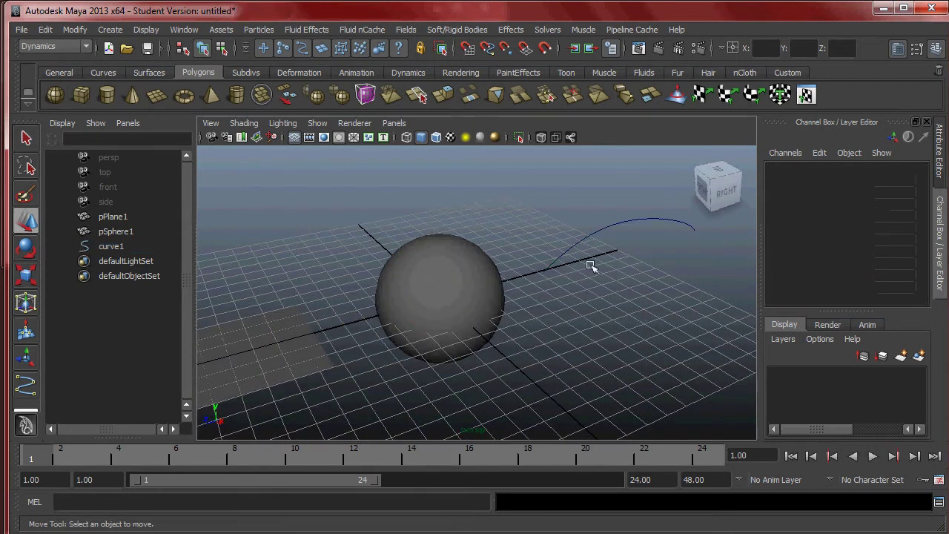
# Step: Raise the plane above the grid to a Translate Y of about 0.612 and deselect it
pyautogui.click(289, 341)
pyautogui.moveTo(245, 313); pyautogui.dragTo(241, 295)
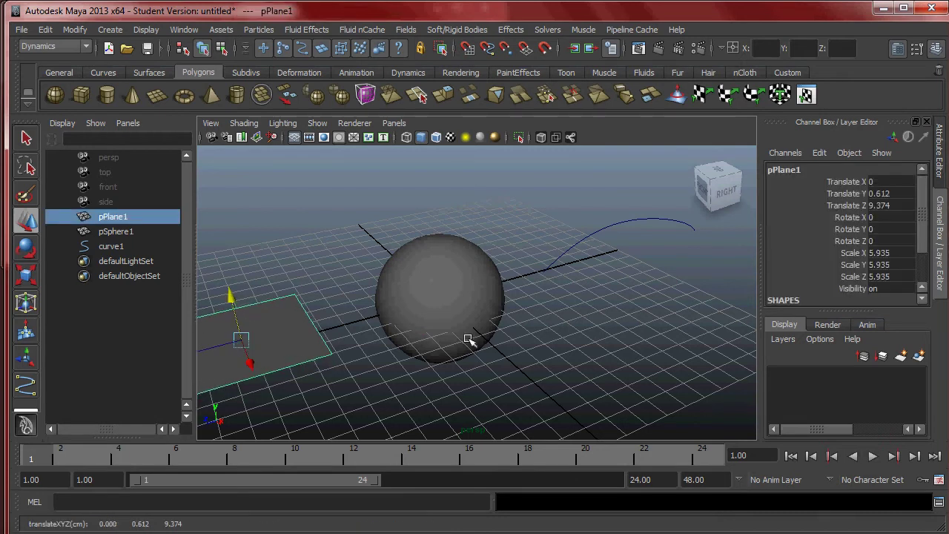
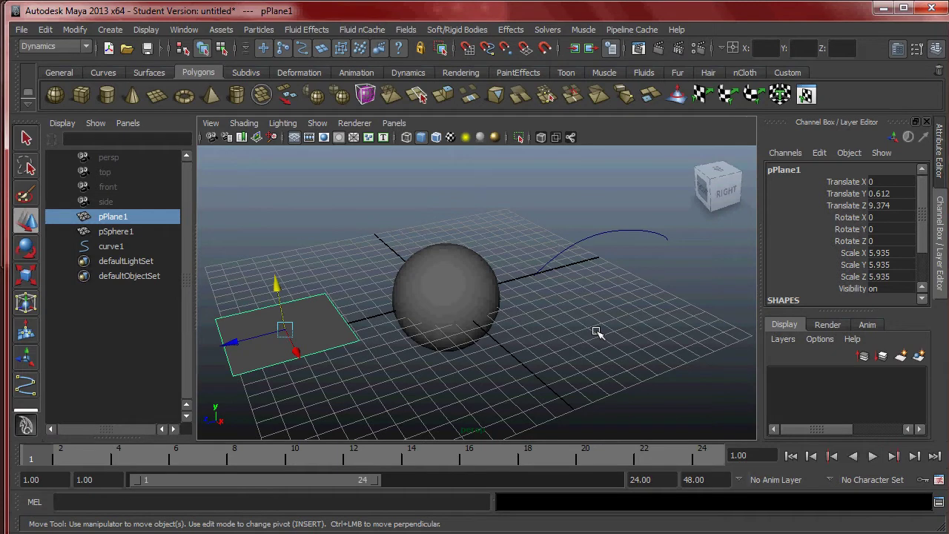
pyautogui.click(596, 332)
# Step: Choose the Dynamics menu set and select the plane
pyautogui.click(66, 46)
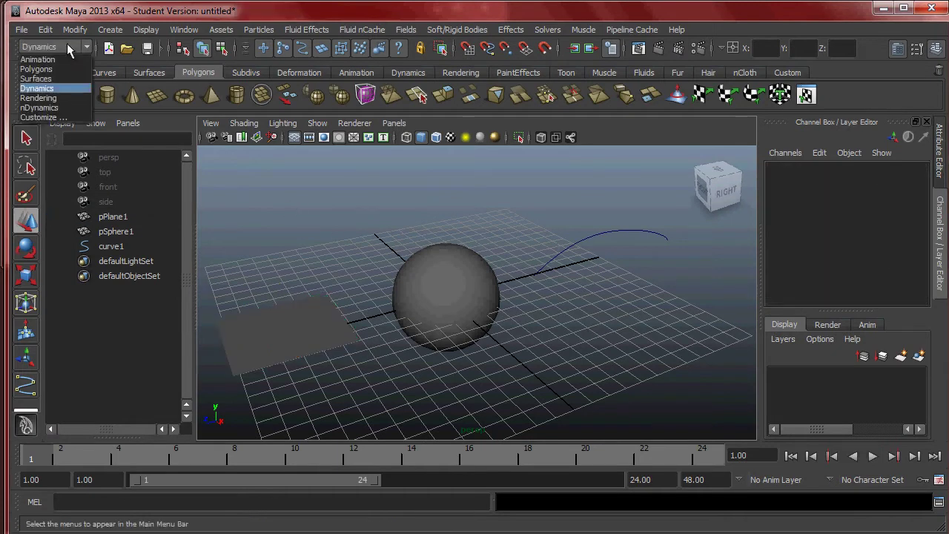
pyautogui.click(59, 88)
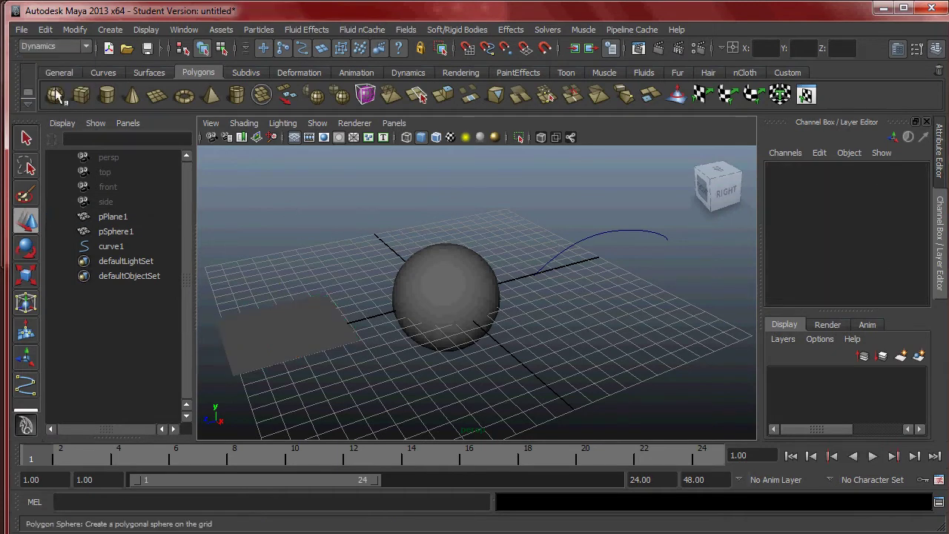
pyautogui.click(404, 278)
pyautogui.click(295, 310)
pyautogui.click(324, 235)
pyautogui.click(297, 320)
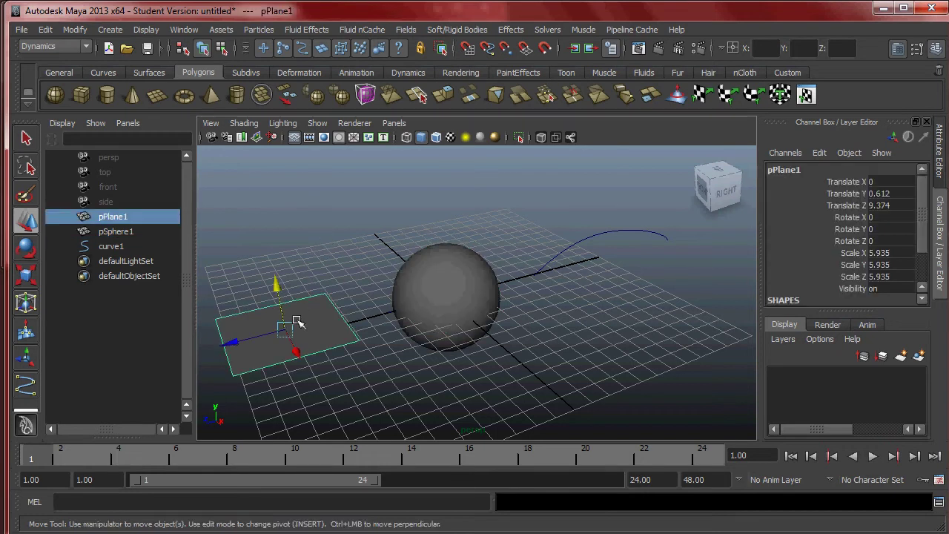
pyautogui.click(258, 30)
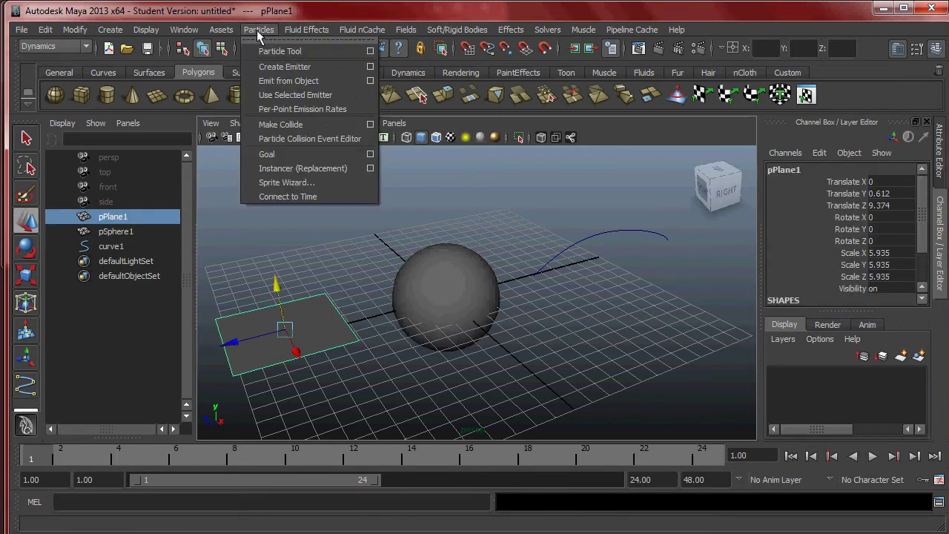
pyautogui.click(370, 82)
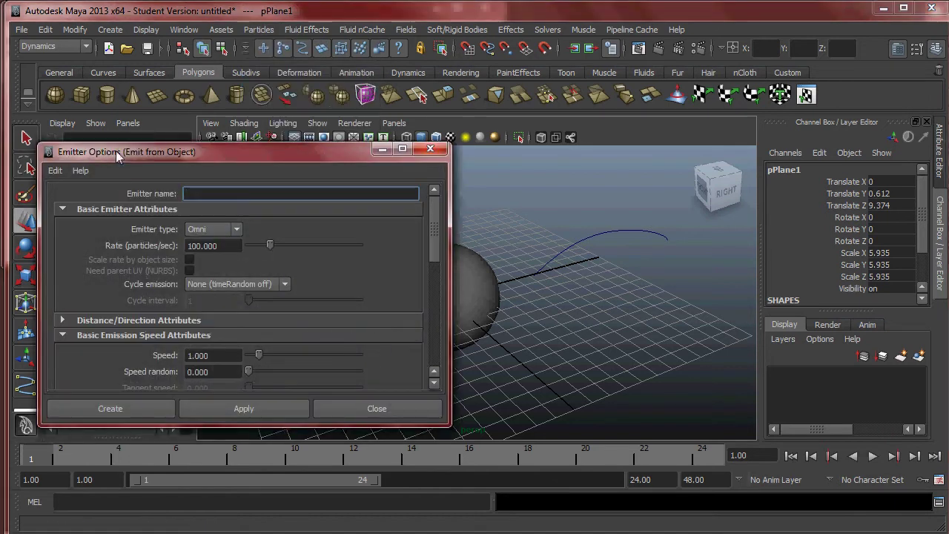
pyautogui.click(430, 149)
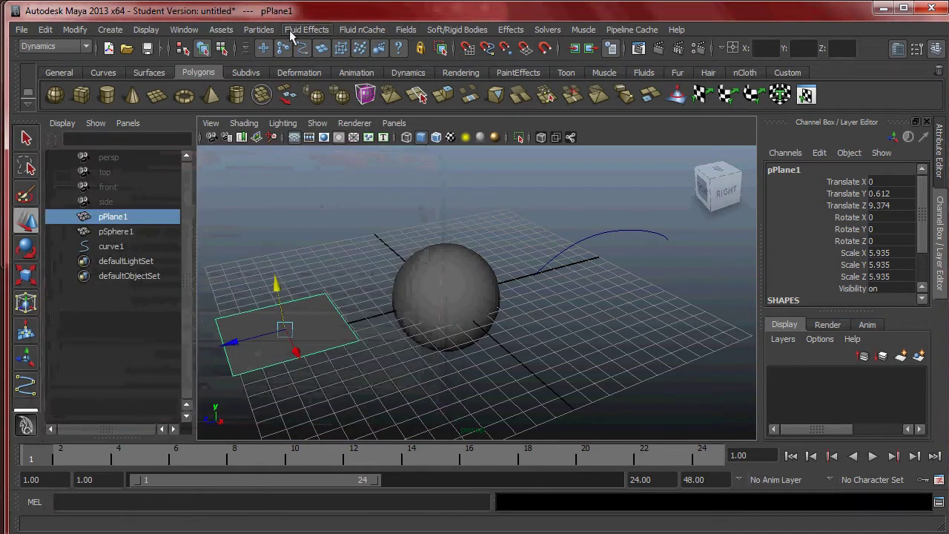
# Step: Reset the Emit from Object options, create an Omni emitter at 100 particles/sec on the plane, and reselect the plane
pyautogui.click(258, 30)
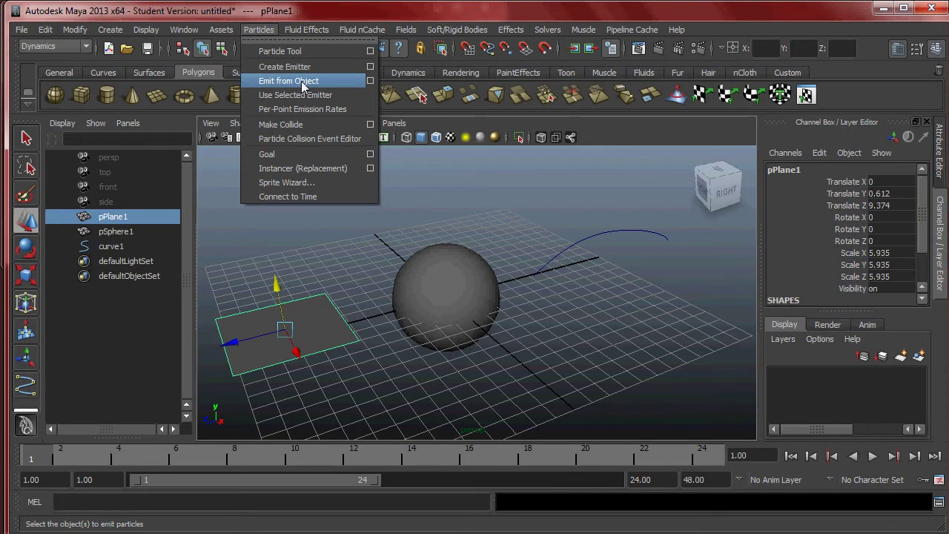
pyautogui.click(370, 82)
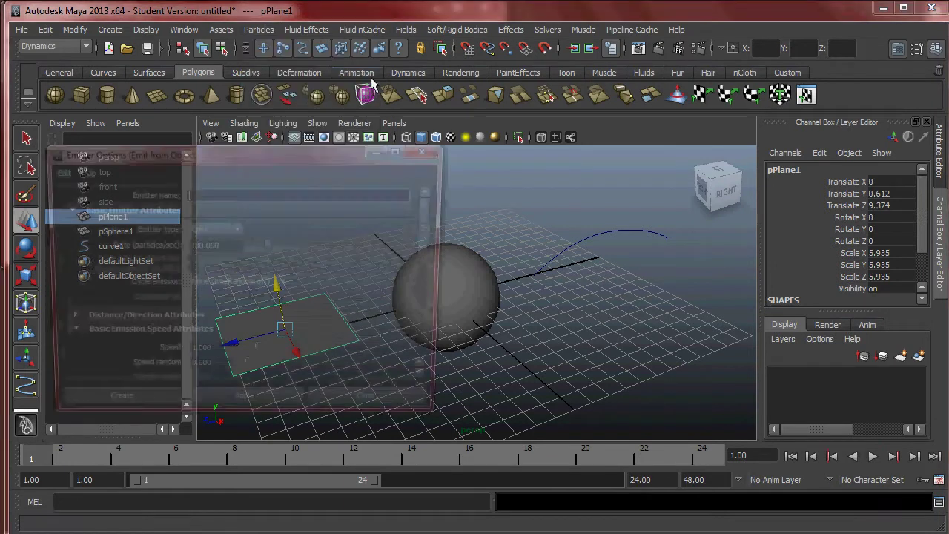
pyautogui.click(56, 171)
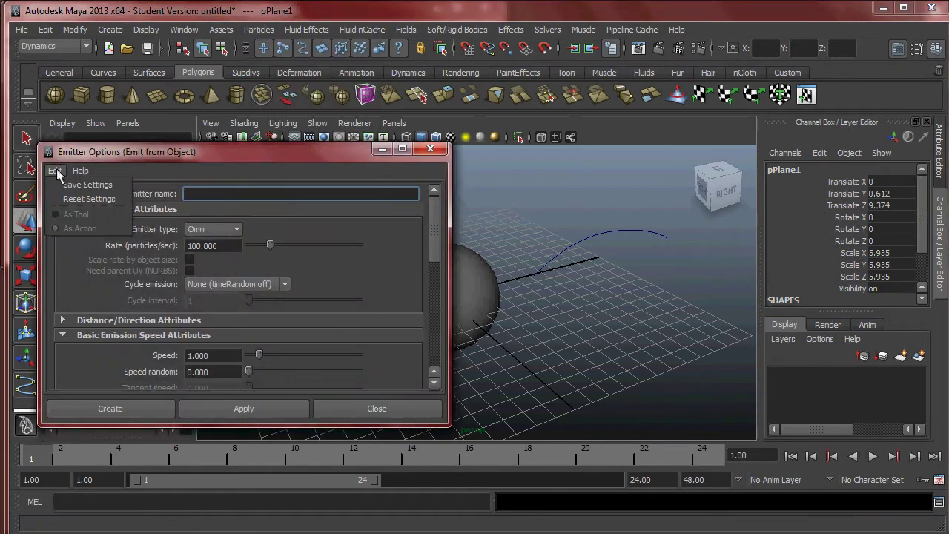
pyautogui.click(98, 199)
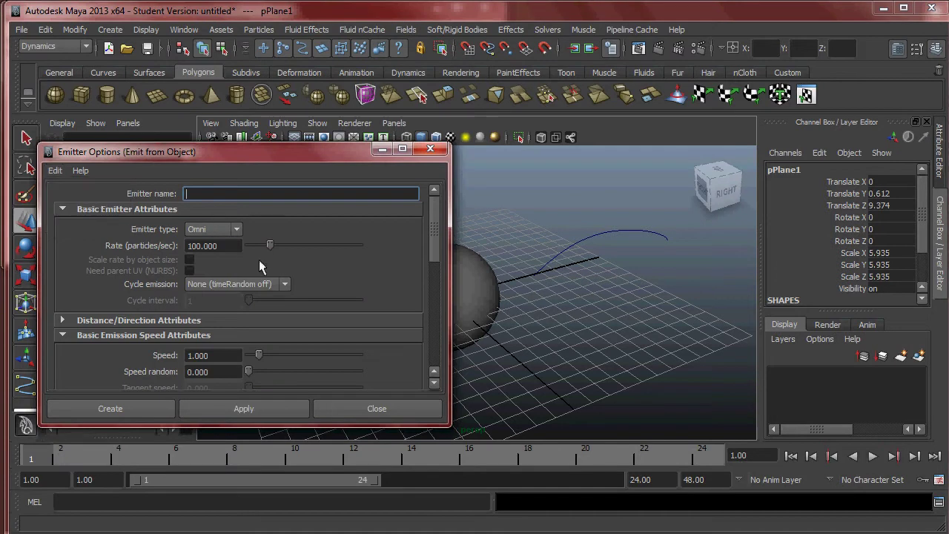
pyautogui.click(126, 410)
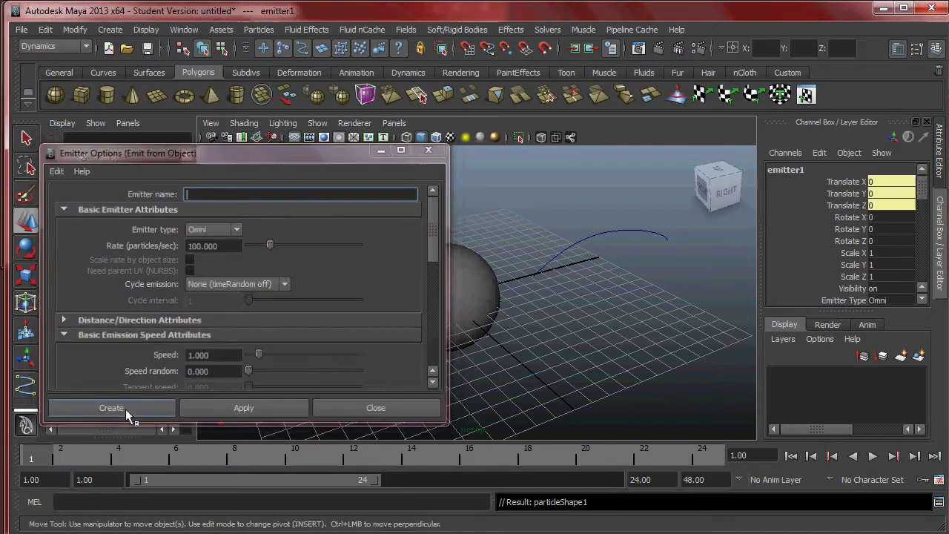
pyautogui.click(317, 320)
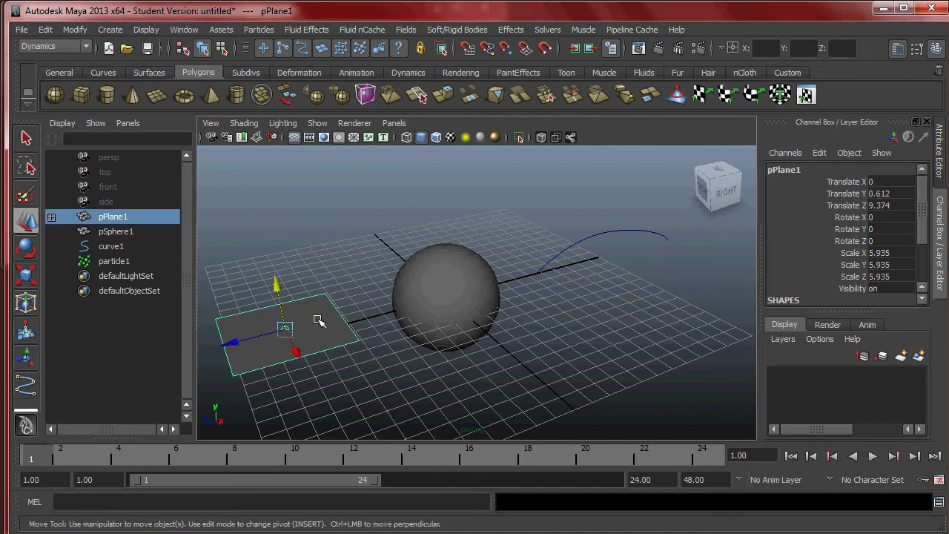
# Step: Expand the plane's hierarchy in the Outliner, inspect the emitter parented under it, and reselect the plane
pyautogui.keyDown('alt'); pyautogui.moveTo(397, 284); pyautogui.dragTo(460, 267, button='middle'); pyautogui.keyUp('alt')
pyautogui.keyDown('alt'); pyautogui.moveTo(459, 267); pyautogui.dragTo(509, 336, button='right'); pyautogui.keyUp('alt')
pyautogui.keyDown('alt'); pyautogui.moveTo(404, 240); pyautogui.dragTo(482, 244, button='middle'); pyautogui.keyUp('alt')
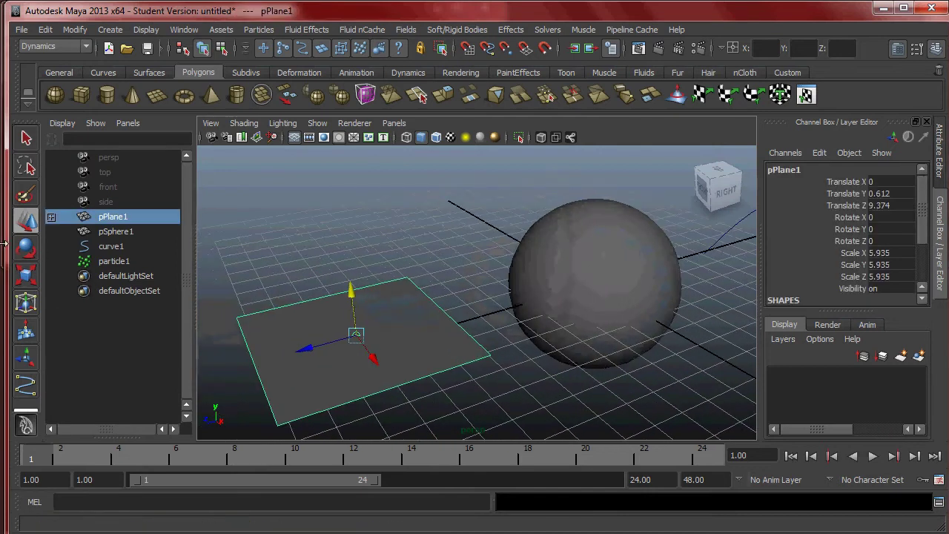
pyautogui.click(51, 218)
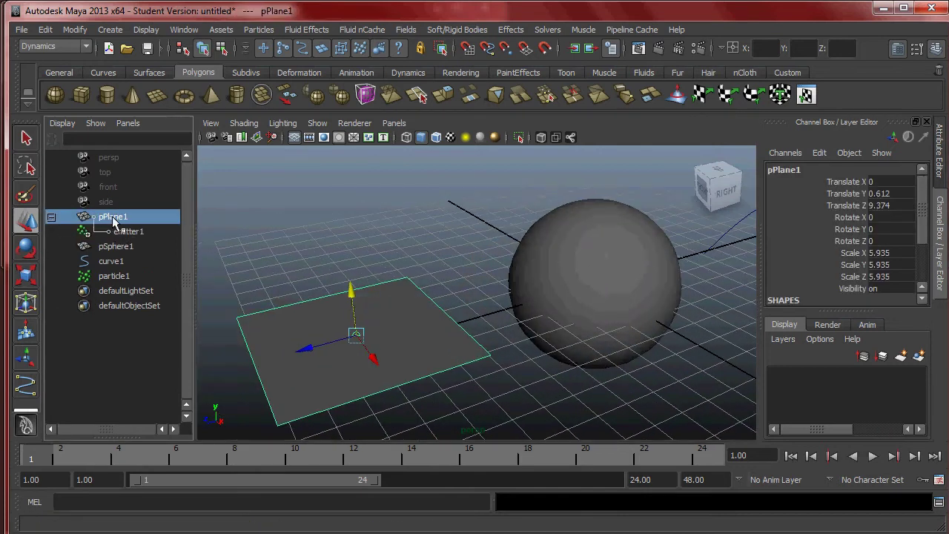
pyautogui.click(132, 231)
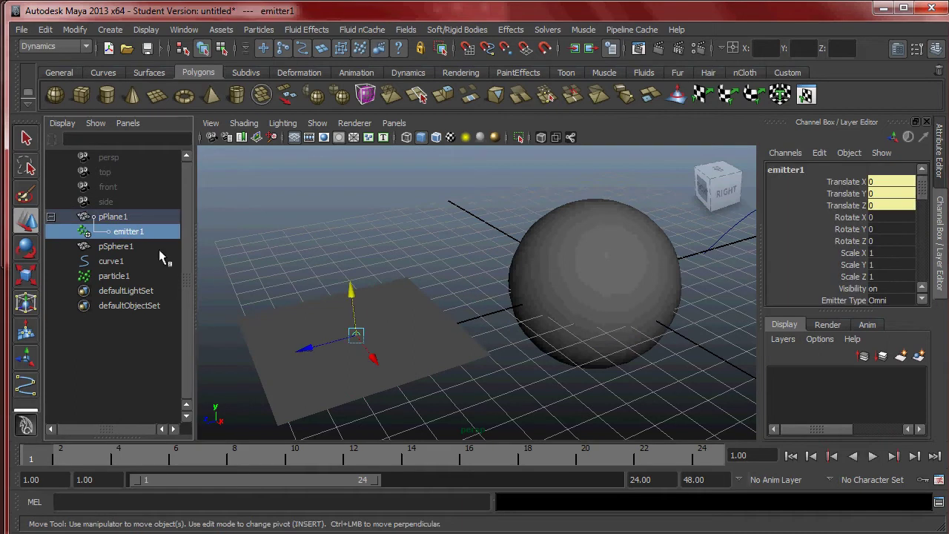
pyautogui.click(115, 217)
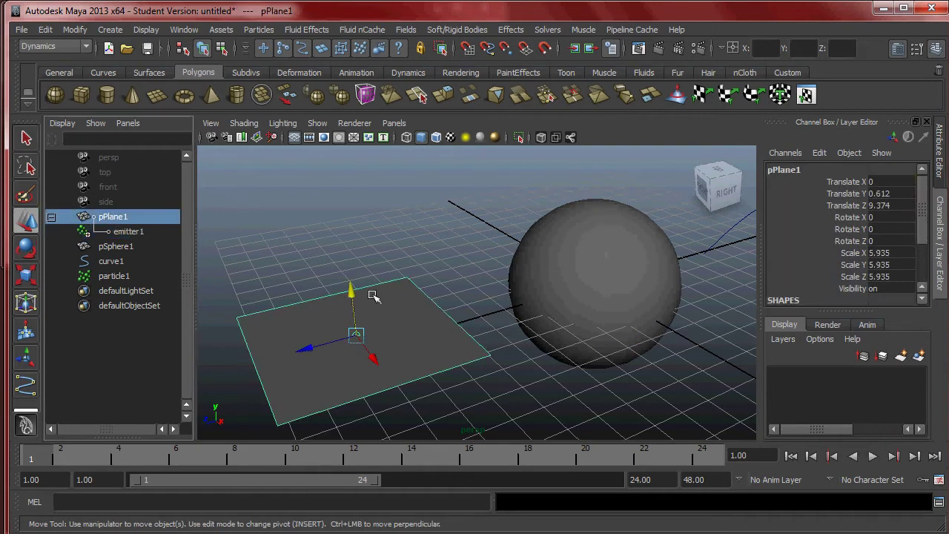
# Step: Raise the plane higher above the grid to a Translate Y of about 2.185
pyautogui.click(347, 245)
pyautogui.click(398, 283)
pyautogui.moveTo(347, 289); pyautogui.dragTo(351, 236)
pyautogui.hotkey('ctrl', 'z')
pyautogui.keyDown('alt'); pyautogui.moveTo(408, 276); pyautogui.dragTo(445, 277, button='right'); pyautogui.keyUp('alt')
pyautogui.keyDown('alt'); pyautogui.moveTo(445, 277); pyautogui.dragTo(453, 257); pyautogui.keyUp('alt')
pyautogui.keyDown('alt'); pyautogui.moveTo(453, 257); pyautogui.dragTo(532, 269, button='middle'); pyautogui.keyUp('alt')
pyautogui.keyDown('alt'); pyautogui.moveTo(532, 270); pyautogui.dragTo(463, 284); pyautogui.keyUp('alt')
pyautogui.keyDown('alt'); pyautogui.moveTo(464, 284); pyautogui.dragTo(441, 278, button='right'); pyautogui.keyUp('alt')
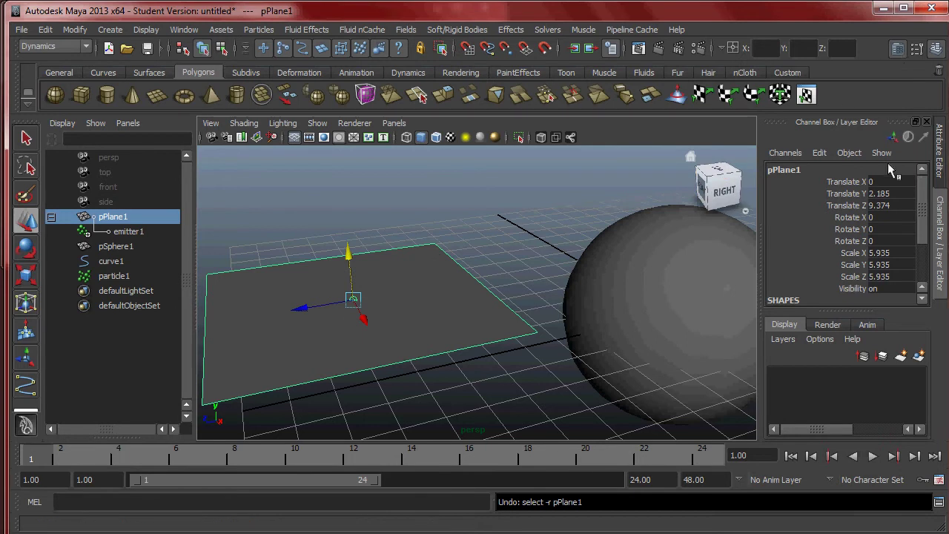
# Step: Display the Attribute Editor and deselect the plane
pyautogui.click(898, 49)
pyautogui.click(339, 205)
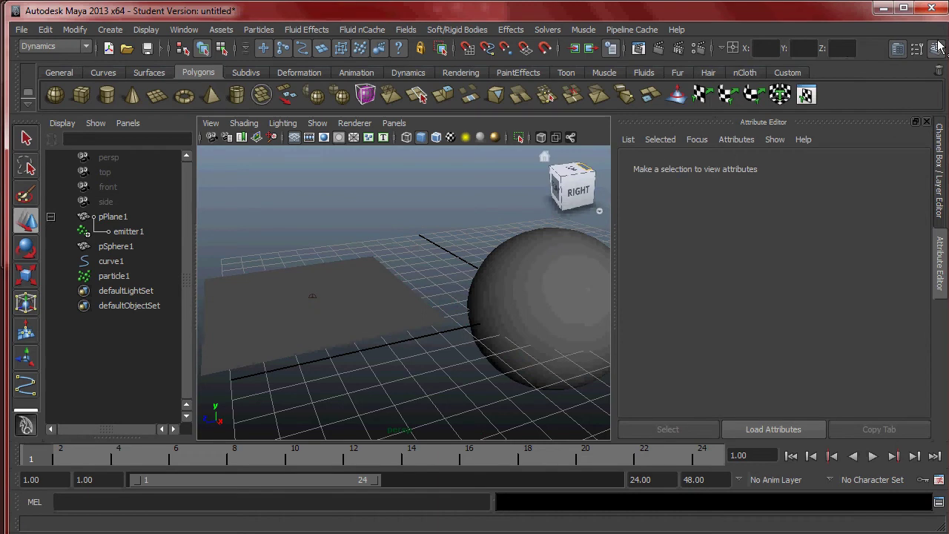
pyautogui.click(898, 49)
pyautogui.click(899, 49)
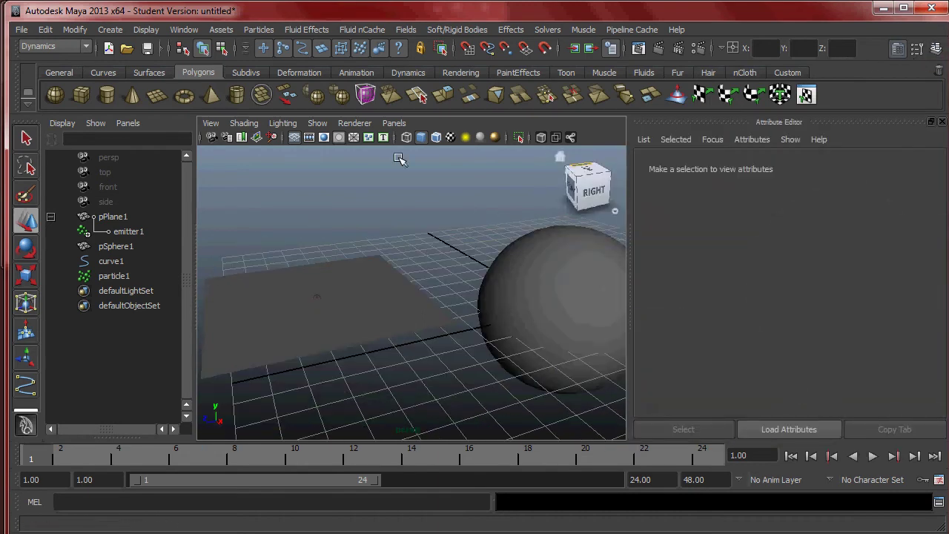
# Step: Select the plane's emitter, enlarge its attribute area, view the available Emitter Type options, and clear the selection
pyautogui.click(51, 216)
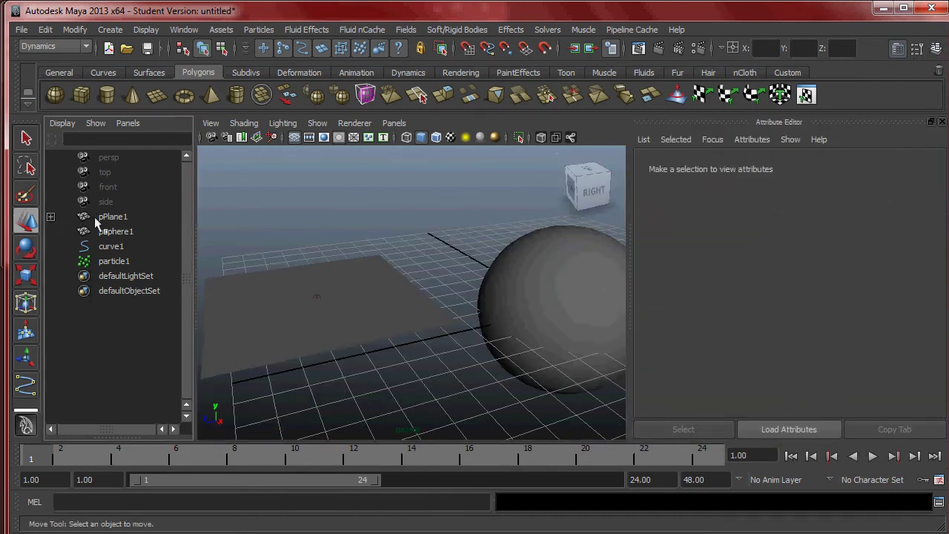
pyautogui.click(105, 220)
pyautogui.click(50, 216)
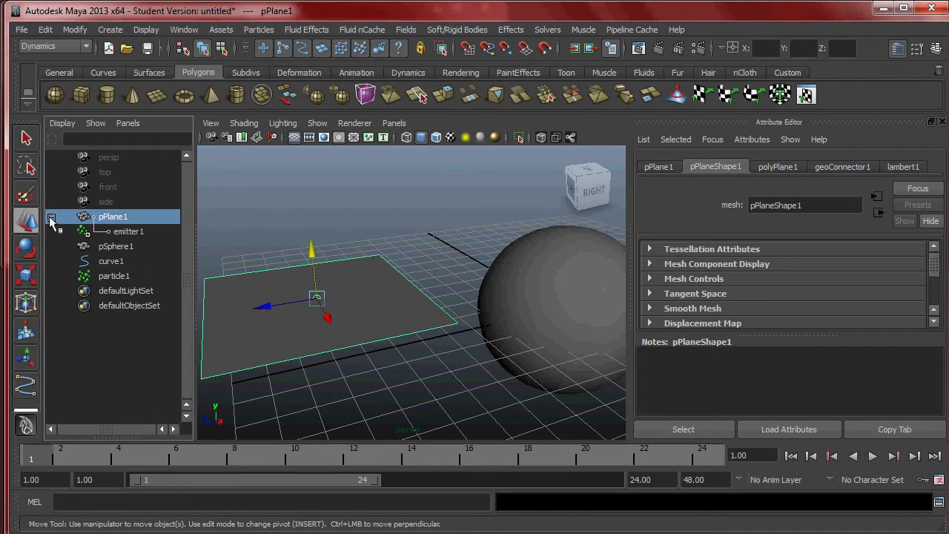
pyautogui.click(130, 233)
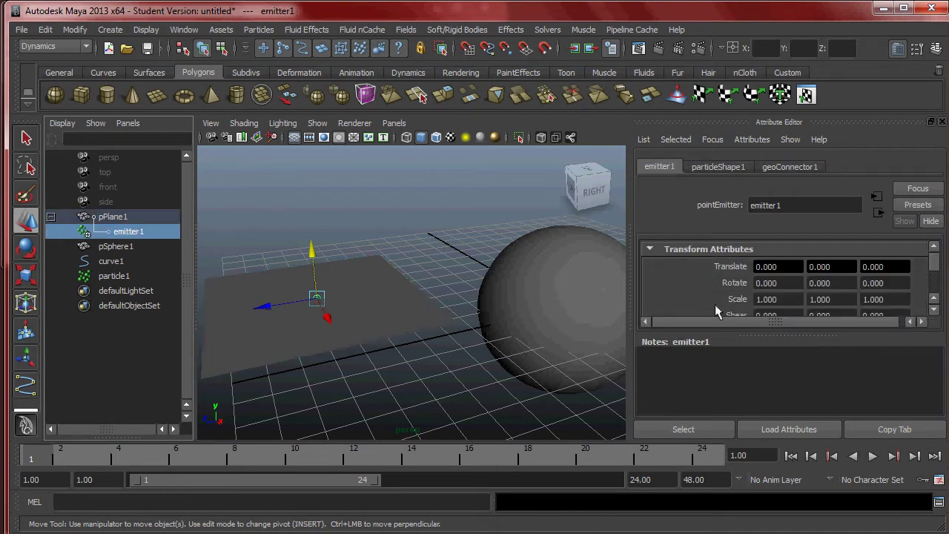
pyautogui.moveTo(798, 356); pyautogui.dragTo(799, 404)
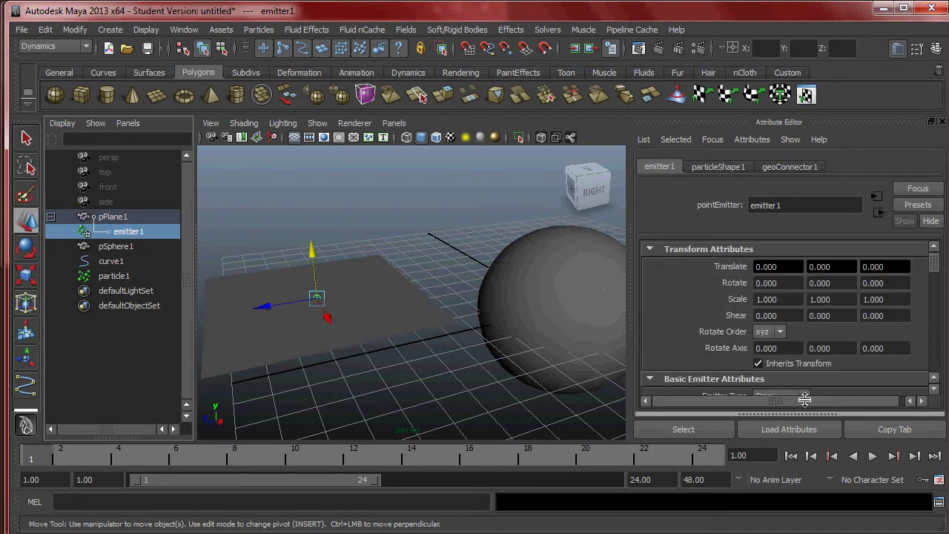
pyautogui.scroll(-3, 834, 371)
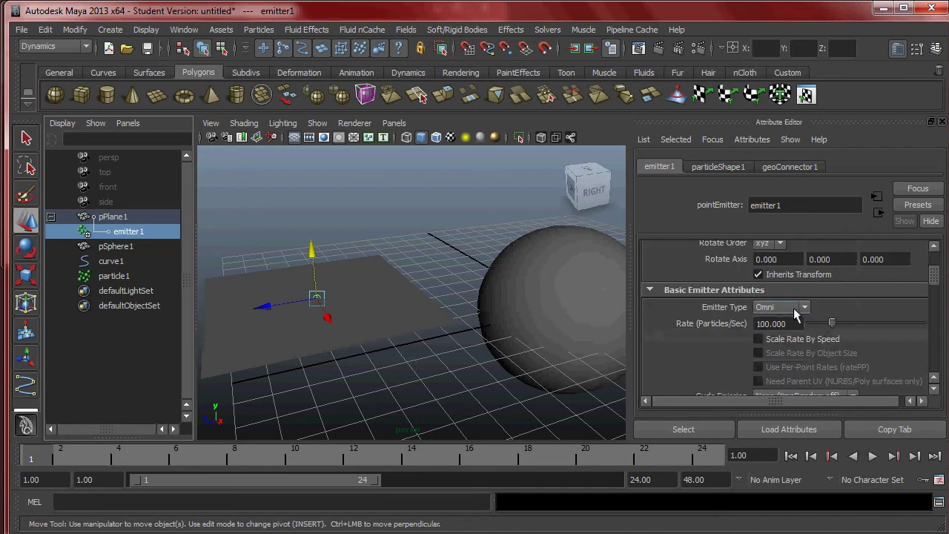
pyautogui.click(795, 311)
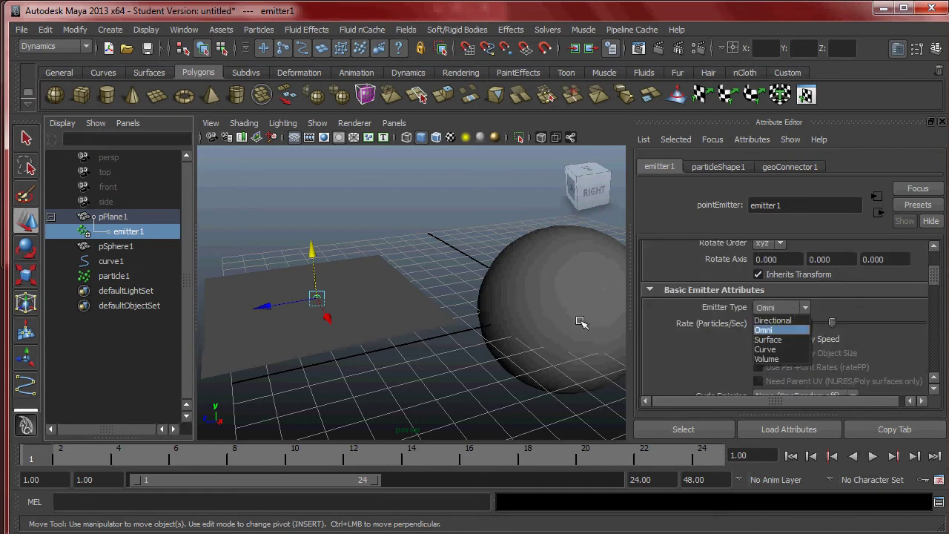
pyautogui.click(453, 372)
# Step: Reselect the plane's emitter and set its Emitter Type to Directional in the Attribute Editor
pyautogui.keyDown('alt'); pyautogui.moveTo(362, 299); pyautogui.dragTo(434, 301, button='middle'); pyautogui.keyUp('alt')
pyautogui.moveTo(434, 301)
pyautogui.keyDown('alt'); pyautogui.mouseDown()
pyautogui.moveTo(453, 303)
pyautogui.moveTo(440, 297)
pyautogui.mouseUp(); pyautogui.keyUp('alt')
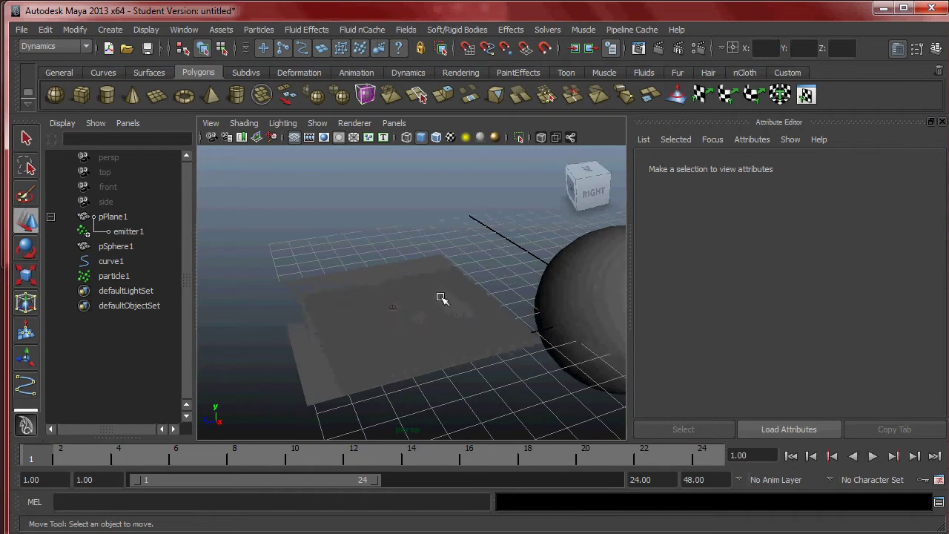
pyautogui.click(935, 50)
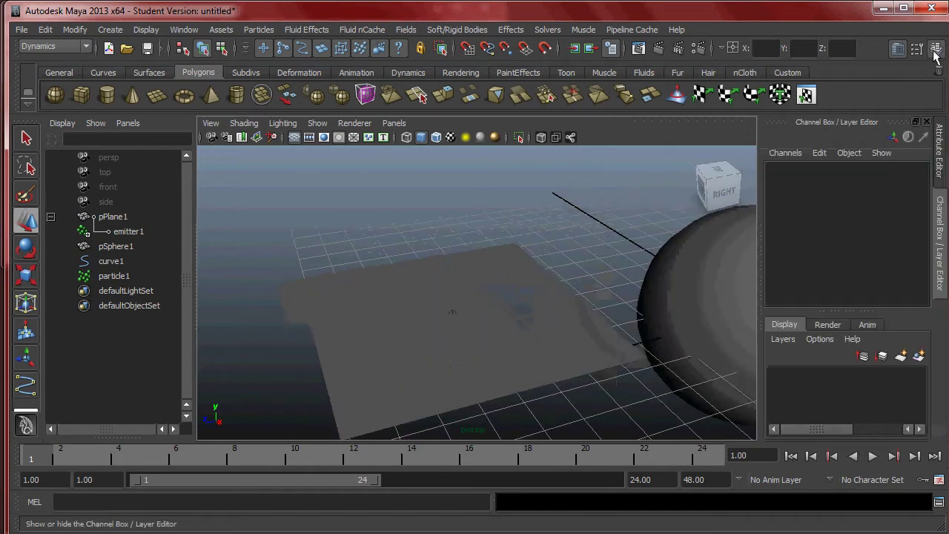
pyautogui.click(126, 231)
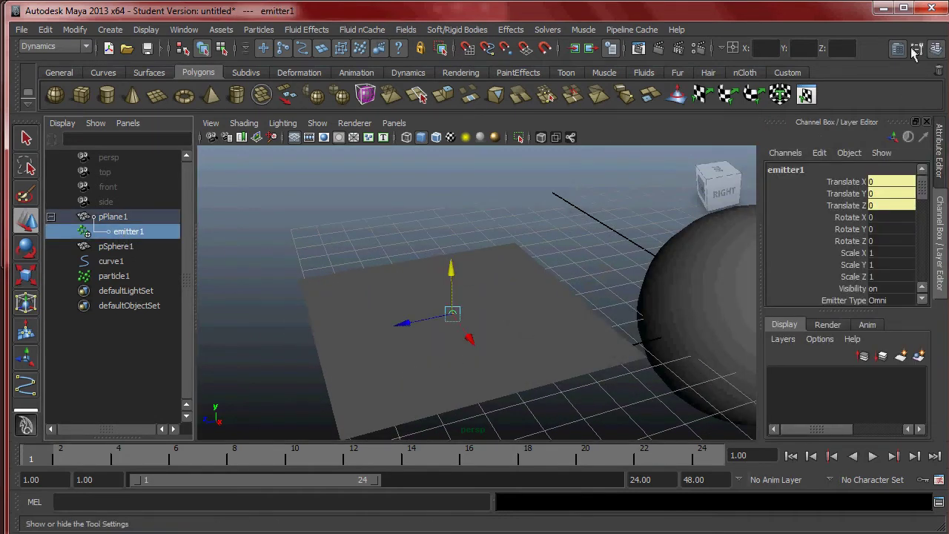
pyautogui.click(899, 50)
pyautogui.click(773, 309)
pyautogui.click(764, 320)
pyautogui.scroll(-3, 482, 322)
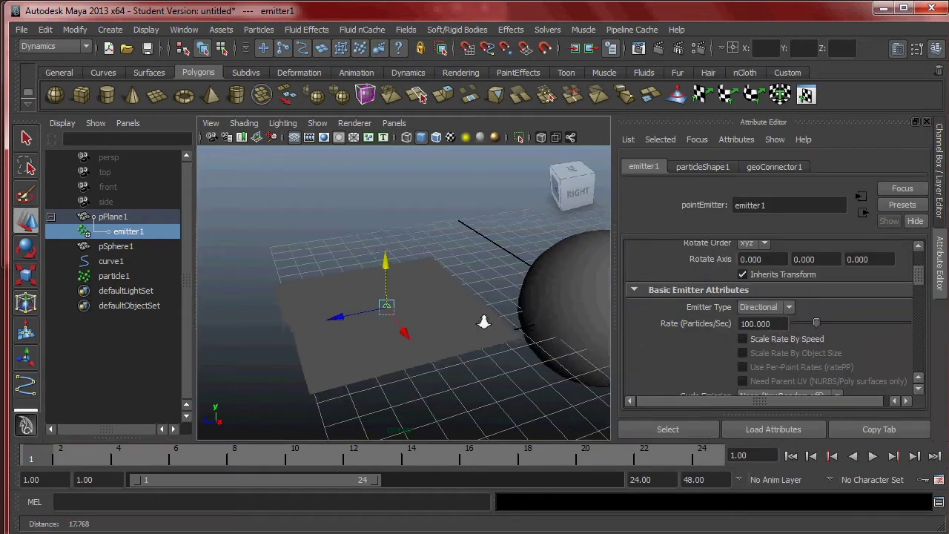
# Step: Play the simulation, examine the emission around the plane with particle1 selected, select the sphere, and stop playback
pyautogui.click(872, 456)
pyautogui.keyDown('alt'); pyautogui.moveTo(398, 356); pyautogui.dragTo(376, 329); pyautogui.keyUp('alt')
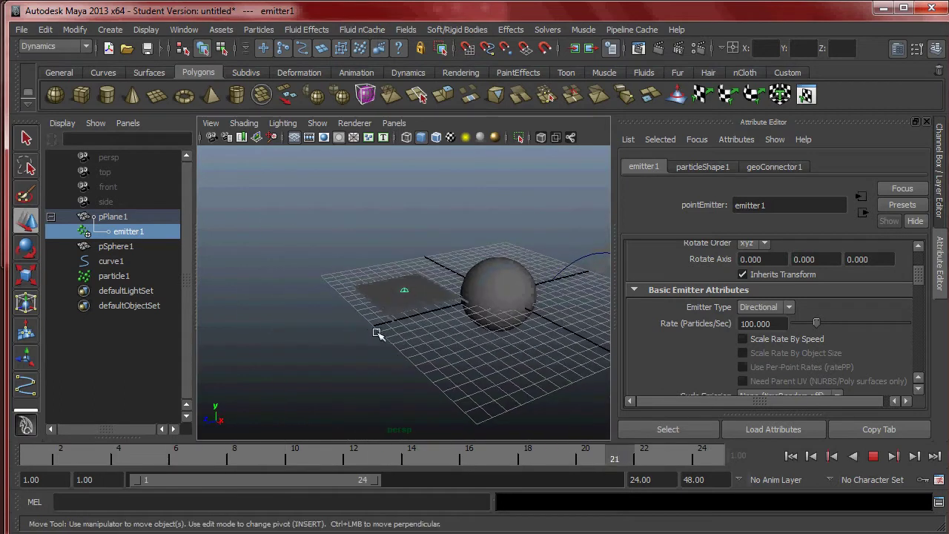
pyautogui.click(126, 276)
pyautogui.keyDown('alt'); pyautogui.moveTo(330, 296); pyautogui.dragTo(345, 346); pyautogui.keyUp('alt')
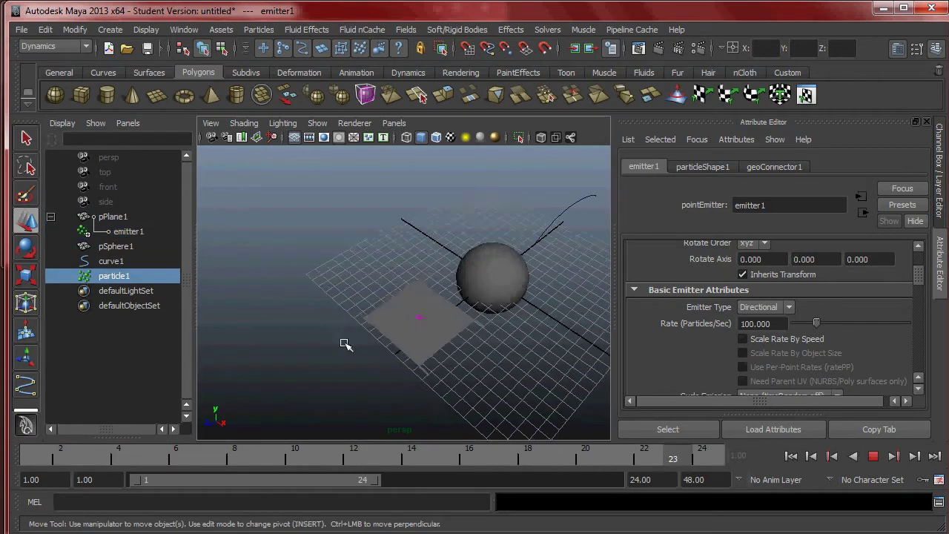
pyautogui.scroll(5, 345, 345)
pyautogui.keyDown('alt'); pyautogui.moveTo(445, 376); pyautogui.dragTo(379, 284, button='middle'); pyautogui.keyUp('alt')
pyautogui.scroll(3, 379, 284)
pyautogui.keyDown('alt'); pyautogui.moveTo(395, 280); pyautogui.dragTo(369, 271); pyautogui.keyUp('alt')
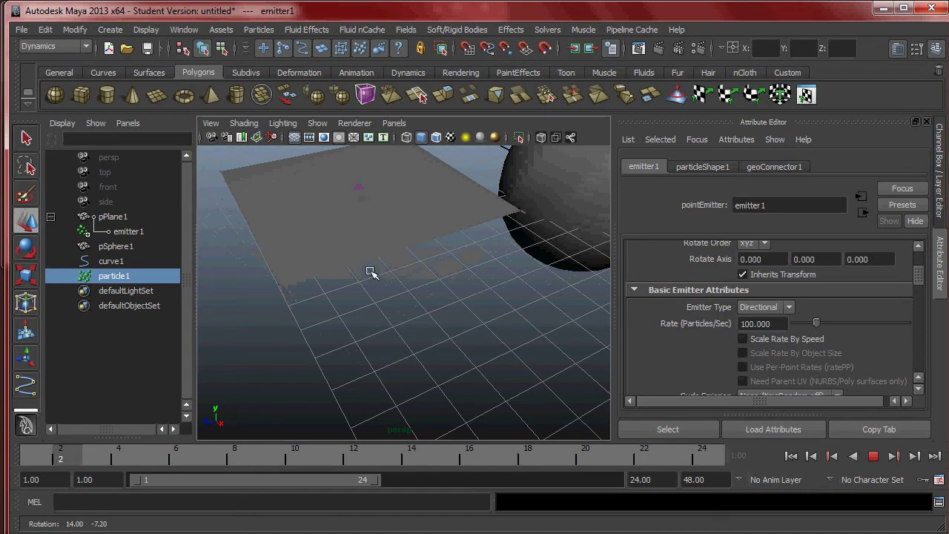
pyautogui.click(544, 227)
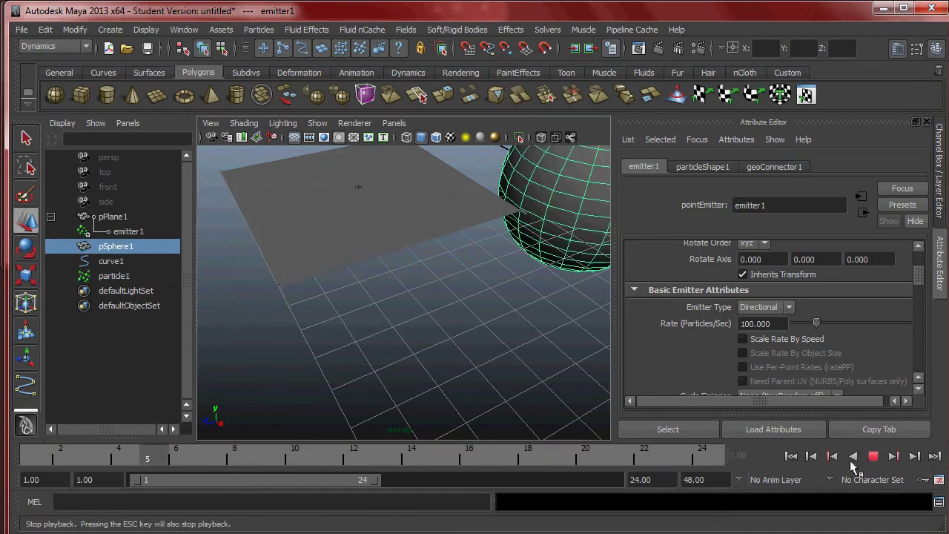
pyautogui.click(874, 456)
# Step: Set the playback range end to frame 100 and choose a playback speed for the timeline
pyautogui.click(662, 478)
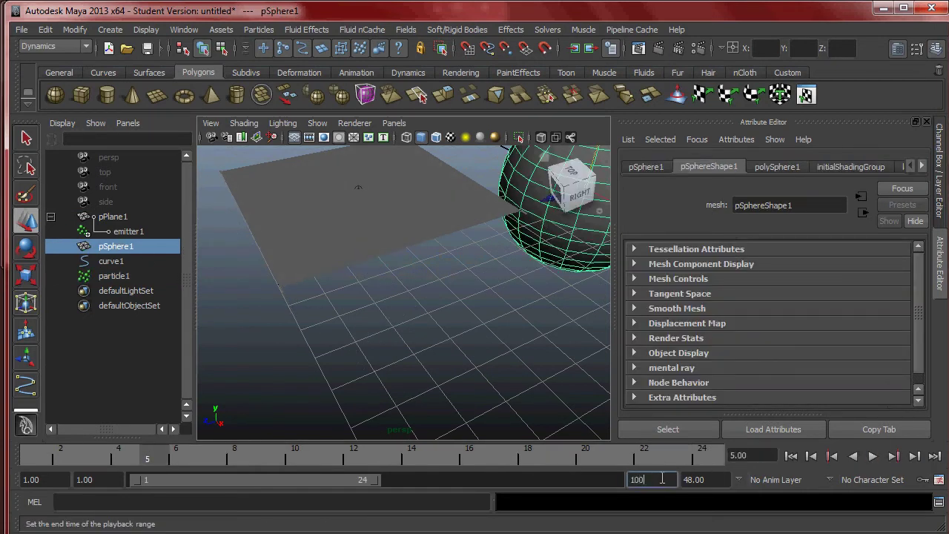
pyautogui.write('100')
pyautogui.press('Return')
pyautogui.rightClick(672, 451)
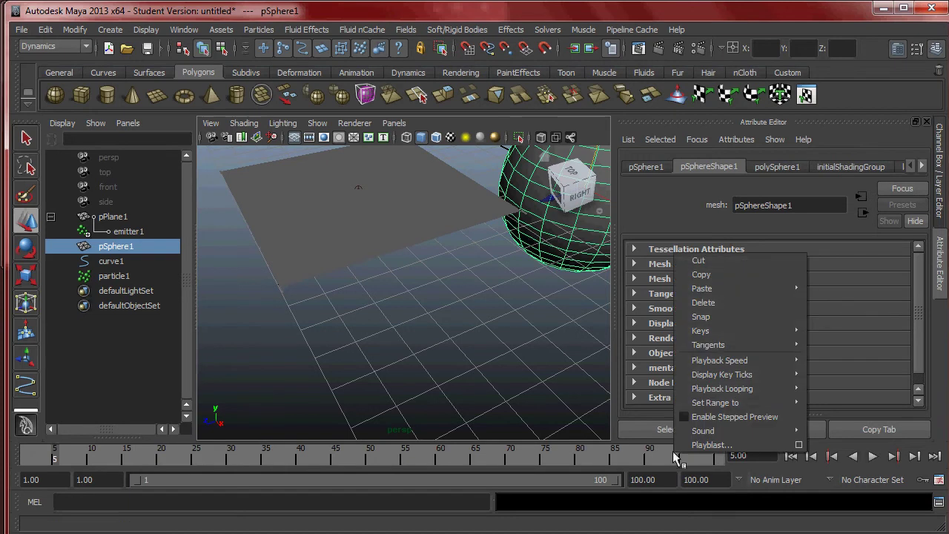
pyautogui.moveTo(762, 364)
pyautogui.click(838, 369)
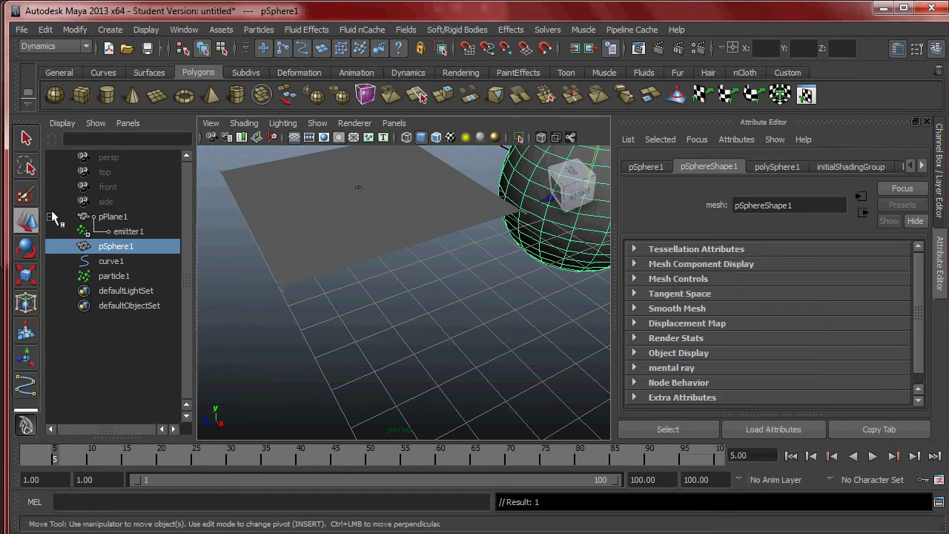
# Step: Play the simulation over the extended range and examine the directional emission from the plane, checking particle1 and emitter1
pyautogui.click(114, 276)
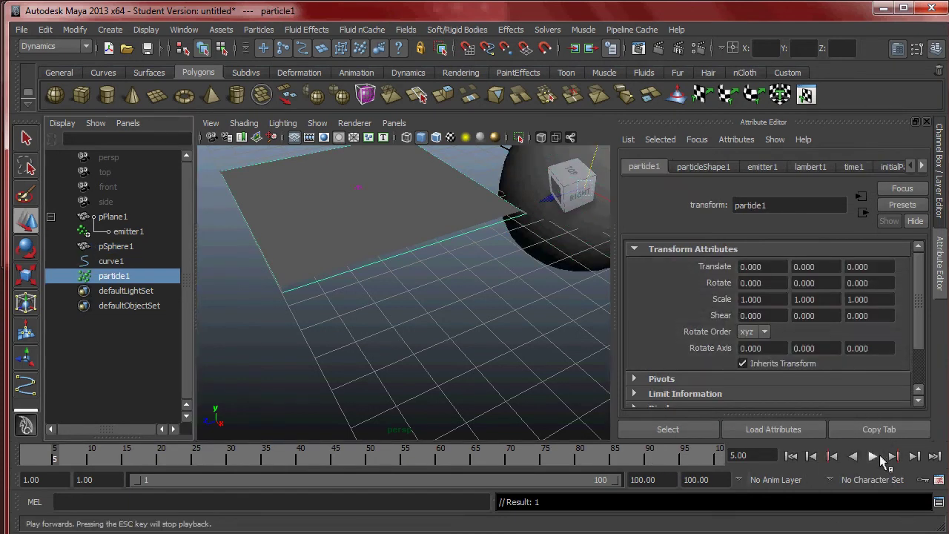
pyautogui.click(875, 456)
pyautogui.keyDown('alt'); pyautogui.moveTo(416, 309); pyautogui.dragTo(510, 290); pyautogui.keyUp('alt')
pyautogui.keyDown('alt'); pyautogui.moveTo(510, 290); pyautogui.dragTo(400, 346, button='right'); pyautogui.keyUp('alt')
pyautogui.keyDown('alt'); pyautogui.moveTo(401, 345); pyautogui.dragTo(420, 369); pyautogui.keyUp('alt')
pyautogui.moveTo(420, 369)
pyautogui.keyDown('alt'); pyautogui.mouseDown(button='right')
pyautogui.moveTo(491, 373)
pyautogui.moveTo(429, 355)
pyautogui.mouseUp(button='right'); pyautogui.keyUp('alt')
pyautogui.moveTo(430, 354)
pyautogui.keyDown('alt'); pyautogui.mouseDown()
pyautogui.moveTo(451, 334)
pyautogui.moveTo(445, 348)
pyautogui.mouseUp(); pyautogui.keyUp('alt')
pyautogui.click(132, 232)
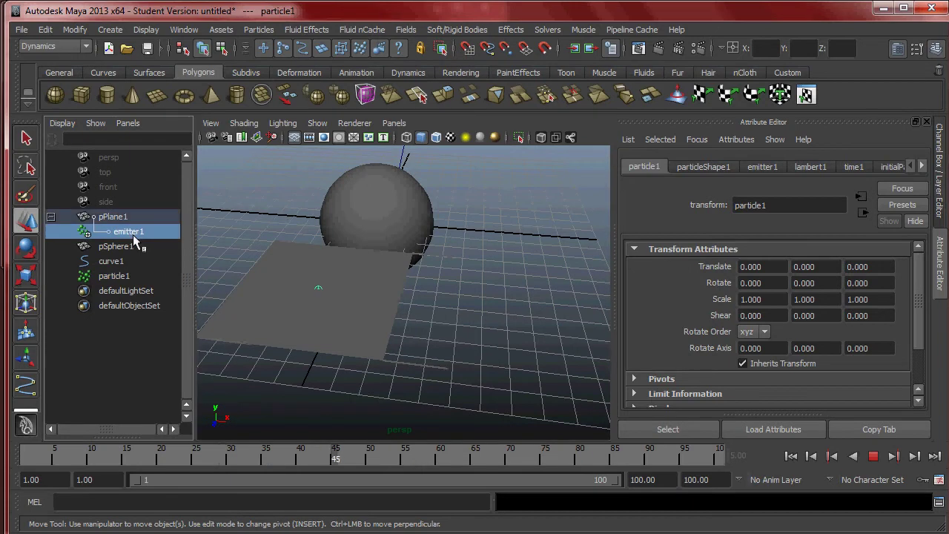
pyautogui.keyDown('ctrl'); pyautogui.click(117, 263); pyautogui.keyUp('ctrl')
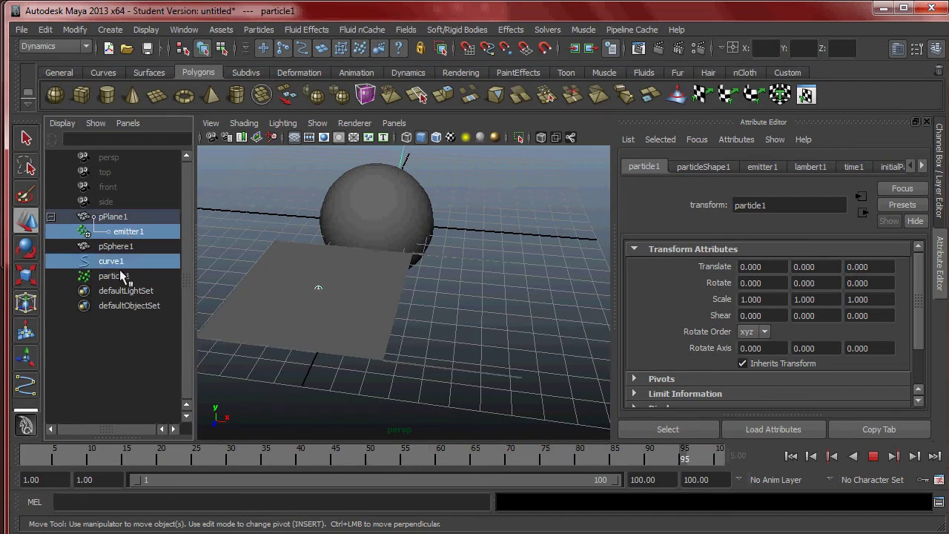
pyautogui.keyDown('ctrl'); pyautogui.click(121, 276); pyautogui.keyUp('ctrl')
pyautogui.click(476, 324)
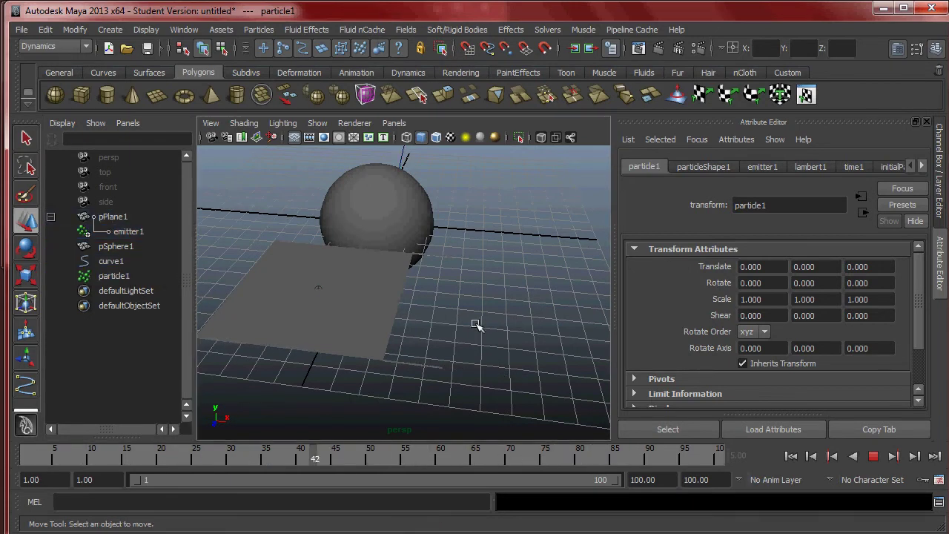
pyautogui.keyDown('alt'); pyautogui.moveTo(477, 324); pyautogui.dragTo(473, 326); pyautogui.keyUp('alt')
# Step: Select the plane's emitter, bring its Basic Emitter Attributes into view, and stop playback
pyautogui.click(128, 232)
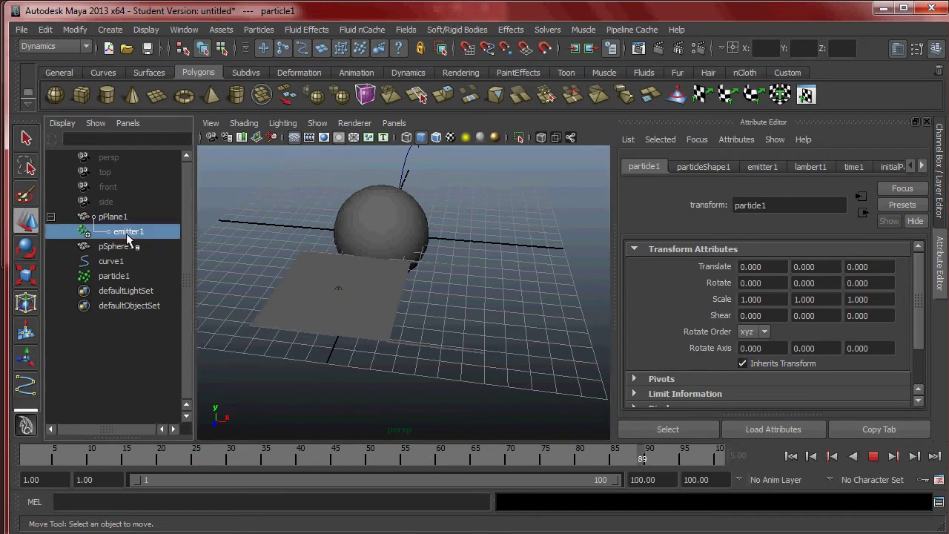
pyautogui.scroll(-3, 772, 349)
pyautogui.click(634, 323)
pyautogui.click(631, 321)
pyautogui.click(873, 456)
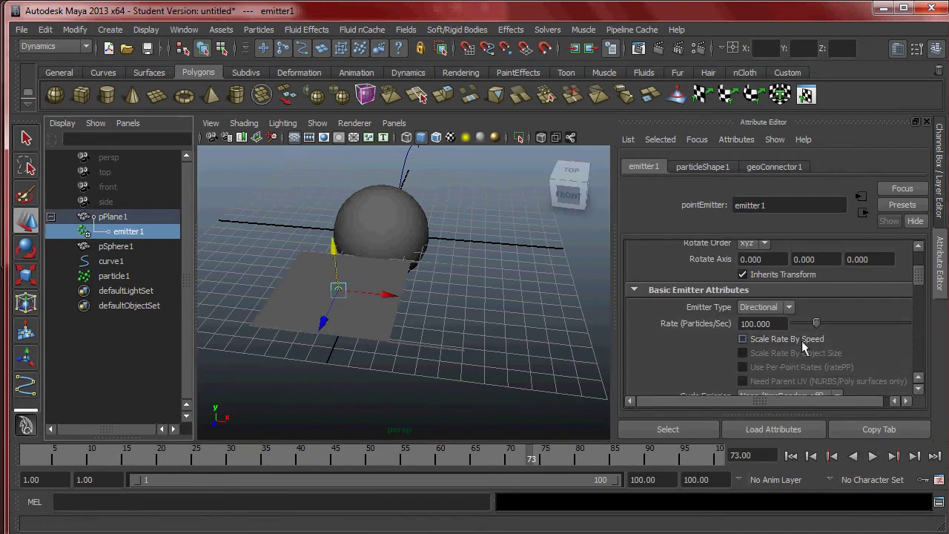
# Step: Review the emitter's rate, cycle emission, distance, direction and speed attributes
pyautogui.scroll(-5, 788, 339)
pyautogui.scroll(5, 783, 323)
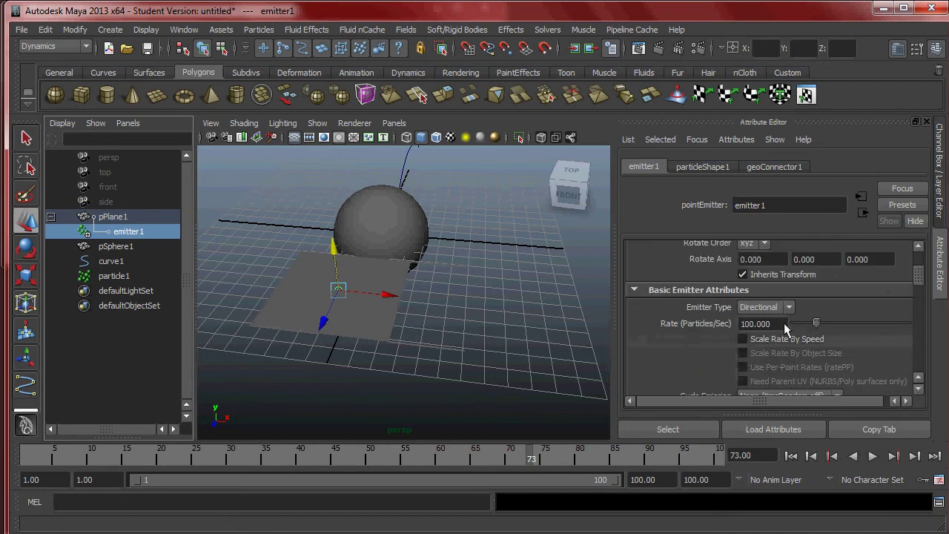
pyautogui.scroll(-2, 784, 322)
pyautogui.scroll(-7, 792, 321)
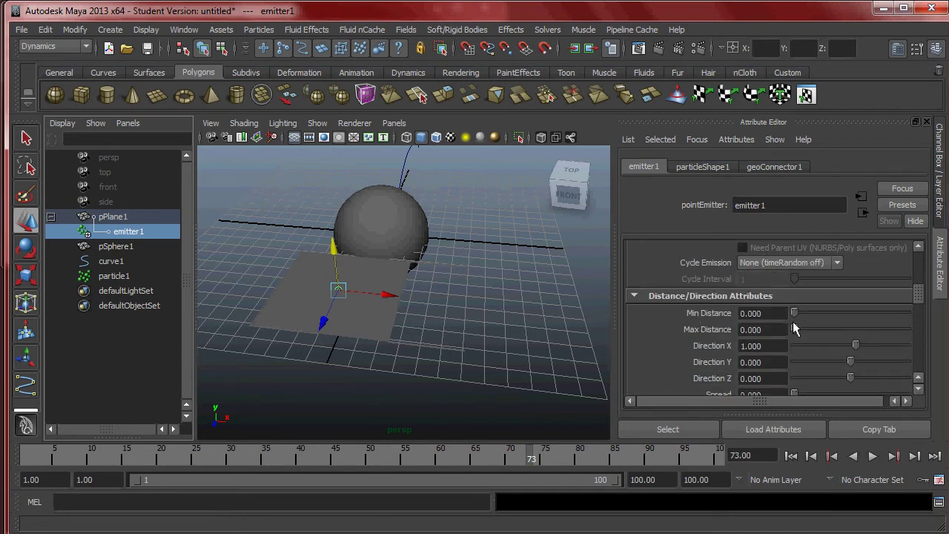
pyautogui.scroll(-2, 786, 323)
pyautogui.scroll(2, 784, 324)
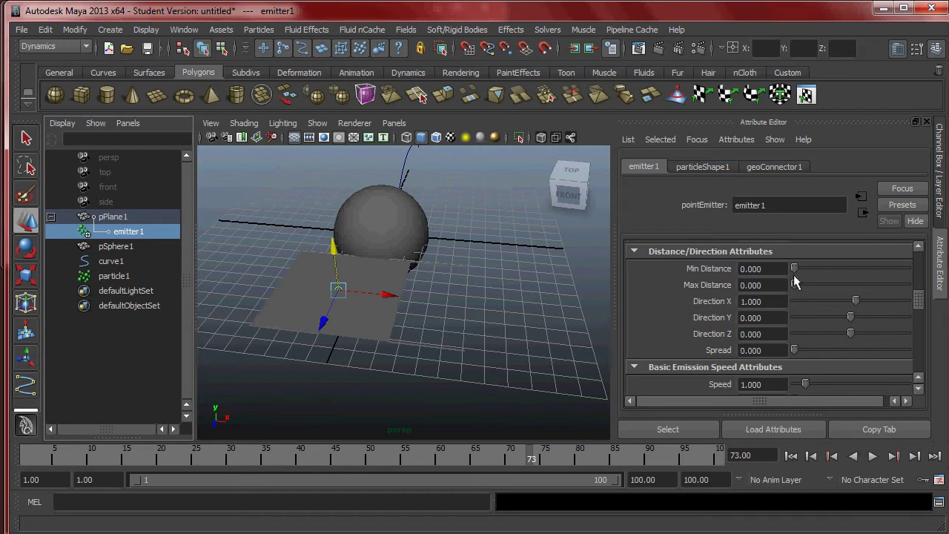
# Step: Set the plane emitter's type to Surface
pyautogui.scroll(10, 712, 316)
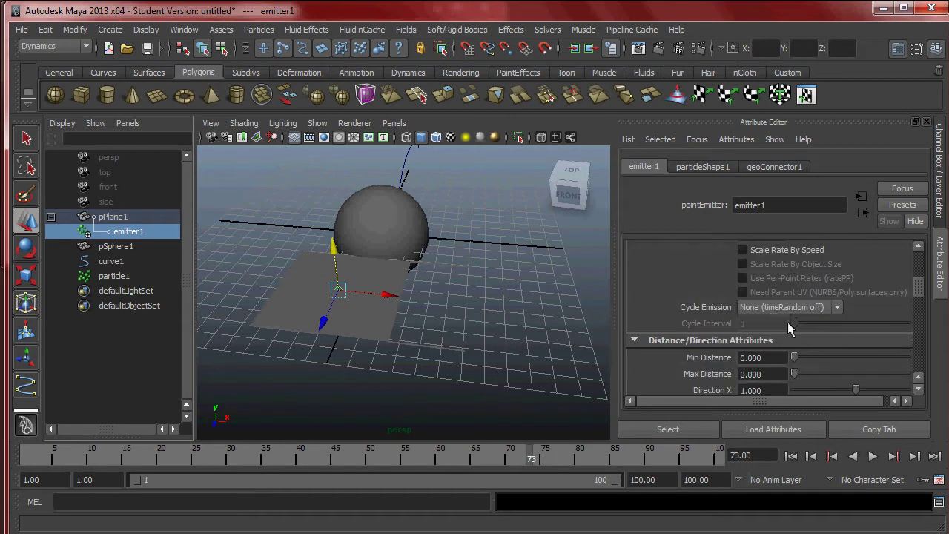
pyautogui.click(788, 307)
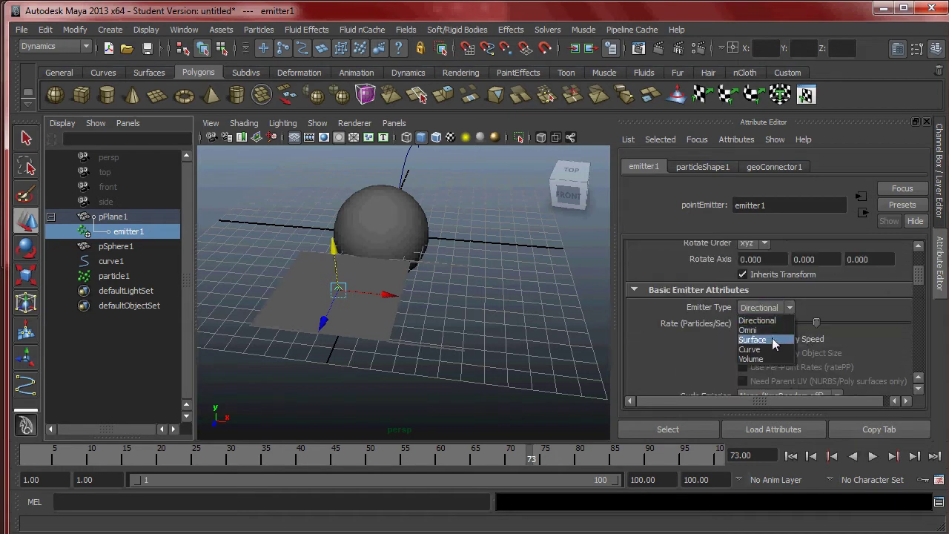
pyautogui.click(771, 341)
# Step: Play the simulation and examine the surface emission from the plane at close range, with particle1 selected, and stop playback
pyautogui.click(872, 455)
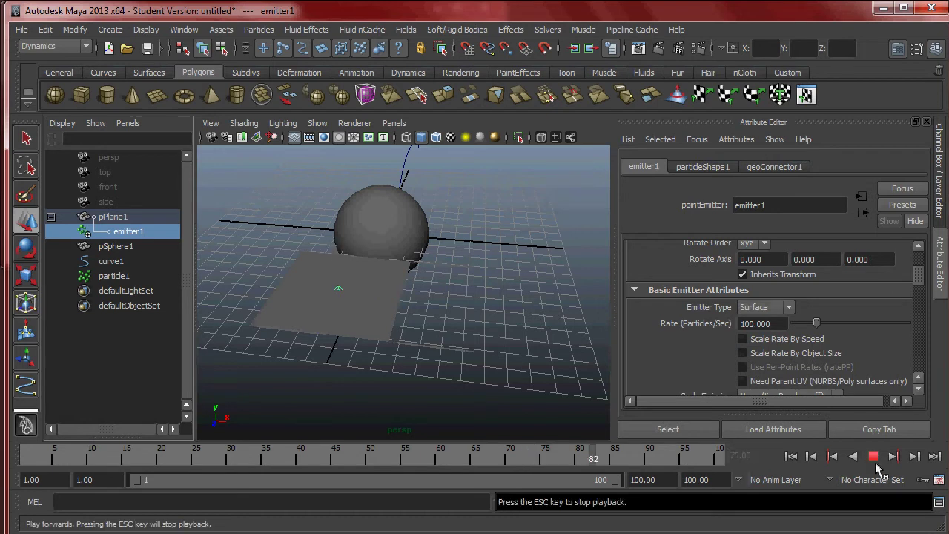
pyautogui.keyDown('alt'); pyautogui.moveTo(494, 347); pyautogui.dragTo(404, 337); pyautogui.keyUp('alt')
pyautogui.keyDown('alt'); pyautogui.moveTo(404, 337); pyautogui.dragTo(437, 356, button='middle'); pyautogui.keyUp('alt')
pyautogui.keyDown('alt'); pyautogui.moveTo(437, 356); pyautogui.dragTo(496, 348, button='right'); pyautogui.keyUp('alt')
pyautogui.keyDown('alt'); pyautogui.moveTo(496, 348); pyautogui.dragTo(489, 362); pyautogui.keyUp('alt')
pyautogui.keyDown('alt'); pyautogui.moveTo(489, 362); pyautogui.dragTo(558, 373, button='middle'); pyautogui.keyUp('alt')
pyautogui.keyDown('alt'); pyautogui.moveTo(557, 372); pyautogui.dragTo(431, 361, button='right'); pyautogui.keyUp('alt')
pyautogui.click(104, 278)
pyautogui.keyDown('alt'); pyautogui.moveTo(415, 355); pyautogui.dragTo(381, 295); pyautogui.keyUp('alt')
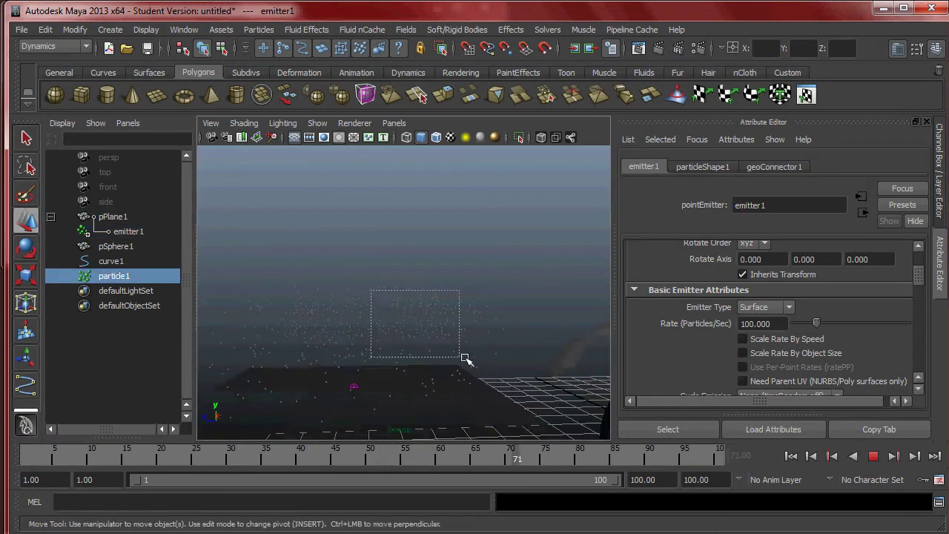
pyautogui.click(873, 456)
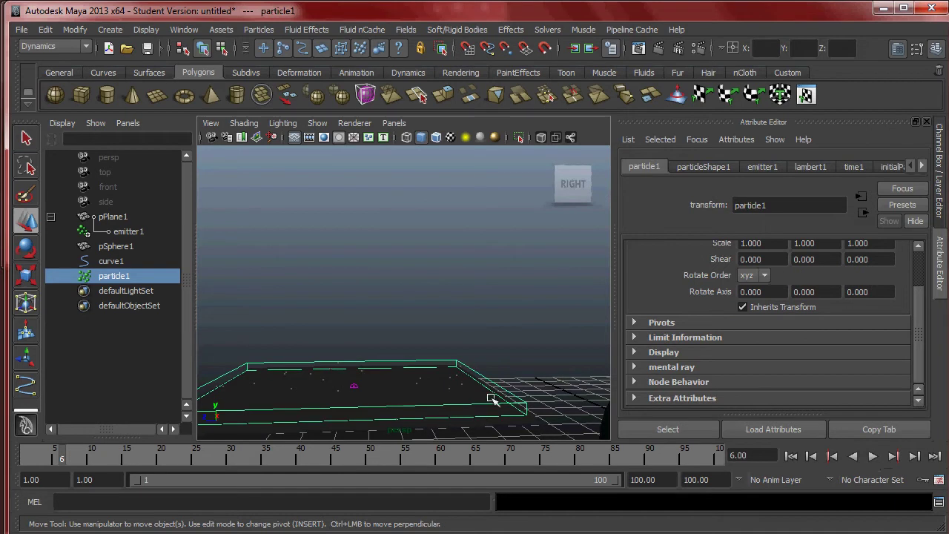
# Step: Select the plane, replay the simulation and examine from low and raised angles how particles leave its surface
pyautogui.click(456, 376)
pyautogui.click(487, 408)
pyautogui.click(470, 425)
pyautogui.keyDown('alt'); pyautogui.moveTo(422, 404); pyautogui.dragTo(480, 345); pyautogui.keyUp('alt')
pyautogui.click(872, 455)
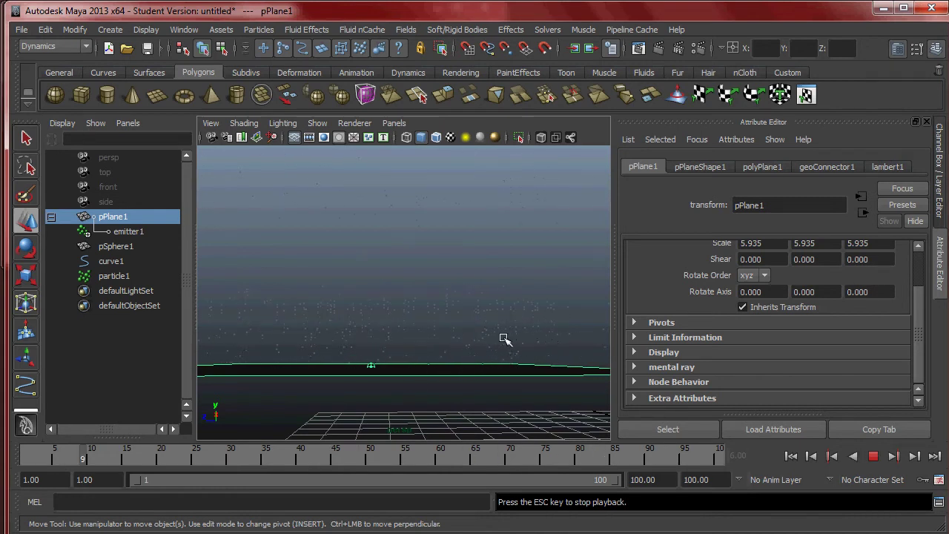
pyautogui.keyDown('alt'); pyautogui.moveTo(470, 353); pyautogui.dragTo(482, 379); pyautogui.keyUp('alt')
pyautogui.keyDown('alt'); pyautogui.moveTo(482, 379); pyautogui.dragTo(495, 349, button='right'); pyautogui.keyUp('alt')
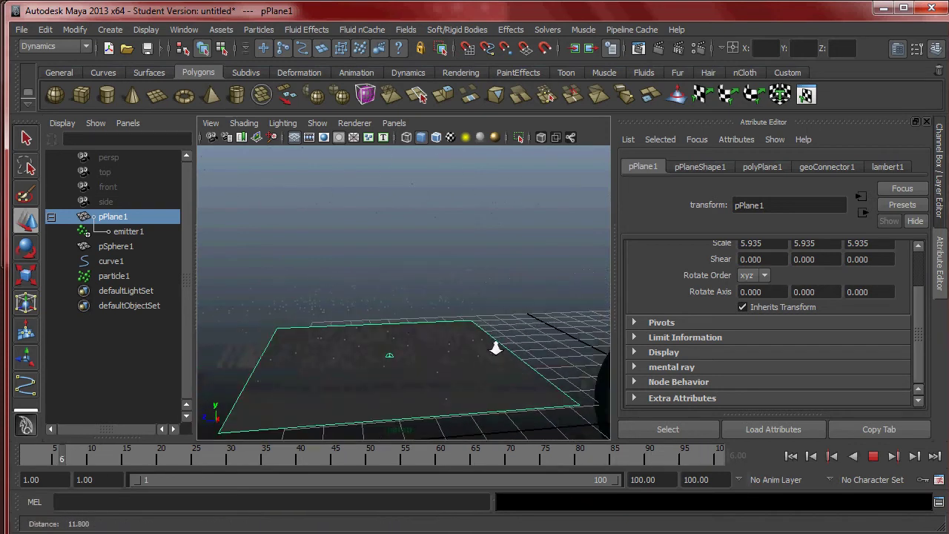
pyautogui.click(874, 456)
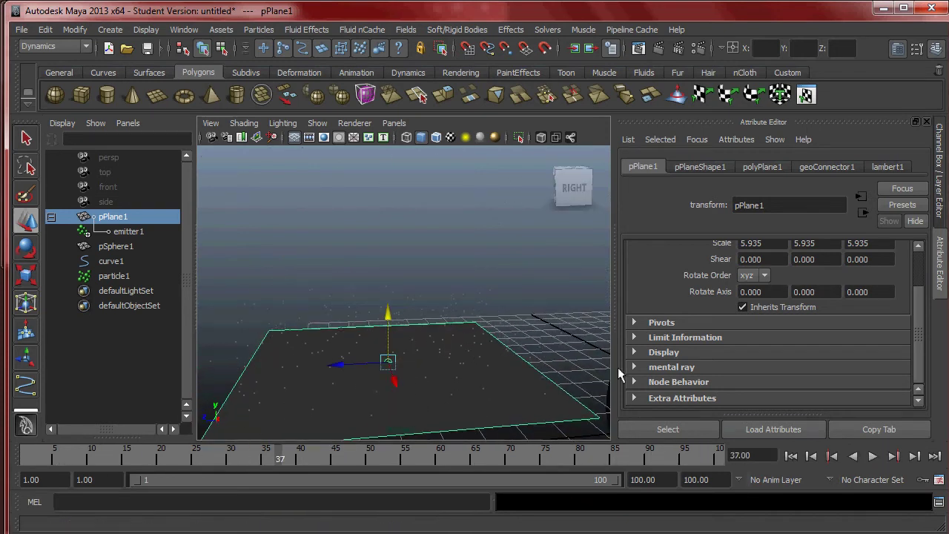
# Step: Delete the plane's emitter and the particle1 object, rewinding the timeline to frame 1
pyautogui.click(126, 231)
pyautogui.press('Delete')
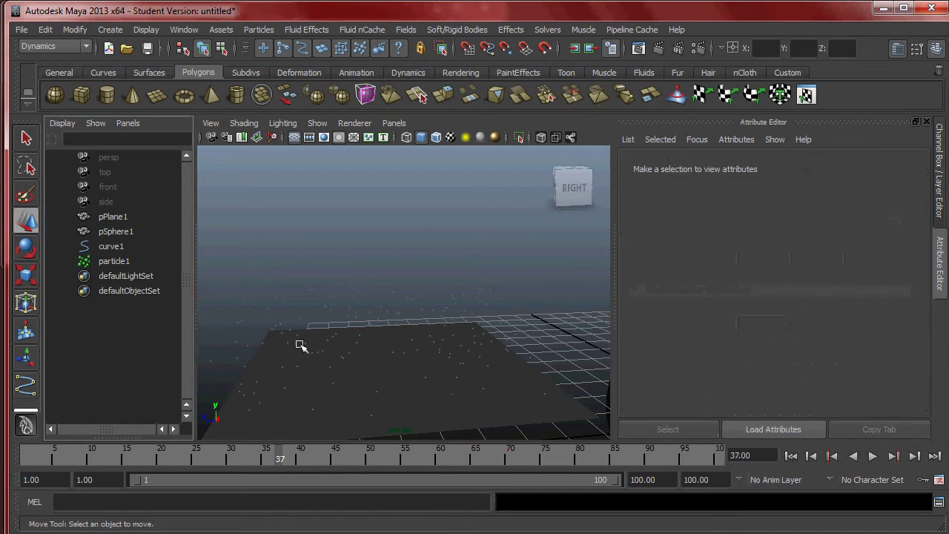
pyautogui.click(791, 456)
pyautogui.click(113, 261)
pyautogui.press('Delete')
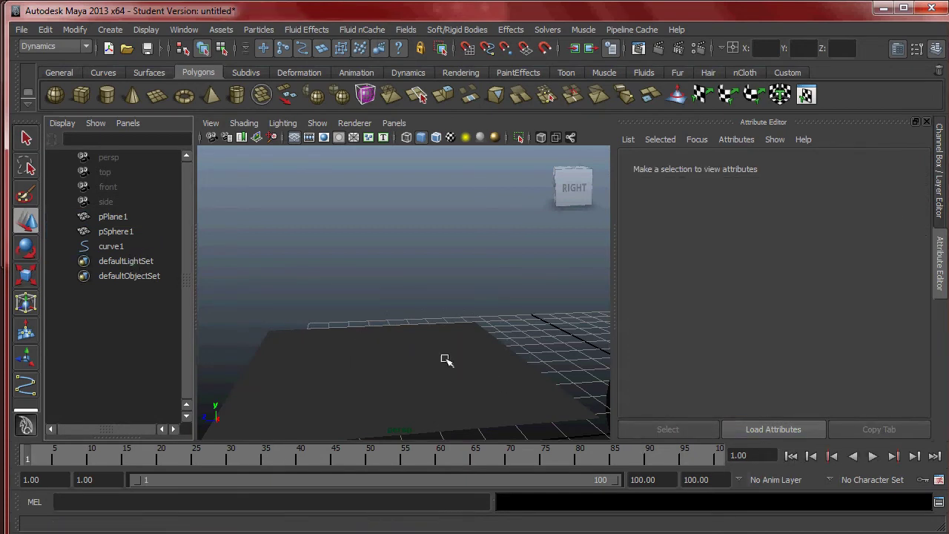
# Step: Make the plane emit particles again with Emit from Object
pyautogui.click(423, 350)
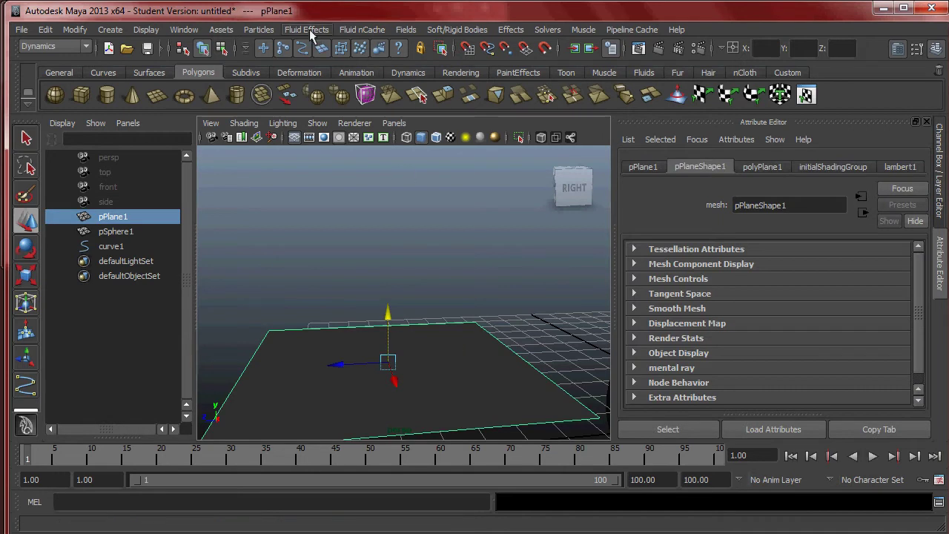
pyautogui.click(261, 29)
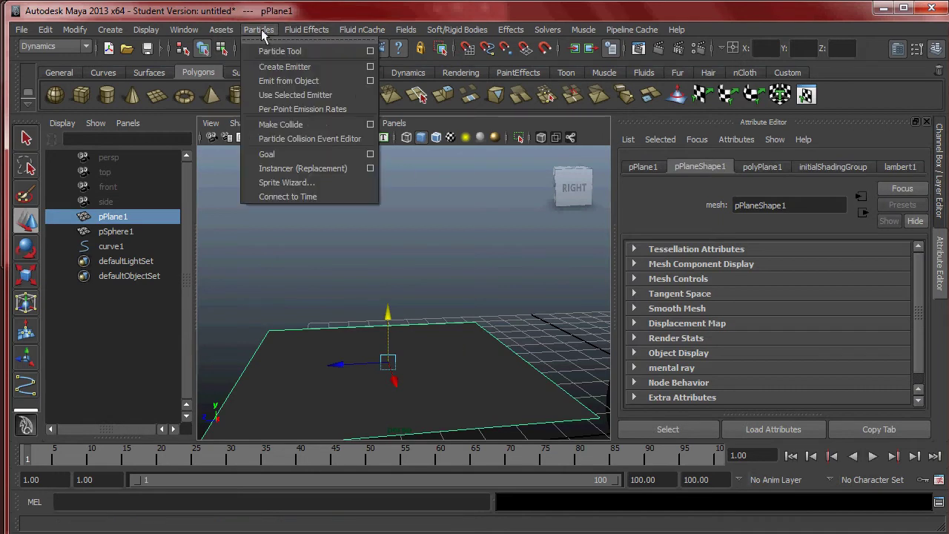
pyautogui.click(293, 80)
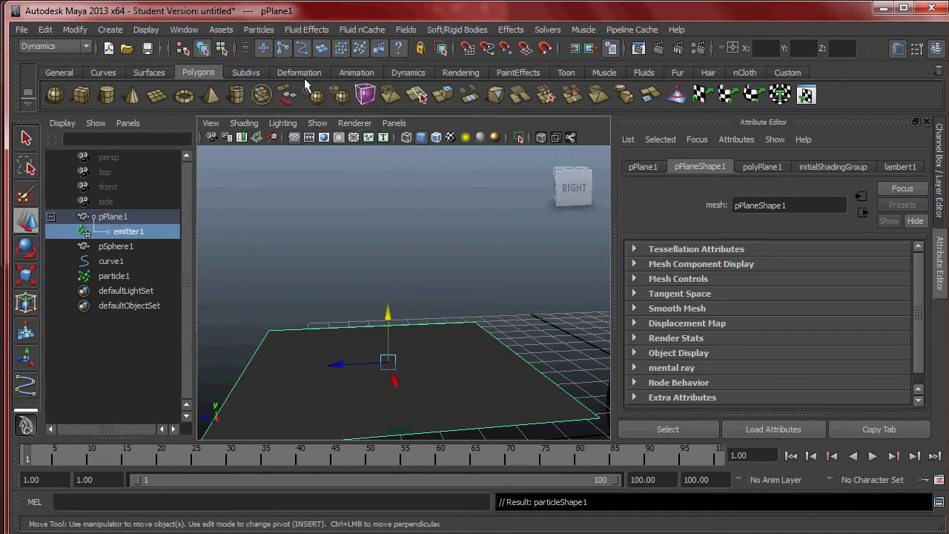
# Step: Select the new emitter under pPlane1 and set its emitter type to Surface
pyautogui.doubleClick(132, 232)
pyautogui.click(100, 228)
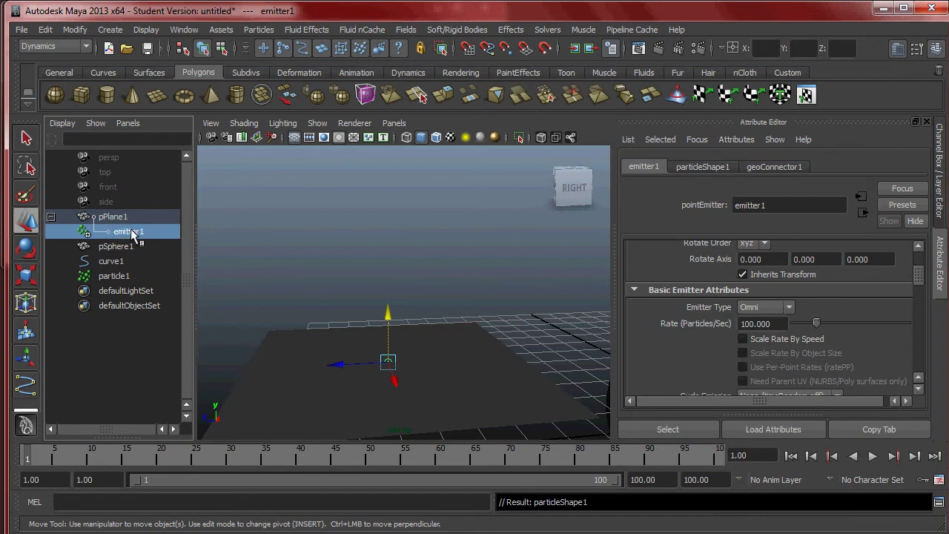
pyautogui.click(54, 218)
pyautogui.click(51, 217)
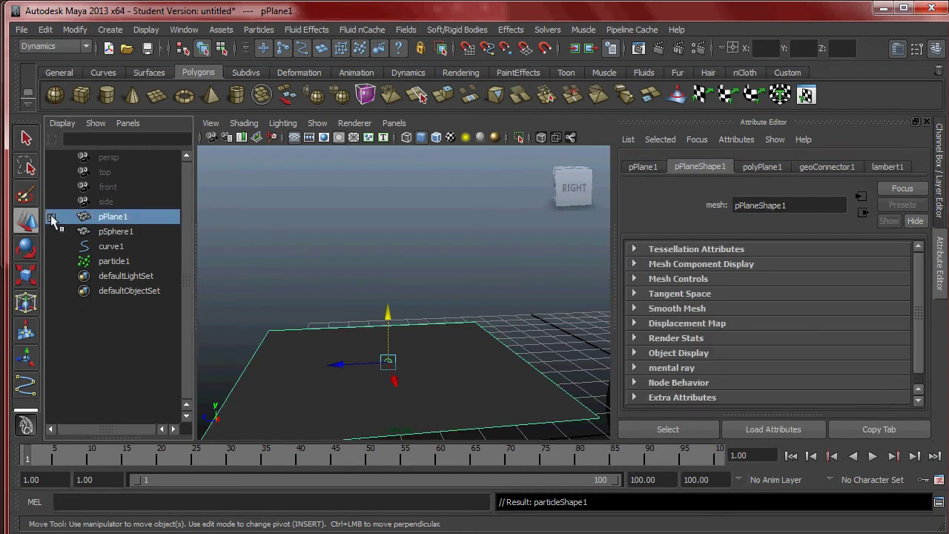
pyautogui.click(50, 217)
pyautogui.click(133, 231)
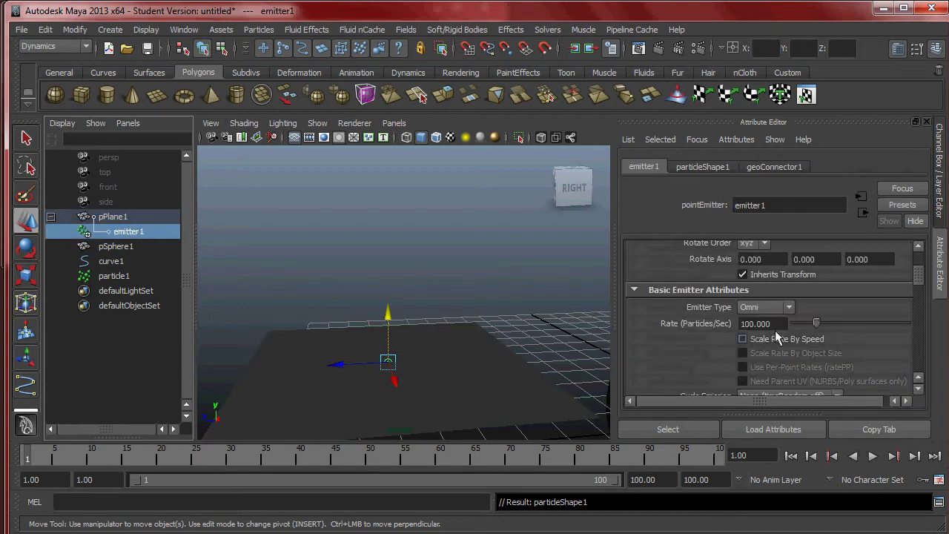
pyautogui.click(768, 308)
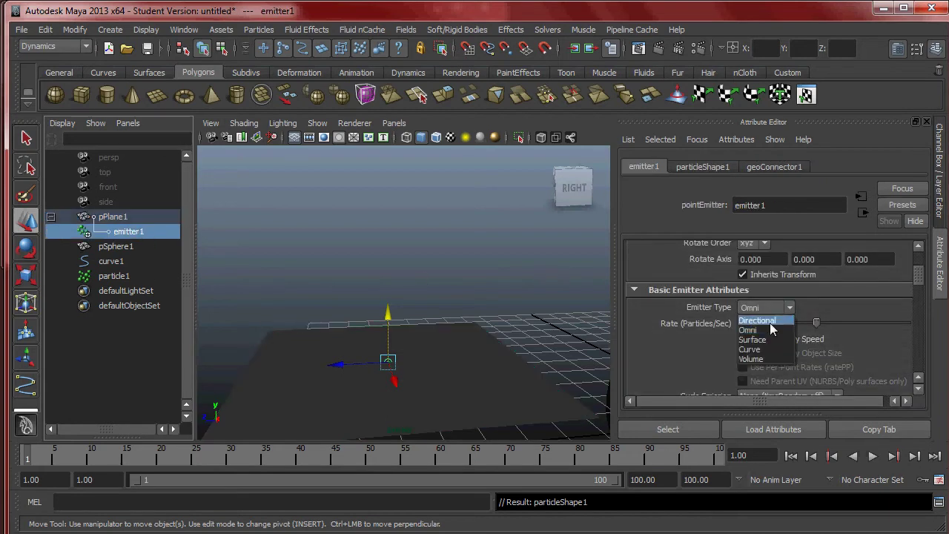
pyautogui.click(774, 339)
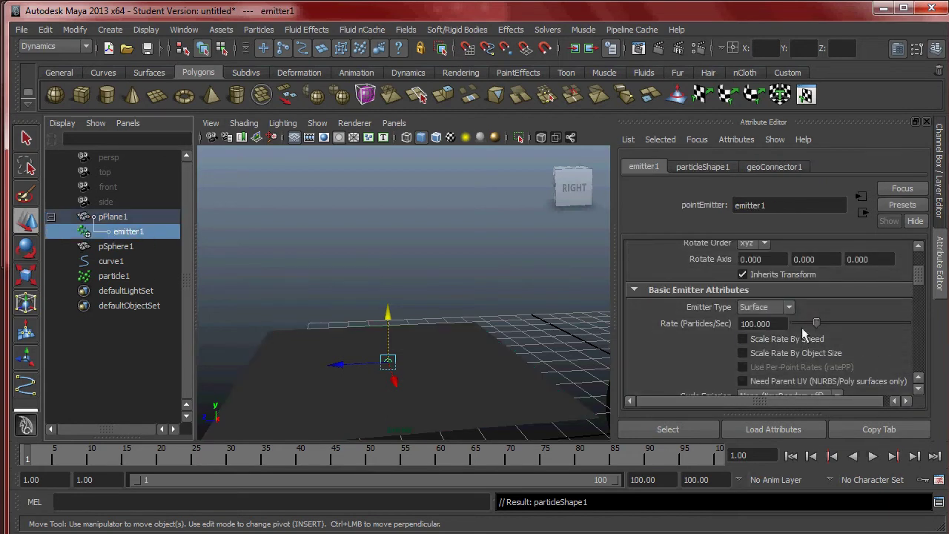
# Step: Review the emitter's Basic Emission Speed Attributes, then play the simulation and examine the surface emission from several angles
pyautogui.moveTo(918, 276); pyautogui.dragTo(924, 316)
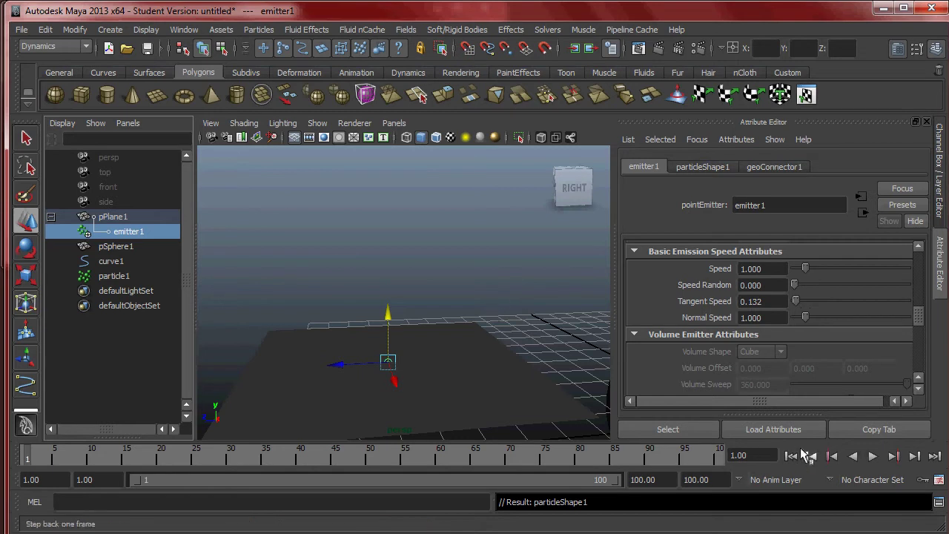
pyautogui.click(871, 457)
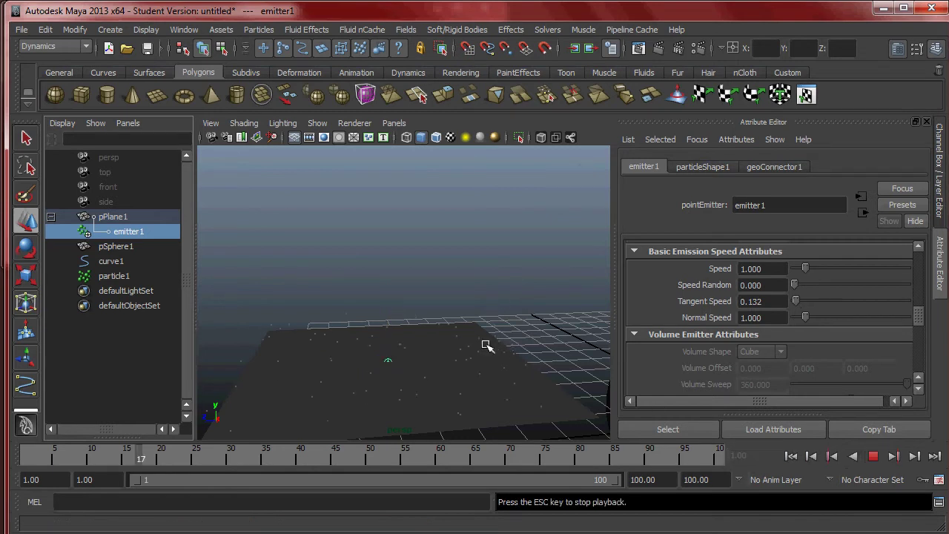
pyautogui.scroll(-4, 485, 345)
pyautogui.keyDown('alt'); pyautogui.moveTo(434, 301); pyautogui.dragTo(422, 348); pyautogui.keyUp('alt')
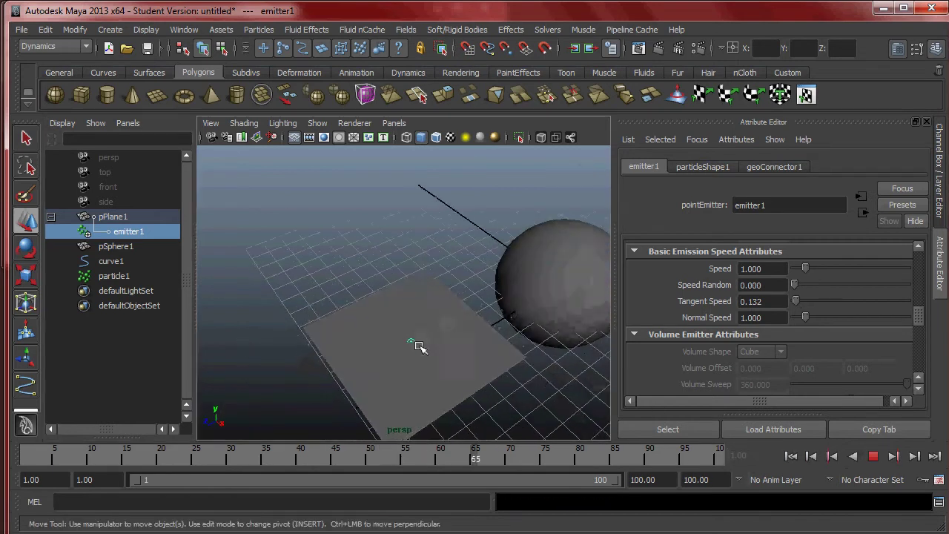
pyautogui.scroll(3, 480, 350)
pyautogui.keyDown('alt'); pyautogui.moveTo(480, 350); pyautogui.dragTo(472, 318, button='middle'); pyautogui.keyUp('alt')
pyautogui.keyDown('alt'); pyautogui.moveTo(472, 318); pyautogui.dragTo(453, 284); pyautogui.keyUp('alt')
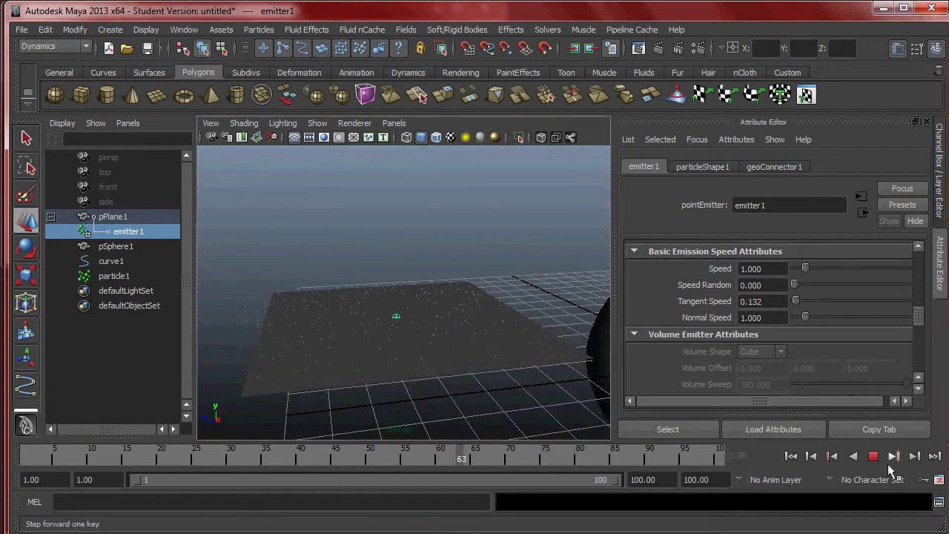
pyautogui.click(873, 456)
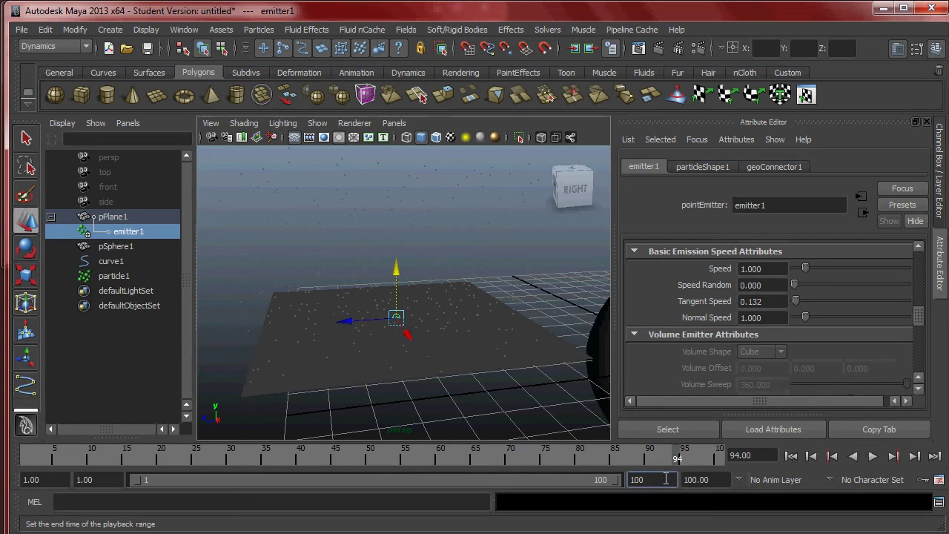
# Step: Set the playback range end to frame 1000 and briefly play the simulation over the extended range
pyautogui.click(667, 478)
pyautogui.write('1000')
pyautogui.press('Return')
pyautogui.click(873, 456)
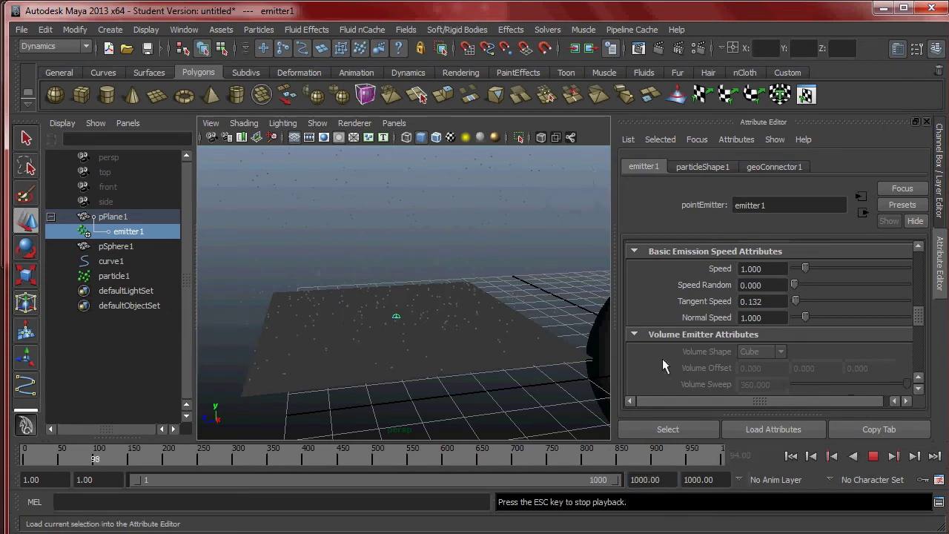
pyautogui.press('Escape')
# Step: Turn off Two Sided Lighting in the viewport and inspect the upper and lower faces of the plane
pyautogui.click(487, 359)
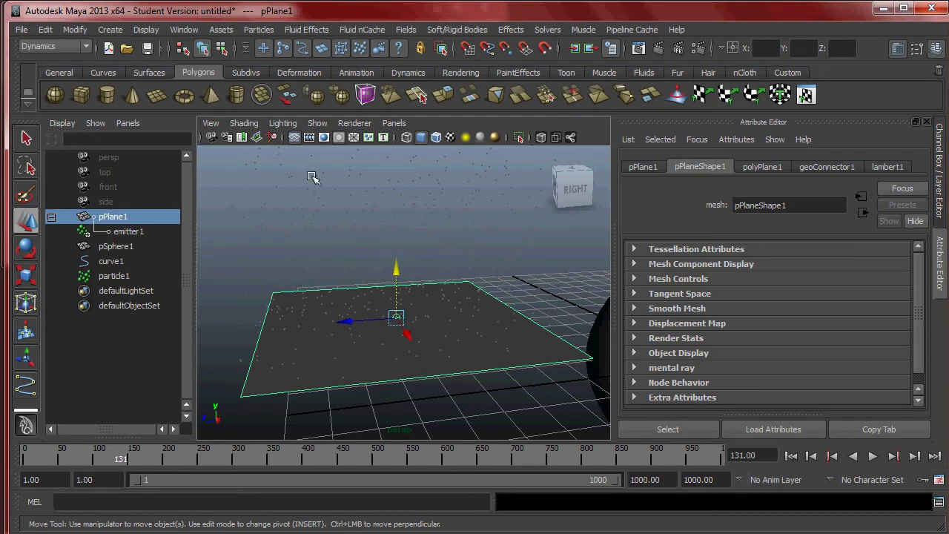
pyautogui.click(283, 123)
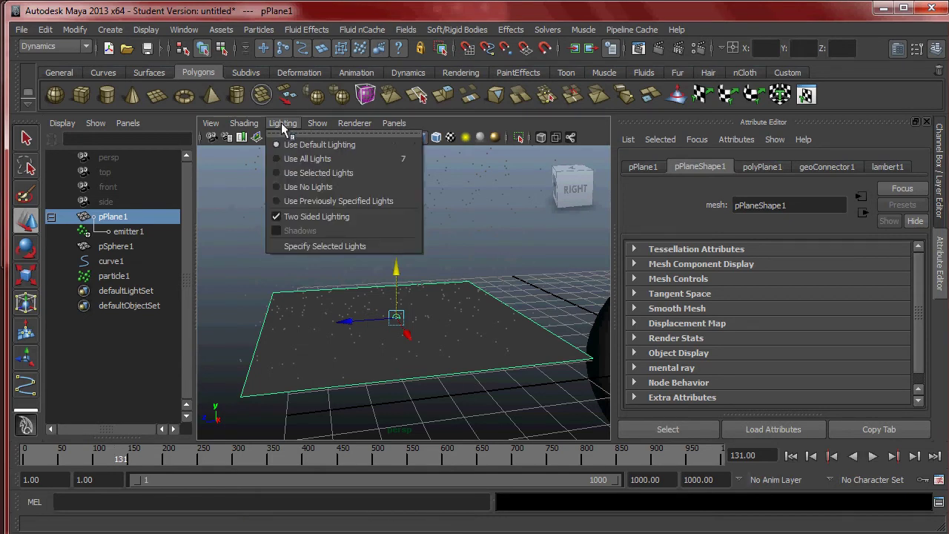
pyautogui.click(321, 218)
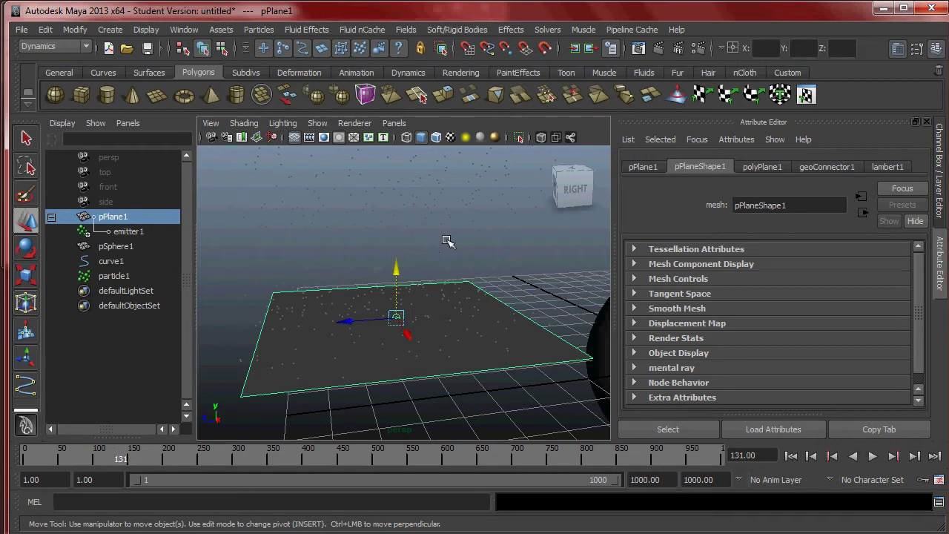
pyautogui.keyDown('alt'); pyautogui.moveTo(450, 300); pyautogui.dragTo(499, 339); pyautogui.keyUp('alt')
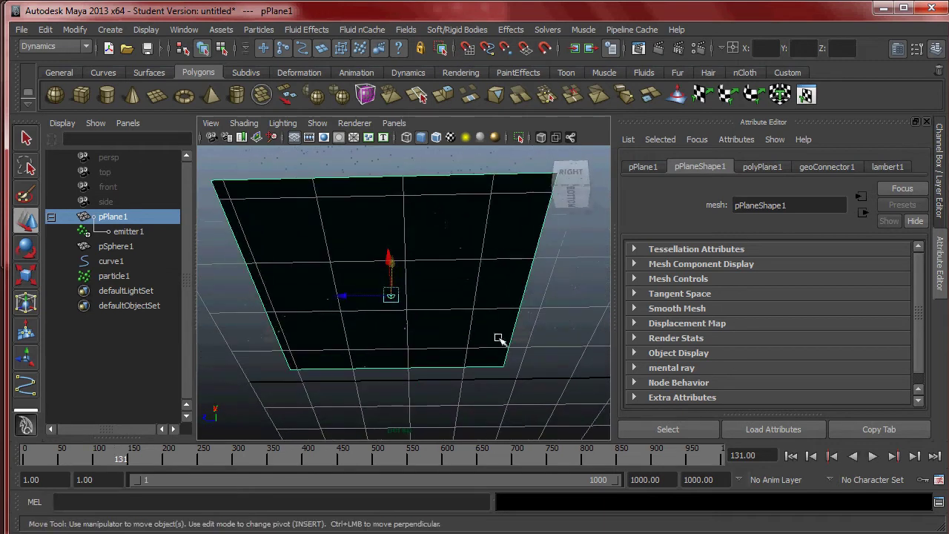
pyautogui.click(552, 371)
pyautogui.keyDown('alt'); pyautogui.moveTo(544, 387); pyautogui.dragTo(453, 288); pyautogui.keyUp('alt')
pyautogui.keyDown('alt'); pyautogui.moveTo(441, 373); pyautogui.dragTo(385, 364); pyautogui.keyUp('alt')
pyautogui.keyDown('alt'); pyautogui.moveTo(406, 328); pyautogui.dragTo(448, 322); pyautogui.keyUp('alt')
pyautogui.click(400, 352)
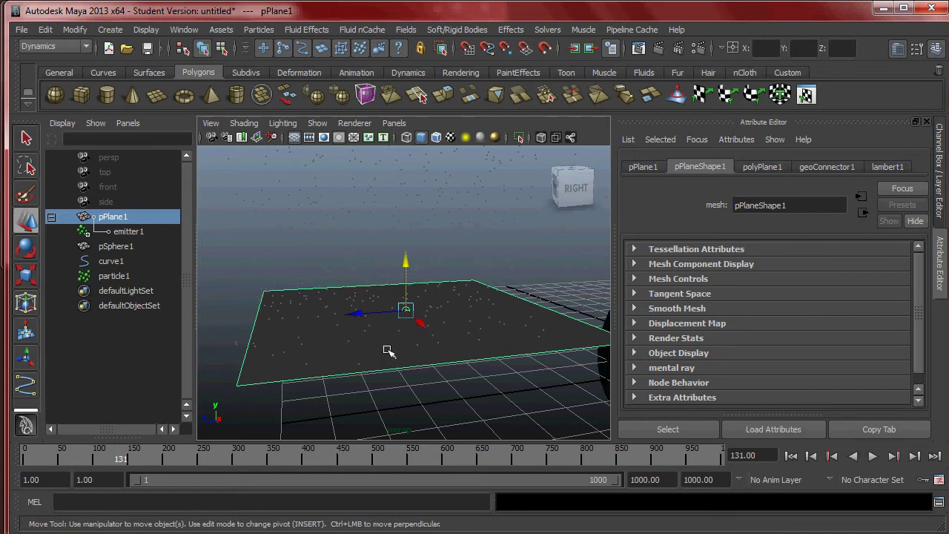
# Step: Select the sphere and make it emit particles with Emit from Object
pyautogui.keyDown('alt'); pyautogui.moveTo(461, 299); pyautogui.dragTo(198, 290, button='middle'); pyautogui.keyUp('alt')
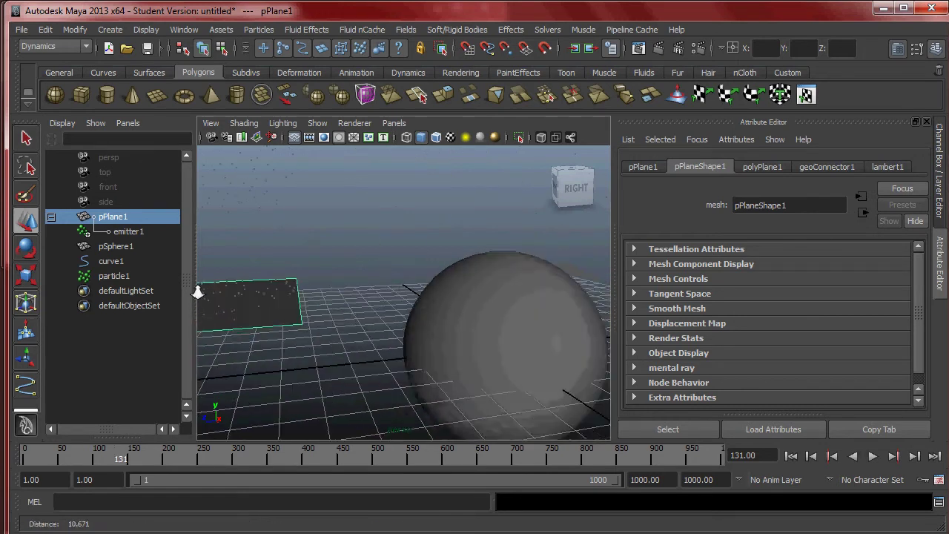
pyautogui.scroll(-4, 311, 273)
pyautogui.scroll(1, 349, 296)
pyautogui.click(421, 307)
pyautogui.keyDown('alt'); pyautogui.moveTo(368, 309); pyautogui.dragTo(345, 283, button='middle'); pyautogui.keyUp('alt')
pyautogui.scroll(2, 345, 282)
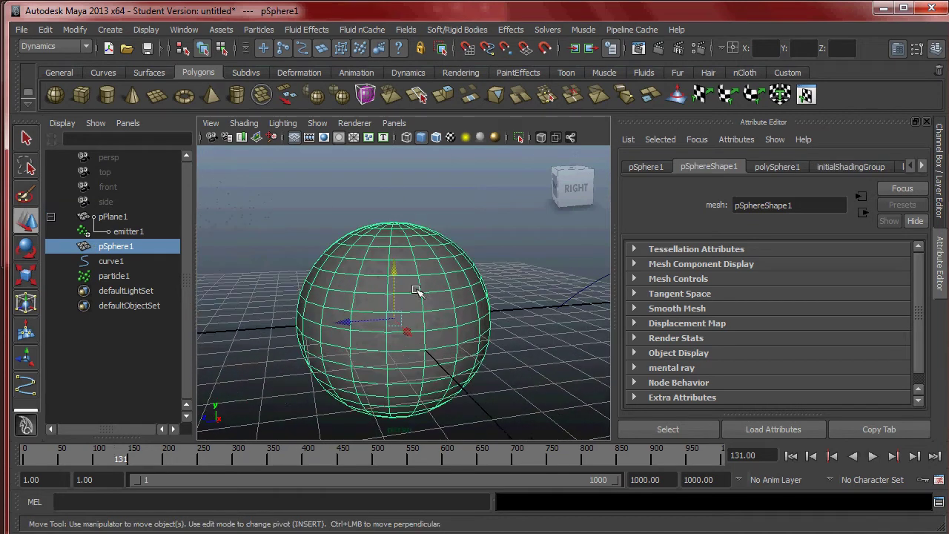
pyautogui.click(341, 166)
pyautogui.click(408, 245)
pyautogui.click(260, 32)
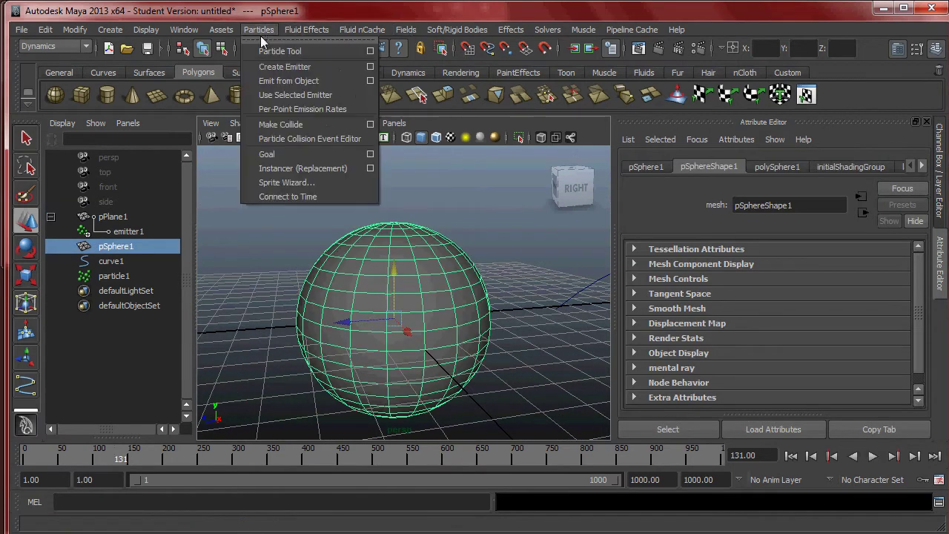
pyautogui.click(314, 79)
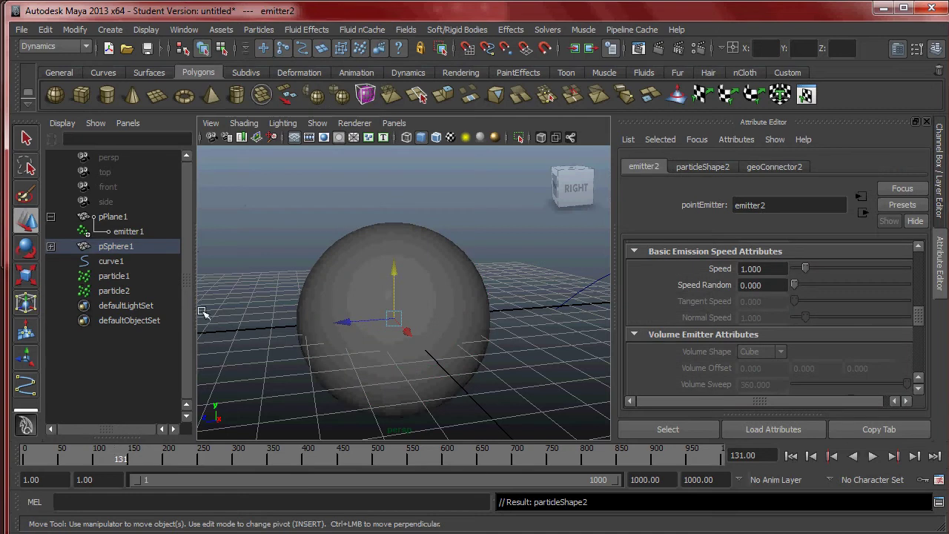
# Step: Set the Emitter Type of the sphere's emitter to Surface
pyautogui.click(50, 246)
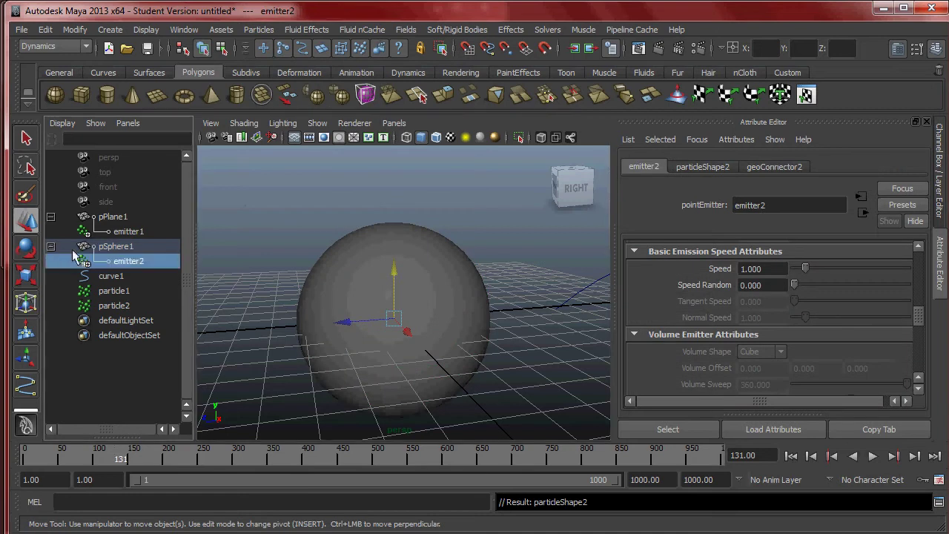
pyautogui.click(125, 249)
pyautogui.click(131, 264)
pyautogui.scroll(10, 834, 304)
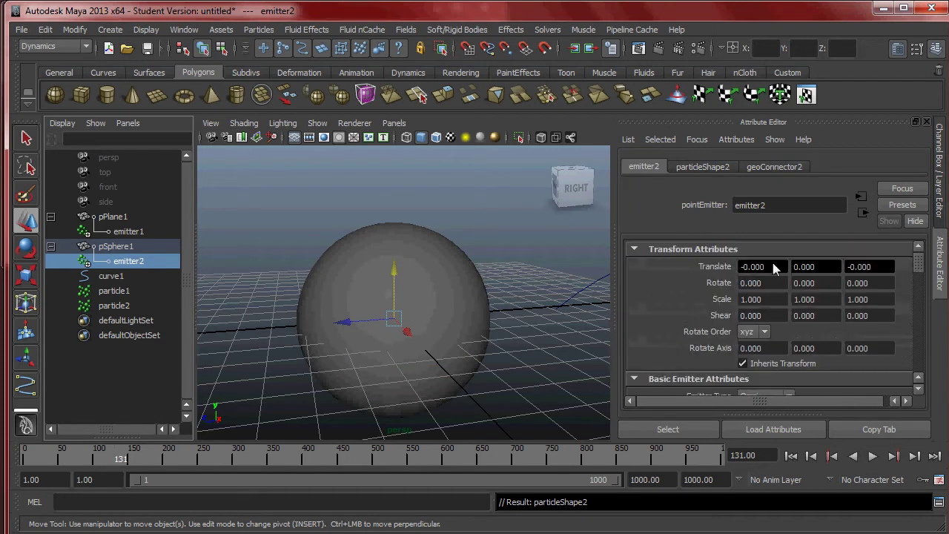
pyautogui.scroll(-2, 775, 269)
pyautogui.click(767, 307)
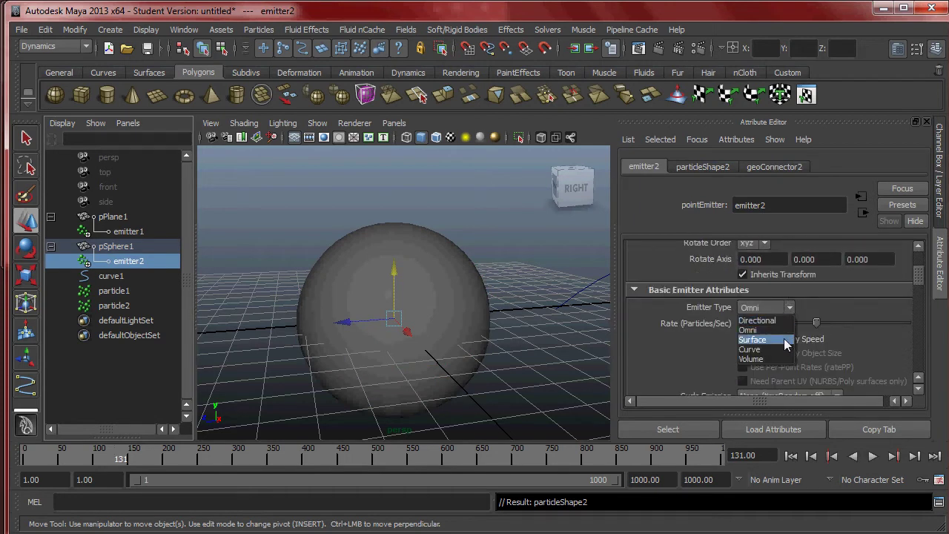
pyautogui.click(784, 341)
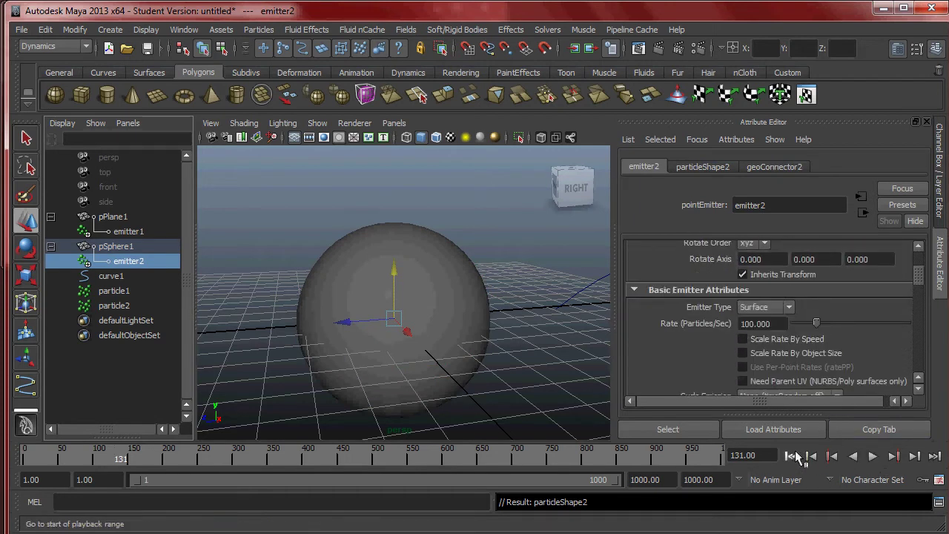
# Step: Play the simulation from the start and examine the sphere's surface emission from close up and several angles
pyautogui.click(790, 456)
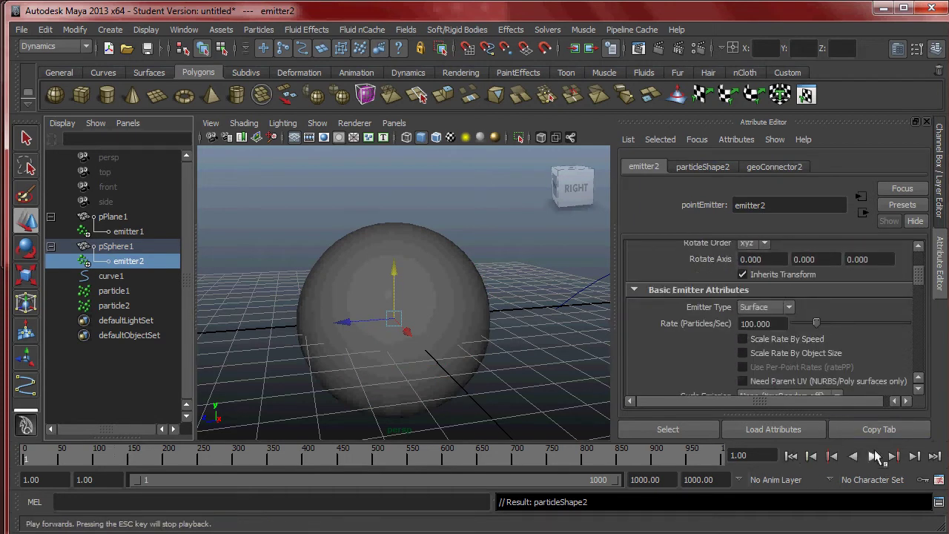
pyautogui.click(874, 456)
pyautogui.keyDown('alt'); pyautogui.moveTo(489, 283); pyautogui.dragTo(512, 297); pyautogui.keyUp('alt')
pyautogui.keyDown('alt'); pyautogui.moveTo(511, 297); pyautogui.dragTo(615, 321, button='right'); pyautogui.keyUp('alt')
pyautogui.keyDown('alt'); pyautogui.moveTo(534, 293); pyautogui.dragTo(404, 271); pyautogui.keyUp('alt')
pyautogui.keyDown('alt'); pyautogui.moveTo(475, 274); pyautogui.dragTo(391, 265, button='right'); pyautogui.keyUp('alt')
pyautogui.keyDown('alt'); pyautogui.moveTo(392, 265); pyautogui.dragTo(434, 333); pyautogui.keyUp('alt')
pyautogui.scroll(3, 483, 309)
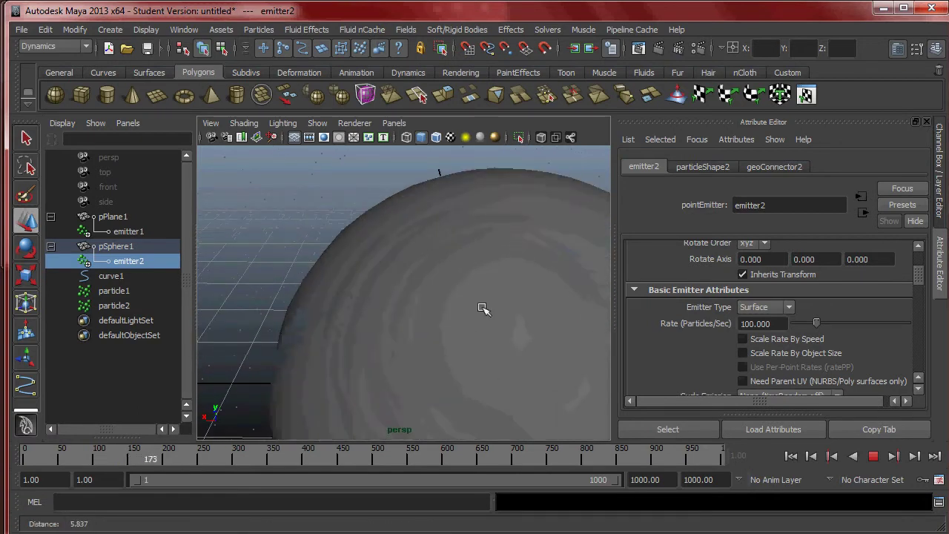
pyautogui.keyDown('alt'); pyautogui.moveTo(483, 309); pyautogui.dragTo(335, 240, button='right'); pyautogui.keyUp('alt')
pyautogui.keyDown('alt'); pyautogui.moveTo(419, 330); pyautogui.dragTo(396, 335, button='right'); pyautogui.keyUp('alt')
pyautogui.moveTo(396, 333)
pyautogui.keyDown('alt'); pyautogui.mouseDown()
pyautogui.moveTo(398, 321)
pyautogui.moveTo(470, 333)
pyautogui.moveTo(386, 343)
pyautogui.mouseUp(); pyautogui.keyUp('alt')
pyautogui.keyDown('alt'); pyautogui.moveTo(385, 343); pyautogui.dragTo(492, 364, button='right'); pyautogui.keyUp('alt')
pyautogui.keyDown('alt'); pyautogui.moveTo(491, 363); pyautogui.dragTo(399, 310, button='middle'); pyautogui.keyUp('alt')
pyautogui.keyDown('alt'); pyautogui.moveTo(404, 312); pyautogui.dragTo(418, 294); pyautogui.keyUp('alt')
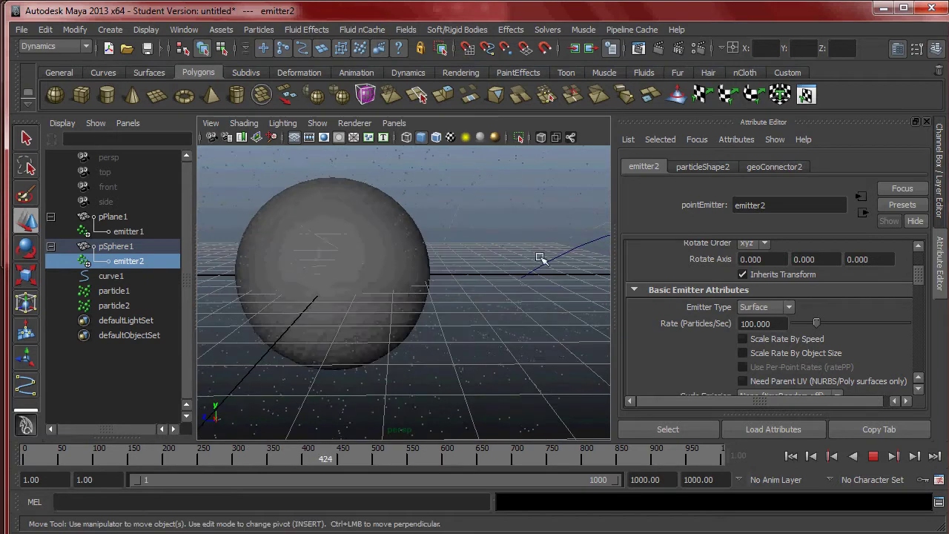
# Step: Select the sphere's particles, stop the playback and frame the whole particle cloud to examine it
pyautogui.click(117, 305)
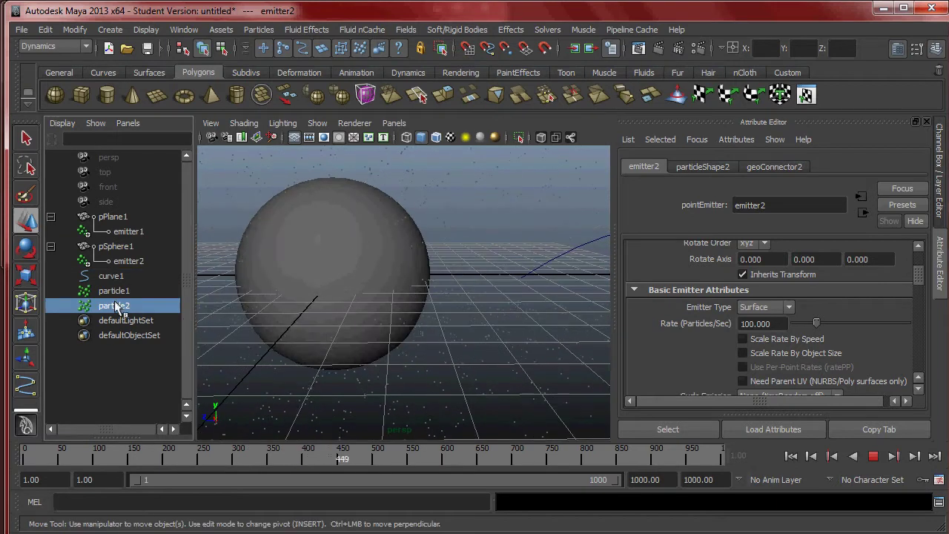
pyautogui.click(873, 456)
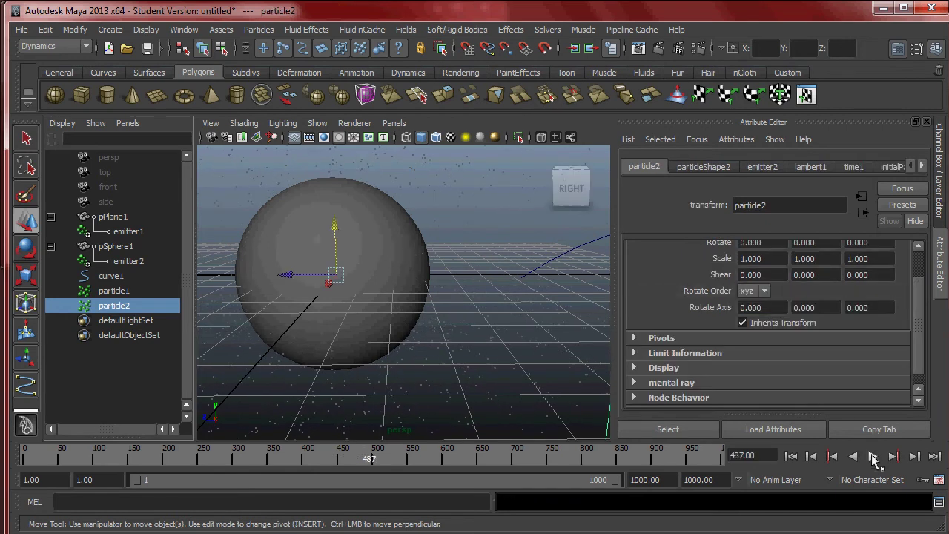
pyautogui.press('f')
pyautogui.keyDown('alt'); pyautogui.moveTo(317, 236); pyautogui.dragTo(394, 264); pyautogui.keyUp('alt')
pyautogui.keyDown('alt'); pyautogui.moveTo(394, 264); pyautogui.dragTo(466, 282, button='right'); pyautogui.keyUp('alt')
pyautogui.keyDown('alt'); pyautogui.moveTo(434, 280); pyautogui.dragTo(408, 281); pyautogui.keyUp('alt')
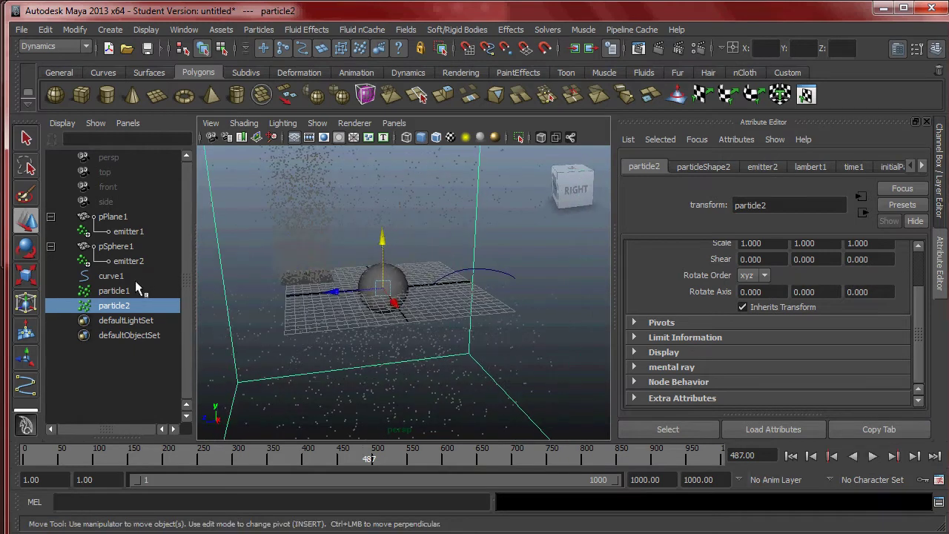
# Step: Change the colour of the lambert1 material shared by the particles and objects to bright green
pyautogui.click(121, 291)
pyautogui.click(123, 306)
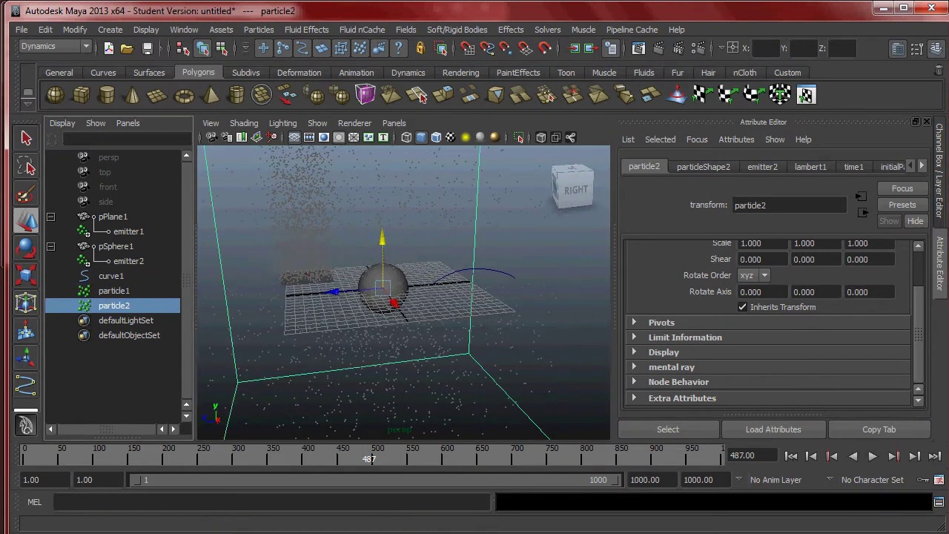
pyautogui.scroll(-2, 808, 307)
pyautogui.scroll(2, 794, 288)
pyautogui.click(809, 165)
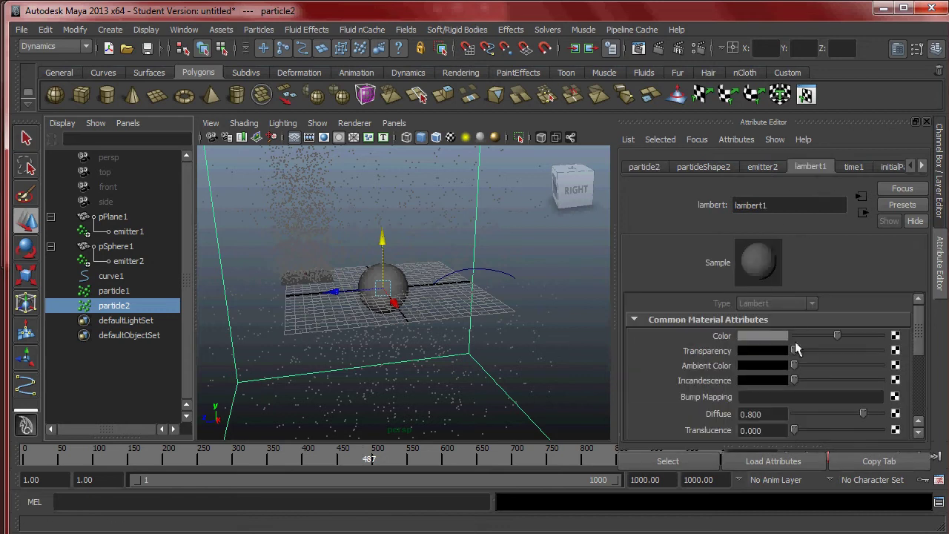
pyautogui.moveTo(845, 330); pyautogui.dragTo(903, 330)
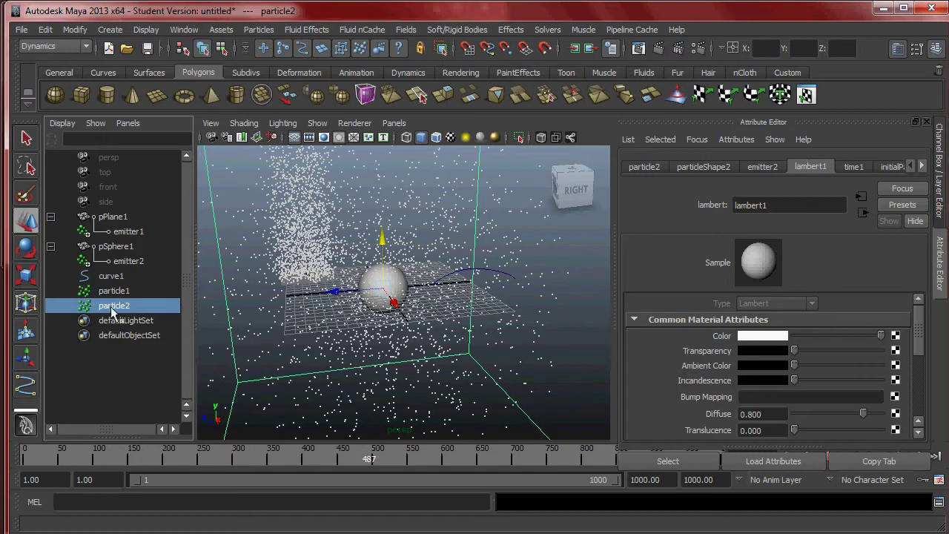
pyautogui.click(765, 338)
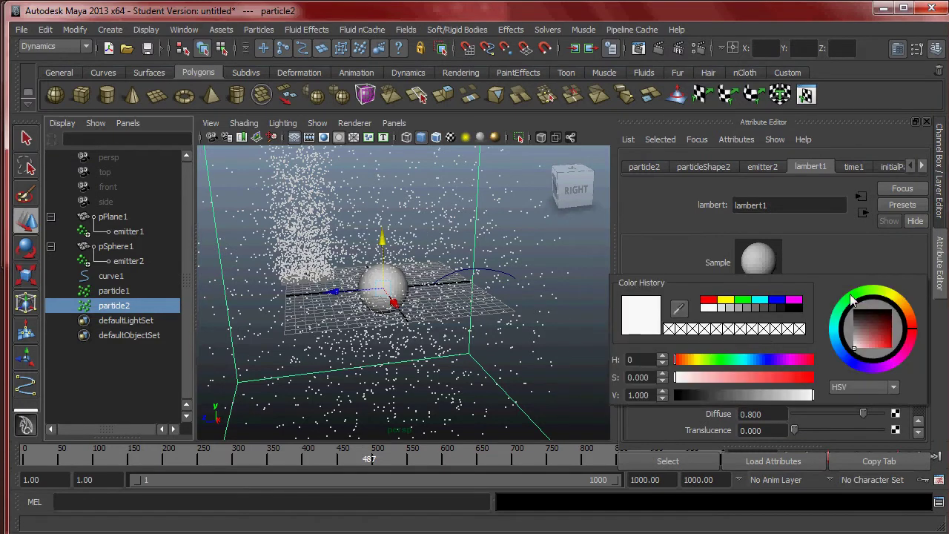
pyautogui.moveTo(849, 293); pyautogui.dragTo(859, 289)
pyautogui.moveTo(881, 341); pyautogui.dragTo(905, 351)
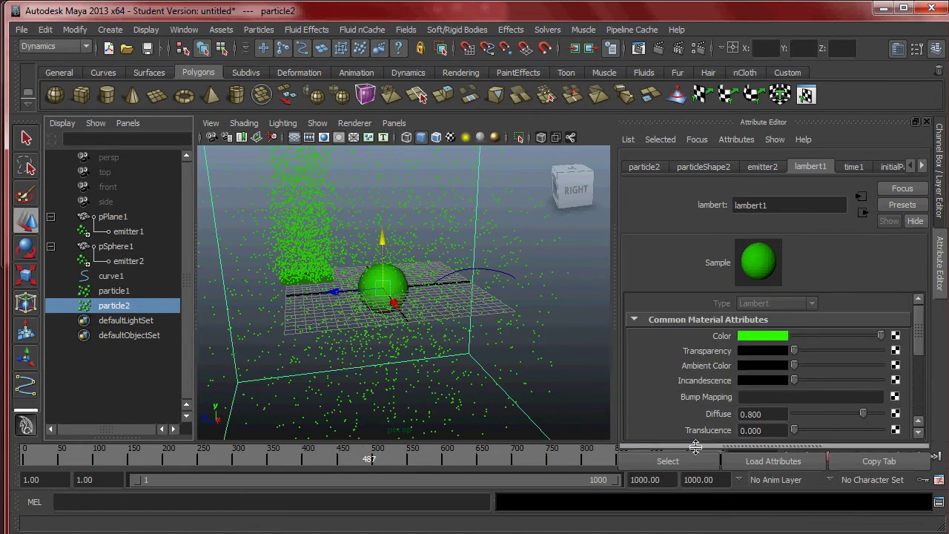
pyautogui.moveTo(459, 302)
pyautogui.keyDown('alt'); pyautogui.mouseDown()
pyautogui.moveTo(432, 300)
pyautogui.moveTo(460, 284)
pyautogui.mouseUp(); pyautogui.keyUp('alt')
pyautogui.scroll(2, 451, 284)
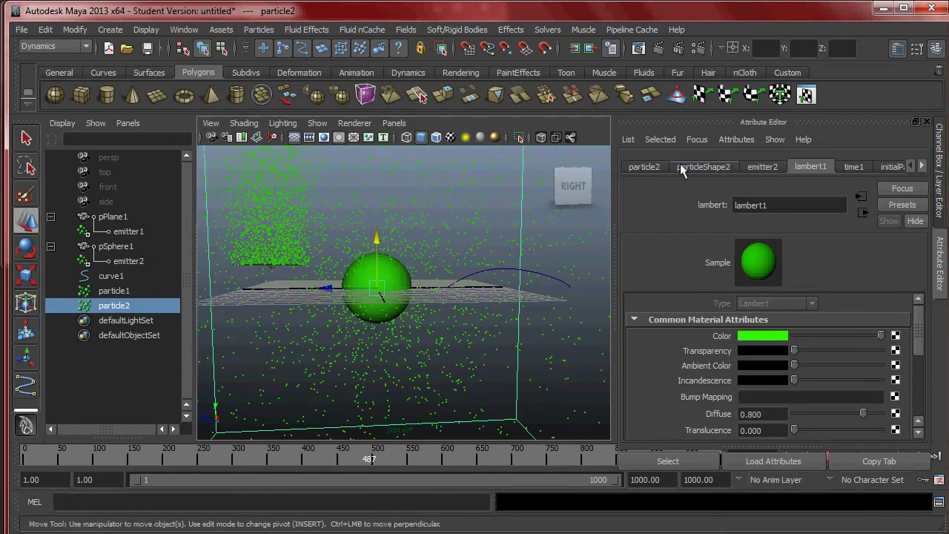
# Step: Select the sphere's emitter, close the Attribute Editor and rewind the simulation to the start of the playback range
pyautogui.click(649, 167)
pyautogui.click(123, 260)
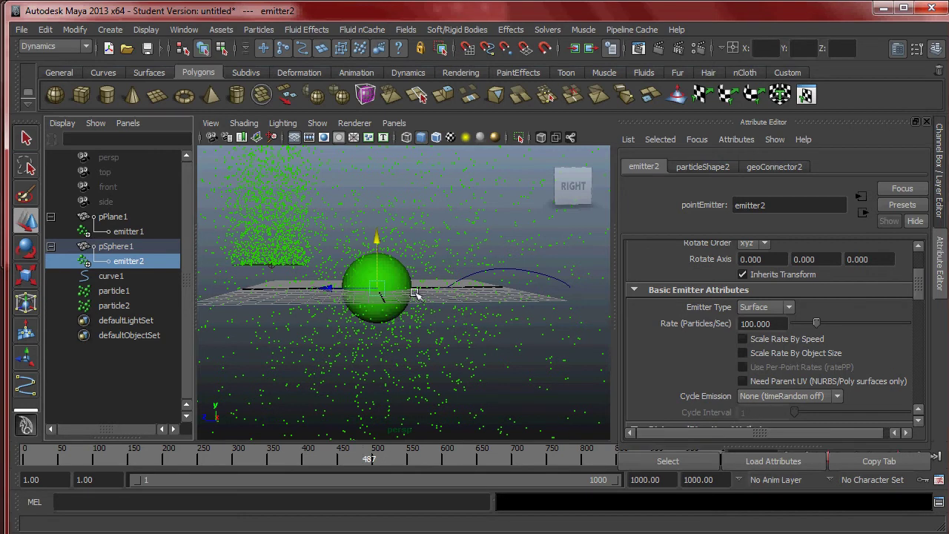
pyautogui.scroll(-5, 414, 292)
pyautogui.keyDown('alt'); pyautogui.moveTo(412, 300); pyautogui.dragTo(448, 313); pyautogui.keyUp('alt')
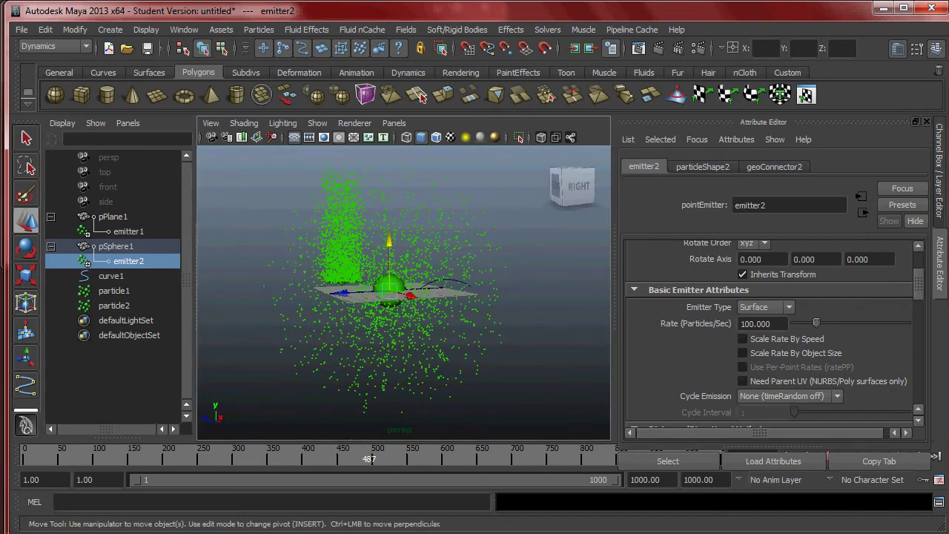
pyautogui.click(927, 122)
pyautogui.click(790, 455)
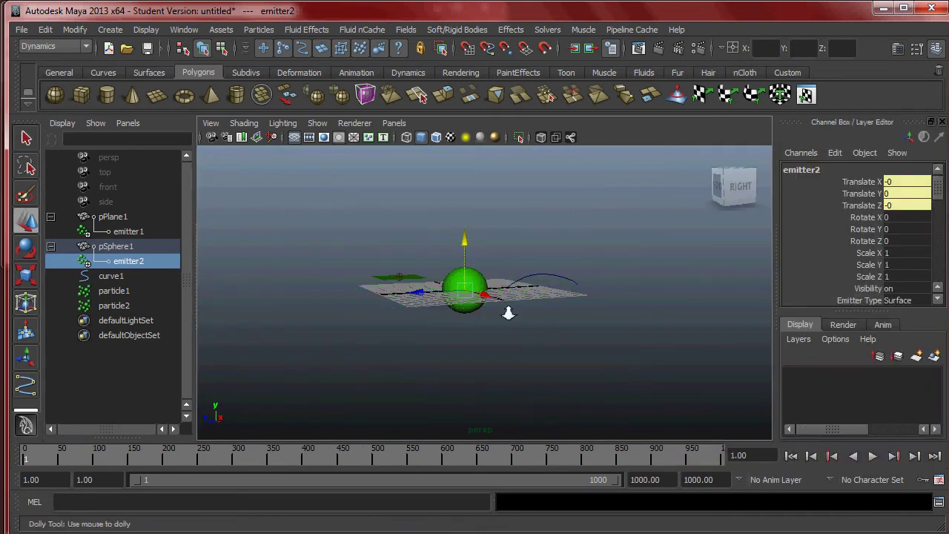
pyautogui.keyDown('alt'); pyautogui.moveTo(509, 319); pyautogui.dragTo(579, 332); pyautogui.keyUp('alt')
pyautogui.scroll(5, 580, 332)
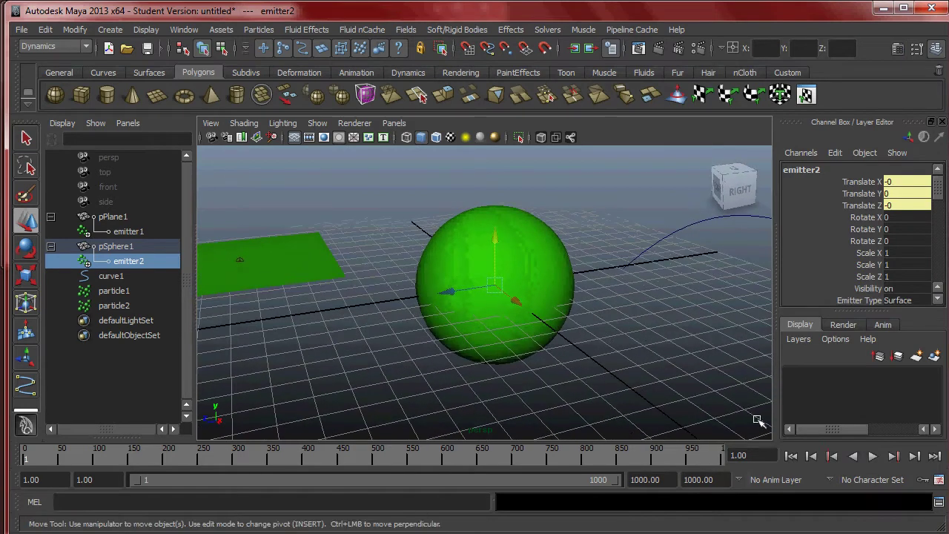
# Step: Play the simulation and examine the green particles leaving the sphere and plane in wireframe and shaded display
pyautogui.click(873, 456)
pyautogui.moveTo(695, 354)
pyautogui.keyDown('alt'); pyautogui.mouseDown()
pyautogui.moveTo(600, 311)
pyautogui.moveTo(649, 332)
pyautogui.moveTo(642, 318)
pyautogui.moveTo(652, 318)
pyautogui.moveTo(536, 290)
pyautogui.moveTo(514, 297)
pyautogui.mouseUp(); pyautogui.keyUp('alt')
pyautogui.press('4')
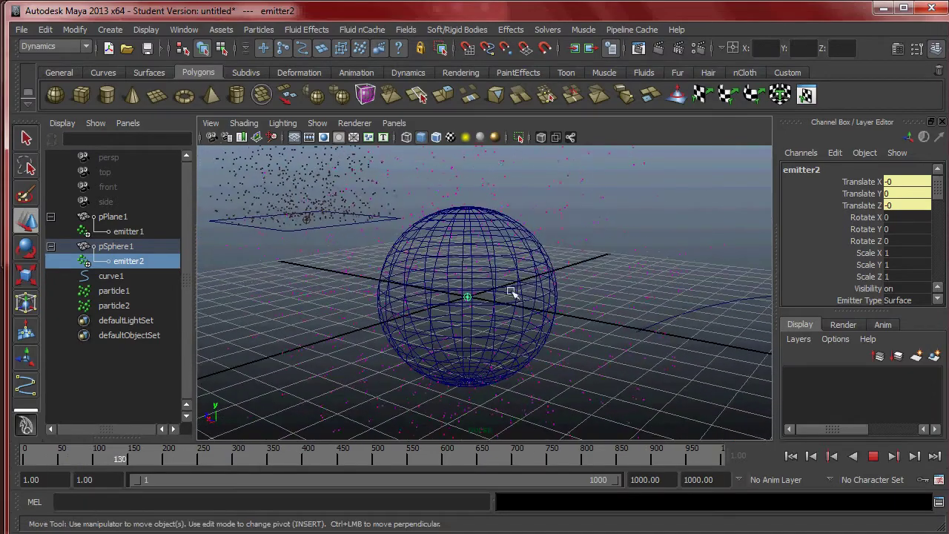
pyautogui.keyDown('alt'); pyautogui.moveTo(495, 313); pyautogui.dragTo(565, 332, button='right'); pyautogui.keyUp('alt')
pyautogui.keyDown('alt'); pyautogui.moveTo(565, 332); pyautogui.dragTo(652, 335); pyautogui.keyUp('alt')
pyautogui.keyDown('alt'); pyautogui.moveTo(652, 335); pyautogui.dragTo(696, 343, button='right'); pyautogui.keyUp('alt')
pyautogui.keyDown('alt'); pyautogui.moveTo(575, 293); pyautogui.dragTo(591, 336, button='middle'); pyautogui.keyUp('alt')
pyautogui.keyDown('alt'); pyautogui.moveTo(591, 336); pyautogui.dragTo(683, 358, button='right'); pyautogui.keyUp('alt')
pyautogui.hotkey('alt', 'b')
pyautogui.keyDown('alt'); pyautogui.moveTo(622, 324); pyautogui.dragTo(537, 284); pyautogui.keyUp('alt')
pyautogui.keyDown('alt'); pyautogui.moveTo(421, 250); pyautogui.dragTo(547, 324, button='right'); pyautogui.keyUp('alt')
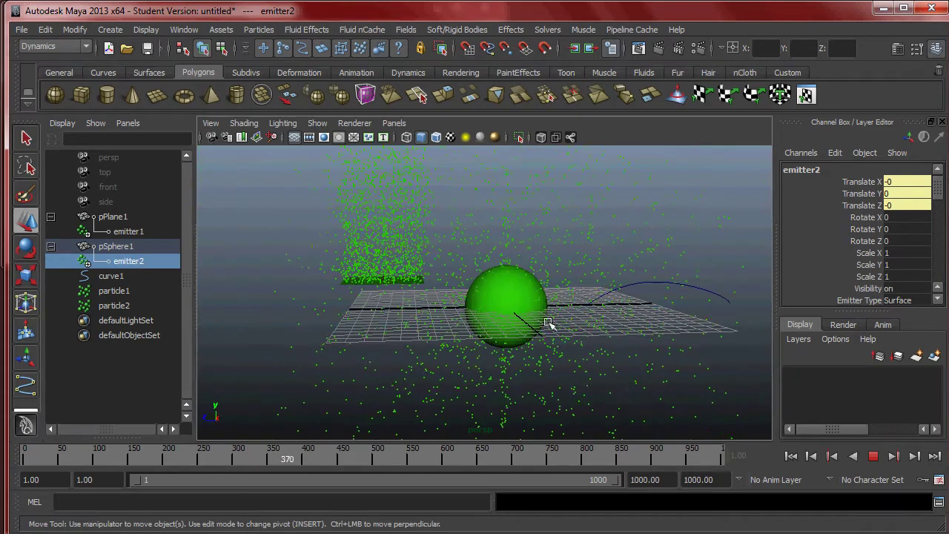
pyautogui.keyDown('alt'); pyautogui.moveTo(480, 308); pyautogui.dragTo(542, 324, button='right'); pyautogui.keyUp('alt')
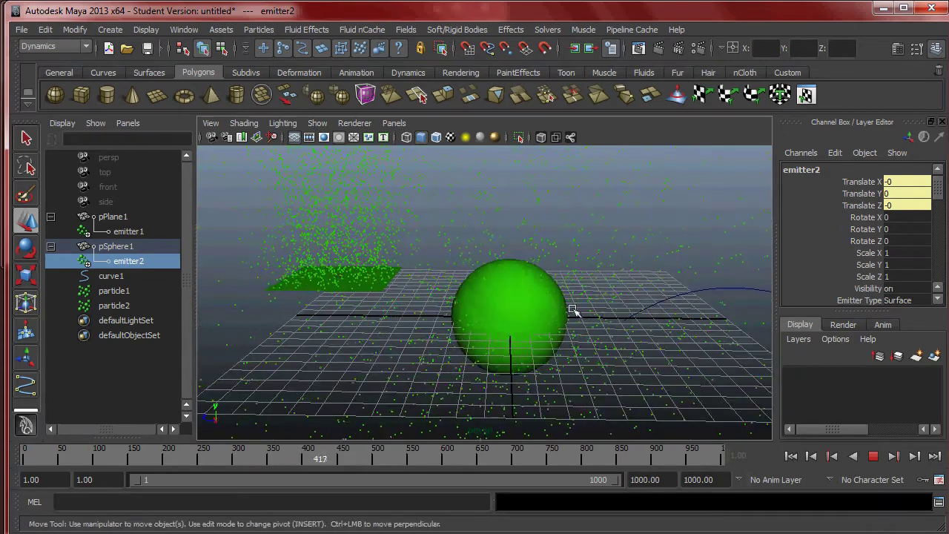
# Step: Reopen the Attribute Editor for the sphere's emitter as a smaller floating window that leaves the playback controls uncovered
pyautogui.click(897, 49)
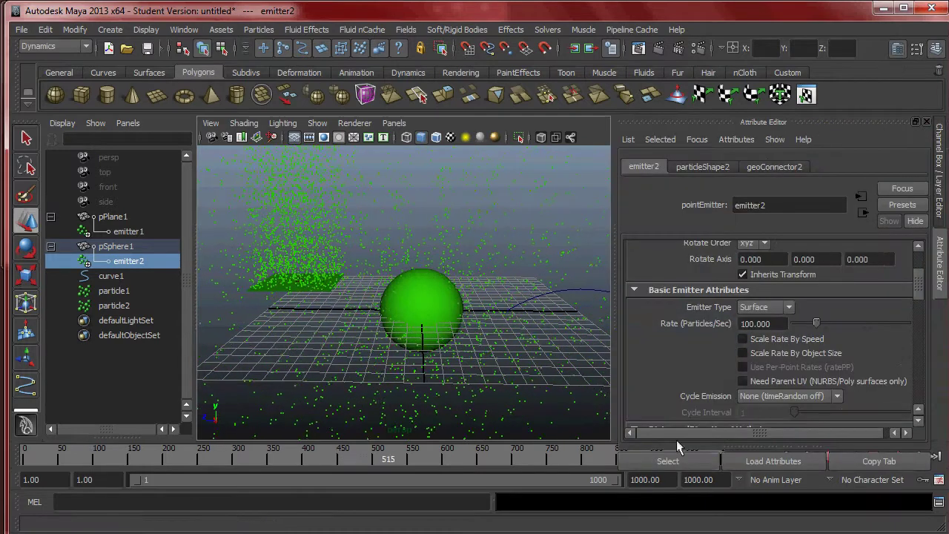
pyautogui.moveTo(687, 392); pyautogui.dragTo(709, 249)
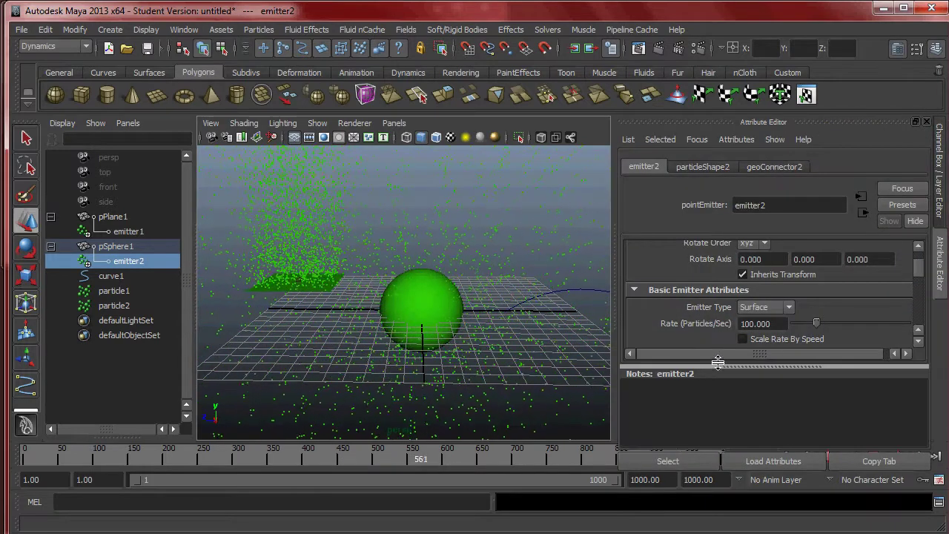
pyautogui.moveTo(842, 123); pyautogui.dragTo(823, 109)
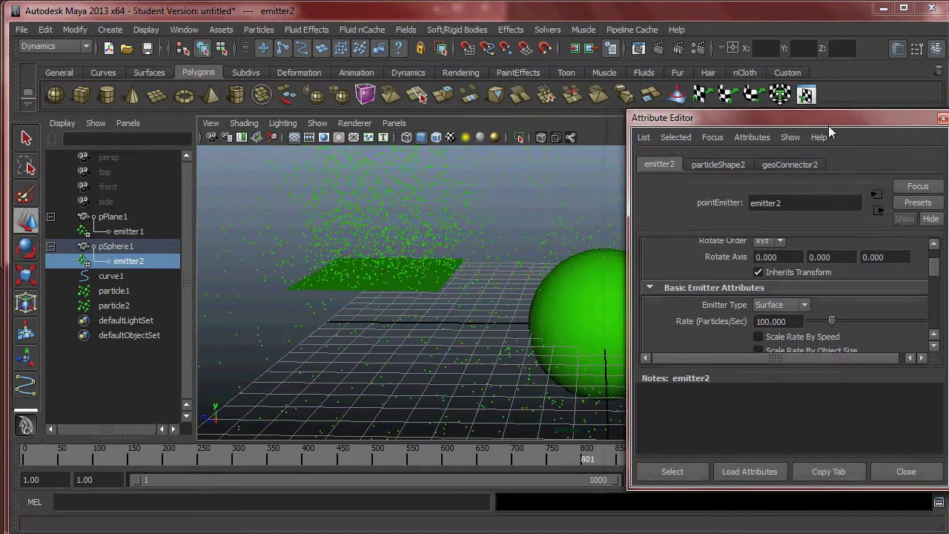
pyautogui.moveTo(792, 488); pyautogui.dragTo(793, 447)
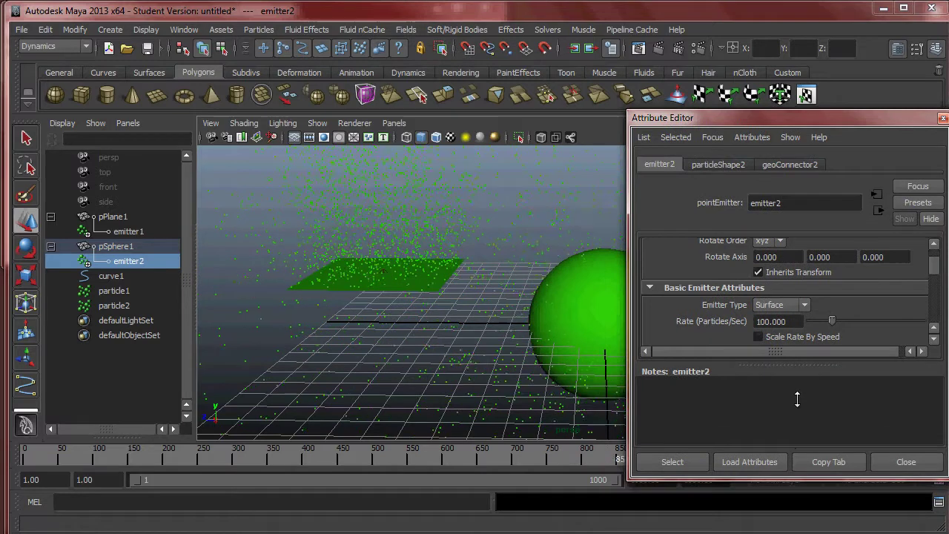
pyautogui.keyDown('alt'); pyautogui.moveTo(435, 222); pyautogui.dragTo(420, 229, button='middle'); pyautogui.keyUp('alt')
pyautogui.keyDown('alt'); pyautogui.moveTo(420, 229); pyautogui.dragTo(455, 244); pyautogui.keyUp('alt')
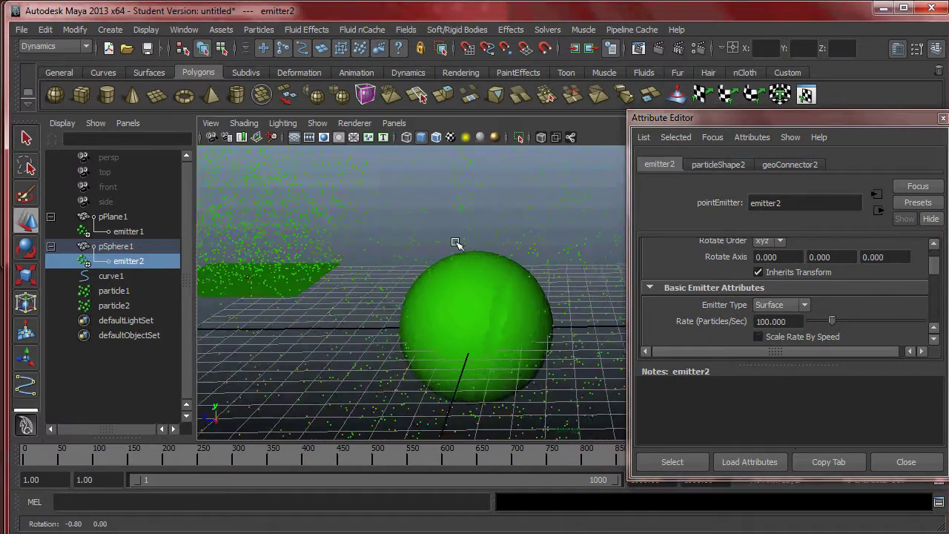
pyautogui.click(733, 479)
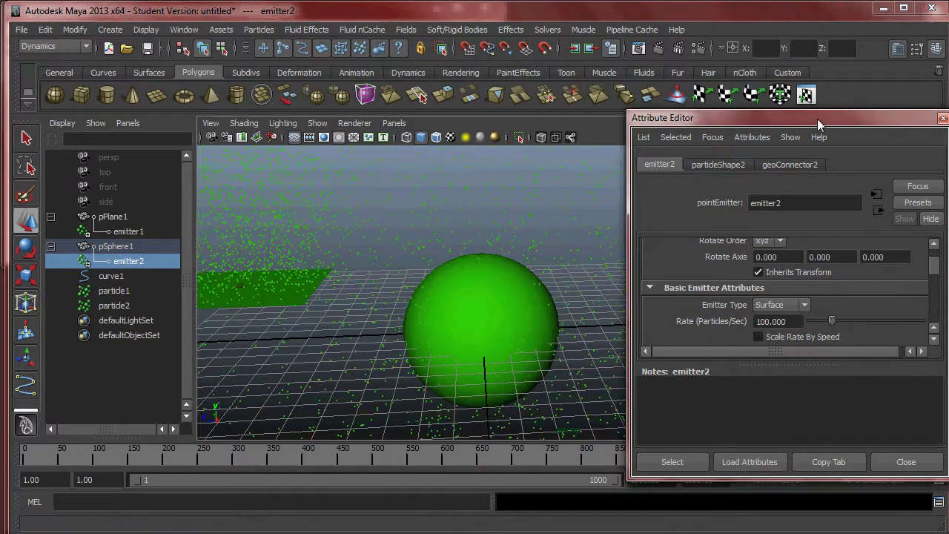
pyautogui.moveTo(818, 127); pyautogui.dragTo(838, 82)
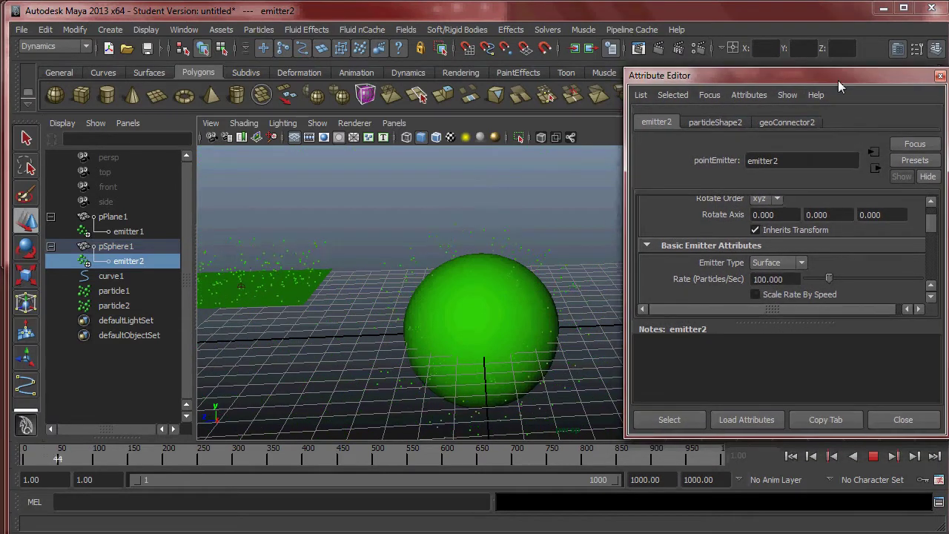
# Step: Stop the simulation, rewind it to frame 1 and select the sphere after checking the available emitter types
pyautogui.click(873, 456)
pyautogui.click(791, 456)
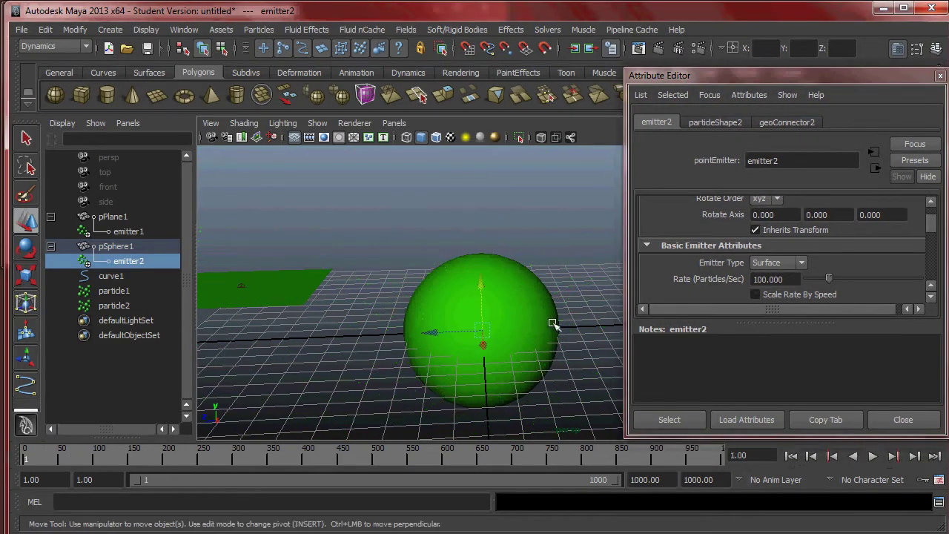
pyautogui.keyDown('alt'); pyautogui.moveTo(525, 262); pyautogui.dragTo(484, 245, button='middle'); pyautogui.keyUp('alt')
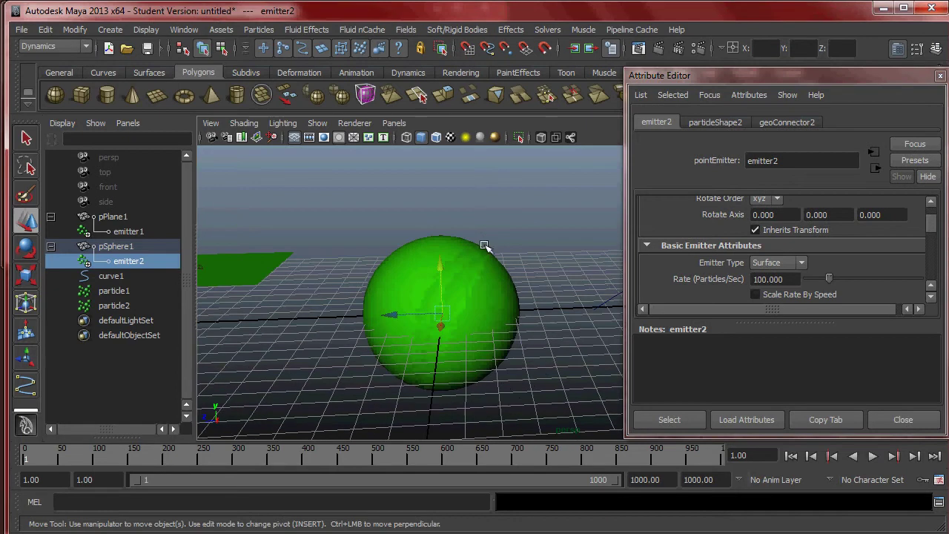
pyautogui.click(786, 263)
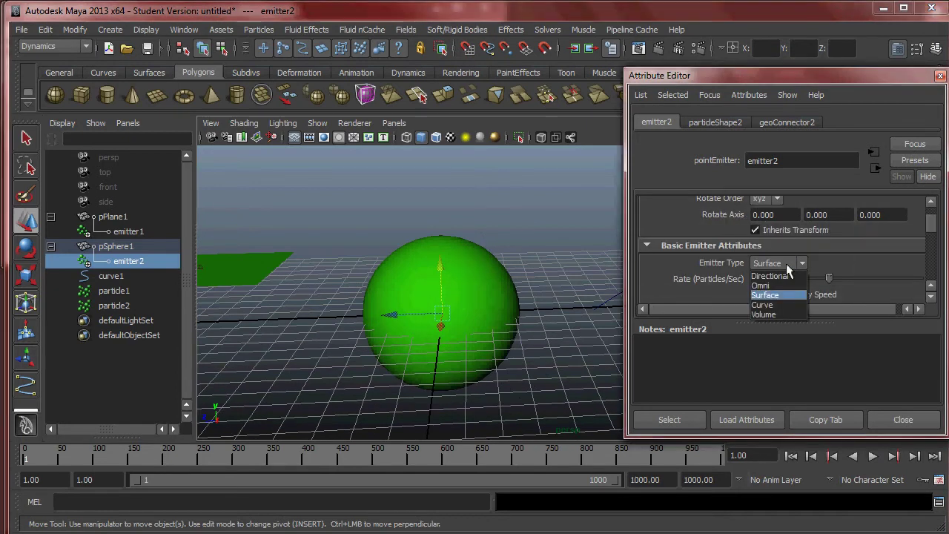
pyautogui.click(495, 234)
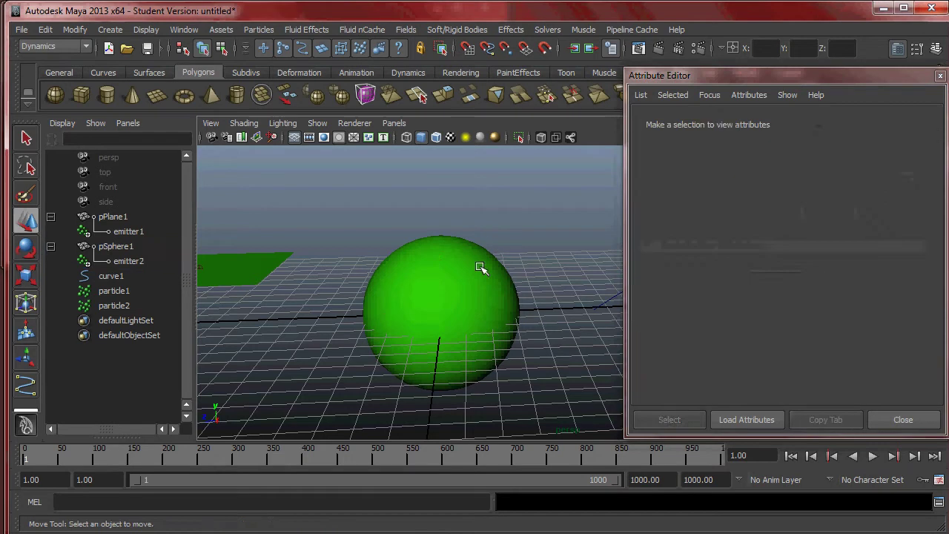
pyautogui.click(481, 269)
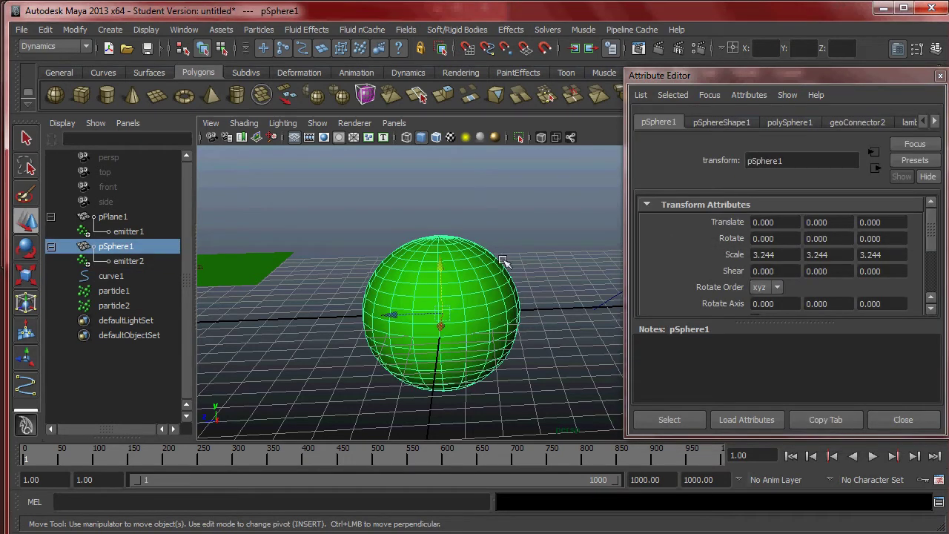
# Step: Play the simulation with the sphere and plane in view to examine their surface emission, and rewind it to frame 1
pyautogui.scroll(-2, 502, 260)
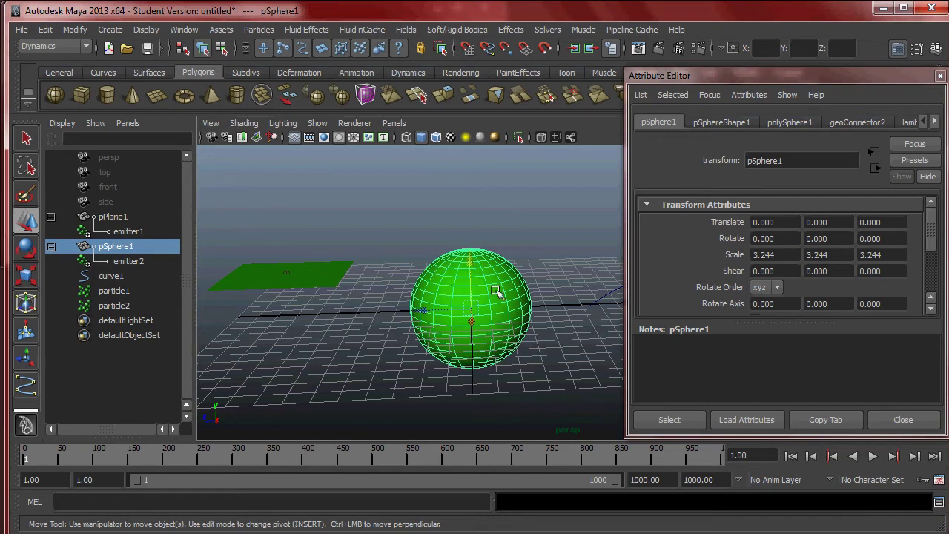
pyautogui.click(872, 456)
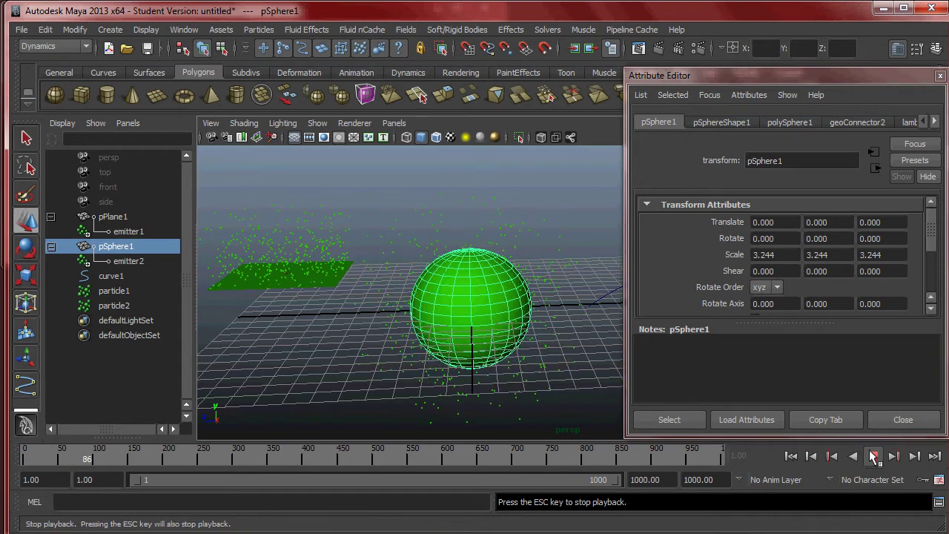
pyautogui.click(871, 457)
pyautogui.click(791, 456)
# Step: Select the curve beside the sphere and view it from a closer angle
pyautogui.keyDown('alt'); pyautogui.moveTo(563, 312); pyautogui.dragTo(427, 253); pyautogui.keyUp('alt')
pyautogui.click(433, 273)
pyautogui.keyDown('alt'); pyautogui.moveTo(459, 333); pyautogui.dragTo(438, 289); pyautogui.keyUp('alt')
pyautogui.keyDown('alt'); pyautogui.moveTo(438, 289); pyautogui.dragTo(439, 288, button='middle'); pyautogui.keyUp('alt')
pyautogui.keyDown('alt'); pyautogui.moveTo(482, 267); pyautogui.dragTo(418, 263, button='right'); pyautogui.keyUp('alt')
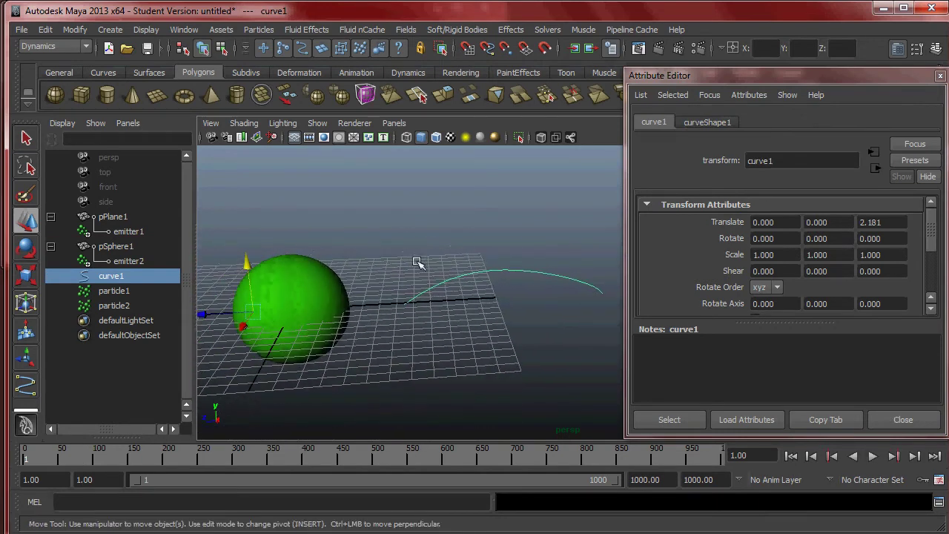
# Step: Set the sphere's emitter type to Directional
pyautogui.click(344, 282)
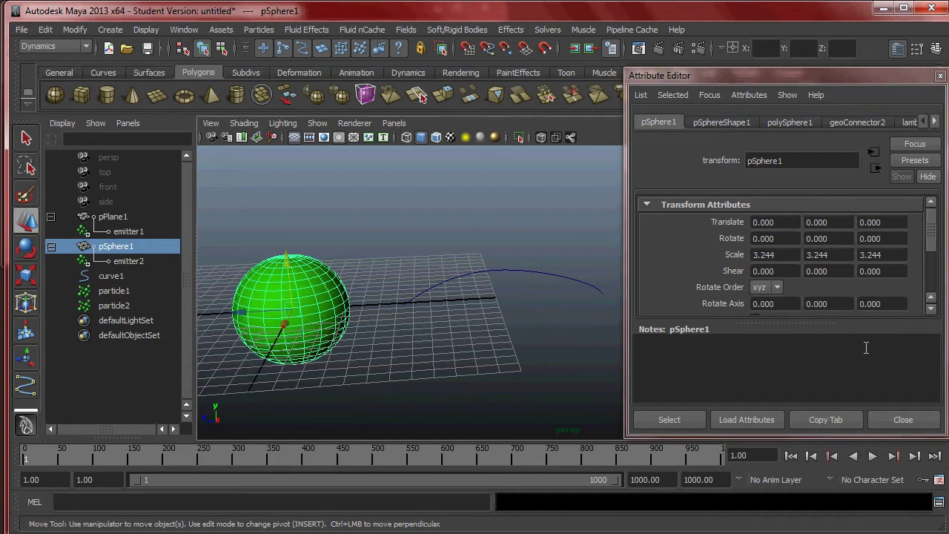
pyautogui.scroll(-5, 840, 293)
pyautogui.scroll(5, 841, 294)
pyautogui.scroll(-5, 840, 294)
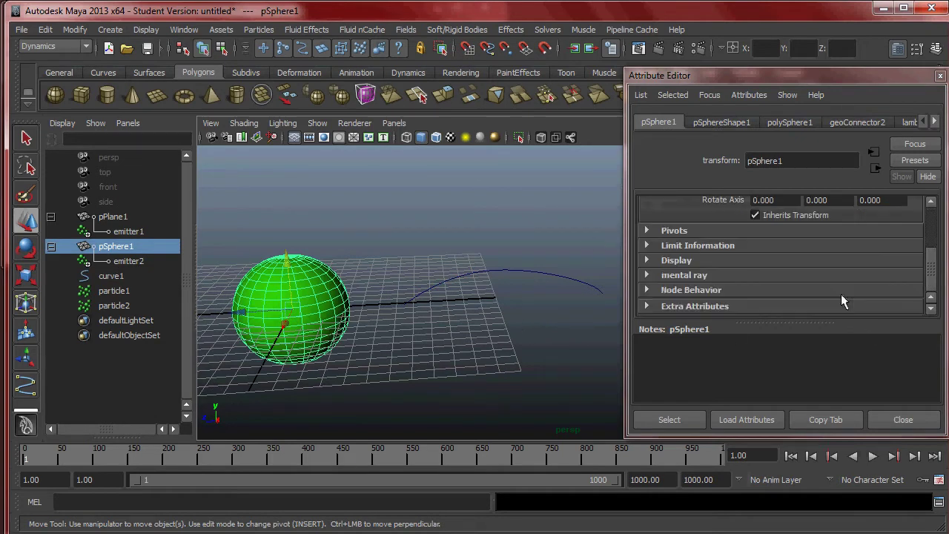
pyautogui.scroll(3, 755, 297)
pyautogui.click(122, 261)
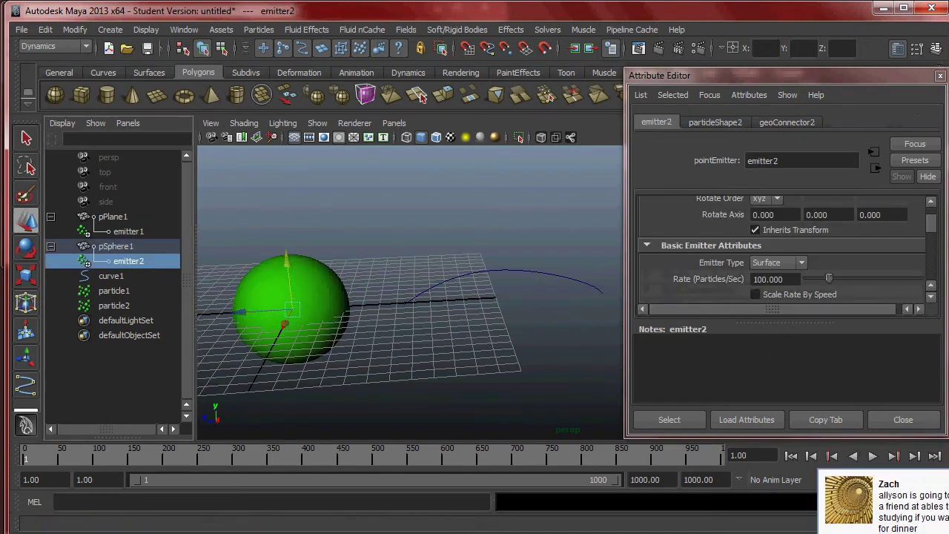
pyautogui.click(775, 264)
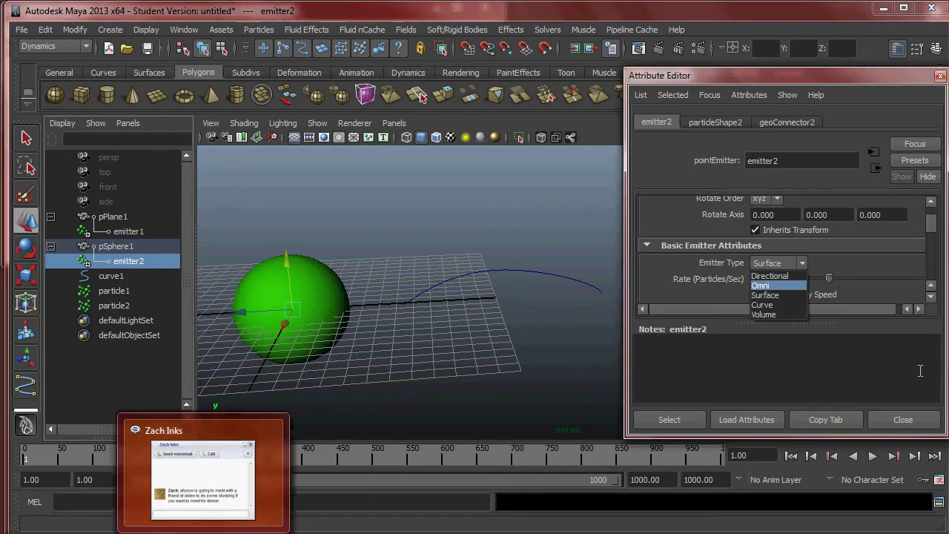
pyautogui.click(786, 276)
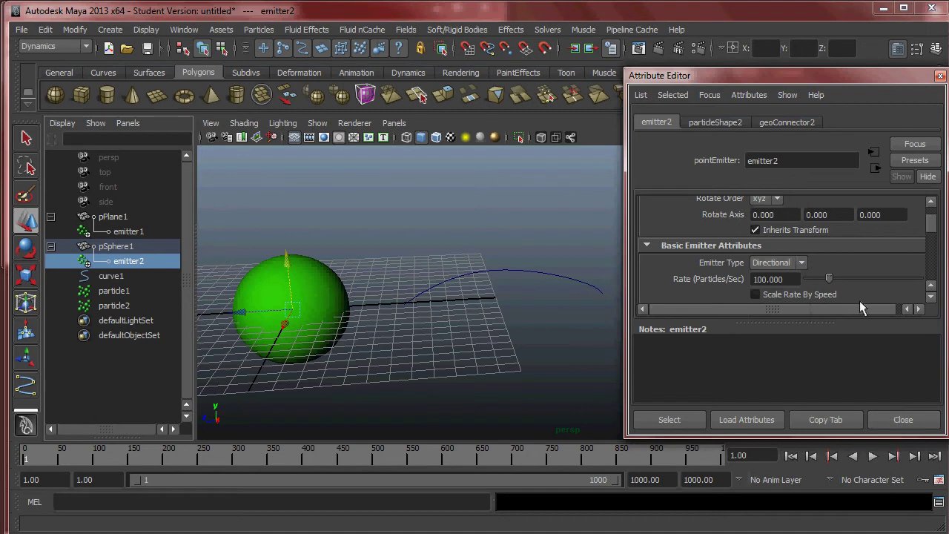
# Step: Play the simulation with the directional emitter, view the sphere's particle stream up close, and stop playback with nothing selected
pyautogui.click(873, 457)
pyautogui.keyDown('alt'); pyautogui.moveTo(534, 304); pyautogui.dragTo(504, 248, button='right'); pyautogui.keyUp('alt')
pyautogui.keyDown('alt'); pyautogui.moveTo(504, 248); pyautogui.dragTo(499, 243); pyautogui.keyUp('alt')
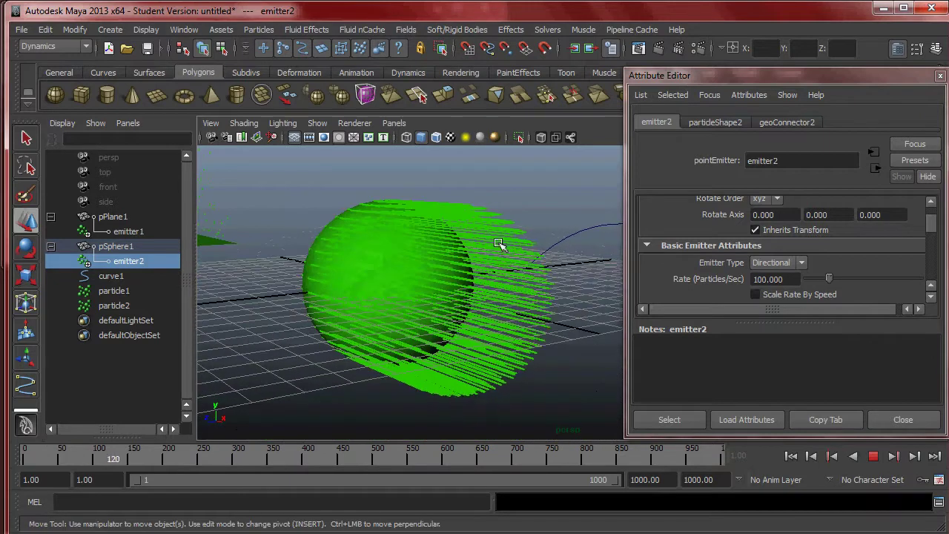
pyautogui.click(873, 455)
pyautogui.keyDown('alt'); pyautogui.moveTo(508, 324); pyautogui.dragTo(495, 269); pyautogui.keyUp('alt')
pyautogui.click(508, 320)
# Step: Resume playback, examine the directional particle stream from several angles, and rewind to frame 1
pyautogui.click(873, 456)
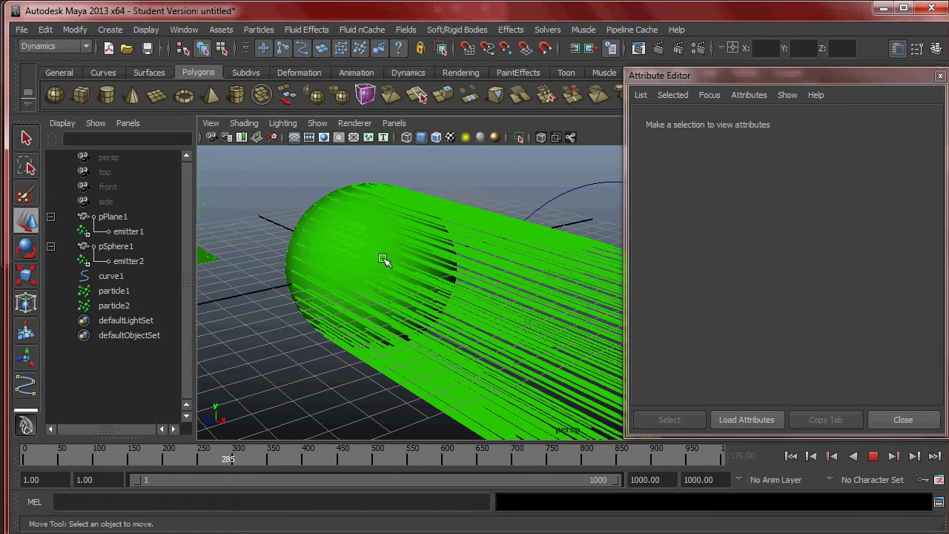
pyautogui.keyDown('alt'); pyautogui.moveTo(356, 274); pyautogui.dragTo(502, 269); pyautogui.keyUp('alt')
pyautogui.keyDown('alt'); pyautogui.moveTo(502, 269); pyautogui.dragTo(330, 259, button='middle'); pyautogui.keyUp('alt')
pyautogui.keyDown('alt'); pyautogui.moveTo(330, 259); pyautogui.dragTo(356, 267); pyautogui.keyUp('alt')
pyautogui.scroll(-3, 316, 286)
pyautogui.keyDown('alt'); pyautogui.moveTo(303, 257); pyautogui.dragTo(278, 305, button='middle'); pyautogui.keyUp('alt')
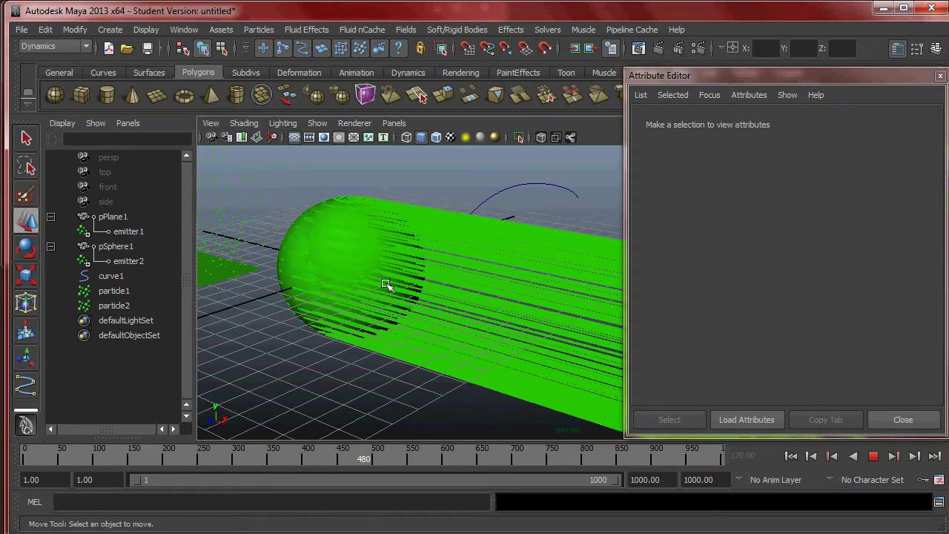
pyautogui.click(874, 455)
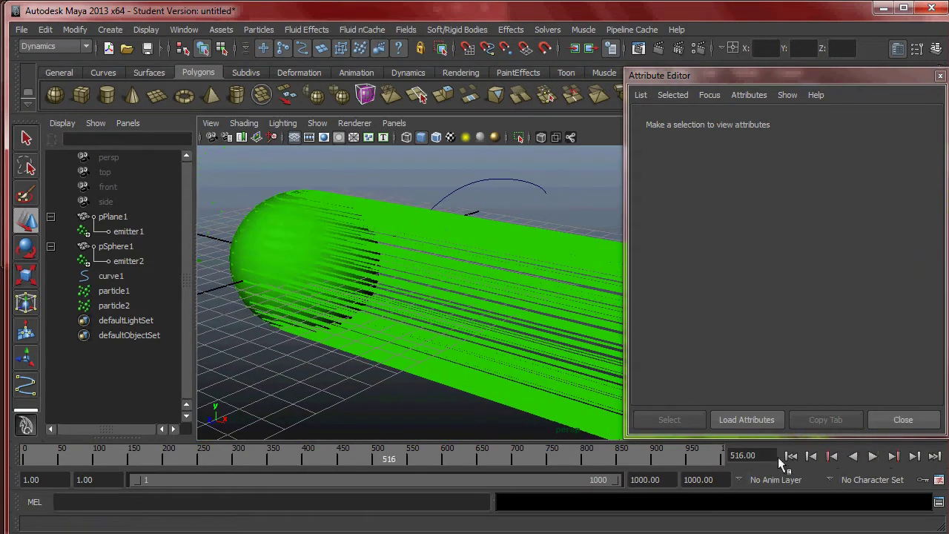
pyautogui.click(790, 456)
# Step: Change the sphere's emitter type to Omni and check its distance and direction attributes
pyautogui.click(127, 261)
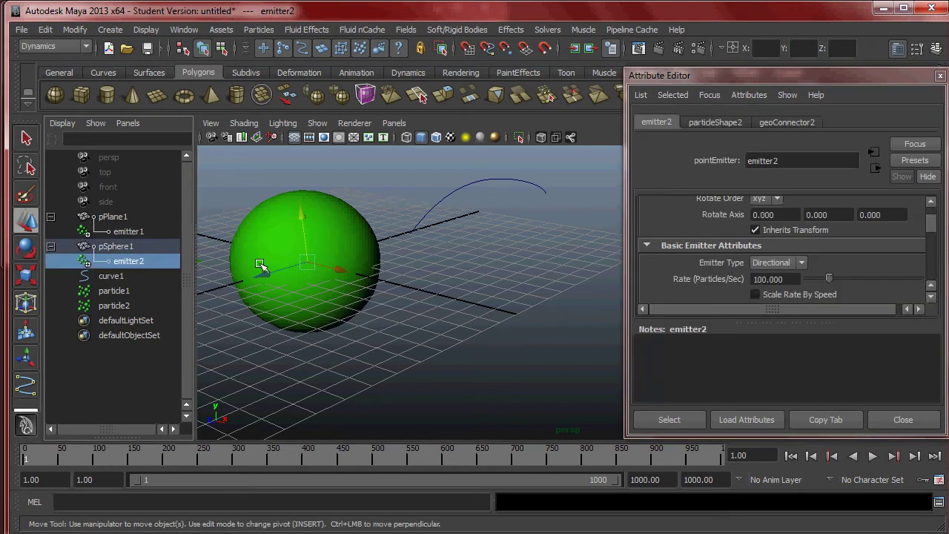
pyautogui.click(786, 261)
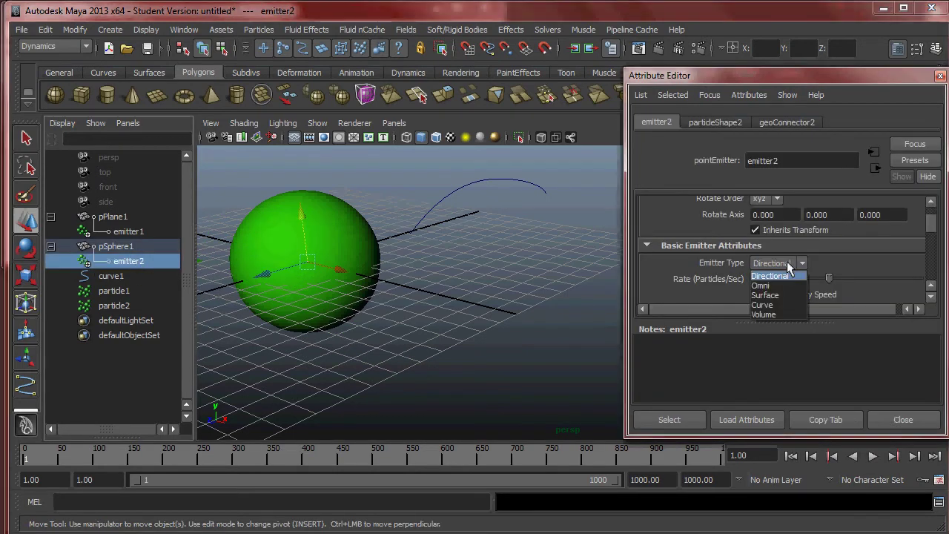
pyautogui.click(780, 283)
pyautogui.moveTo(929, 229); pyautogui.dragTo(932, 250)
pyautogui.scroll(3, 933, 251)
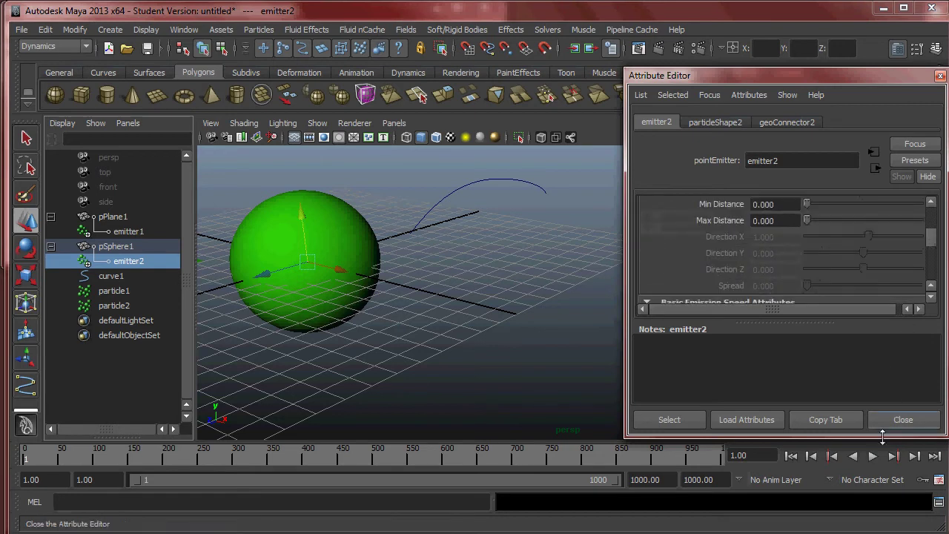
# Step: Play the omni emission twice from frame 1 and examine the particle cloud around the sphere from different angles
pyautogui.click(872, 456)
pyautogui.keyDown('alt'); pyautogui.moveTo(451, 243); pyautogui.dragTo(497, 269, button='middle'); pyautogui.keyUp('alt')
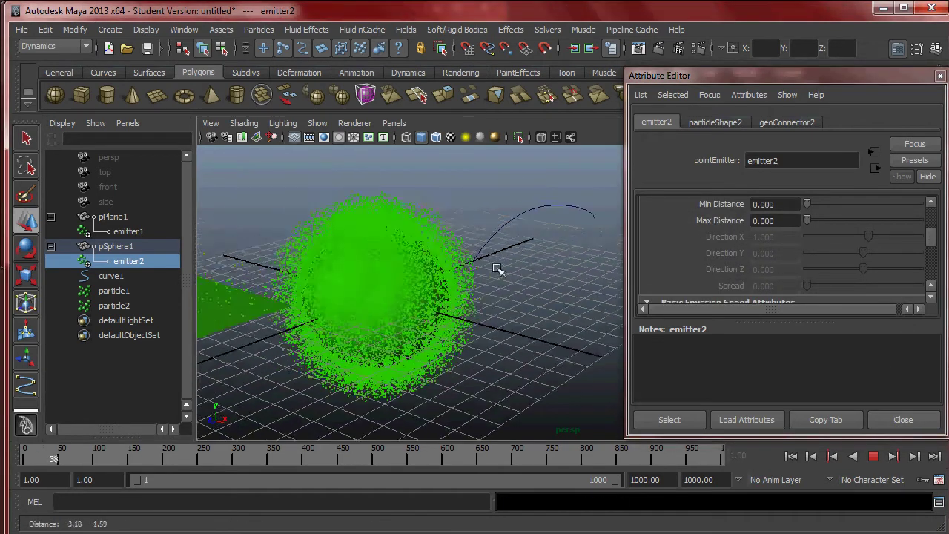
pyautogui.keyDown('alt'); pyautogui.moveTo(497, 269); pyautogui.dragTo(539, 284, button='right'); pyautogui.keyUp('alt')
pyautogui.keyDown('alt'); pyautogui.moveTo(460, 278); pyautogui.dragTo(518, 292, button='middle'); pyautogui.keyUp('alt')
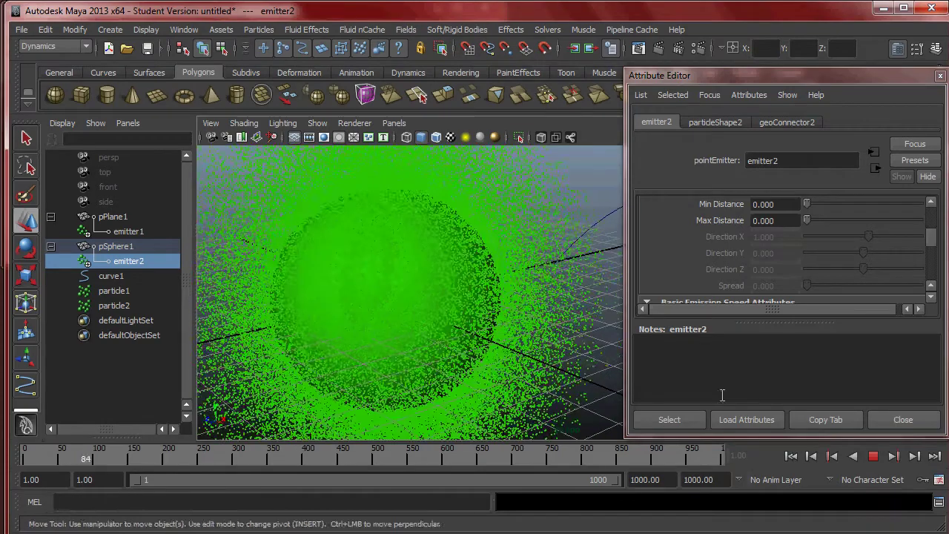
pyautogui.click(872, 456)
pyautogui.click(790, 456)
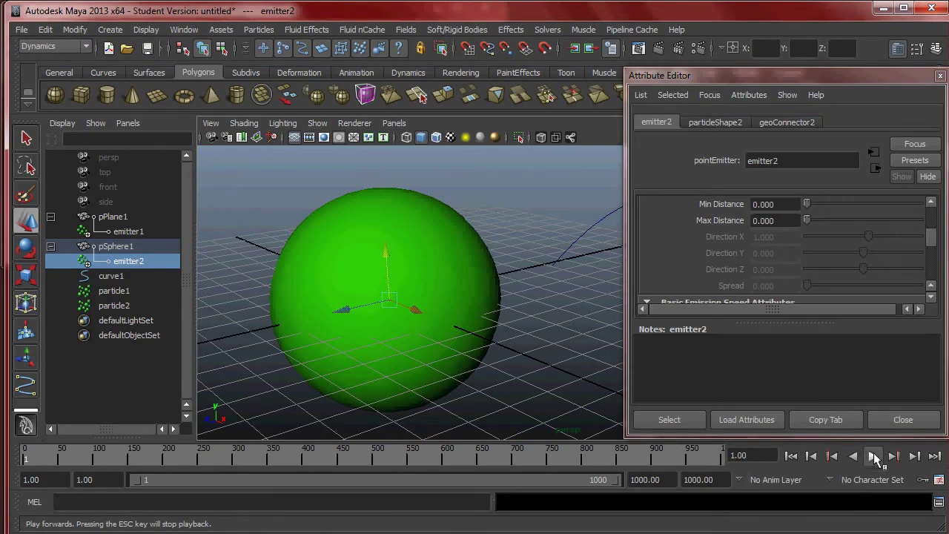
pyautogui.click(873, 456)
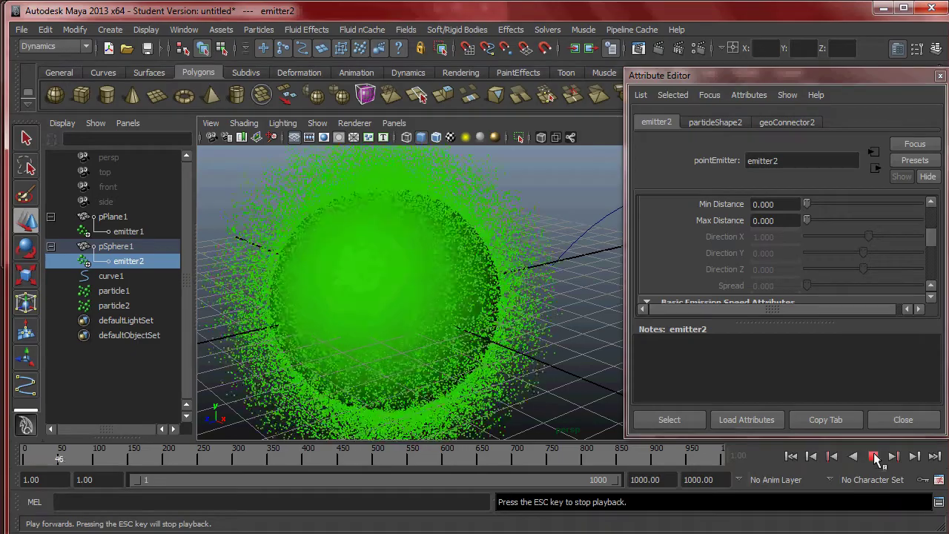
pyautogui.keyDown('alt'); pyautogui.moveTo(482, 335); pyautogui.dragTo(550, 309); pyautogui.keyUp('alt')
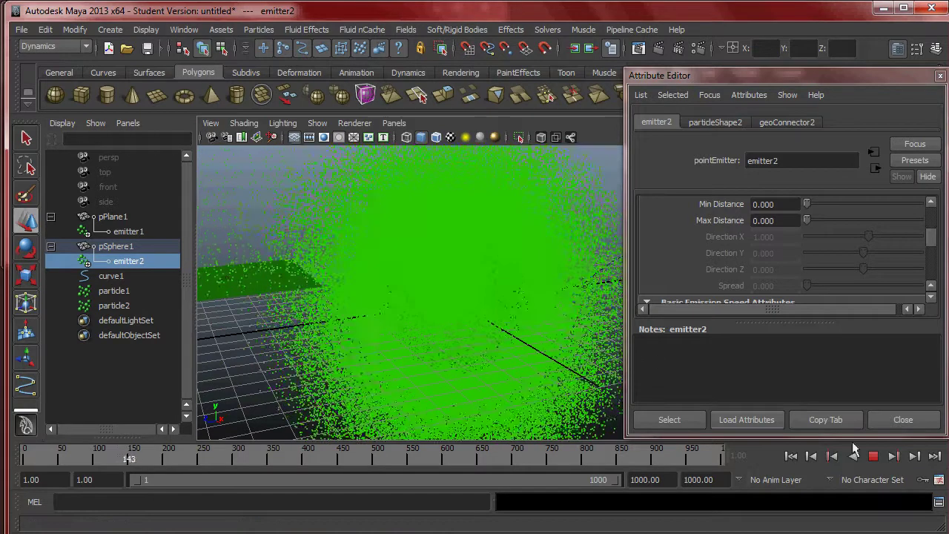
pyautogui.click(874, 456)
# Step: Rewind the simulation to frame 1 and set the sphere's emitter type back to Surface
pyautogui.scroll(4, 801, 260)
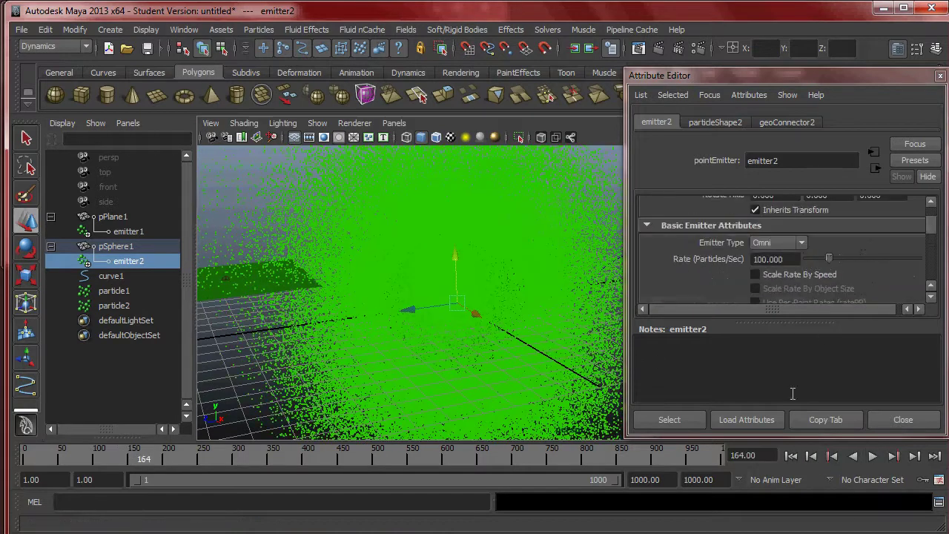
pyautogui.click(791, 456)
pyautogui.click(779, 242)
pyautogui.click(788, 285)
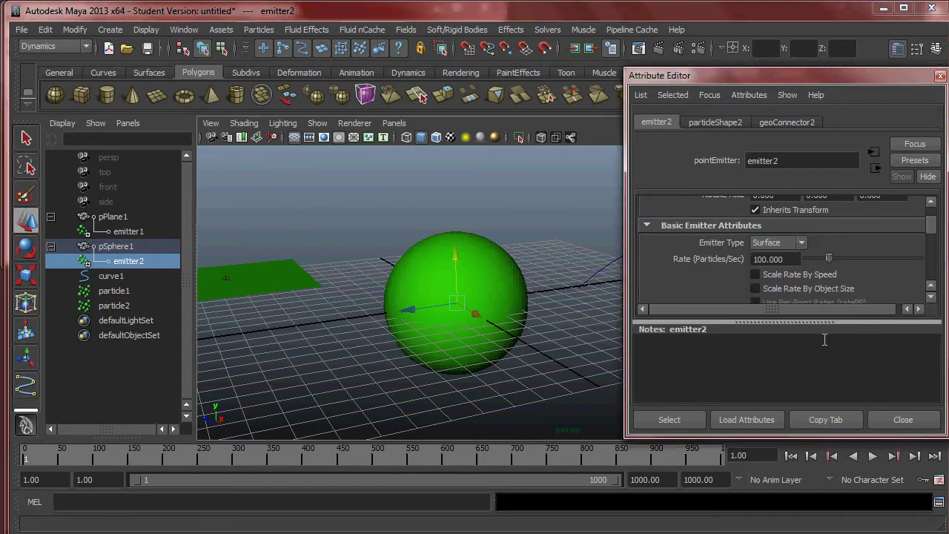
# Step: Play the simulation and examine how the surface emission leaves the sphere at close range
pyautogui.click(874, 457)
pyautogui.keyDown('alt'); pyautogui.moveTo(457, 233); pyautogui.dragTo(363, 223, button='middle'); pyautogui.keyUp('alt')
pyautogui.keyDown('alt'); pyautogui.moveTo(362, 223); pyautogui.dragTo(507, 254, button='right'); pyautogui.keyUp('alt')
pyautogui.keyDown('alt'); pyautogui.moveTo(422, 270); pyautogui.dragTo(521, 255, button='middle'); pyautogui.keyUp('alt')
pyautogui.keyDown('alt'); pyautogui.moveTo(488, 245); pyautogui.dragTo(480, 247); pyautogui.keyUp('alt')
pyautogui.keyDown('alt'); pyautogui.moveTo(479, 248); pyautogui.dragTo(473, 270, button='middle'); pyautogui.keyUp('alt')
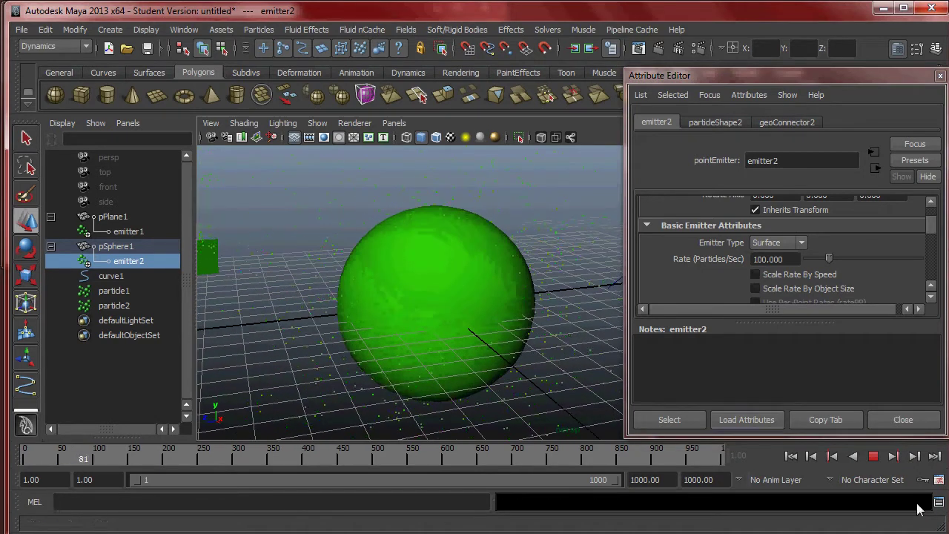
pyautogui.click(873, 456)
# Step: Switch the sphere's emitter type to Directional and then Omni, and replay the omni emission close to the sphere
pyautogui.click(783, 242)
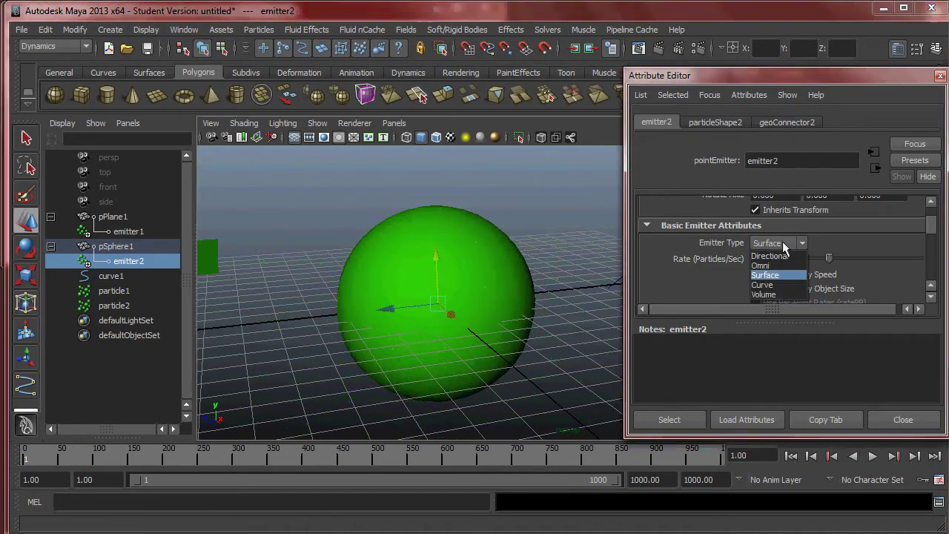
pyautogui.click(771, 256)
pyautogui.click(787, 244)
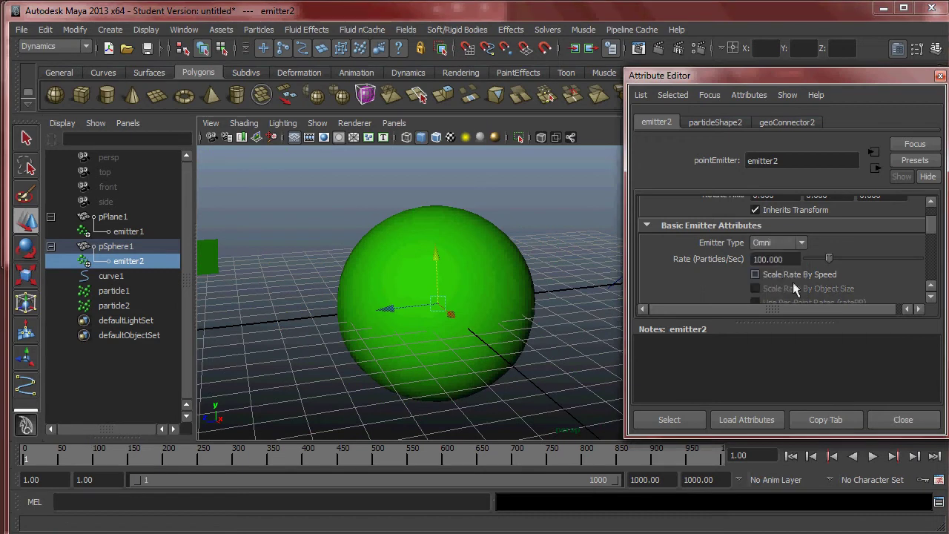
pyautogui.keyDown('alt'); pyautogui.moveTo(517, 277); pyautogui.dragTo(535, 291); pyautogui.keyUp('alt')
pyautogui.keyDown('alt'); pyautogui.moveTo(535, 291); pyautogui.dragTo(548, 298, button='right'); pyautogui.keyUp('alt')
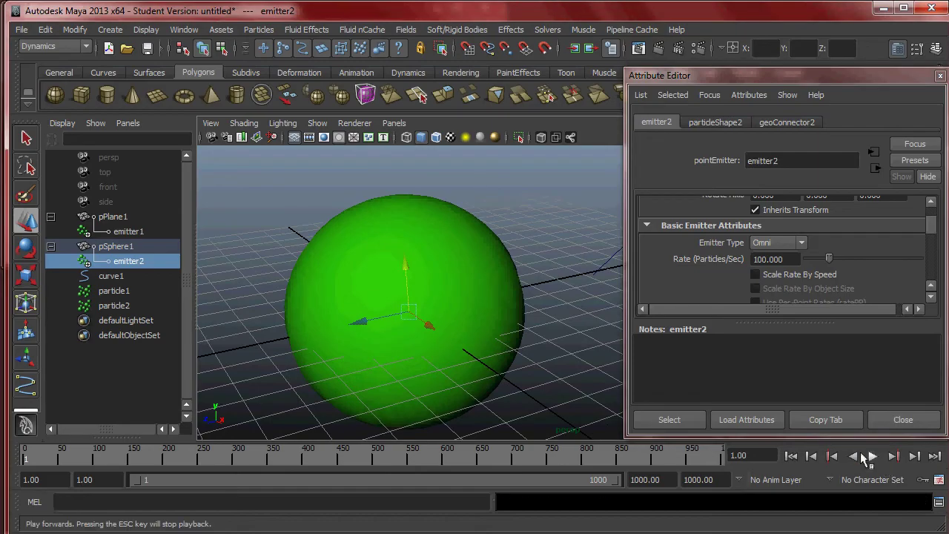
pyautogui.click(865, 457)
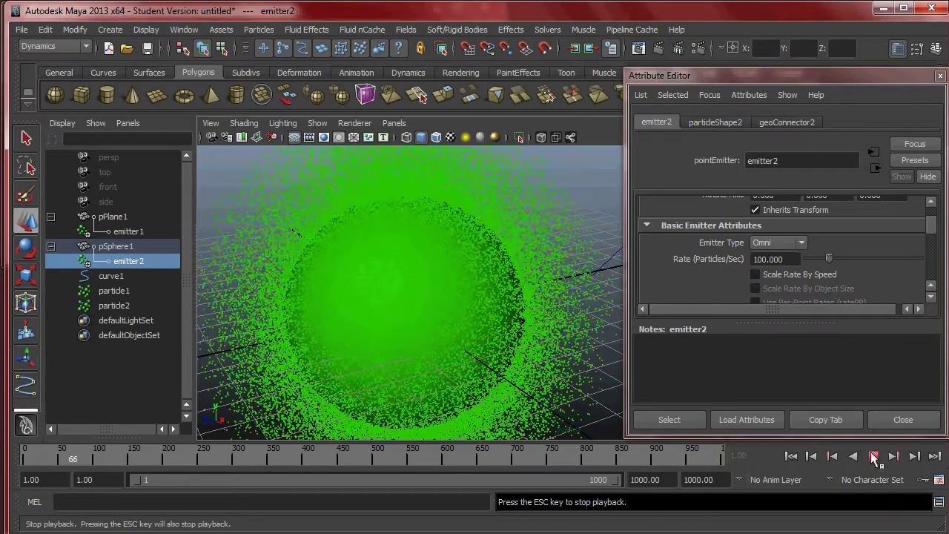
pyautogui.click(873, 457)
# Step: Return the sphere's emitter to Surface, play the emission with the plane in view, and rewind to frame 1
pyautogui.click(778, 243)
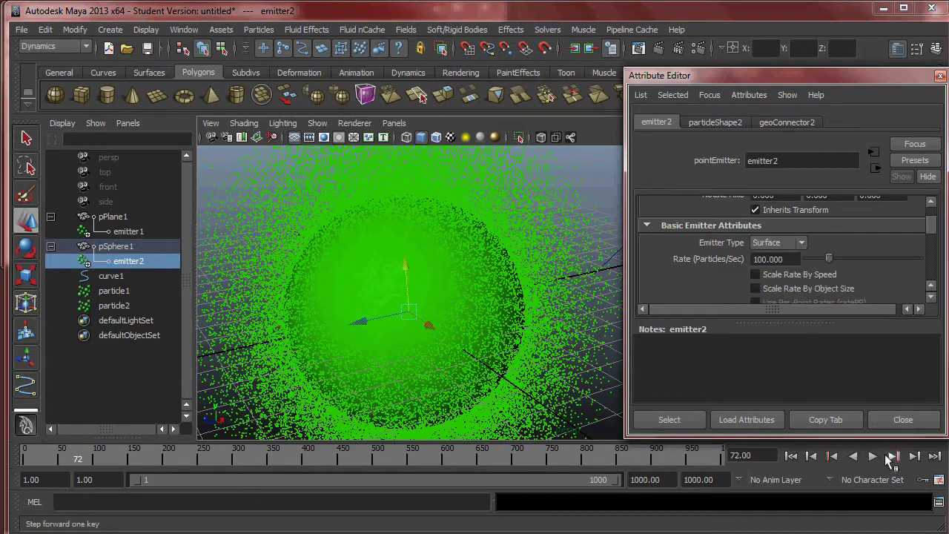
pyautogui.click(872, 456)
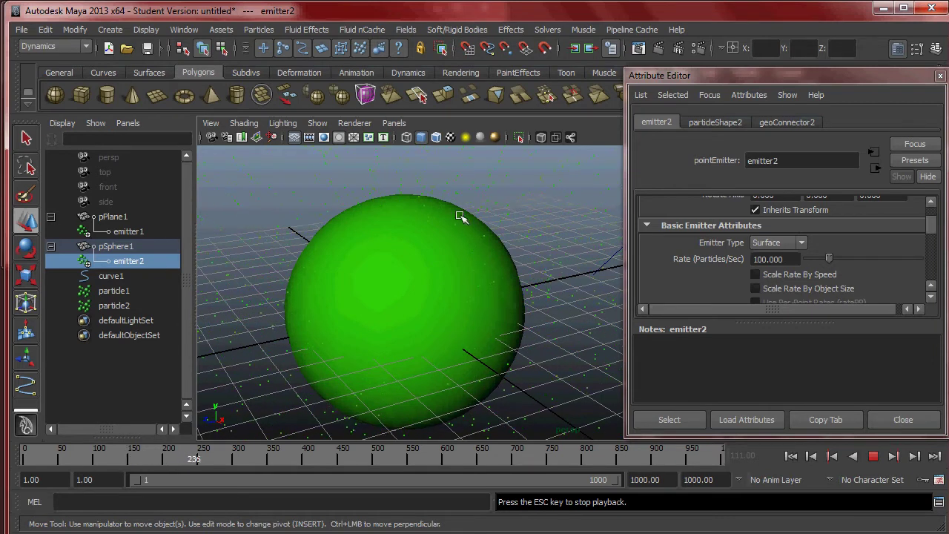
pyautogui.scroll(-3, 452, 277)
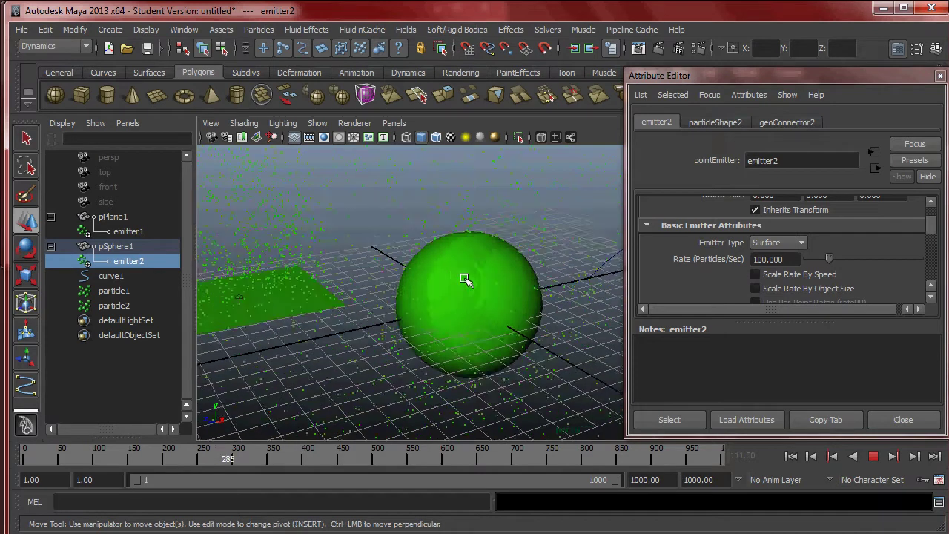
pyautogui.scroll(1, 466, 279)
pyautogui.click(873, 456)
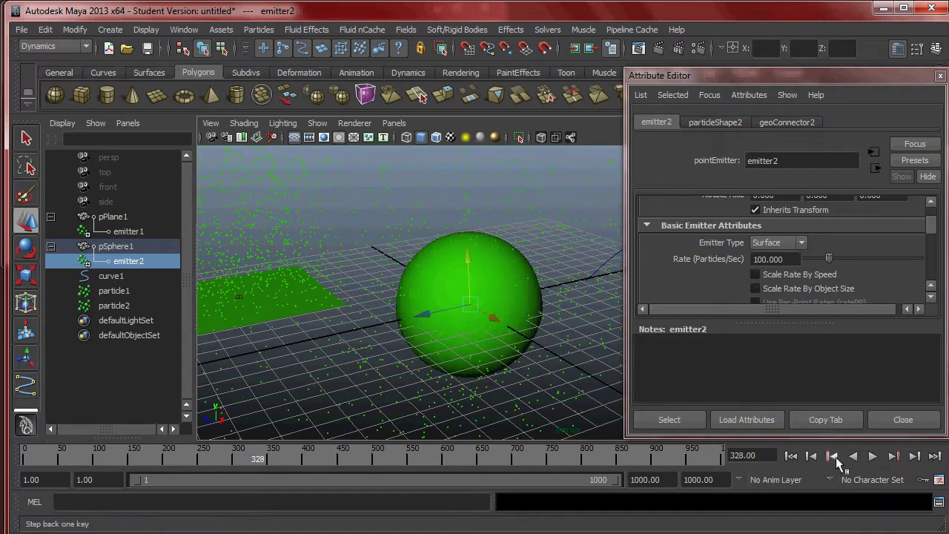
pyautogui.click(791, 456)
# Step: Select the plane, keyframe its starting transform at frame 1 and set the current time to frame 387
pyautogui.keyDown('alt'); pyautogui.moveTo(437, 199); pyautogui.dragTo(423, 346); pyautogui.keyUp('alt')
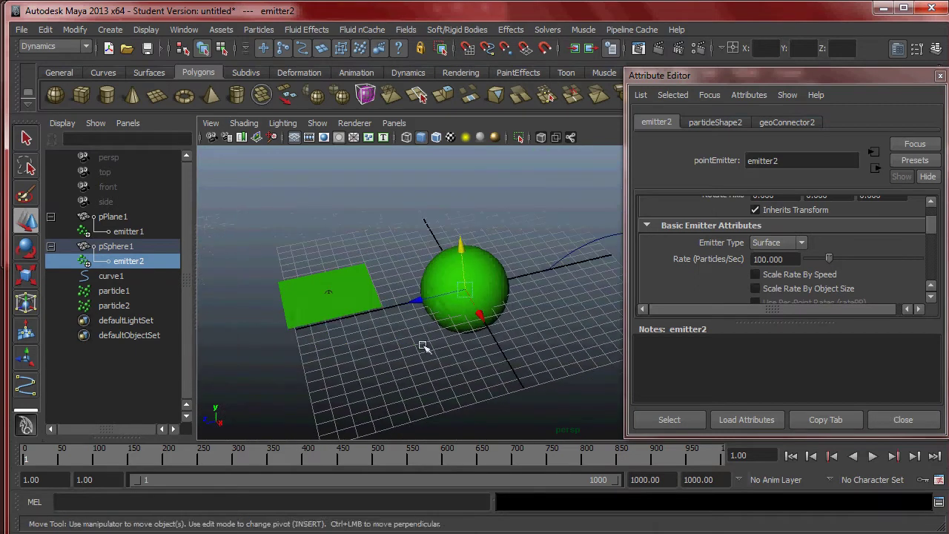
pyautogui.click(375, 312)
pyautogui.keyDown('alt'); pyautogui.moveTo(349, 307); pyautogui.dragTo(483, 304); pyautogui.keyUp('alt')
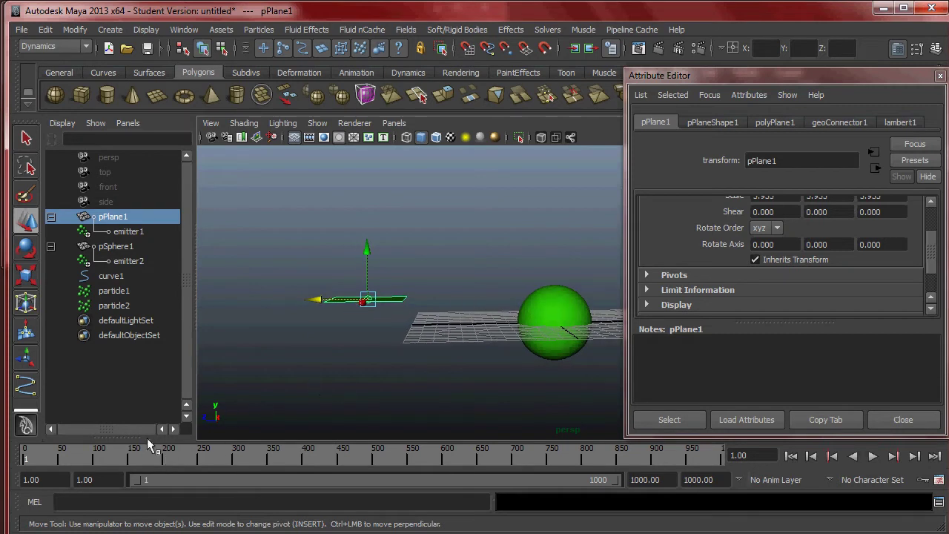
pyautogui.moveTo(49, 453); pyautogui.dragTo(299, 461)
# Step: Raise the plane, shift it towards the sphere and rotate it to a steep tilt for a keyframe at frame 387
pyautogui.moveTo(371, 248); pyautogui.dragTo(432, 252)
pyautogui.press('e')
pyautogui.press('w')
pyautogui.moveTo(311, 227); pyautogui.dragTo(396, 228)
pyautogui.press('e')
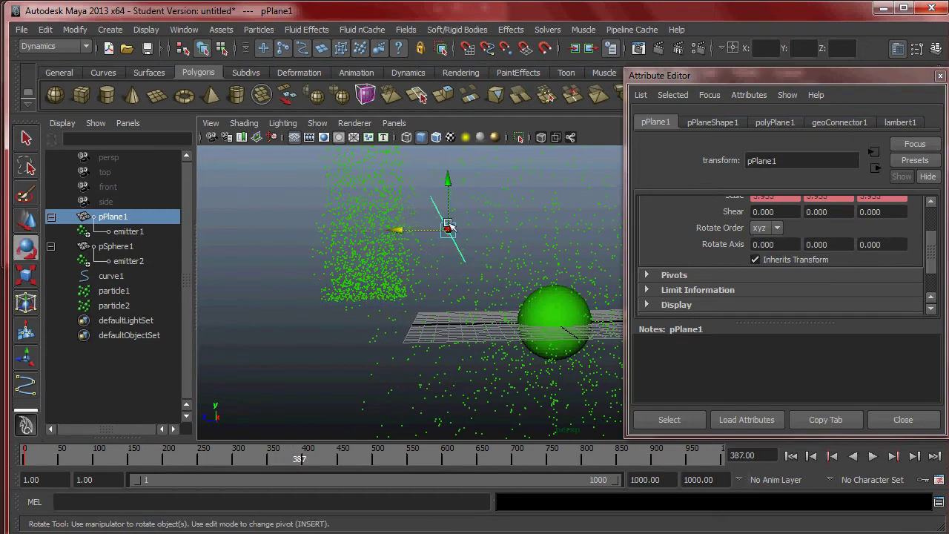
pyautogui.moveTo(442, 157); pyautogui.dragTo(485, 168)
# Step: Set the current time to frame 636, move the plane above the sphere and rotate it to a diagonal tilt for another keyframe
pyautogui.moveTo(304, 463); pyautogui.dragTo(472, 460)
pyautogui.press('w')
pyautogui.moveTo(405, 227); pyautogui.dragTo(559, 178)
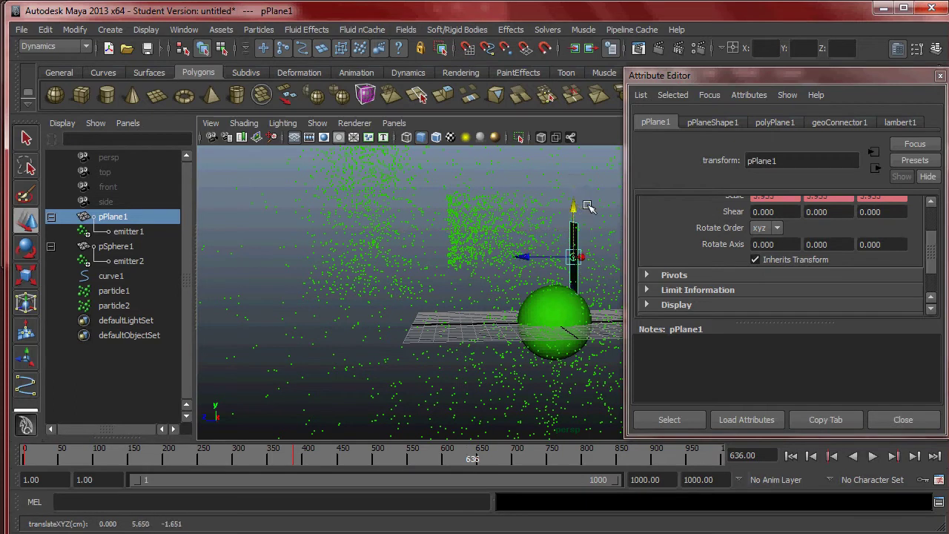
pyautogui.keyDown('alt'); pyautogui.moveTo(587, 205); pyautogui.dragTo(552, 204, button='middle'); pyautogui.keyUp('alt')
pyautogui.press('e')
pyautogui.moveTo(553, 191); pyautogui.dragTo(574, 274)
pyautogui.press('w')
pyautogui.keyDown('alt'); pyautogui.moveTo(419, 315); pyautogui.dragTo(437, 326); pyautogui.keyUp('alt')
# Step: Play the opening frames of the plane's animation, reselect the plane and rewind to frame 1
pyautogui.click(790, 455)
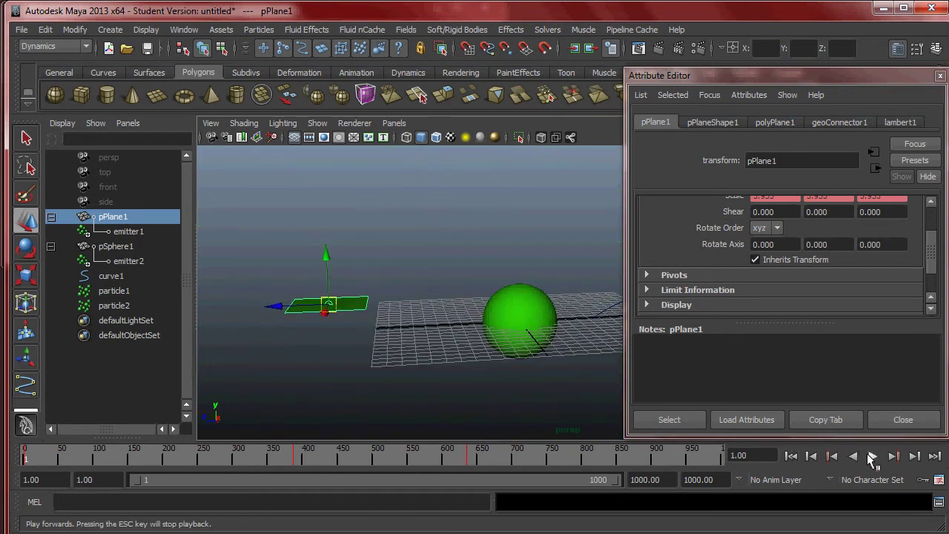
pyautogui.click(875, 458)
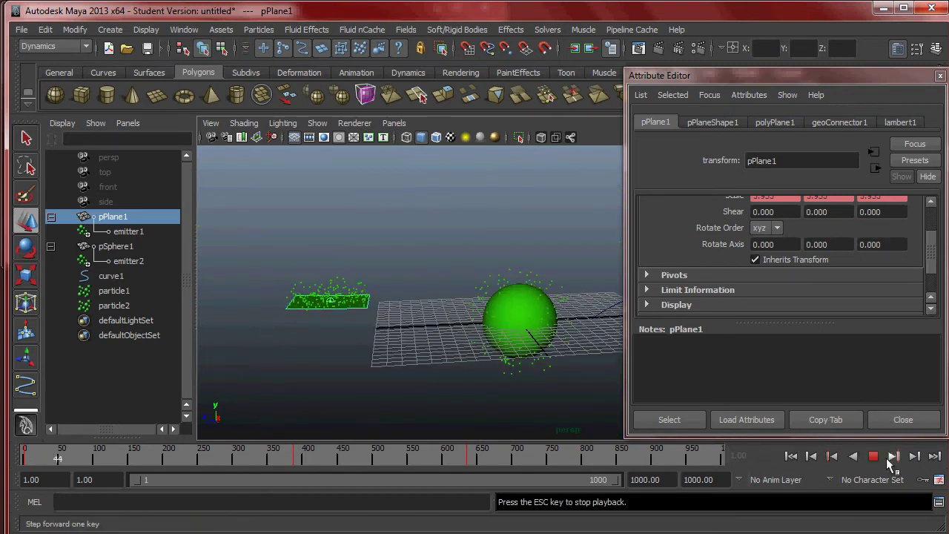
pyautogui.click(873, 456)
pyautogui.click(381, 335)
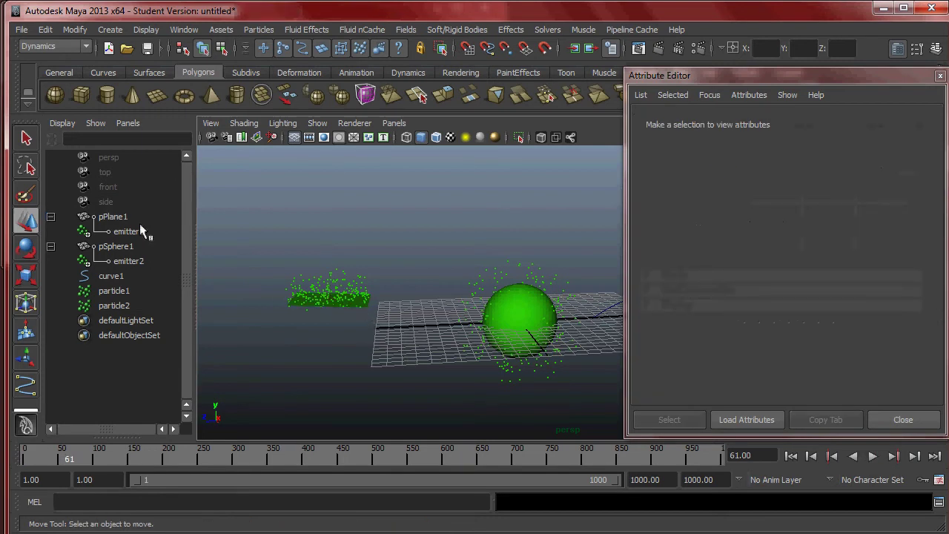
pyautogui.click(117, 218)
pyautogui.moveTo(247, 451); pyautogui.dragTo(49, 455)
pyautogui.click(792, 457)
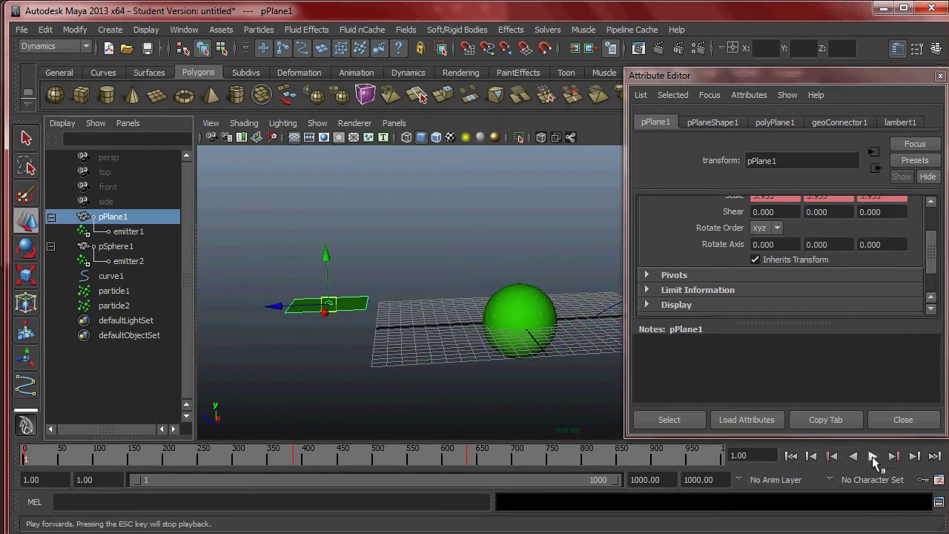
# Step: Play the animation from frame 1, following the emitting plane as it travels to the sphere, and stop near frame 574
pyautogui.click(873, 457)
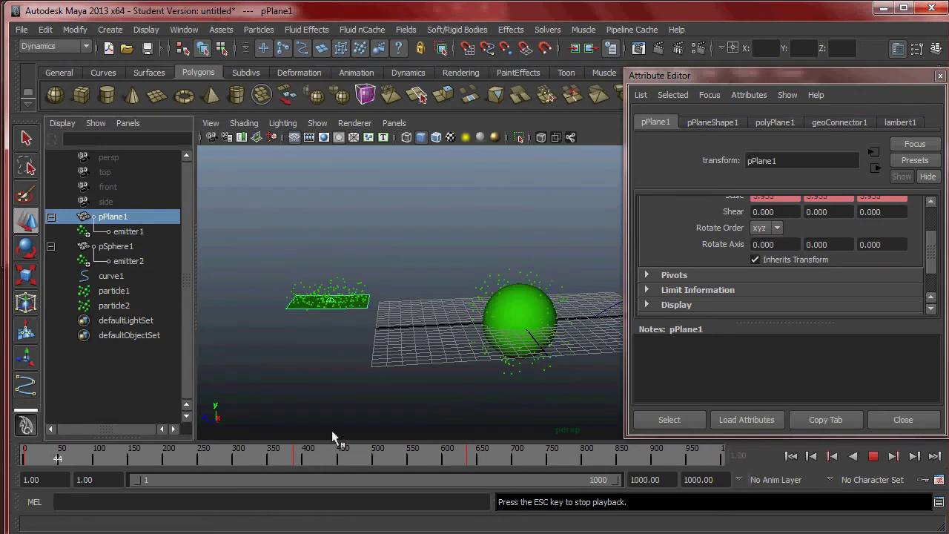
pyautogui.scroll(3, 411, 343)
pyautogui.keyDown('alt'); pyautogui.moveTo(411, 344); pyautogui.dragTo(504, 315, button='middle'); pyautogui.keyUp('alt')
pyautogui.keyDown('alt'); pyautogui.moveTo(509, 306); pyautogui.dragTo(510, 343); pyautogui.keyUp('alt')
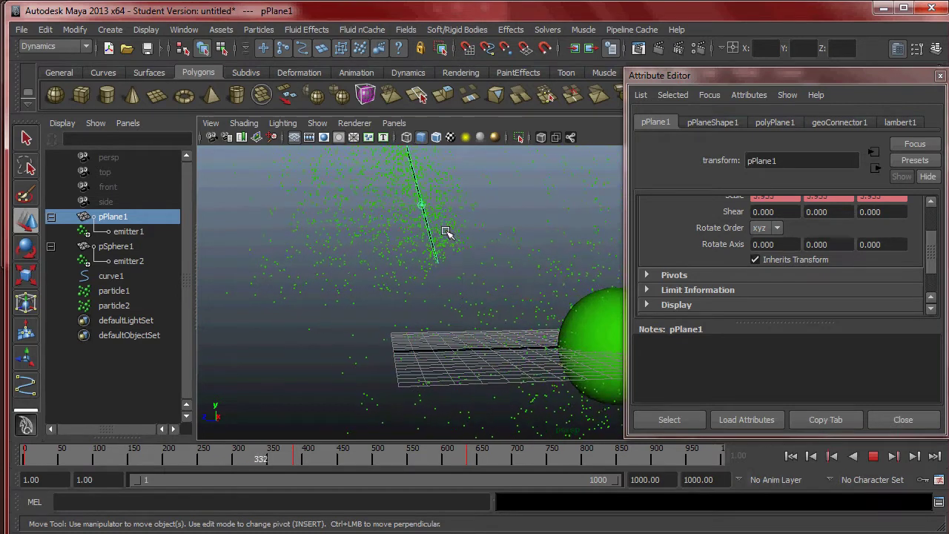
pyautogui.keyDown('alt'); pyautogui.moveTo(462, 279); pyautogui.dragTo(437, 288, button='middle'); pyautogui.keyUp('alt')
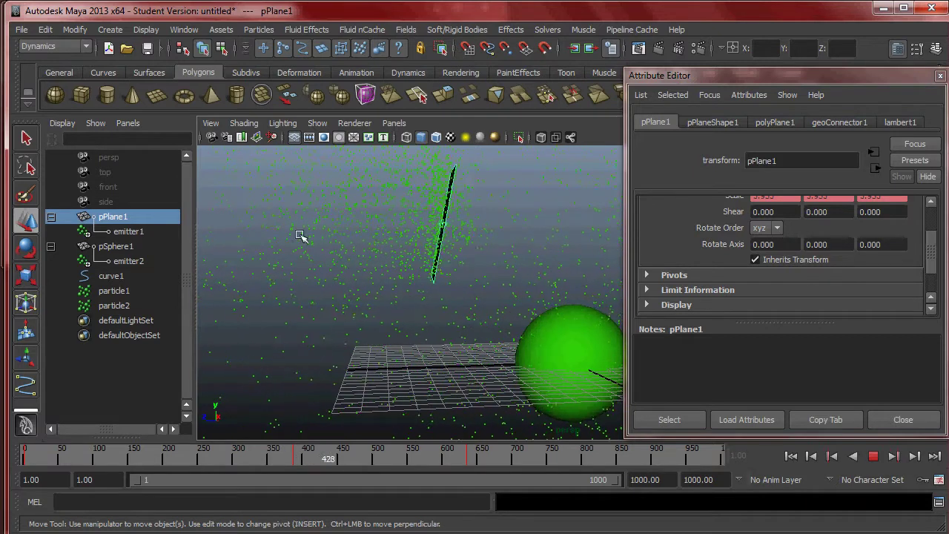
pyautogui.keyDown('alt'); pyautogui.moveTo(462, 224); pyautogui.dragTo(414, 239); pyautogui.keyUp('alt')
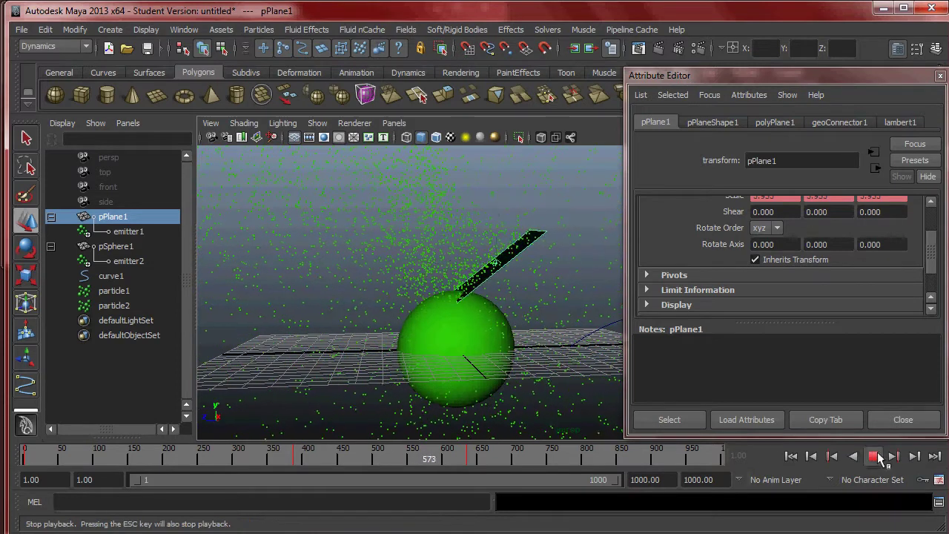
pyautogui.click(873, 456)
pyautogui.keyDown('alt'); pyautogui.moveTo(435, 318); pyautogui.dragTo(497, 330); pyautogui.keyUp('alt')
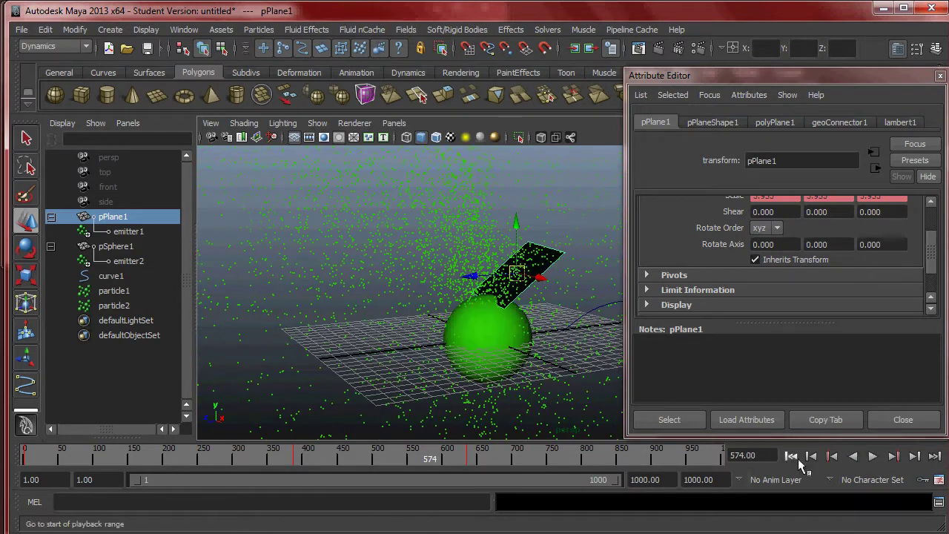
# Step: Compress the plane's keyframes into a shorter range early on the timeline, replay the faster animation and rewind to frame 1
pyautogui.keyDown('alt'); pyautogui.moveTo(616, 382); pyautogui.dragTo(310, 434); pyautogui.keyUp('alt')
pyautogui.keyDown('shift'); pyautogui.moveTo(241, 455); pyautogui.dragTo(90, 459); pyautogui.keyUp('shift')
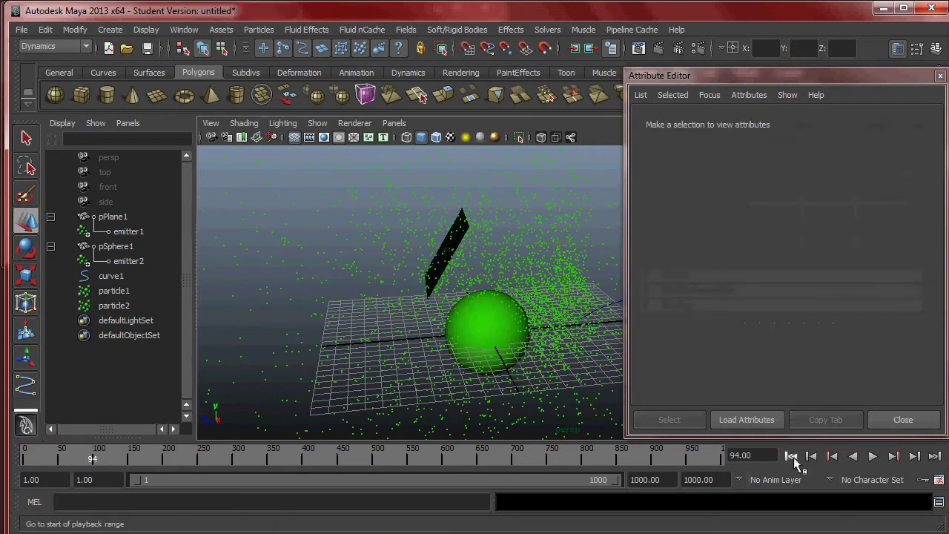
pyautogui.click(792, 457)
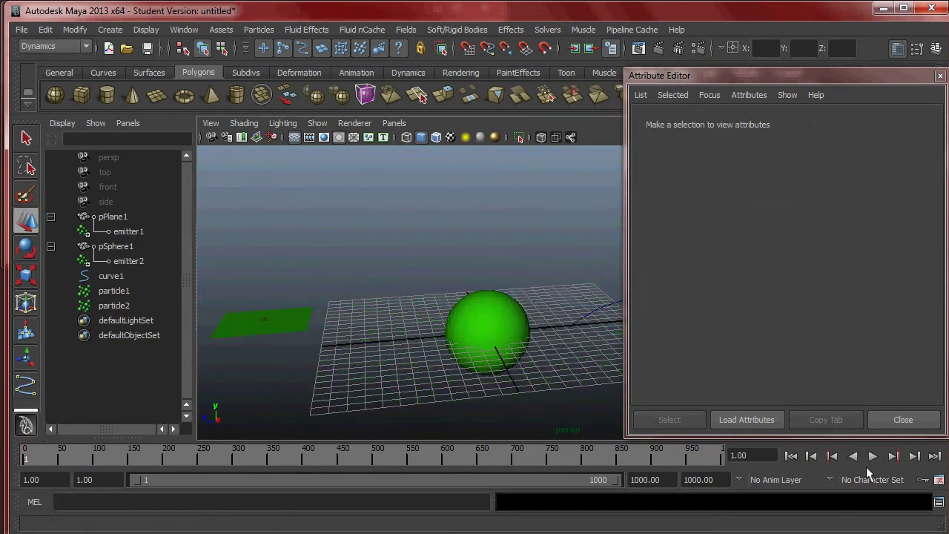
pyautogui.click(875, 457)
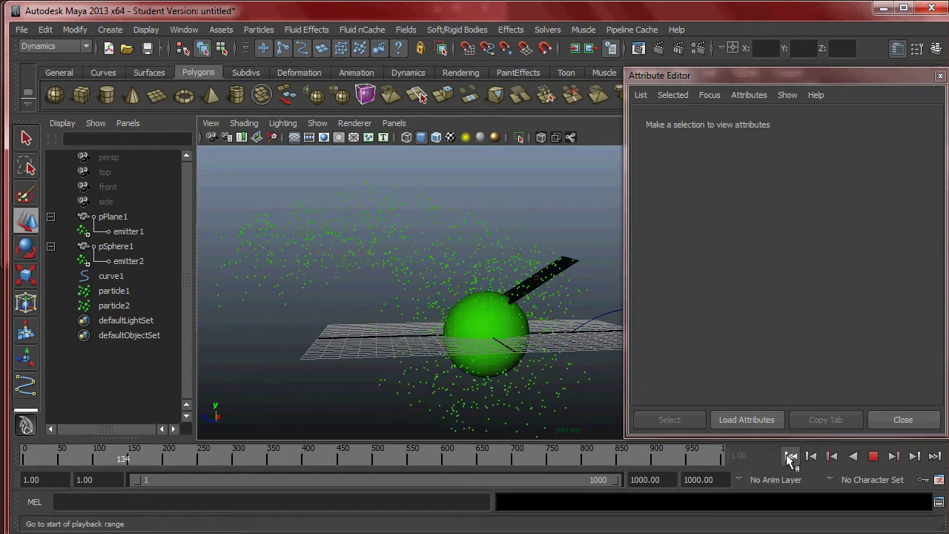
pyautogui.click(872, 456)
pyautogui.click(791, 456)
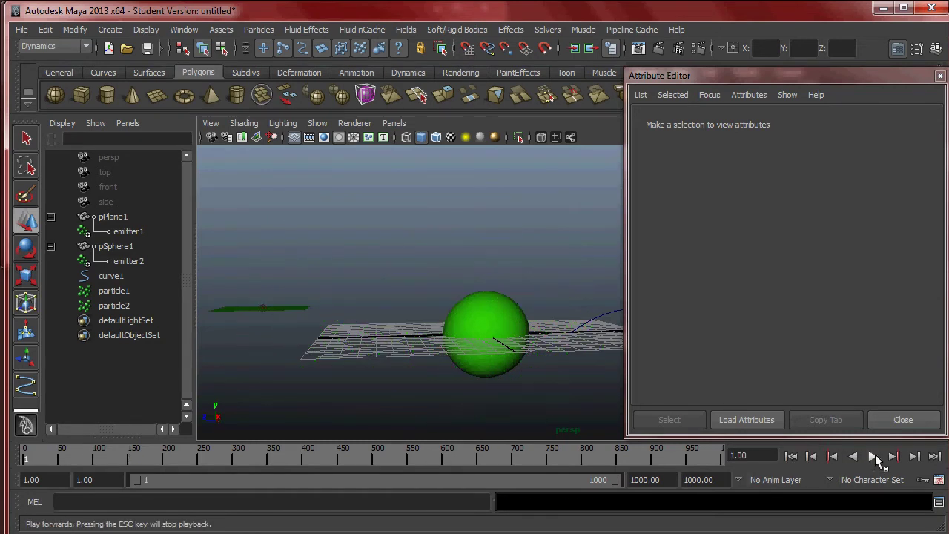
pyautogui.click(872, 456)
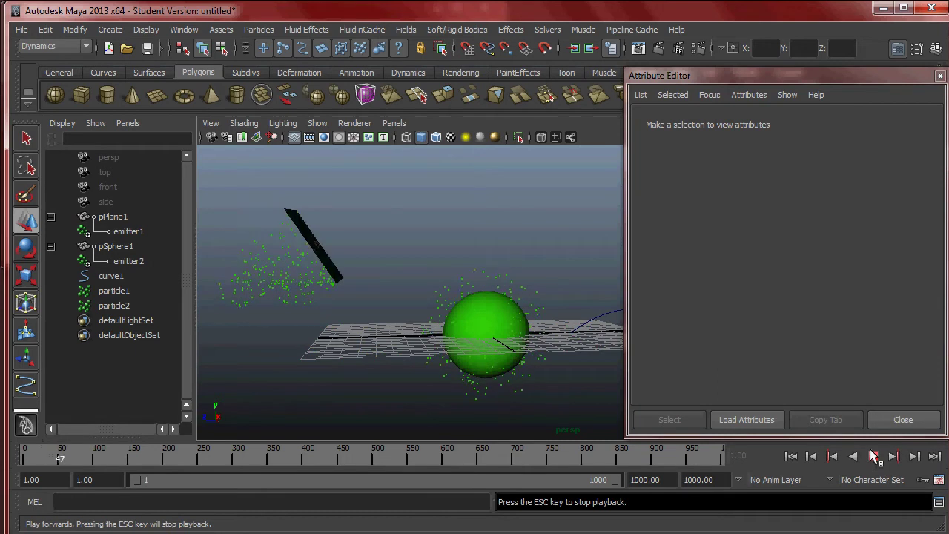
pyautogui.click(874, 456)
pyautogui.click(790, 456)
# Step: Select the curve beside the grid and add a particle emitter to it with Emit from Object
pyautogui.keyDown('alt'); pyautogui.moveTo(481, 271); pyautogui.dragTo(309, 246, button='middle'); pyautogui.keyUp('alt')
pyautogui.keyDown('alt'); pyautogui.moveTo(309, 245); pyautogui.dragTo(530, 304, button='right'); pyautogui.keyUp('alt')
pyautogui.moveTo(417, 272); pyautogui.dragTo(449, 325)
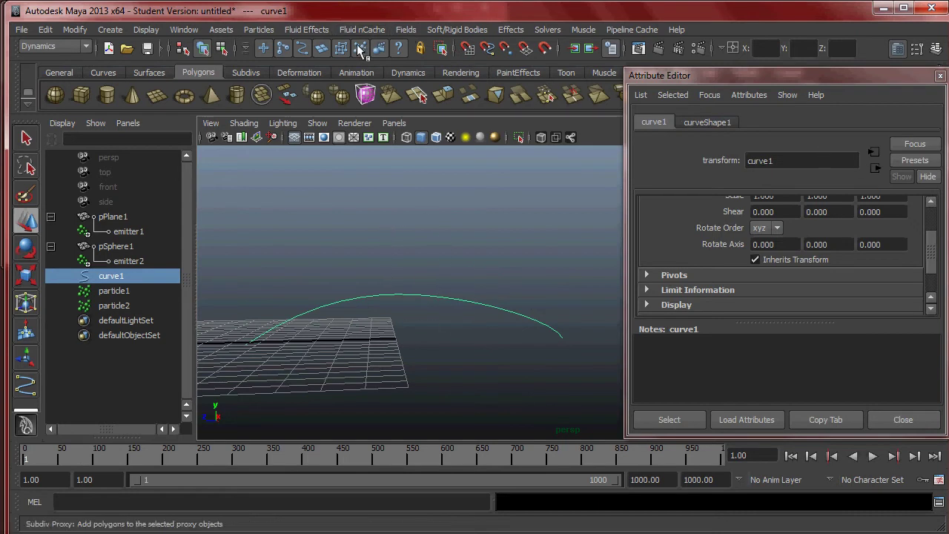
pyautogui.click(273, 31)
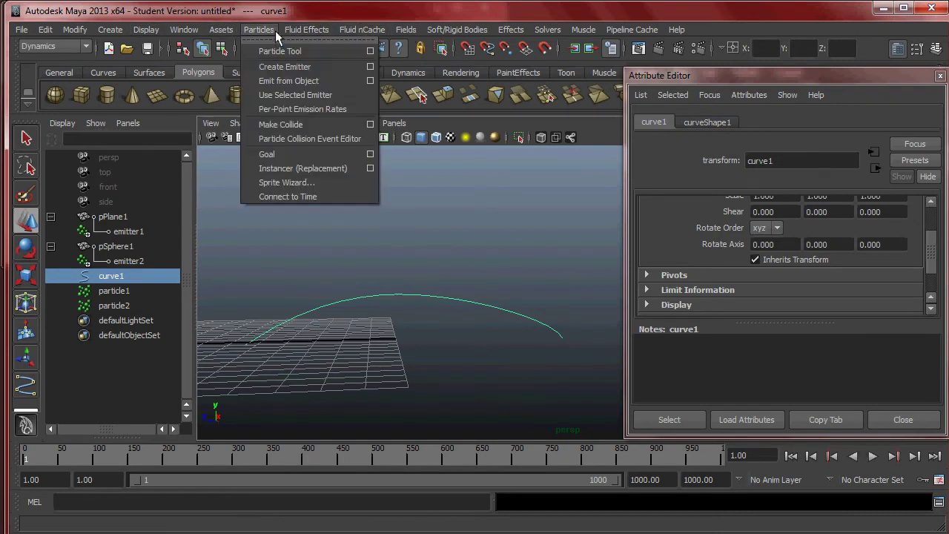
pyautogui.click(355, 80)
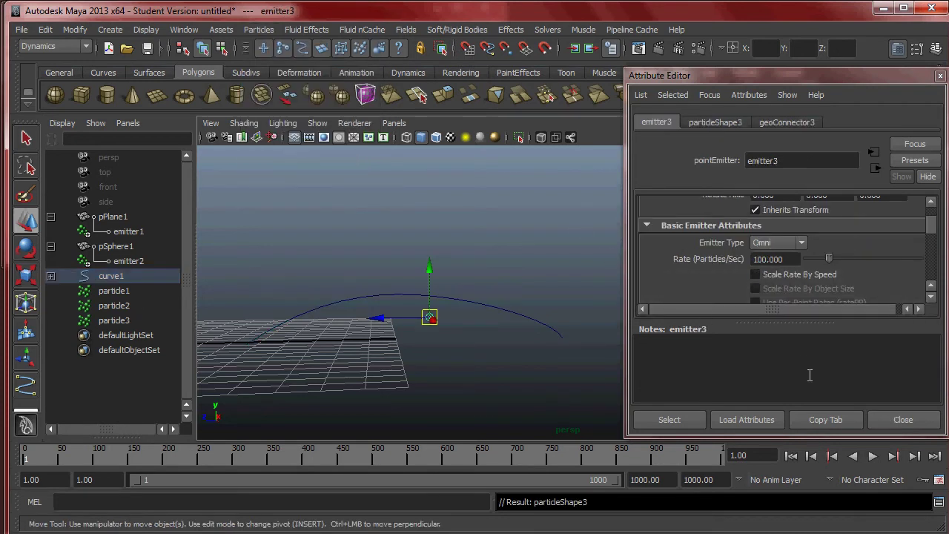
# Step: Show the curve's control vertices, play the omni emission from them and rewind to frame 1
pyautogui.moveTo(460, 301); pyautogui.dragTo(386, 235, button='right')
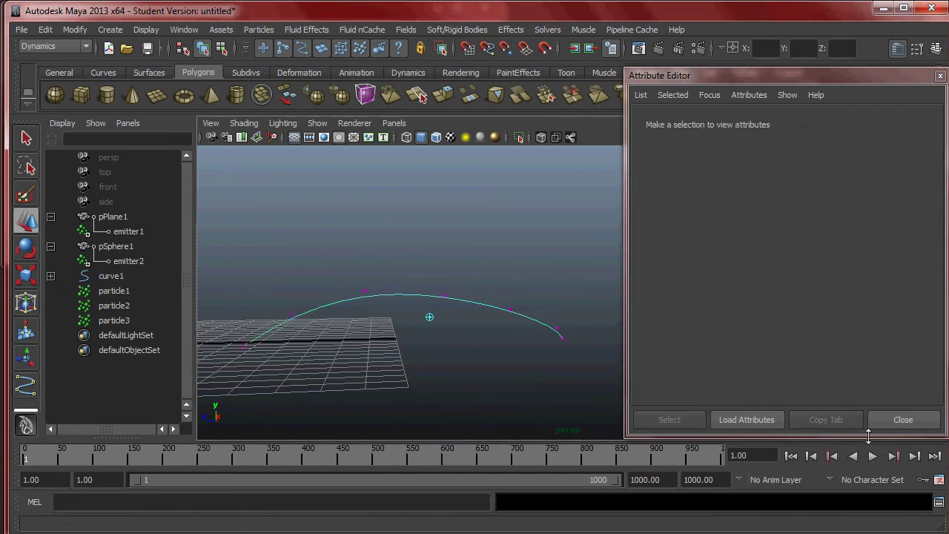
pyautogui.click(873, 456)
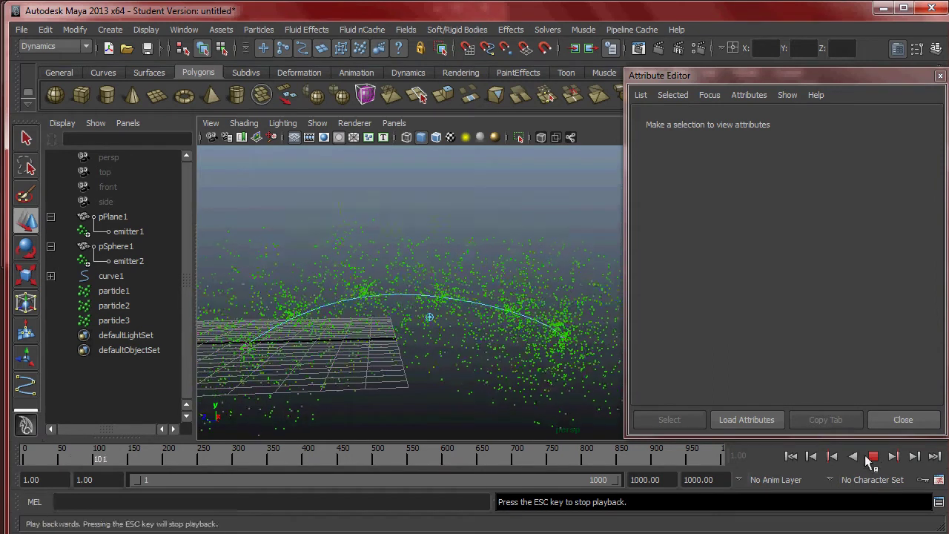
pyautogui.click(873, 456)
pyautogui.click(791, 456)
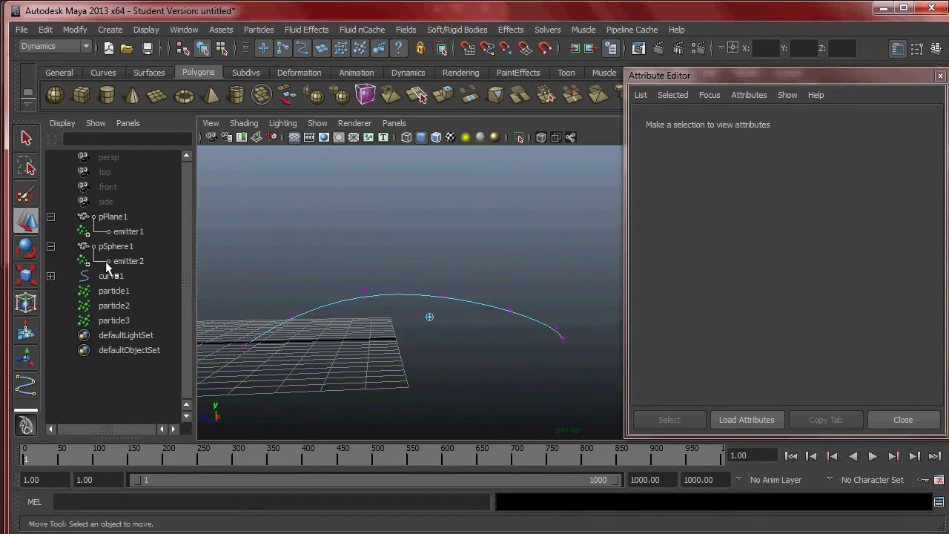
# Step: Select emitter3 under the curve and set its emitter type to Curve
pyautogui.click(128, 275)
pyautogui.click(51, 276)
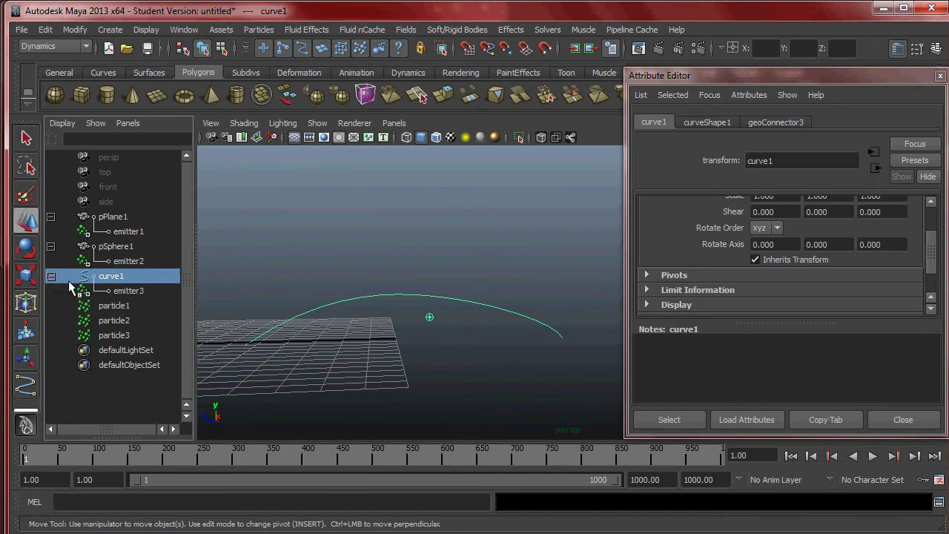
pyautogui.click(134, 291)
pyautogui.click(778, 242)
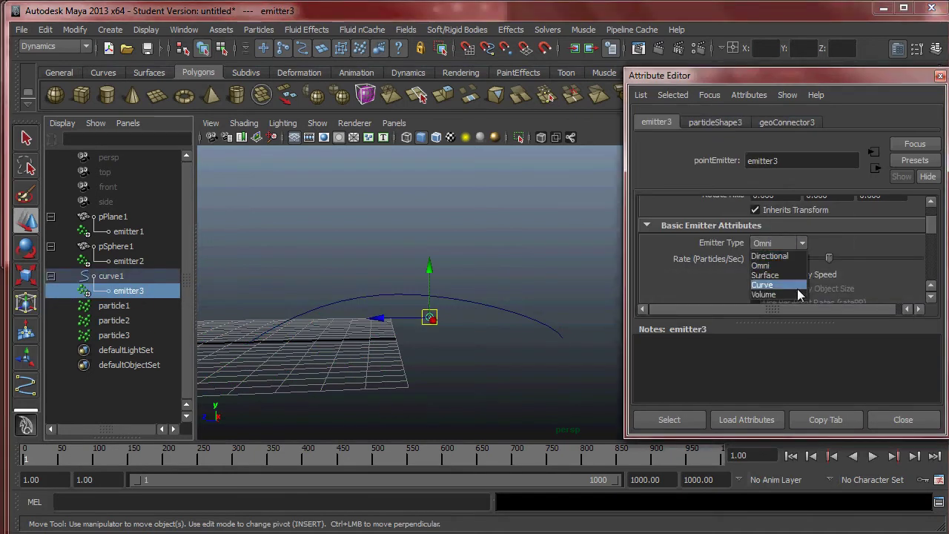
pyautogui.click(765, 284)
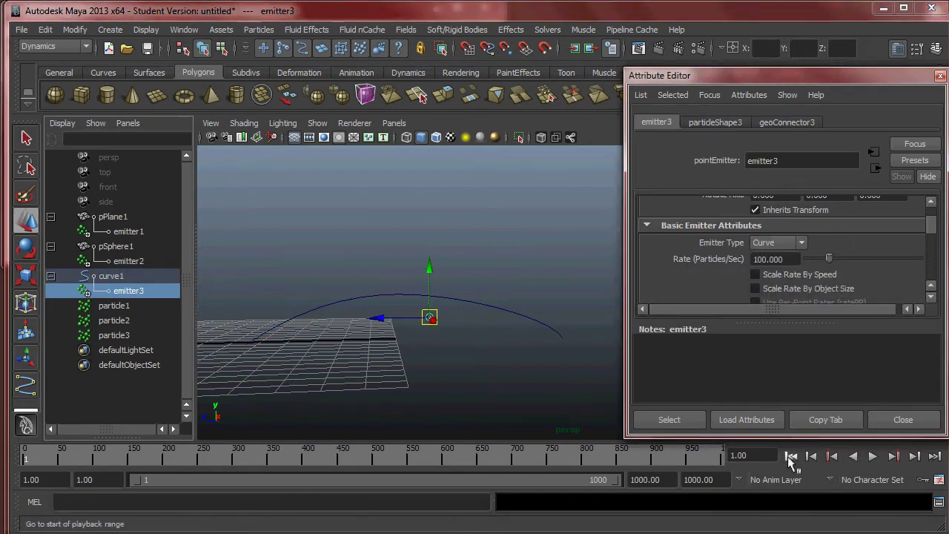
pyautogui.click(775, 244)
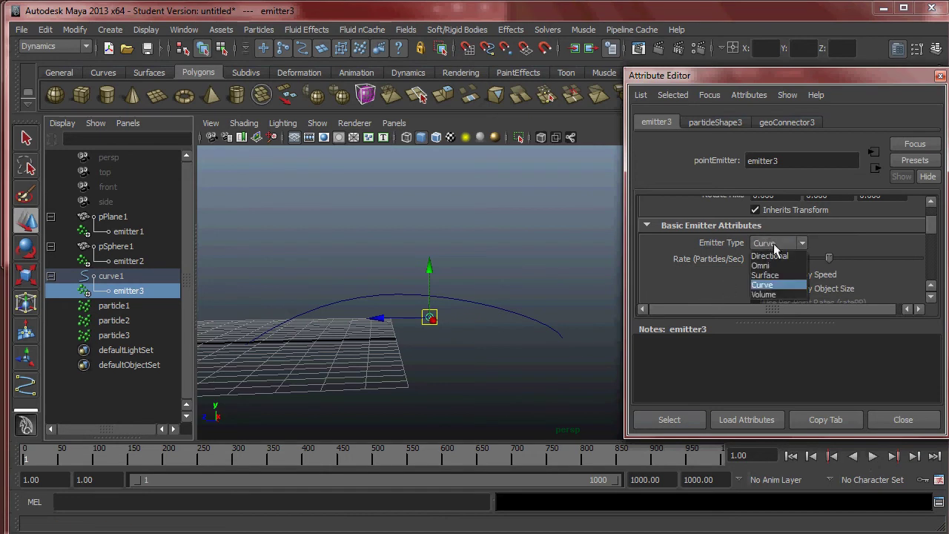
pyautogui.click(774, 288)
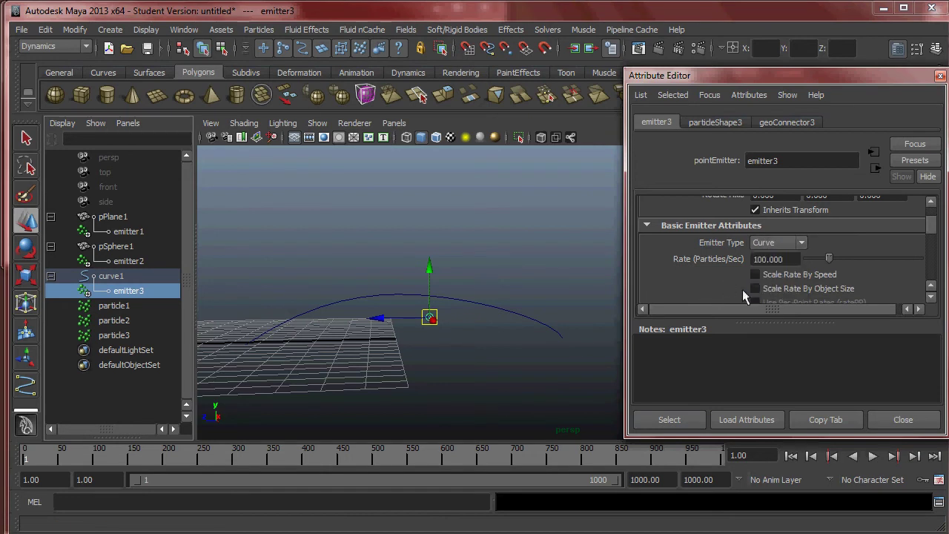
# Step: Play the emission along the curve with the sphere and plane in view, and rewind to frame 1
pyautogui.click(872, 456)
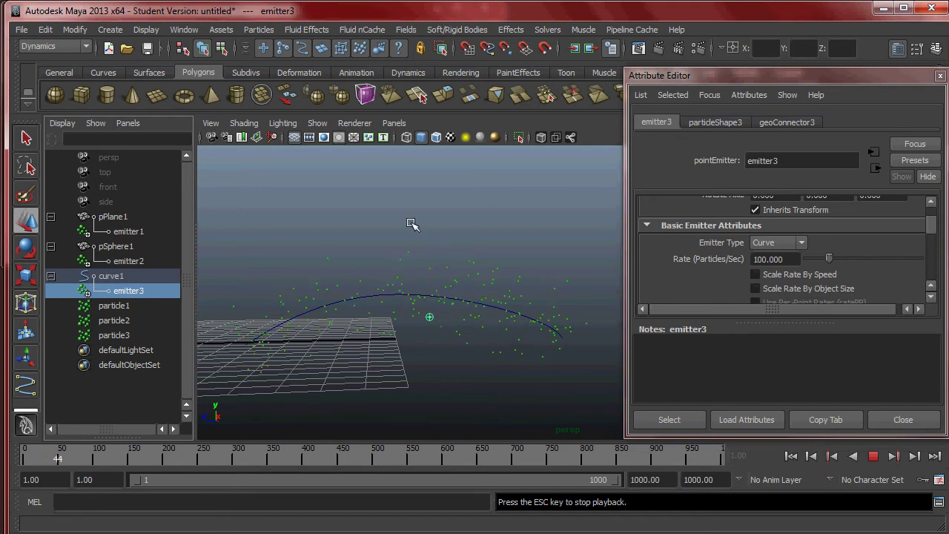
pyautogui.keyDown('alt'); pyautogui.moveTo(509, 259); pyautogui.dragTo(491, 301); pyautogui.keyUp('alt')
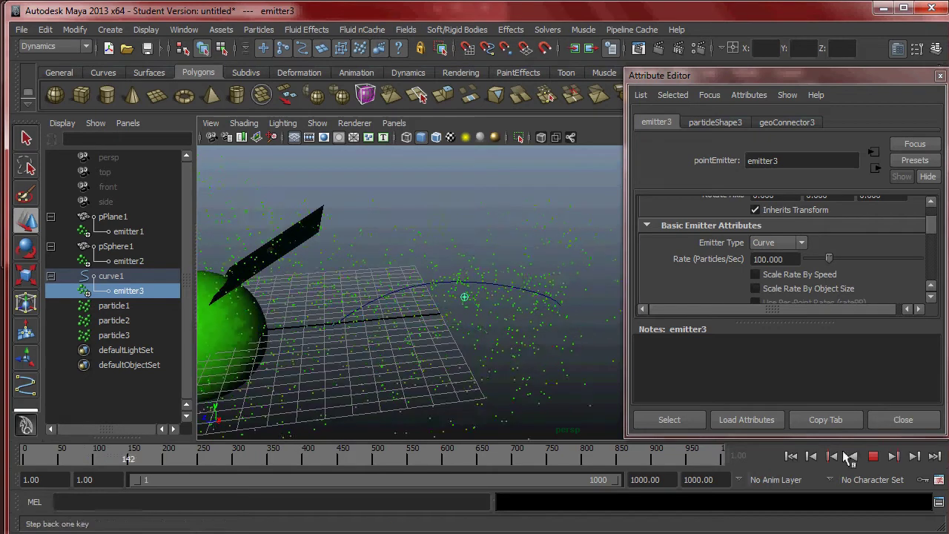
pyautogui.click(872, 456)
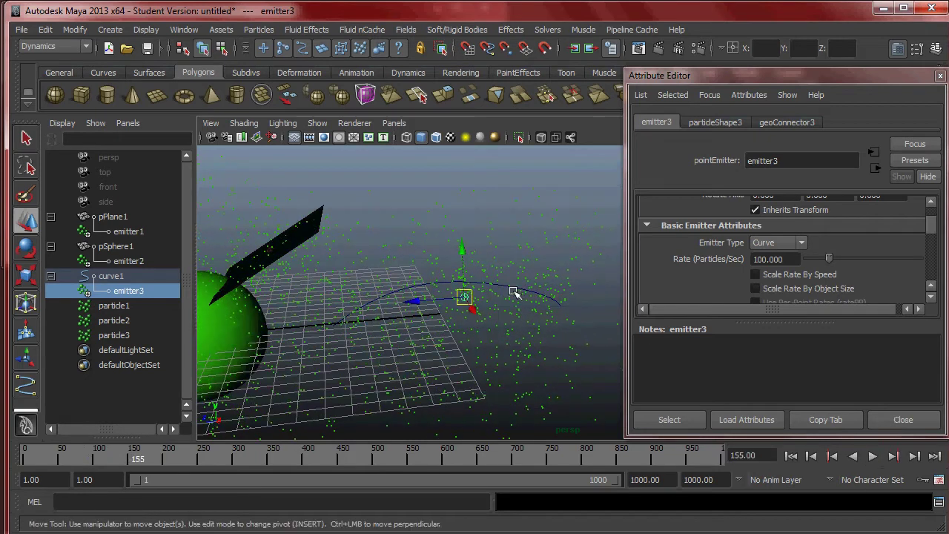
pyautogui.click(791, 456)
# Step: Select the curve, keyframe its starting transform at frame 1 and set the current time to frame 69
pyautogui.click(542, 284)
pyautogui.moveTo(519, 285); pyautogui.dragTo(454, 330)
pyautogui.press('s')
pyautogui.click(74, 455)
# Step: Center the curve's pivot and rotate the curve to a nearly upright position for a keyframe at frame 69
pyautogui.press('e')
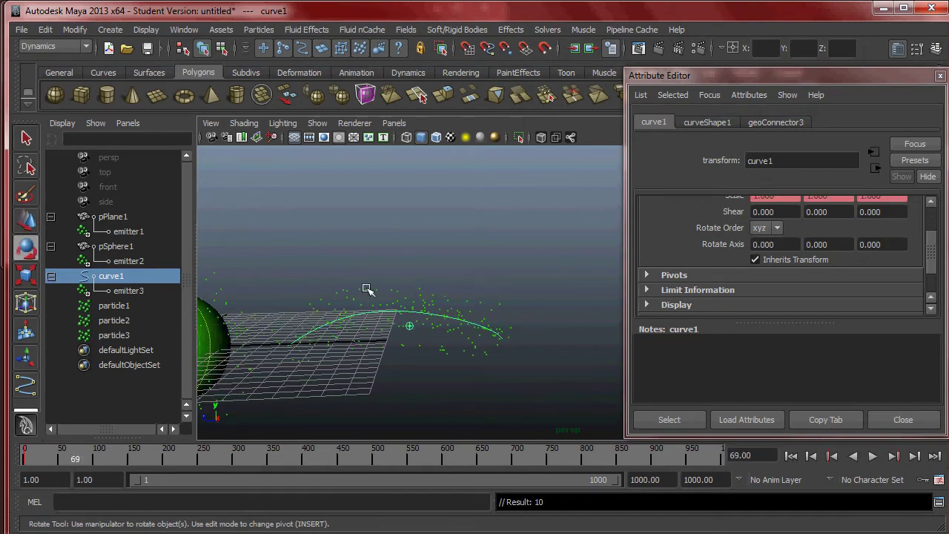
pyautogui.click(74, 30)
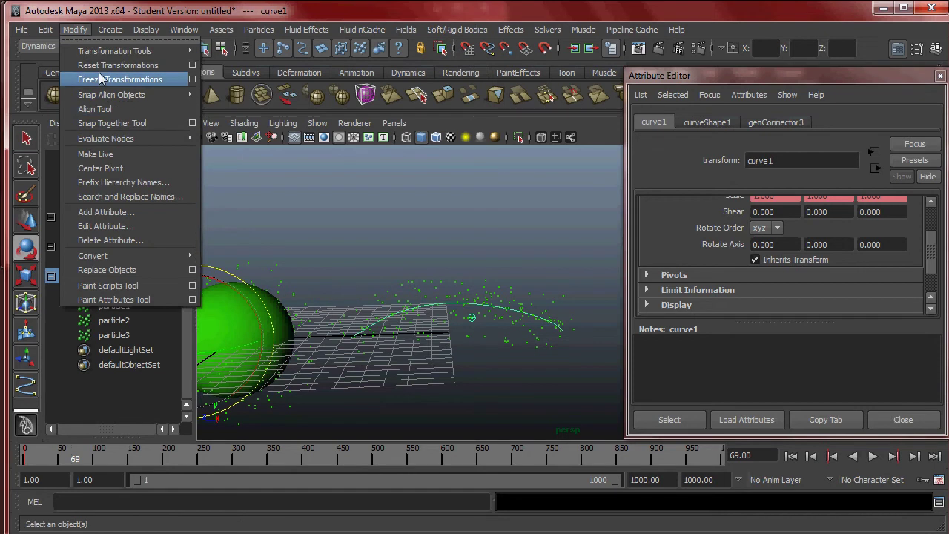
pyautogui.click(101, 168)
pyautogui.moveTo(445, 252); pyautogui.dragTo(269, 264)
pyautogui.press('w')
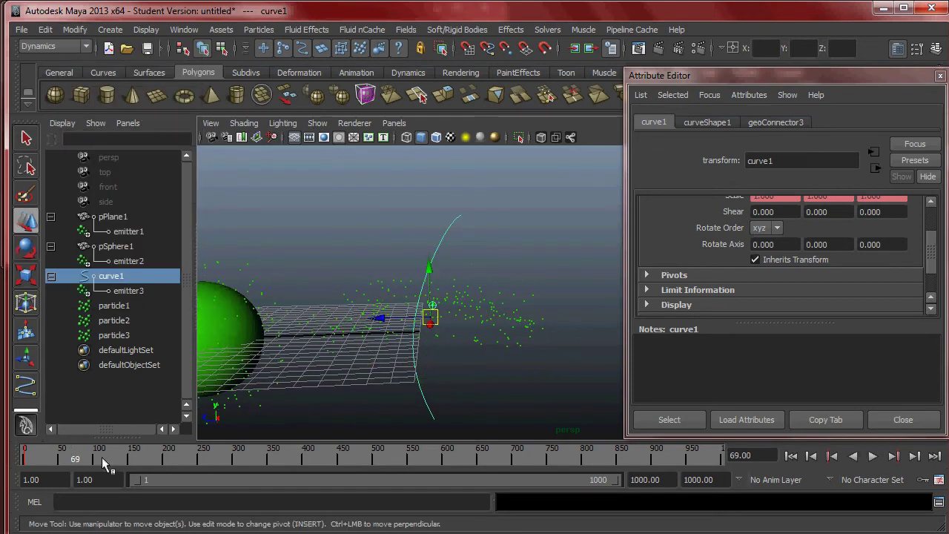
pyautogui.keyDown('alt'); pyautogui.moveTo(348, 347); pyautogui.dragTo(349, 335, button='middle'); pyautogui.keyUp('alt')
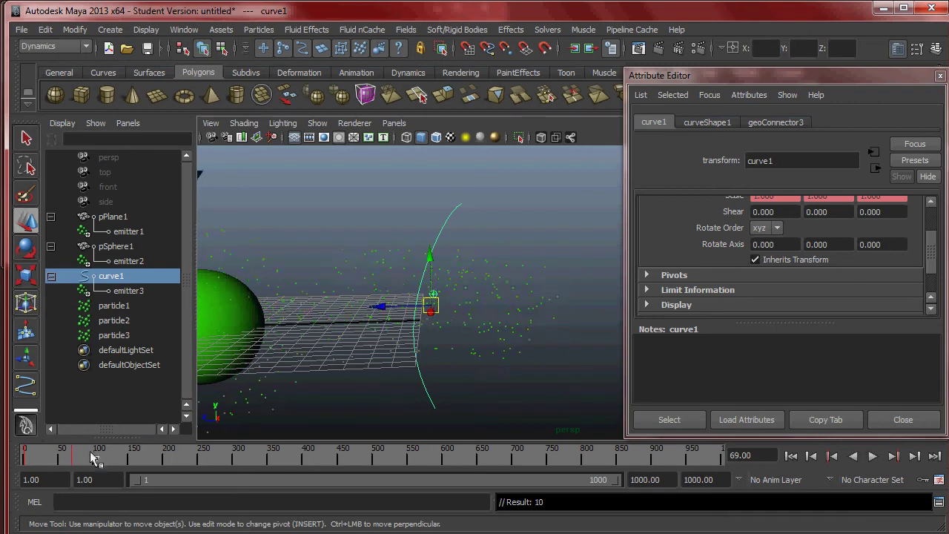
pyautogui.hotkey('alt', 'v')
# Step: Move the curve farther away from the sphere for a keyframe at about frame 90, and play the animation onward
pyautogui.click(136, 460)
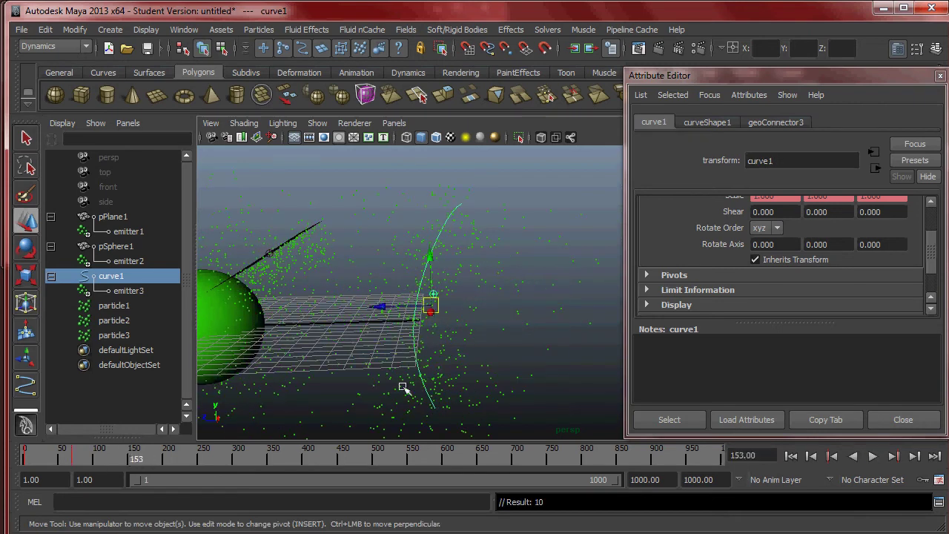
pyautogui.moveTo(401, 310); pyautogui.dragTo(743, 334)
pyautogui.keyDown('alt'); pyautogui.moveTo(459, 294); pyautogui.dragTo(281, 262, button='right'); pyautogui.keyUp('alt')
pyautogui.keyDown('alt'); pyautogui.moveTo(282, 263); pyautogui.dragTo(152, 252, button='middle'); pyautogui.keyUp('alt')
pyautogui.hotkey('alt', 'v')
pyautogui.click(89, 460)
pyautogui.hotkey('alt', 'v')
pyautogui.hotkey('alt', 'v')
# Step: Tilt the curve and move it to new positions for keyframes at frames 178 and 193
pyautogui.moveTo(544, 290); pyautogui.dragTo(386, 267)
pyautogui.press('e')
pyautogui.press('w')
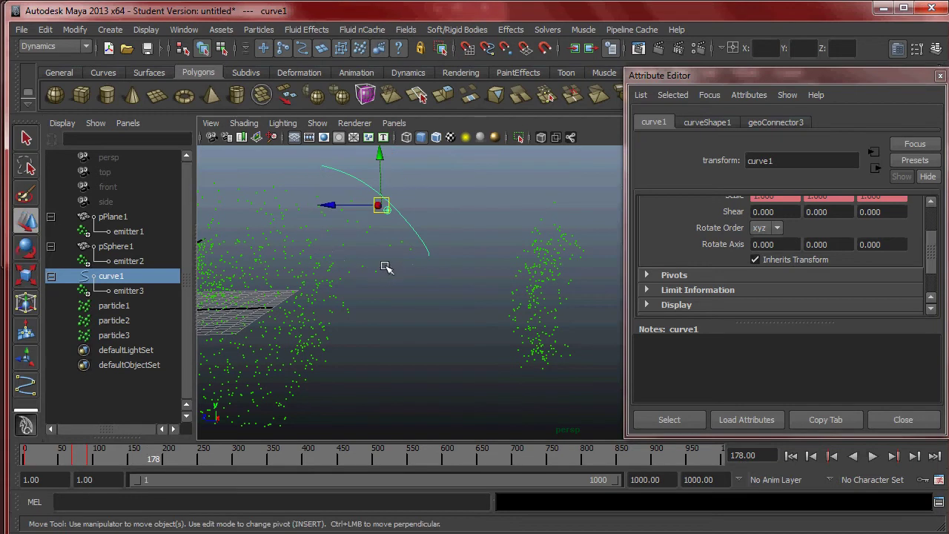
pyautogui.moveTo(368, 212); pyautogui.dragTo(453, 404)
pyautogui.hotkey('alt', 'v')
pyautogui.click(160, 457)
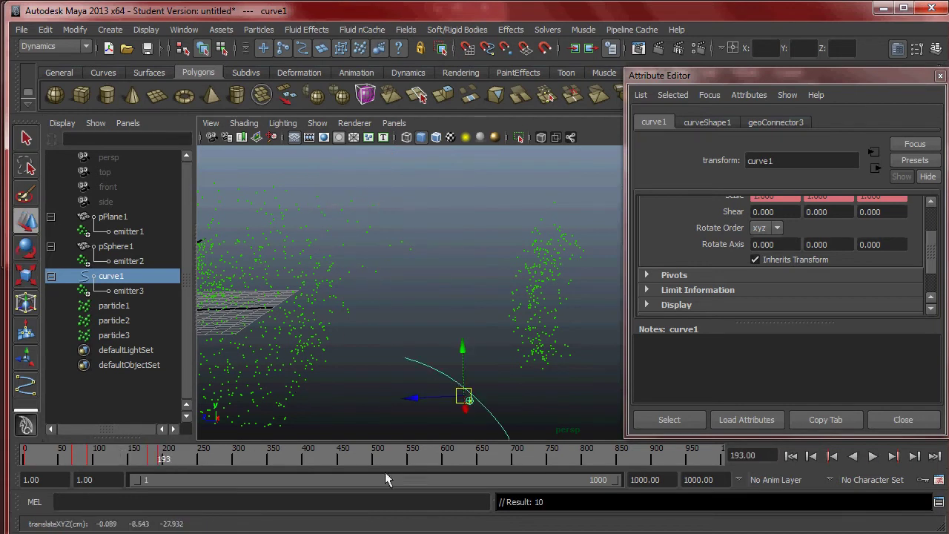
# Step: Play the emission of the plane, sphere and moving curve twice from frame 1 with all objects in view, and rewind
pyautogui.click(790, 456)
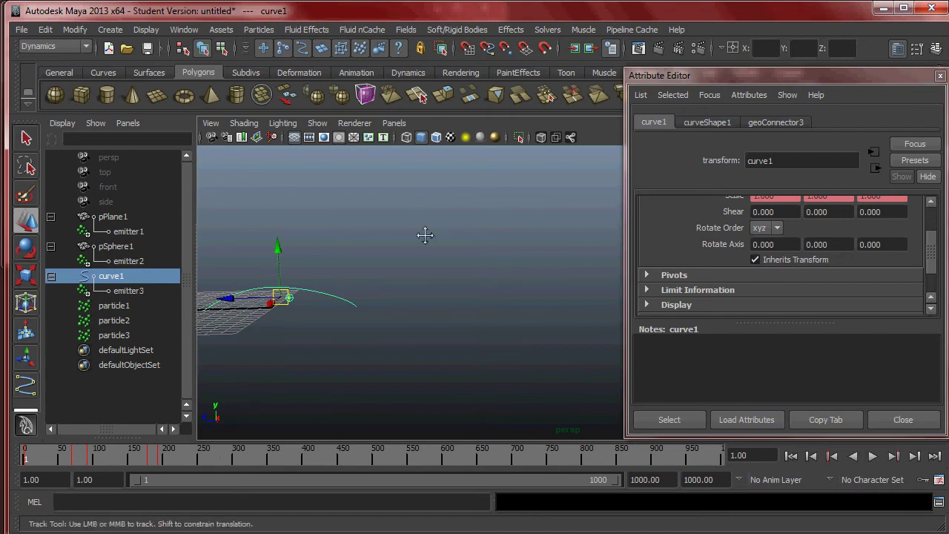
pyautogui.click(549, 275)
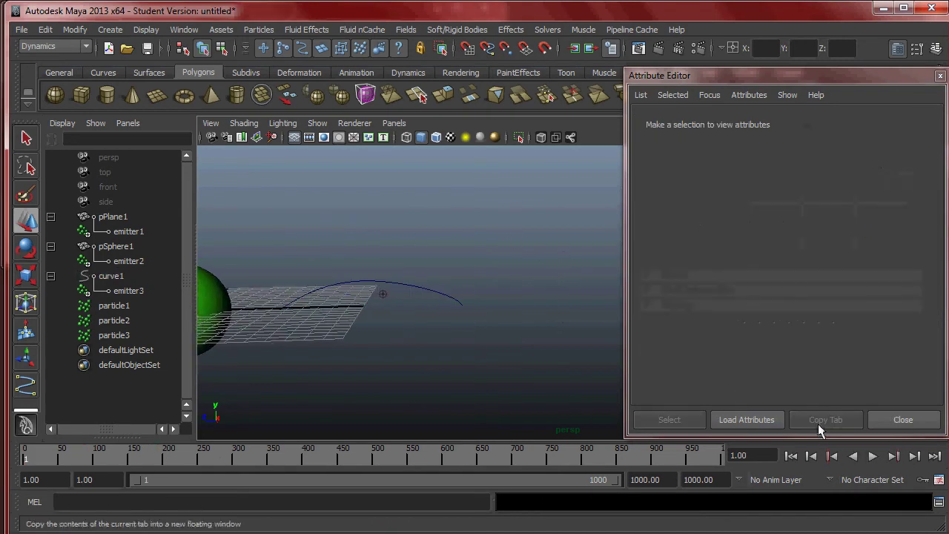
pyautogui.click(872, 456)
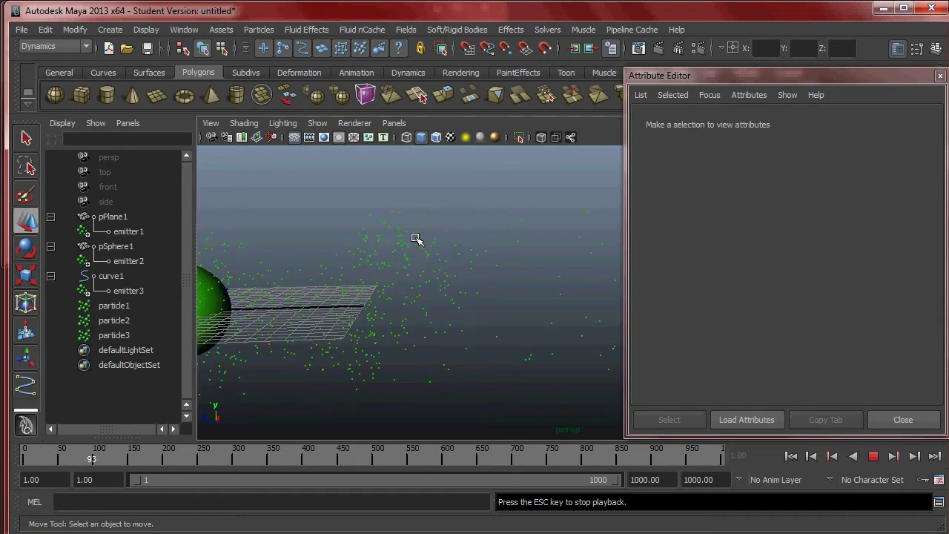
pyautogui.scroll(-3, 576, 289)
pyautogui.keyDown('alt'); pyautogui.moveTo(576, 288); pyautogui.dragTo(487, 255, button='right'); pyautogui.keyUp('alt')
pyautogui.keyDown('alt'); pyautogui.moveTo(458, 231); pyautogui.dragTo(345, 226, button='middle'); pyautogui.keyUp('alt')
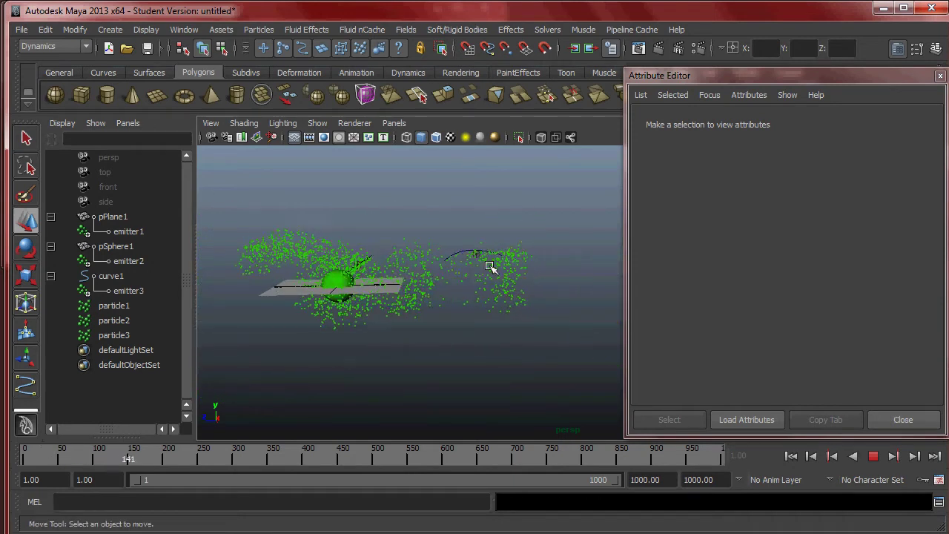
pyautogui.click(873, 456)
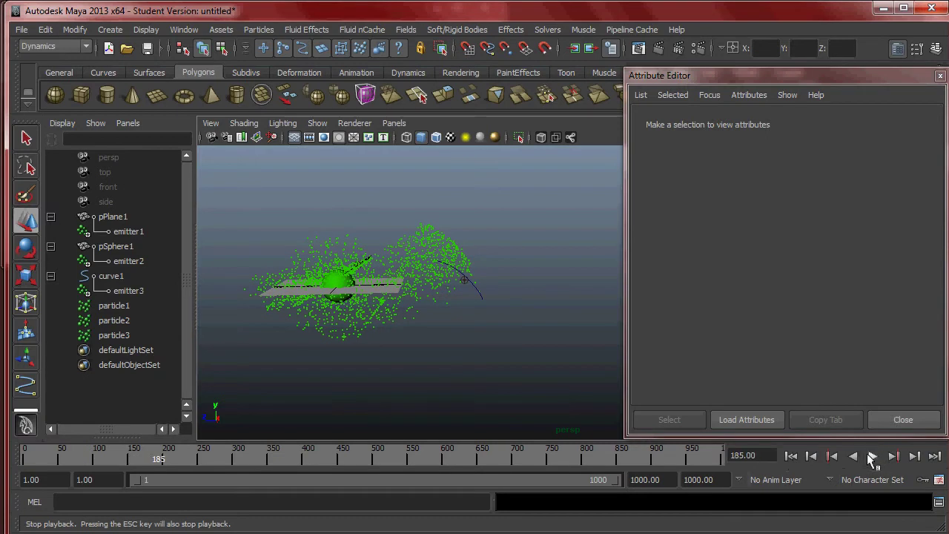
pyautogui.click(791, 456)
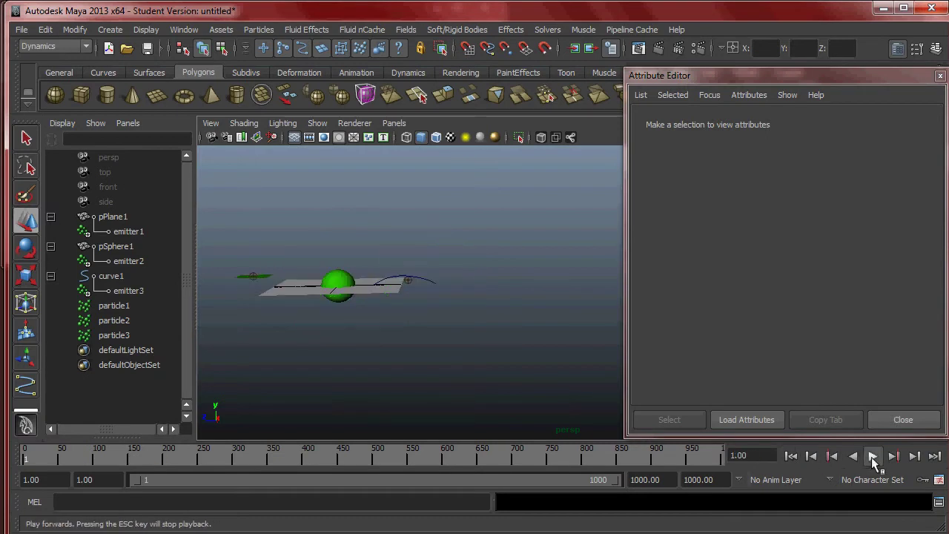
pyautogui.click(873, 456)
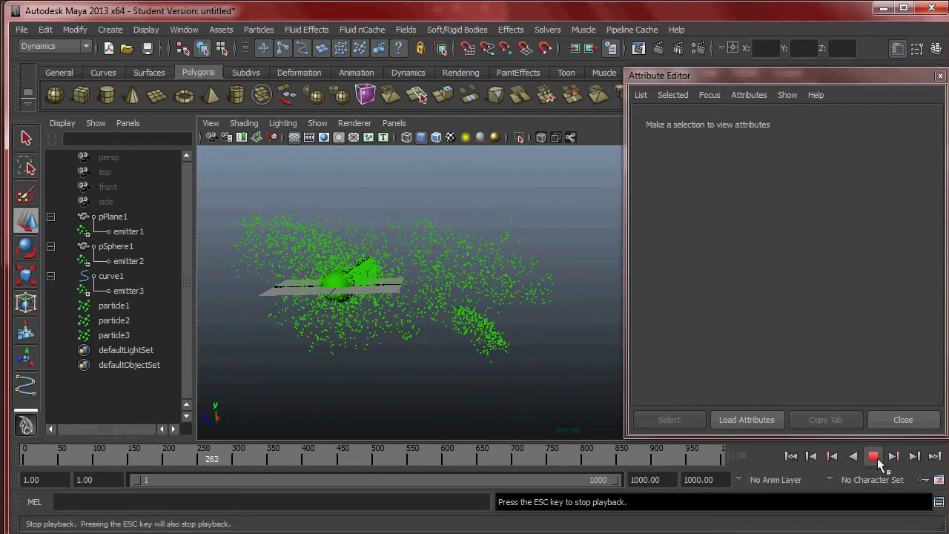
pyautogui.click(873, 456)
pyautogui.click(792, 456)
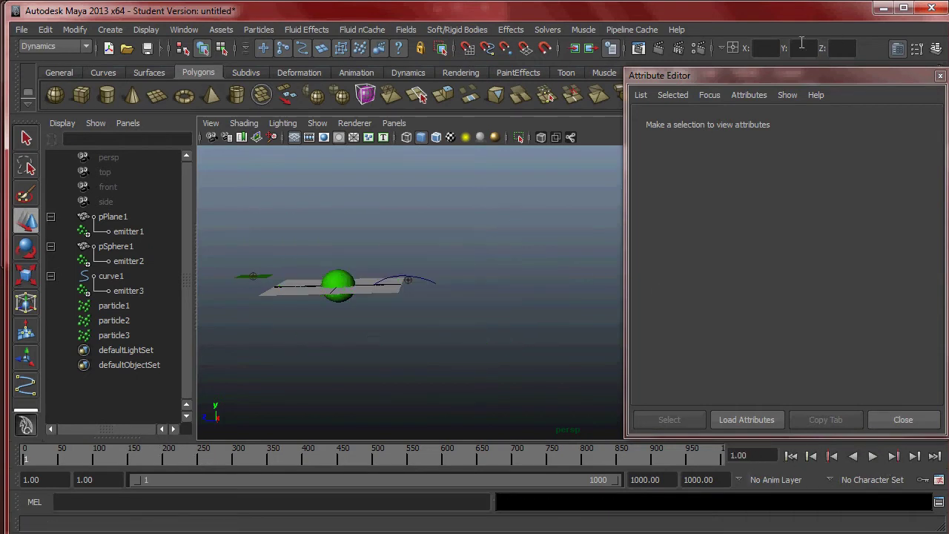
# Step: Create a new standalone particle emitter and move it about 38 cm along negative Z, beyond the curve
pyautogui.keyDown('alt'); pyautogui.moveTo(309, 233); pyautogui.dragTo(546, 305, button='right'); pyautogui.keyUp('alt')
pyautogui.keyDown('alt'); pyautogui.moveTo(400, 270); pyautogui.dragTo(564, 269, button='middle'); pyautogui.keyUp('alt')
pyautogui.keyDown('alt'); pyautogui.moveTo(519, 249); pyautogui.dragTo(588, 240, button='right'); pyautogui.keyUp('alt')
pyautogui.keyDown('alt'); pyautogui.moveTo(373, 218); pyautogui.dragTo(473, 227, button='middle'); pyautogui.keyUp('alt')
pyautogui.click(939, 77)
pyautogui.keyDown('alt'); pyautogui.moveTo(264, 282); pyautogui.dragTo(396, 273, button='middle'); pyautogui.keyUp('alt')
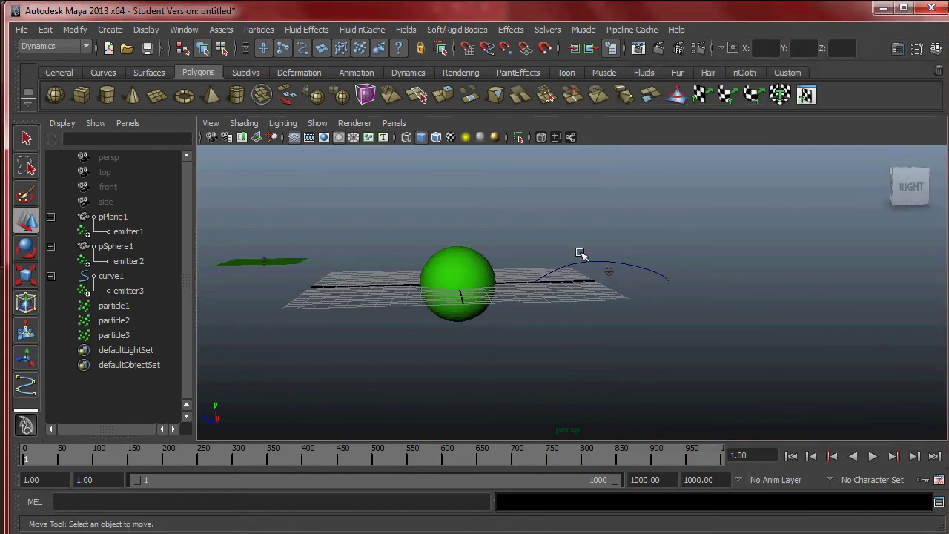
pyautogui.keyDown('alt'); pyautogui.moveTo(580, 253); pyautogui.dragTo(602, 263); pyautogui.keyUp('alt')
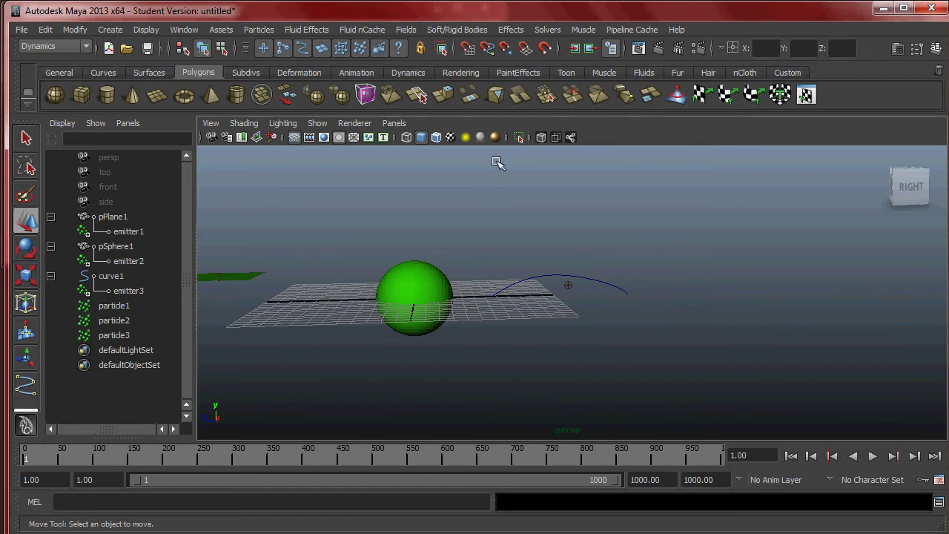
pyautogui.click(242, 28)
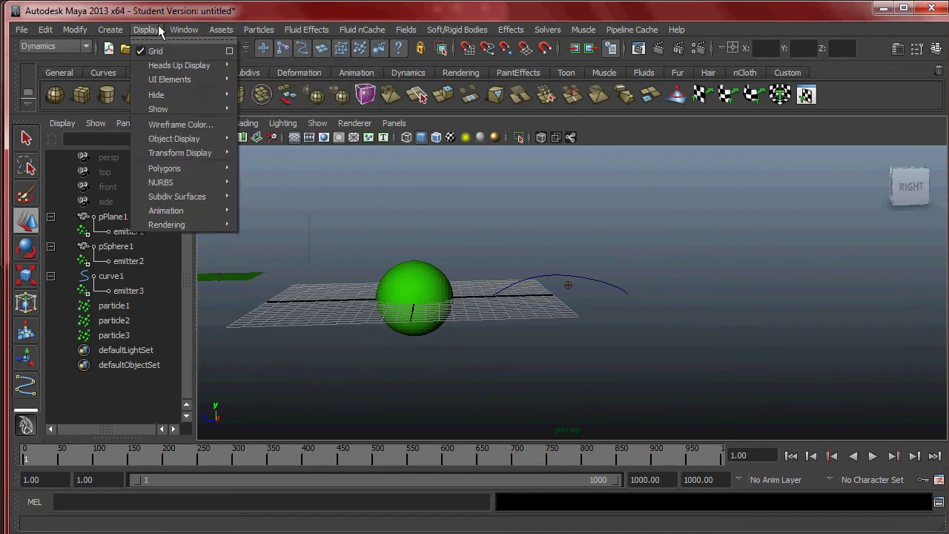
pyautogui.click(251, 29)
pyautogui.click(252, 29)
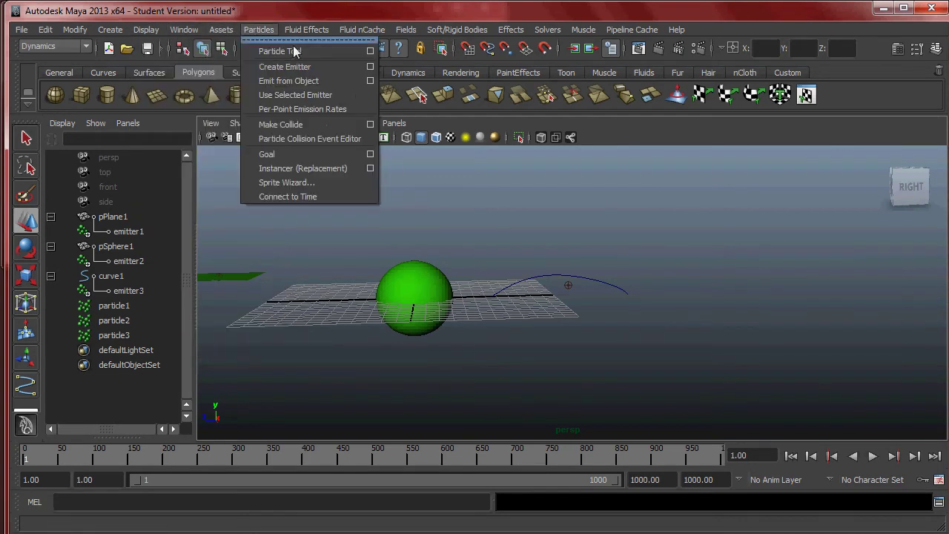
pyautogui.click(335, 72)
pyautogui.moveTo(364, 298); pyautogui.dragTo(790, 313)
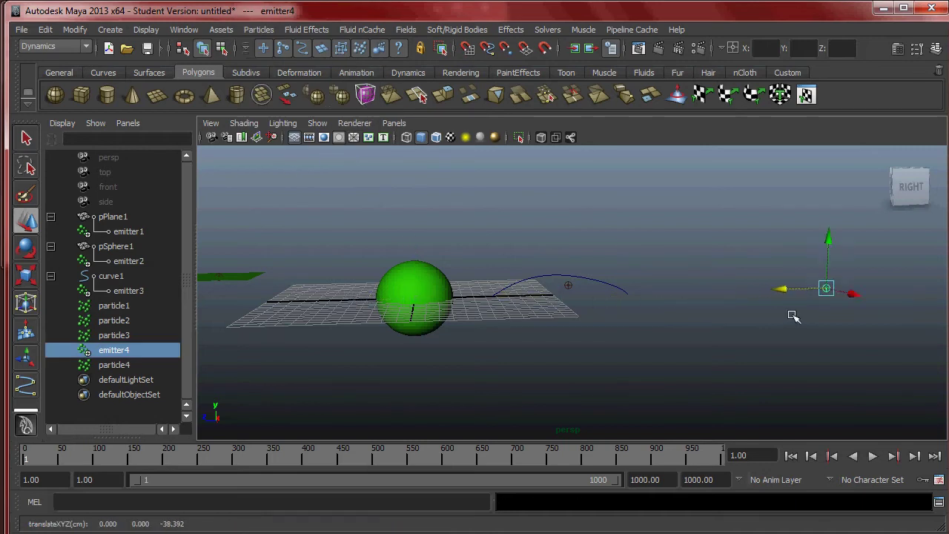
# Step: Show the new emitter's attributes and set its Emitter Type to Volume
pyautogui.keyDown('alt'); pyautogui.moveTo(829, 255); pyautogui.dragTo(702, 262, button='middle'); pyautogui.keyUp('alt')
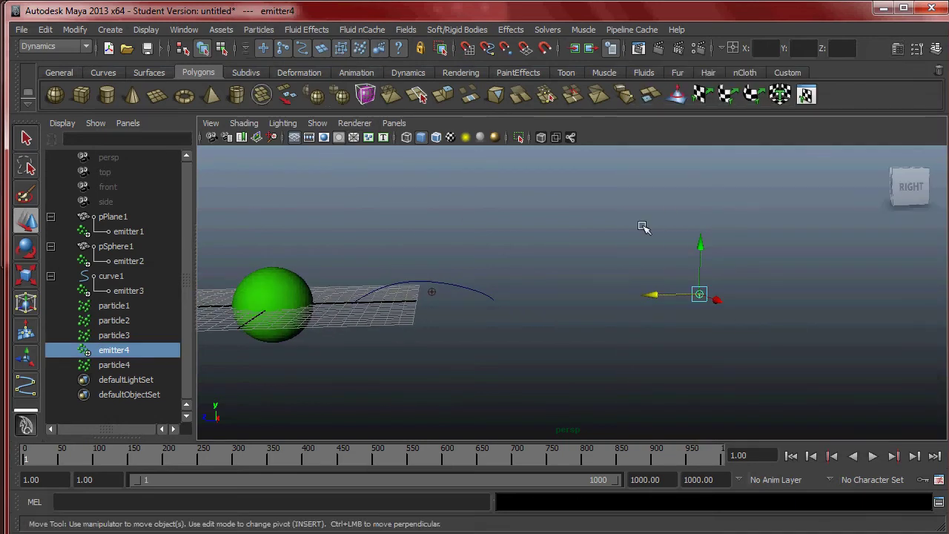
pyautogui.click(897, 49)
pyautogui.press('f')
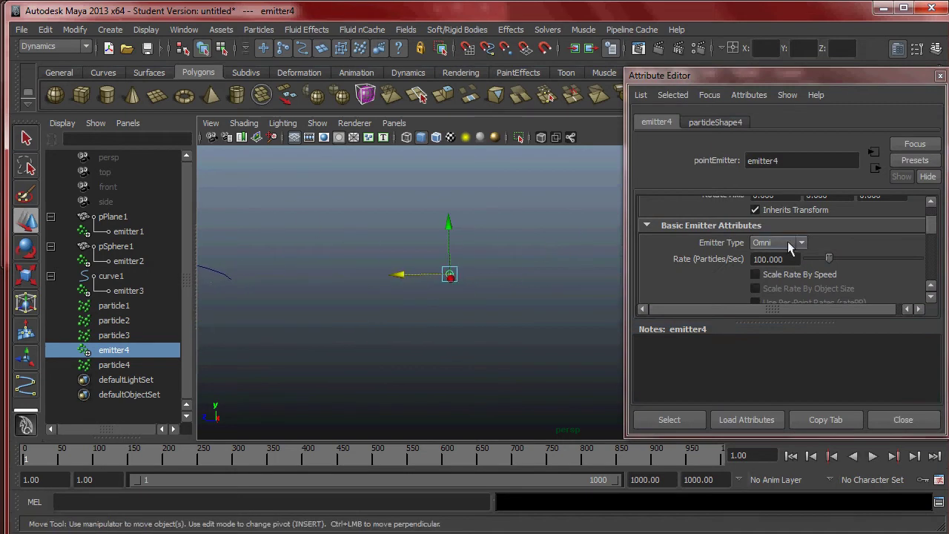
pyautogui.click(787, 242)
pyautogui.click(791, 295)
pyautogui.keyDown('alt'); pyautogui.moveTo(450, 281); pyautogui.dragTo(420, 282, button='right'); pyautogui.keyUp('alt')
pyautogui.keyDown('alt'); pyautogui.moveTo(420, 282); pyautogui.dragTo(419, 346); pyautogui.keyUp('alt')
pyautogui.keyDown('alt'); pyautogui.moveTo(419, 346); pyautogui.dragTo(564, 345, button='right'); pyautogui.keyUp('alt')
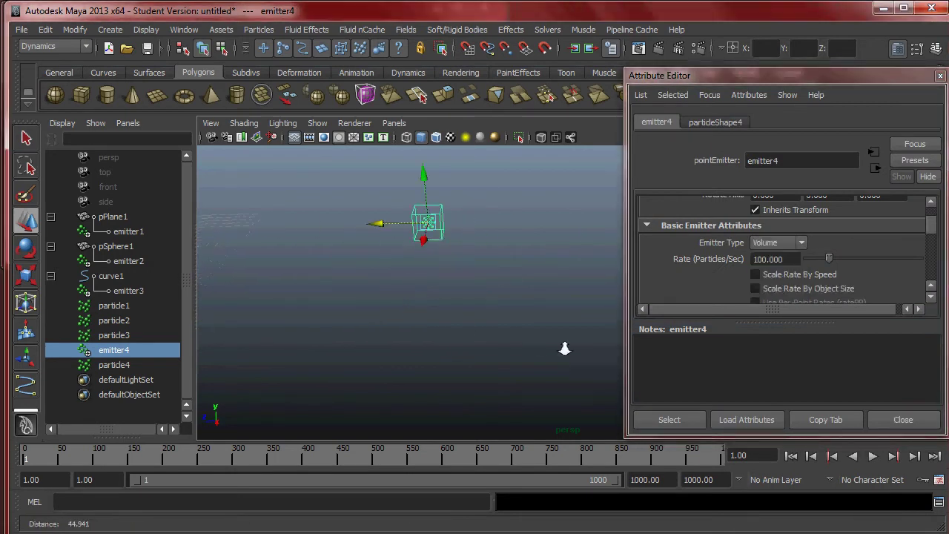
# Step: Scale the volume emitter's cube up uniformly to several times its size
pyautogui.keyDown('alt'); pyautogui.moveTo(563, 346); pyautogui.dragTo(568, 405, button='middle'); pyautogui.keyUp('alt')
pyautogui.scroll(5, 415, 304)
pyautogui.keyDown('alt'); pyautogui.moveTo(330, 263); pyautogui.dragTo(546, 303); pyautogui.keyUp('alt')
pyautogui.press('r')
pyautogui.moveTo(383, 289); pyautogui.dragTo(628, 250)
pyautogui.moveTo(385, 290); pyautogui.dragTo(536, 259)
pyautogui.moveTo(384, 290); pyautogui.dragTo(860, 178)
pyautogui.keyDown('alt'); pyautogui.moveTo(363, 260); pyautogui.dragTo(337, 283); pyautogui.keyUp('alt')
pyautogui.keyDown('alt'); pyautogui.moveTo(336, 284); pyautogui.dragTo(319, 300, button='right'); pyautogui.keyUp('alt')
pyautogui.keyDown('alt'); pyautogui.moveTo(356, 304); pyautogui.dragTo(490, 215, button='middle'); pyautogui.keyUp('alt')
pyautogui.keyDown('alt'); pyautogui.moveTo(490, 214); pyautogui.dragTo(526, 233); pyautogui.keyUp('alt')
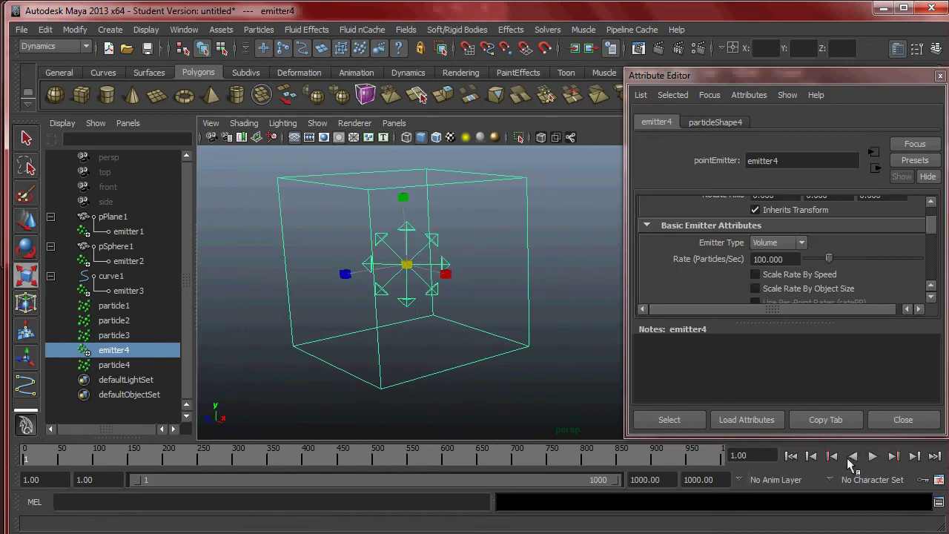
# Step: Play the emission from inside the volume cube from several angles, and stop at frame 187 with the curve in view
pyautogui.click(874, 457)
pyautogui.keyDown('alt'); pyautogui.moveTo(593, 303); pyautogui.dragTo(512, 237); pyautogui.keyUp('alt')
pyautogui.keyDown('alt'); pyautogui.moveTo(504, 236); pyautogui.dragTo(430, 229, button='middle'); pyautogui.keyUp('alt')
pyautogui.keyDown('alt'); pyautogui.moveTo(400, 221); pyautogui.dragTo(329, 210, button='right'); pyautogui.keyUp('alt')
pyautogui.keyDown('alt'); pyautogui.moveTo(282, 231); pyautogui.dragTo(380, 246); pyautogui.keyUp('alt')
pyautogui.keyDown('alt'); pyautogui.moveTo(379, 246); pyautogui.dragTo(402, 246, button='middle'); pyautogui.keyUp('alt')
pyautogui.keyDown('alt'); pyautogui.moveTo(402, 246); pyautogui.dragTo(436, 243); pyautogui.keyUp('alt')
pyautogui.keyDown('alt'); pyautogui.moveTo(436, 243); pyautogui.dragTo(504, 244, button='middle'); pyautogui.keyUp('alt')
pyautogui.click(873, 457)
pyautogui.keyDown('alt'); pyautogui.moveTo(462, 301); pyautogui.dragTo(400, 305, button='right'); pyautogui.keyUp('alt')
pyautogui.press('w')
pyautogui.keyDown('alt'); pyautogui.moveTo(606, 305); pyautogui.dragTo(534, 298); pyautogui.keyUp('alt')
pyautogui.keyDown('alt'); pyautogui.moveTo(534, 298); pyautogui.dragTo(445, 318, button='right'); pyautogui.keyUp('alt')
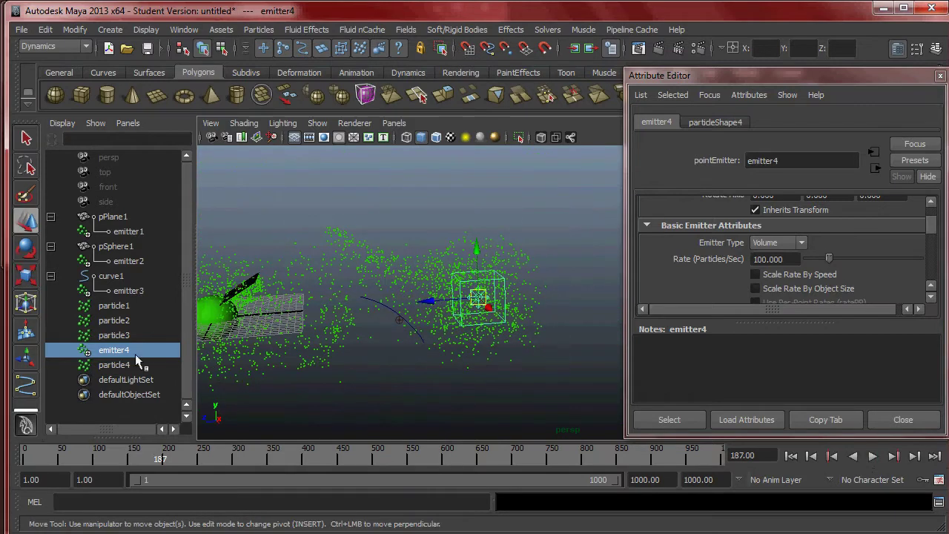
# Step: Select the volume emitter's particles and brighten the green color of their lambert1 material
pyautogui.click(137, 362)
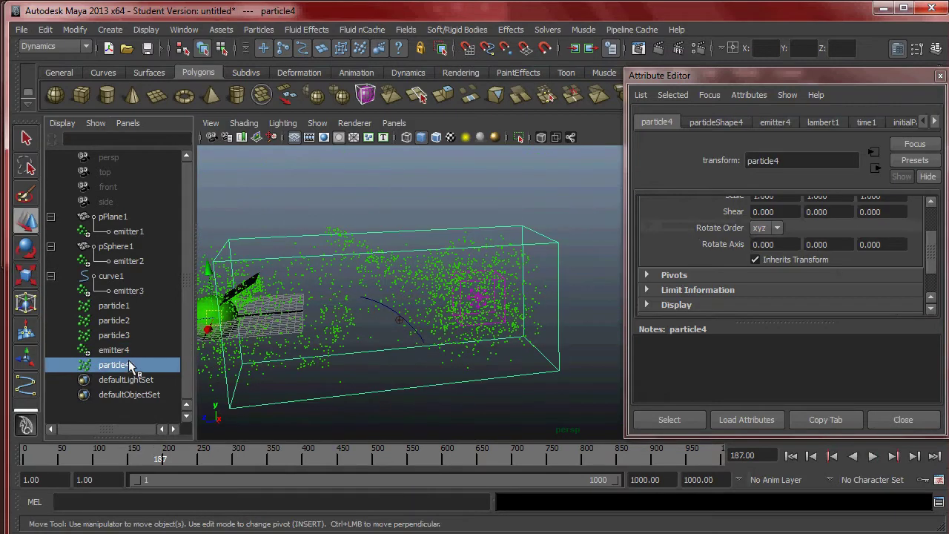
pyautogui.click(826, 123)
pyautogui.moveTo(849, 289); pyautogui.dragTo(896, 289)
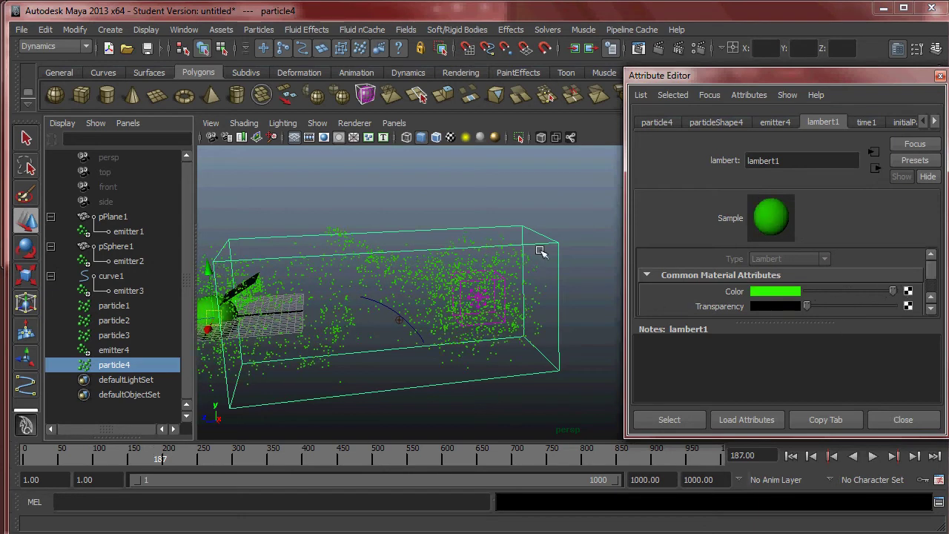
pyautogui.click(561, 244)
pyautogui.keyDown('alt'); pyautogui.moveTo(562, 243); pyautogui.dragTo(463, 234, button='middle'); pyautogui.keyUp('alt')
# Step: Select the volume emitter, move it farther away from the curve and rewind to frame 1
pyautogui.click(388, 279)
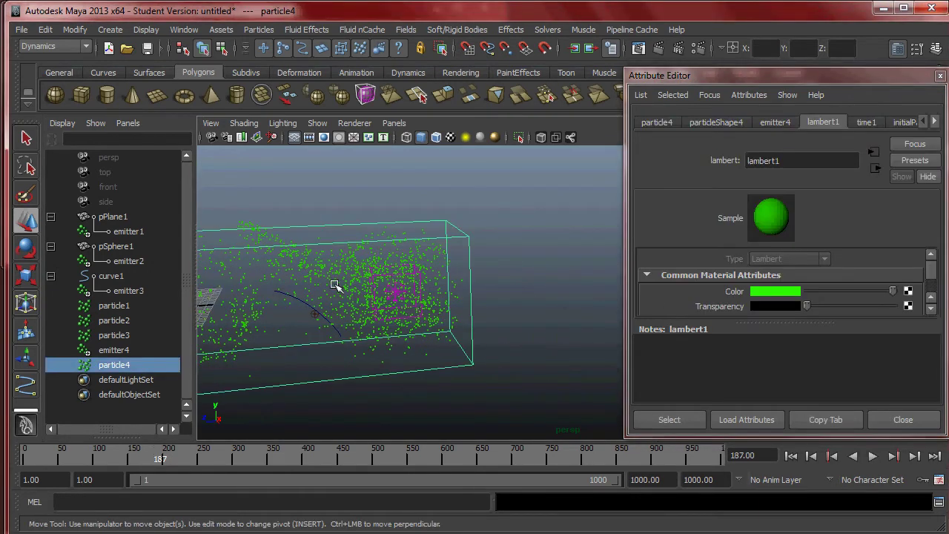
pyautogui.click(112, 276)
pyautogui.click(114, 305)
pyautogui.click(115, 365)
pyautogui.click(114, 350)
pyautogui.moveTo(341, 295); pyautogui.dragTo(541, 280)
pyautogui.click(788, 455)
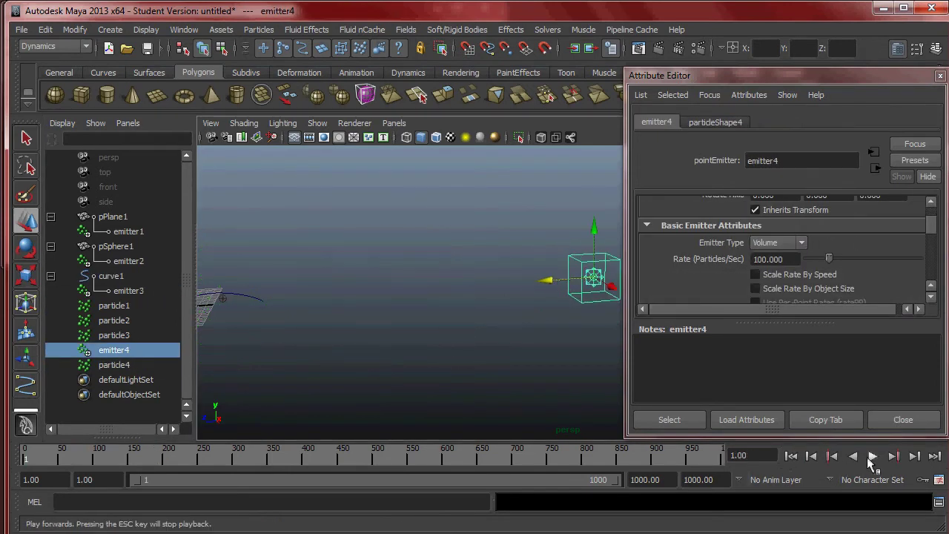
# Step: Play the volume emission up close and set the emitter's Speed Random to 2.5
pyautogui.click(872, 456)
pyautogui.keyDown('alt'); pyautogui.moveTo(402, 242); pyautogui.dragTo(237, 236, button='middle'); pyautogui.keyUp('alt')
pyautogui.keyDown('alt'); pyautogui.moveTo(489, 284); pyautogui.dragTo(593, 259, button='right'); pyautogui.keyUp('alt')
pyautogui.keyDown('alt'); pyautogui.moveTo(593, 259); pyautogui.dragTo(523, 282, button='middle'); pyautogui.keyUp('alt')
pyautogui.keyDown('alt'); pyautogui.moveTo(517, 277); pyautogui.dragTo(502, 259); pyautogui.keyUp('alt')
pyautogui.keyDown('alt'); pyautogui.moveTo(315, 285); pyautogui.dragTo(408, 267, button='middle'); pyautogui.keyUp('alt')
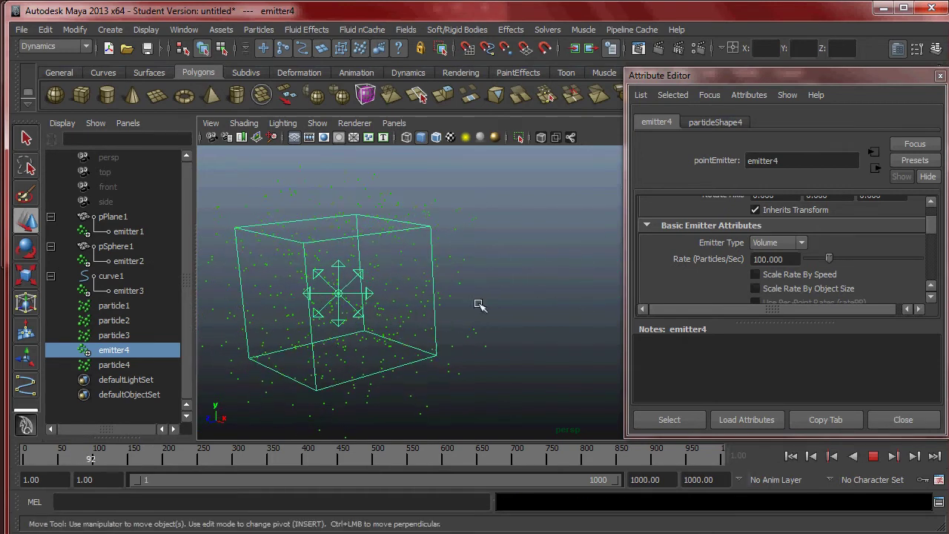
pyautogui.scroll(-6, 869, 259)
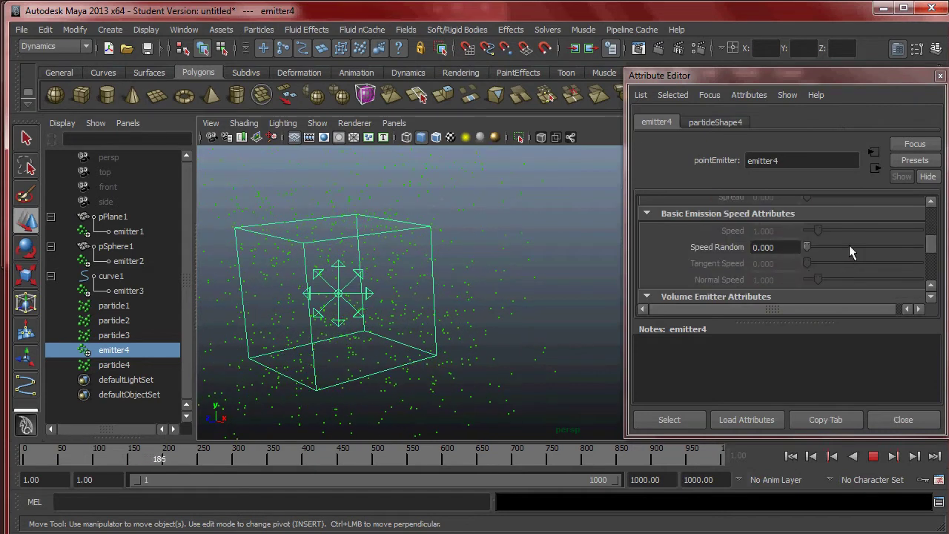
pyautogui.moveTo(849, 247); pyautogui.dragTo(835, 247)
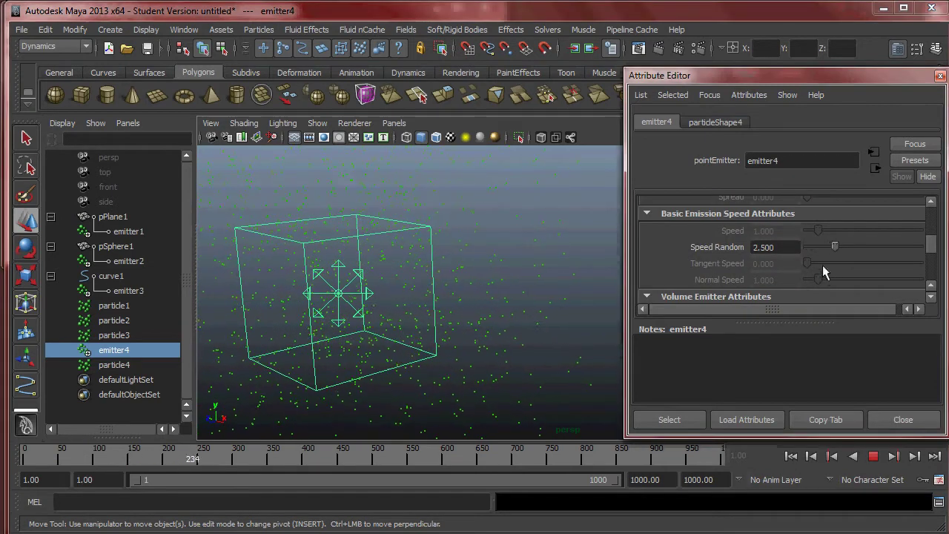
# Step: Set the volume emitter's rate to 500 particles per second and stop the playback
pyautogui.scroll(3, 821, 255)
pyautogui.scroll(3, 818, 230)
pyautogui.scroll(2, 822, 228)
pyautogui.scroll(-1, 826, 244)
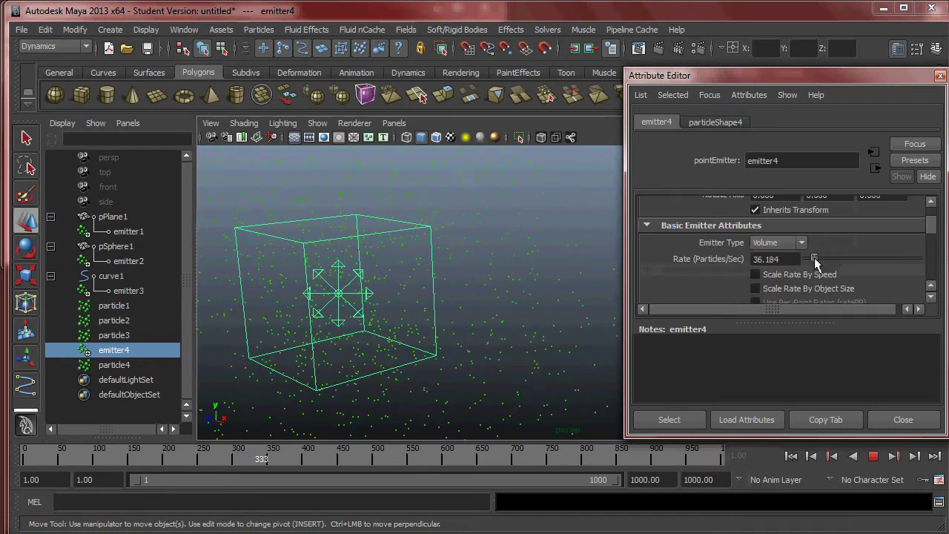
pyautogui.click(882, 457)
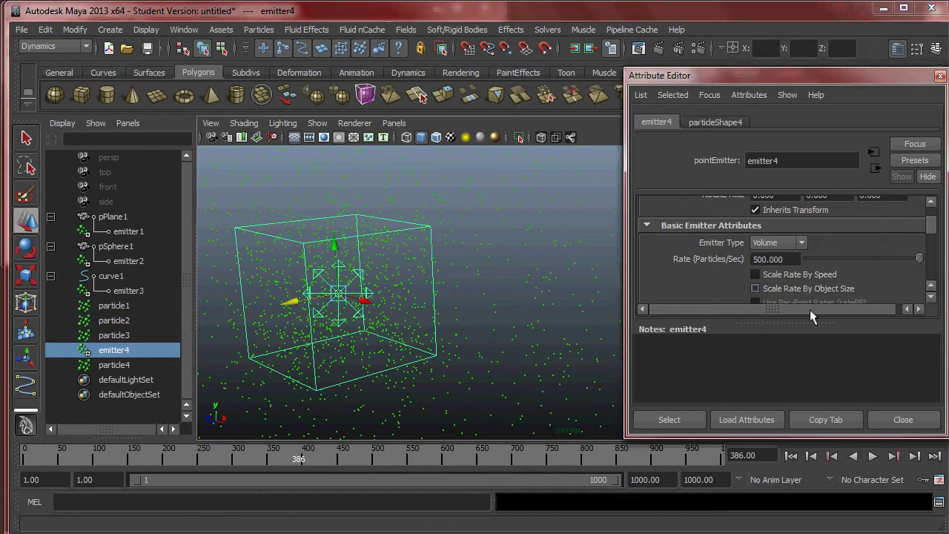
# Step: Replay the volume emission from frame 1 at the new rate, and rewind to the start
pyautogui.click(790, 456)
pyautogui.click(872, 456)
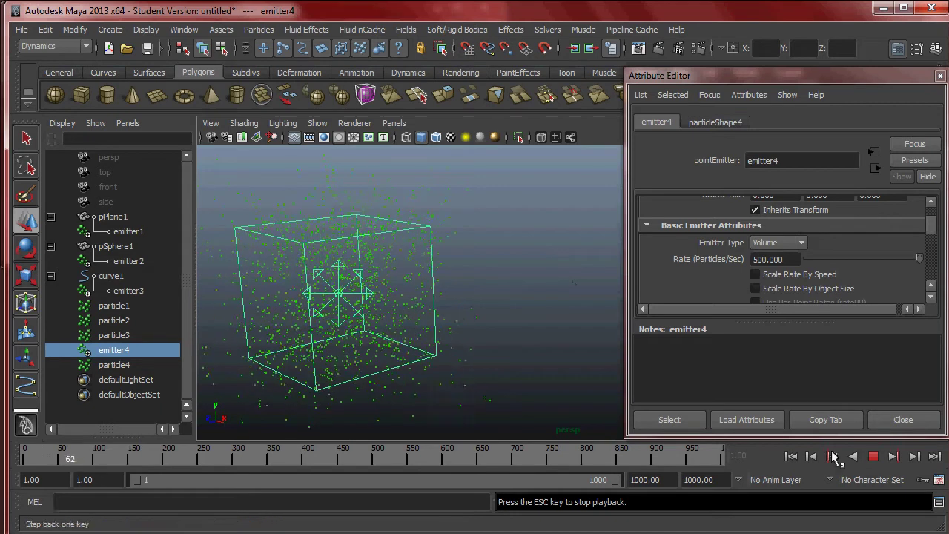
pyautogui.click(873, 457)
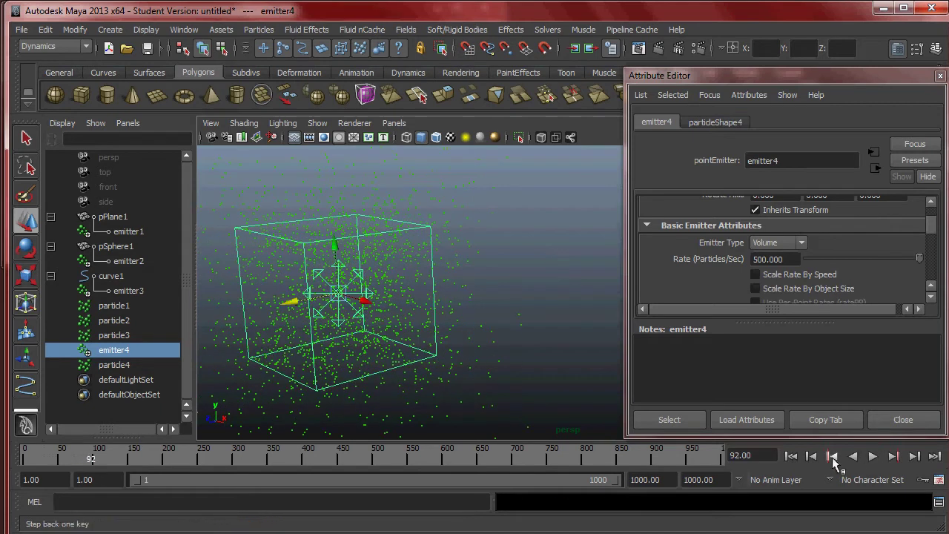
pyautogui.click(792, 456)
# Step: Delete the volume emitter and bring the plane, sphere and curve back into view
pyautogui.scroll(-7, 423, 297)
pyautogui.press('Delete')
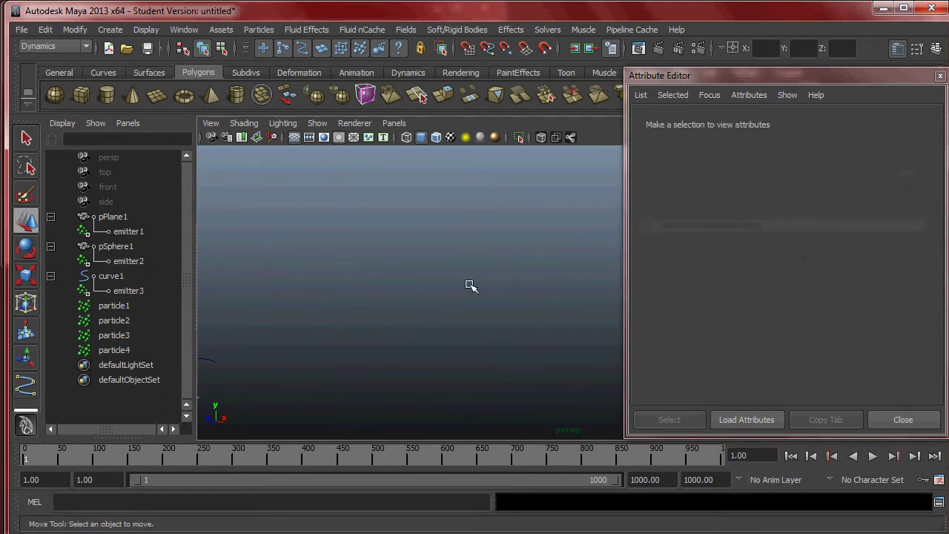
pyautogui.keyDown('alt'); pyautogui.moveTo(382, 267); pyautogui.dragTo(415, 224); pyautogui.keyUp('alt')
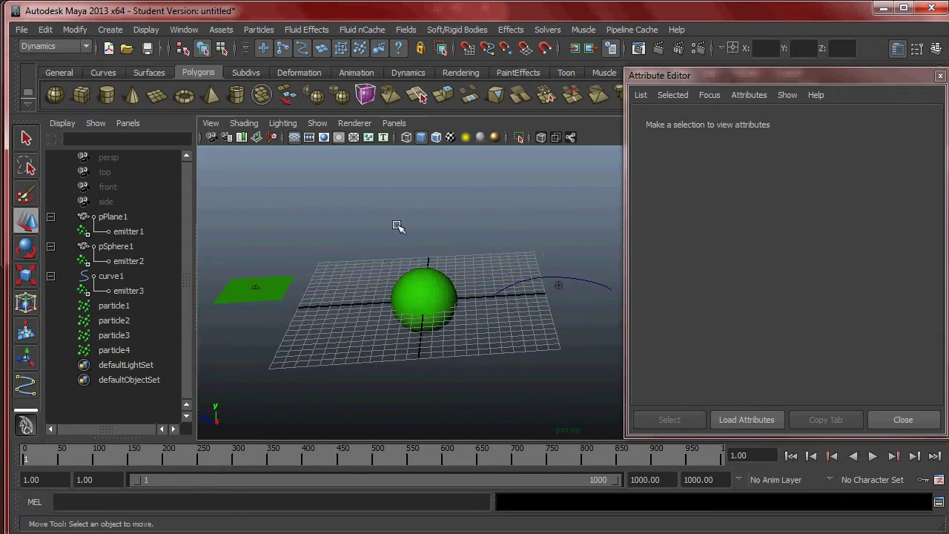
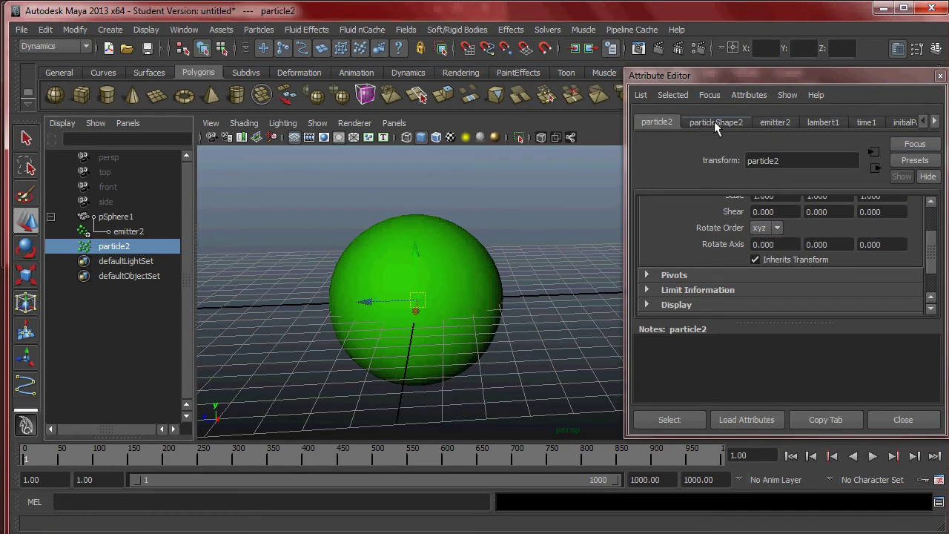
# Step: Examine the attributes of particle2 and the sphere's emitter2, comparing the emitter's settings with those of the connected particleShape2
pyautogui.moveTo(927, 259); pyautogui.dragTo(931, 208)
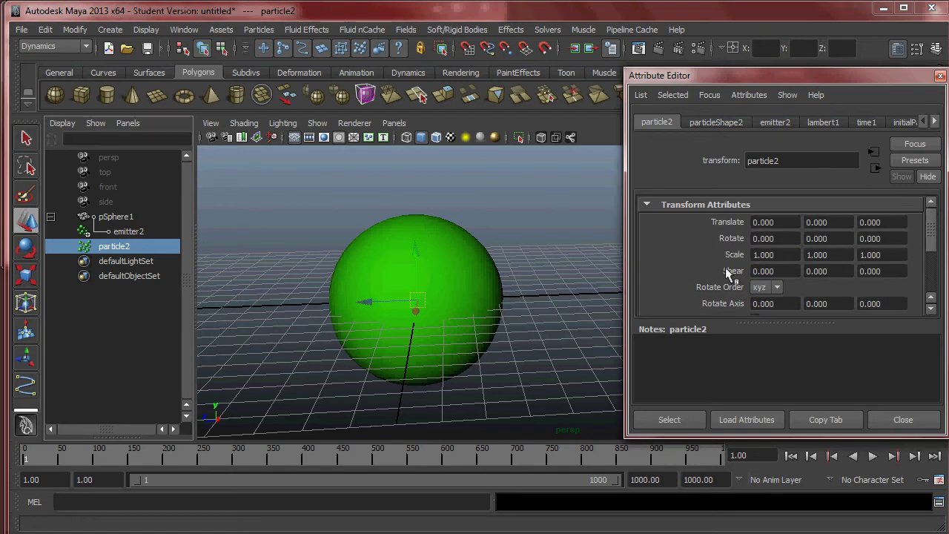
pyautogui.click(726, 124)
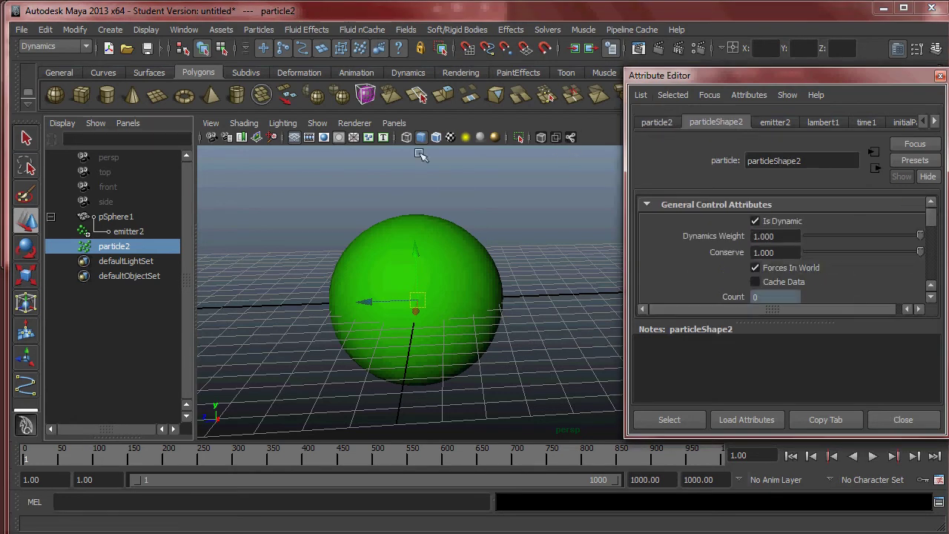
pyautogui.click(124, 231)
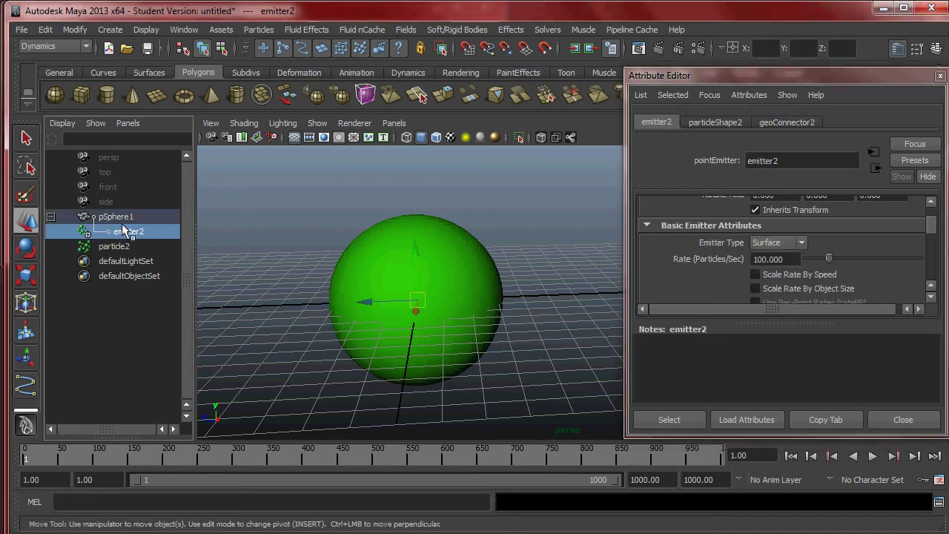
pyautogui.click(715, 123)
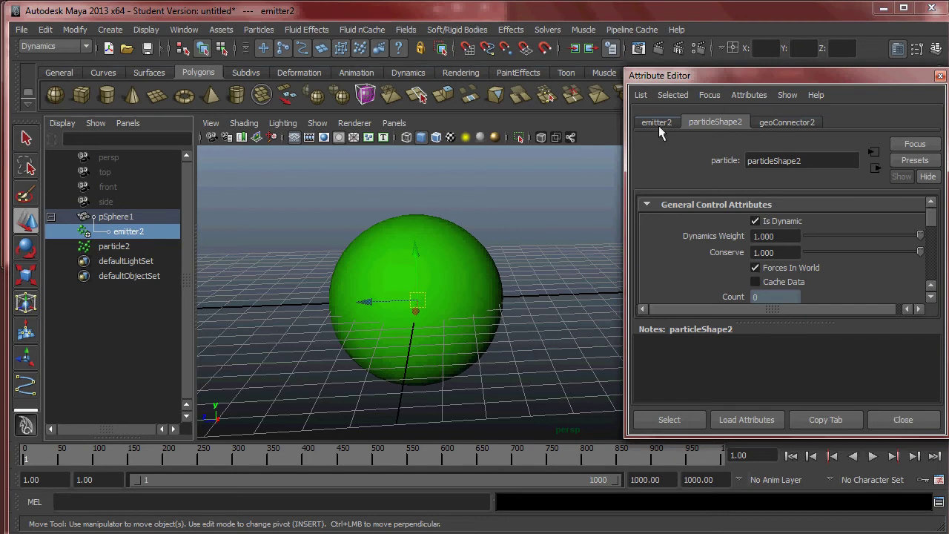
pyautogui.click(138, 346)
pyautogui.click(132, 231)
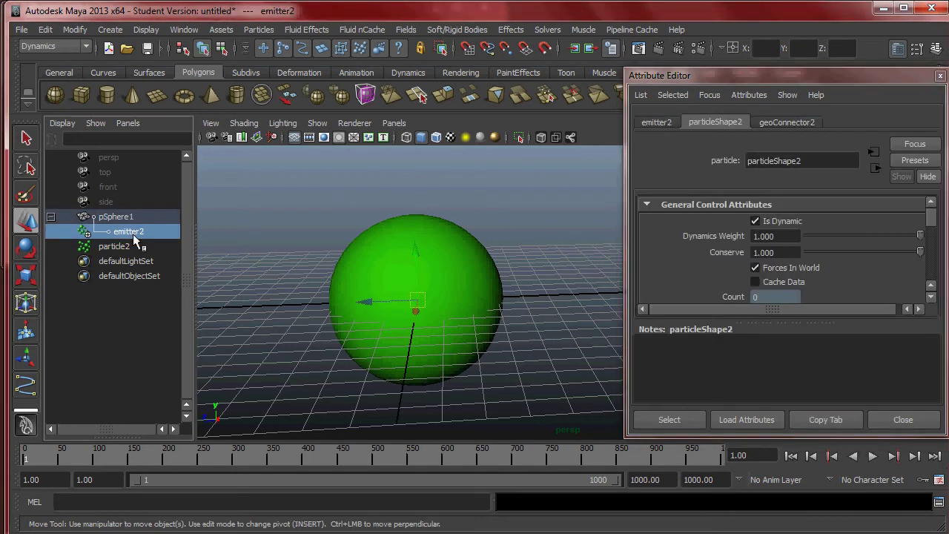
pyautogui.click(657, 122)
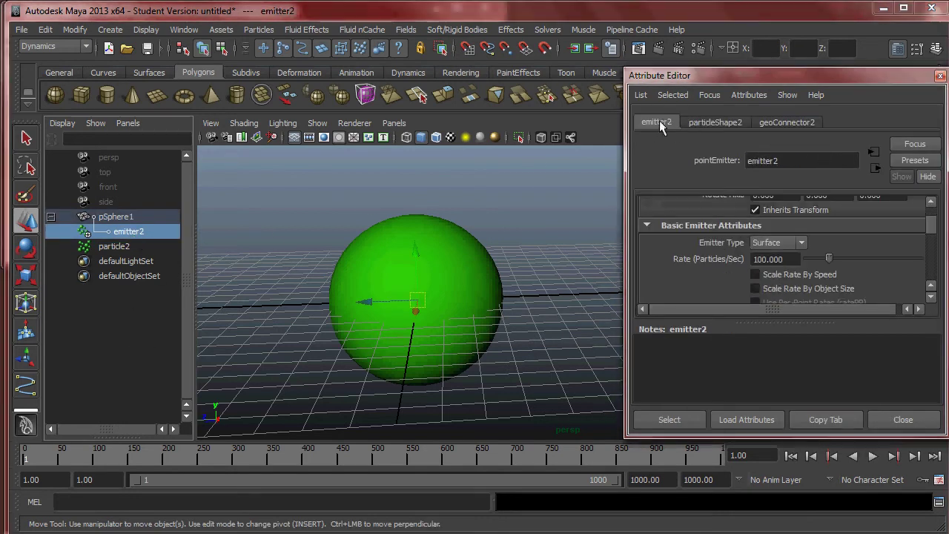
pyautogui.scroll(5, 824, 232)
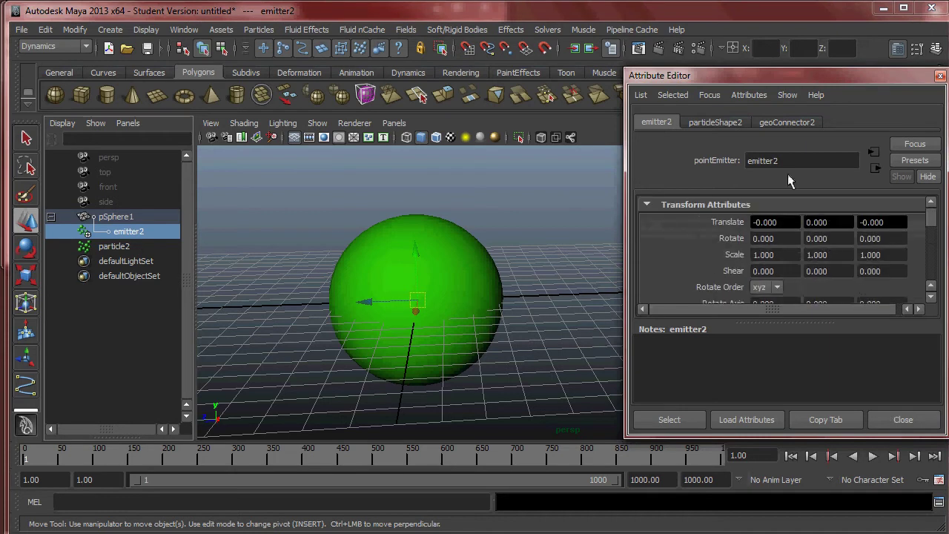
pyautogui.click(708, 123)
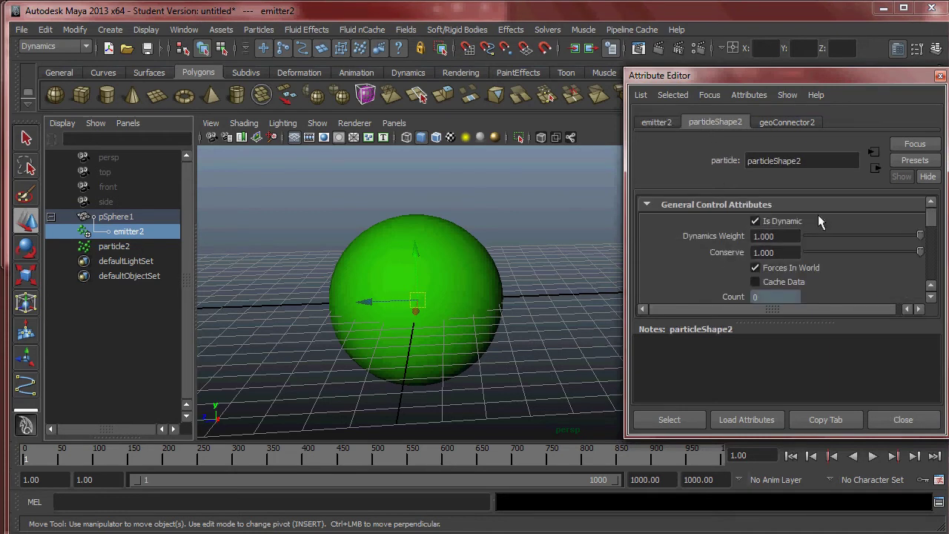
# Step: Examine the general control and emission attributes of particleShape2, comparing the selections of particle2 and emitter2
pyautogui.click(129, 247)
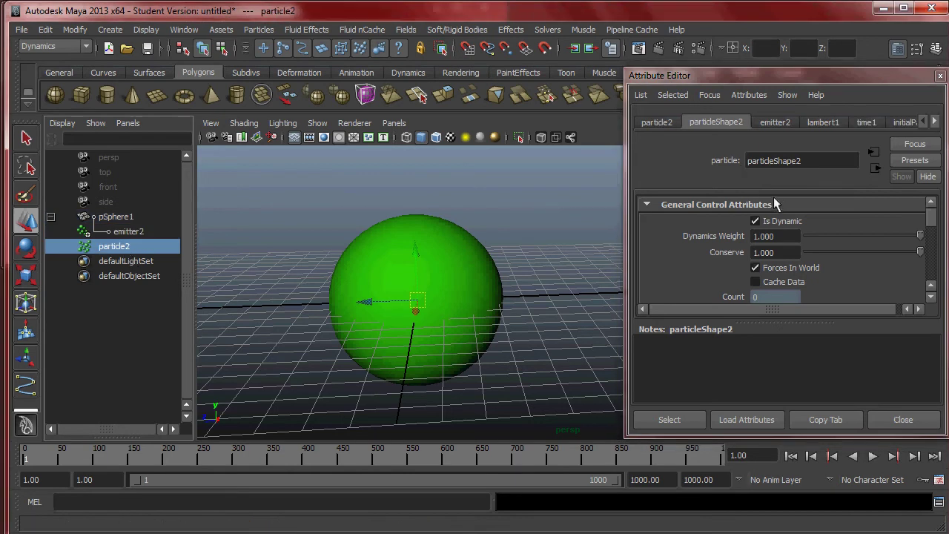
pyautogui.scroll(-5, 830, 250)
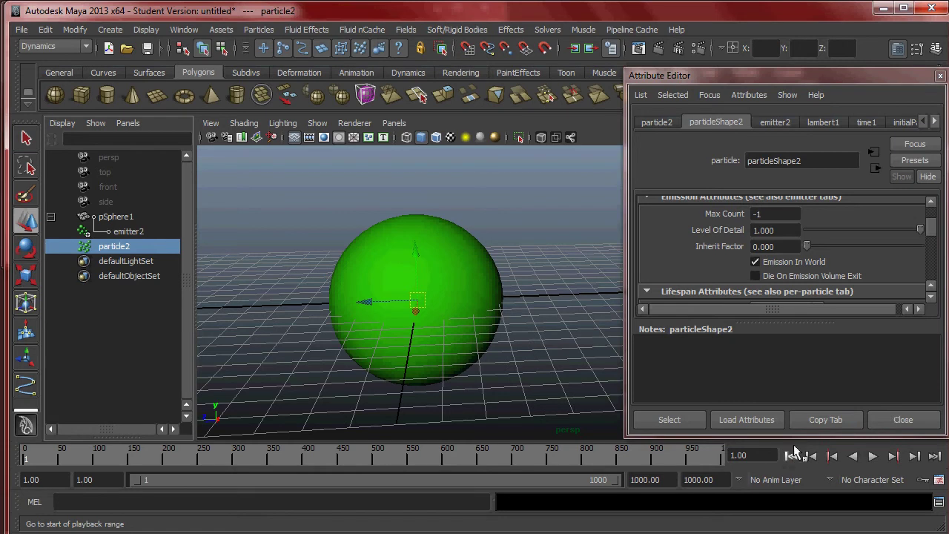
pyautogui.scroll(2, 832, 260)
pyautogui.scroll(3, 832, 260)
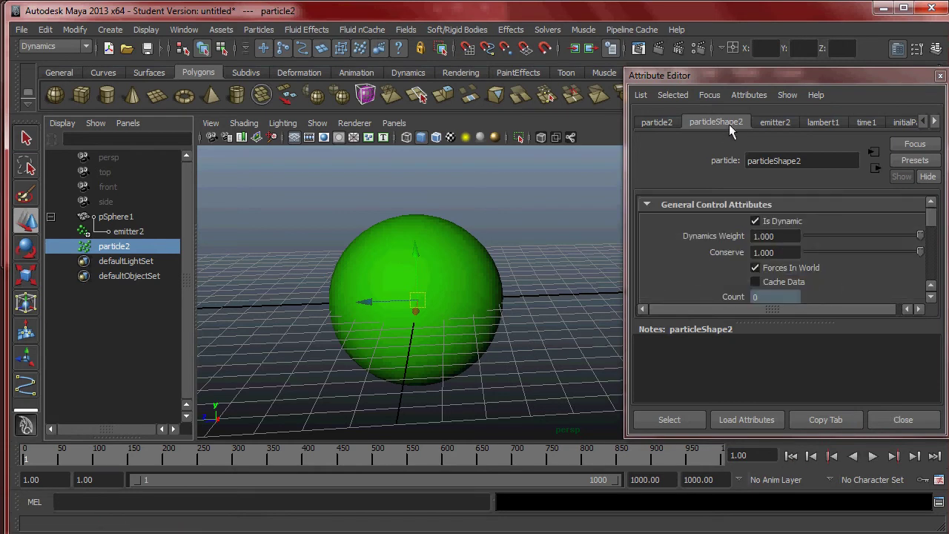
pyautogui.scroll(-4, 829, 226)
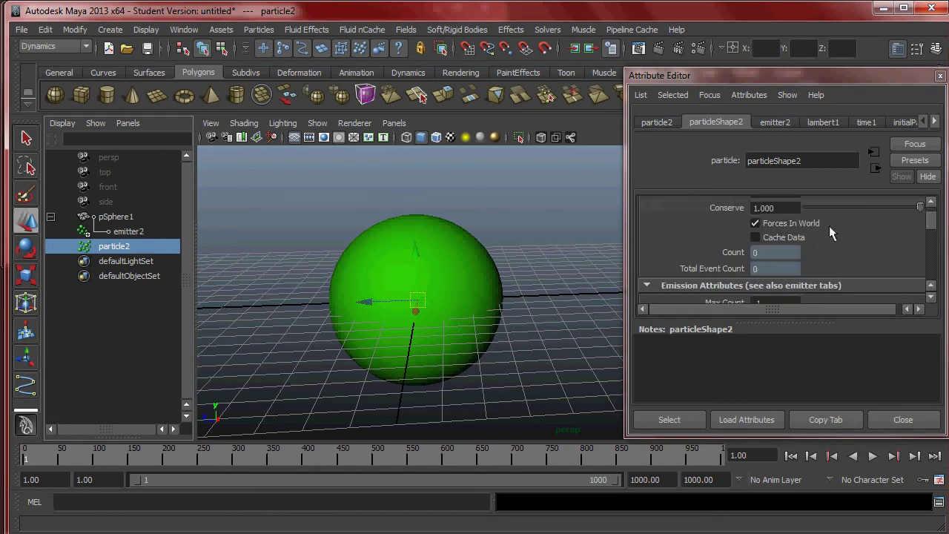
pyautogui.click(132, 232)
pyautogui.click(118, 249)
pyautogui.click(122, 232)
# Step: Enlarge the attribute area over the notes area to show more of particleShape2's emission and lifespan attributes
pyautogui.scroll(-1, 825, 228)
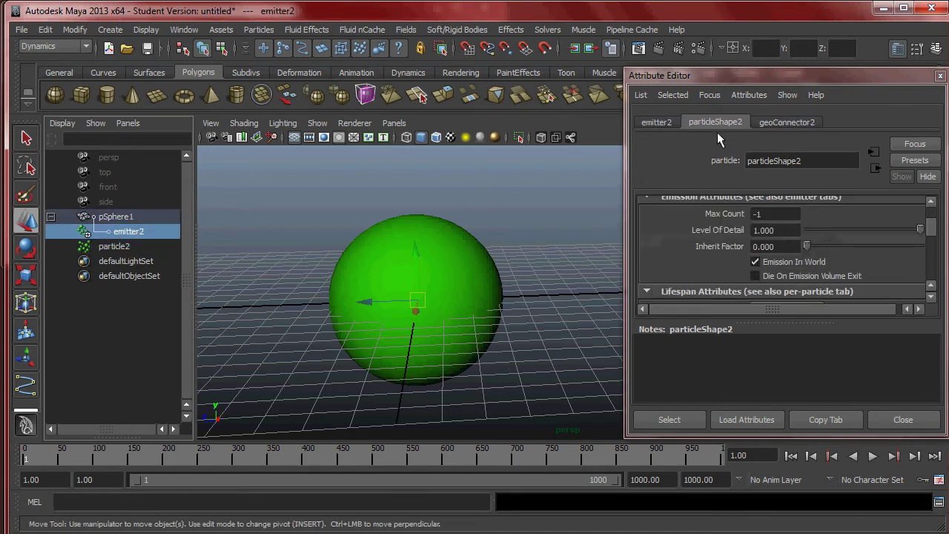
pyautogui.scroll(-1, 821, 231)
pyautogui.scroll(1, 822, 233)
pyautogui.moveTo(795, 327); pyautogui.dragTo(797, 399)
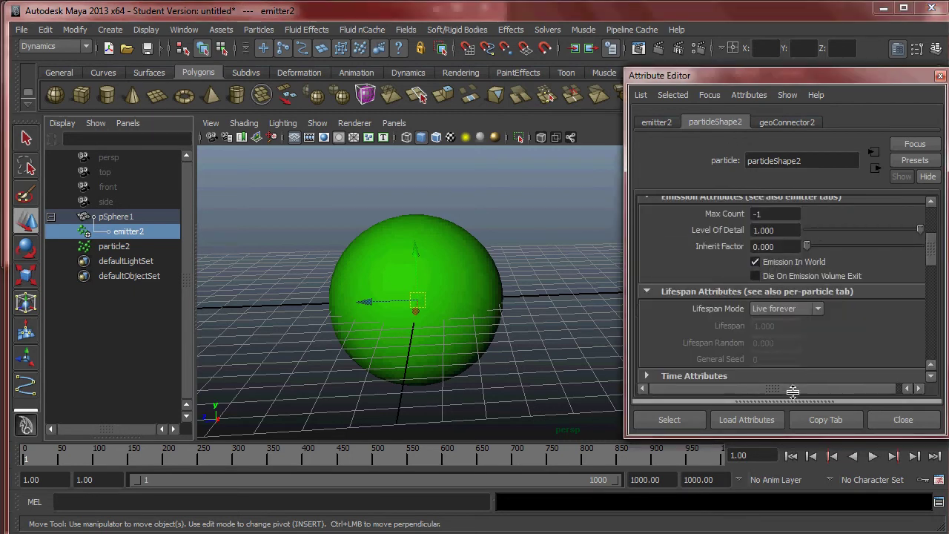
pyautogui.scroll(2, 812, 242)
pyautogui.scroll(2, 812, 259)
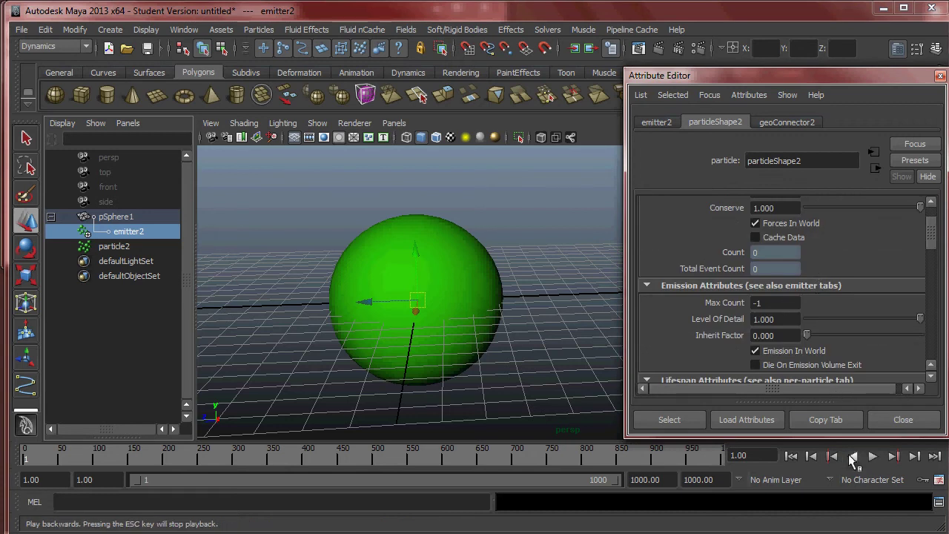
# Step: Set particleShape2's Max Count to 0, play the simulation briefly and return to the first frame
pyautogui.click(782, 302)
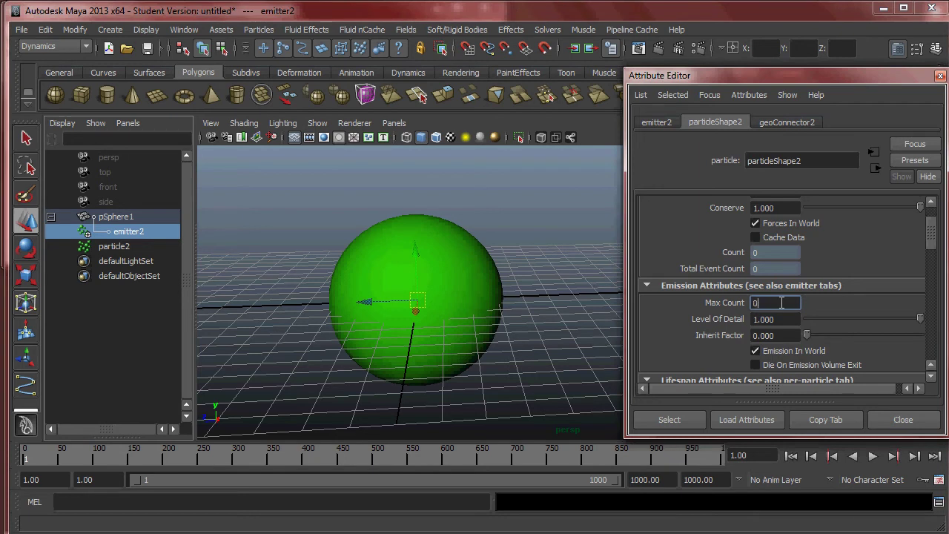
pyautogui.click(875, 456)
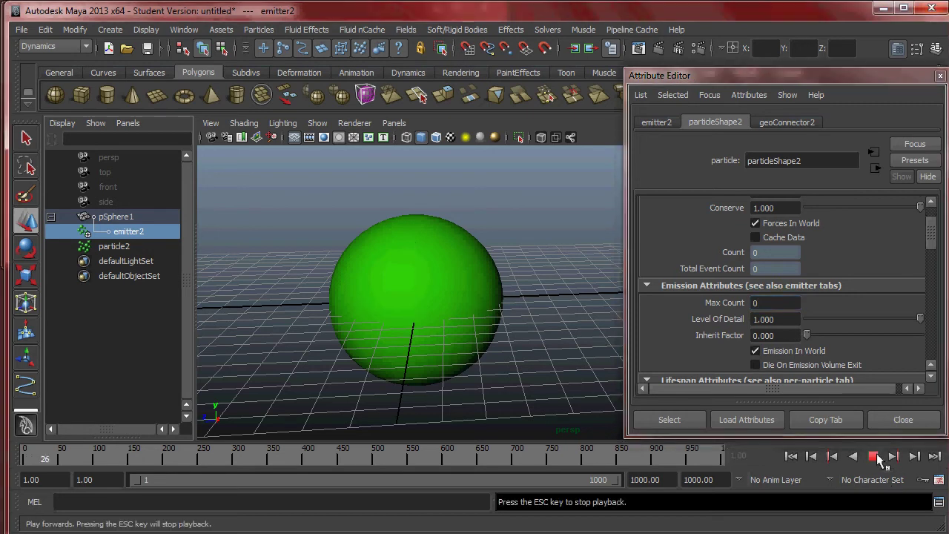
pyautogui.click(874, 457)
pyautogui.click(790, 456)
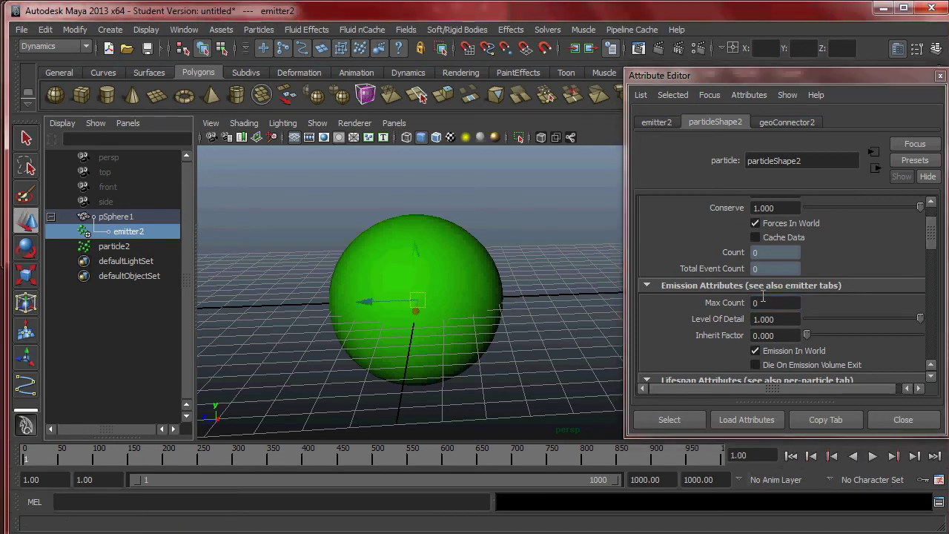
# Step: Set the Max Count in particleShape2's Emission Attributes to 1 and start playing the simulation
pyautogui.click(762, 288)
pyautogui.scroll(2, 827, 270)
pyautogui.scroll(-1, 795, 306)
pyautogui.scroll(-2, 796, 306)
pyautogui.scroll(4, 805, 319)
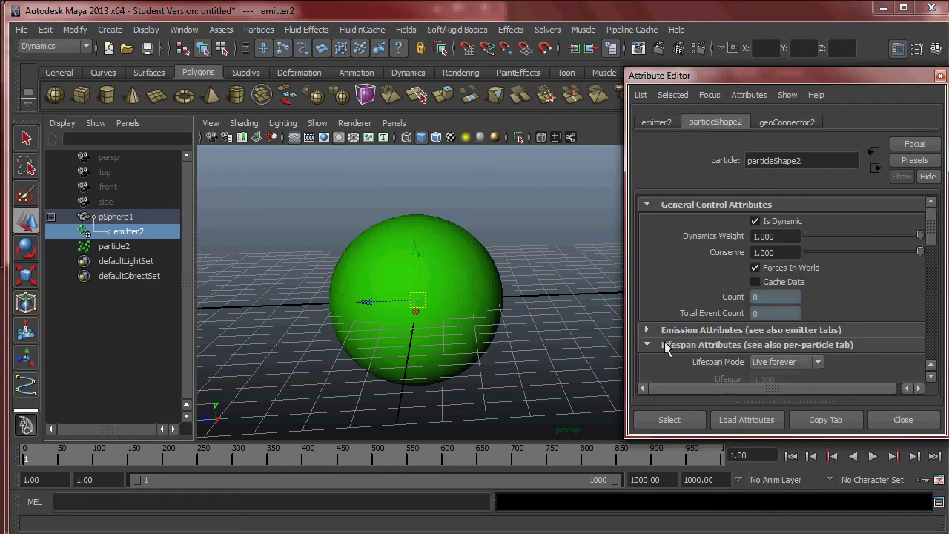
pyautogui.click(653, 331)
pyautogui.click(774, 348)
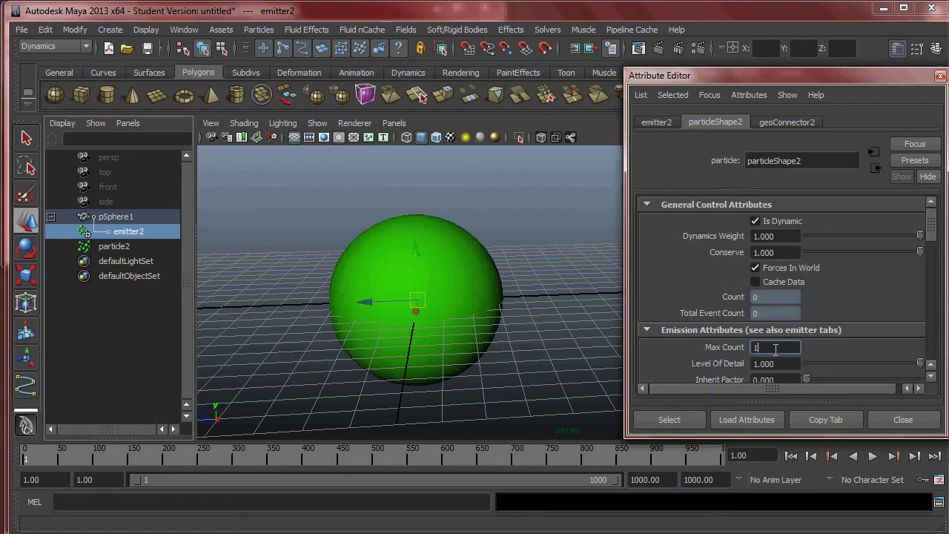
pyautogui.write('1')
pyautogui.click(872, 456)
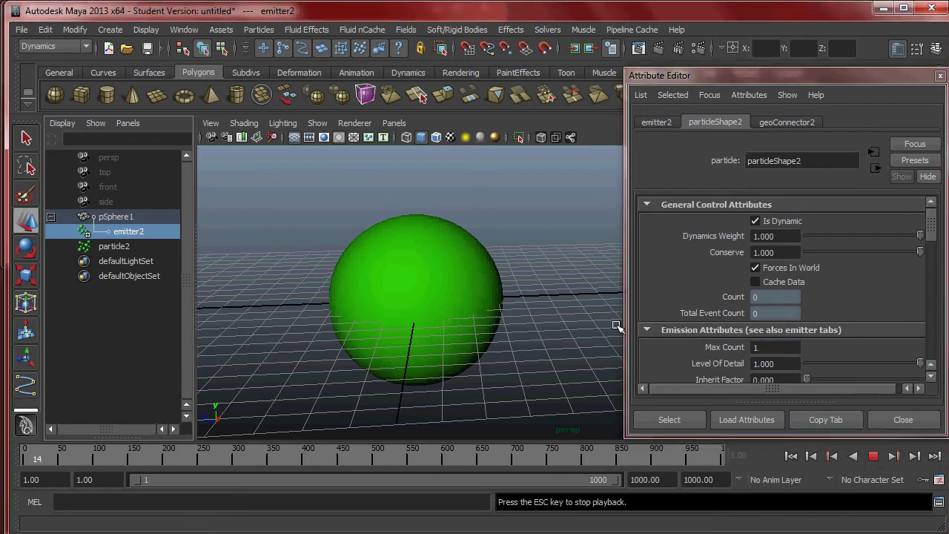
# Step: Inspect the emitted particle in wireframe and shaded display, select it in the viewport and stop playback
pyautogui.press('4')
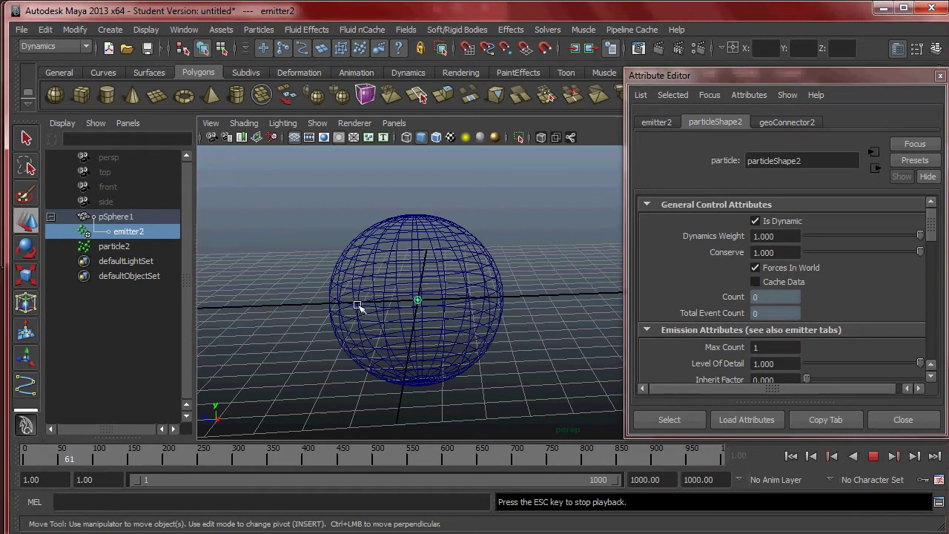
pyautogui.keyDown('alt'); pyautogui.moveTo(301, 269); pyautogui.dragTo(377, 263, button='middle'); pyautogui.keyUp('alt')
pyautogui.click(401, 303)
pyautogui.moveTo(392, 284); pyautogui.dragTo(412, 307)
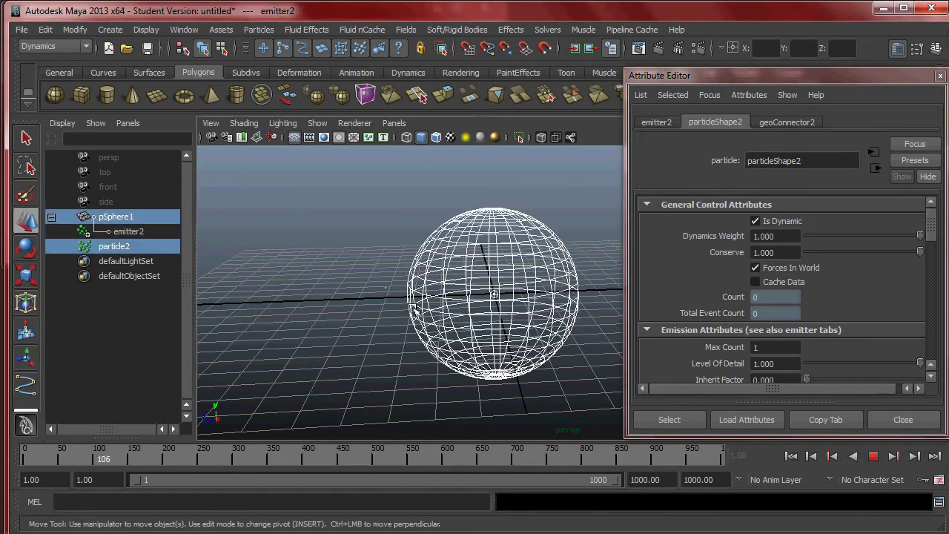
pyautogui.press('5')
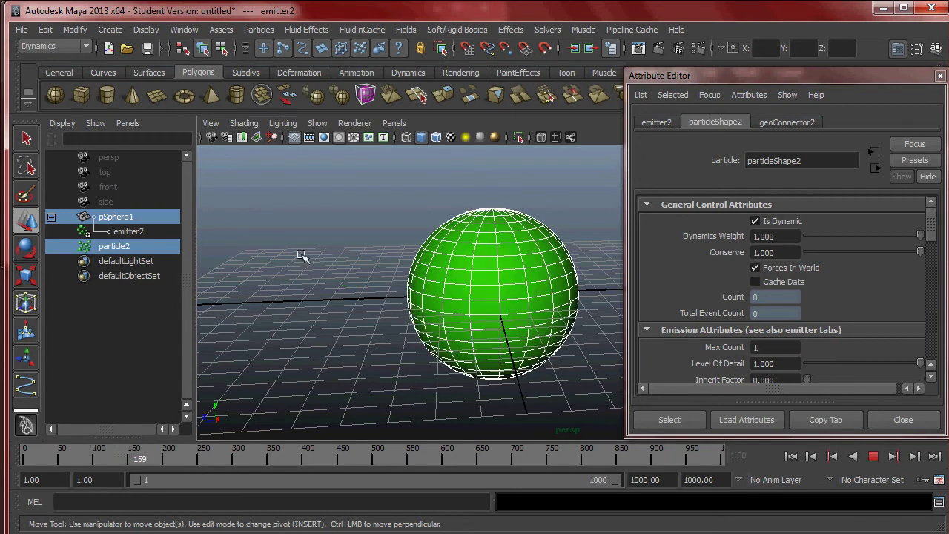
pyautogui.moveTo(303, 255); pyautogui.dragTo(370, 319)
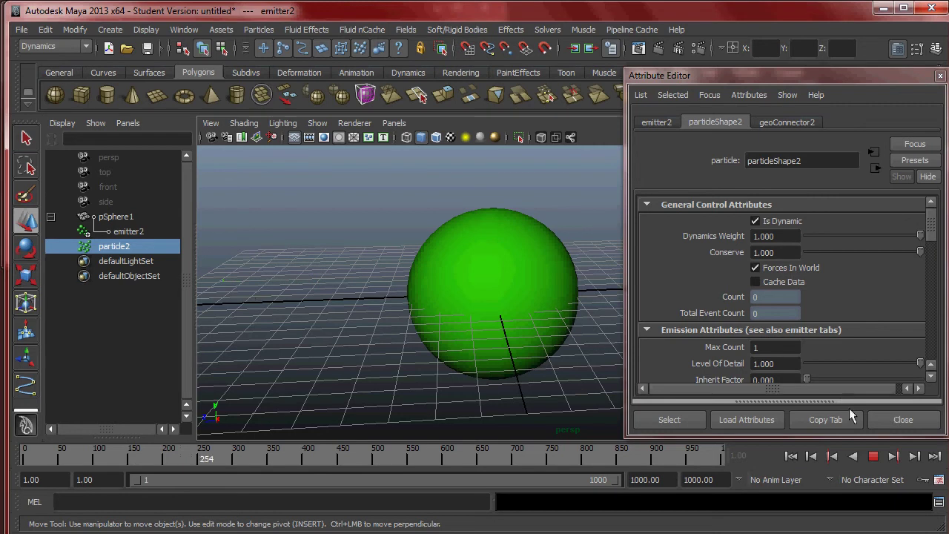
pyautogui.click(873, 456)
# Step: Set Max Count to 100, play the simulation from the first frame while viewing the particles around the sphere, and rewind
pyautogui.click(771, 347)
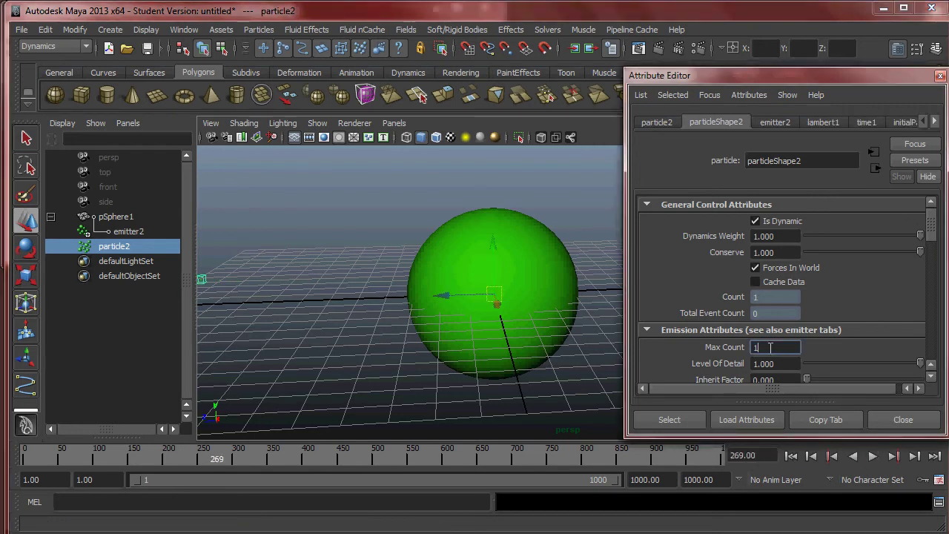
pyautogui.write('100')
pyautogui.click(791, 456)
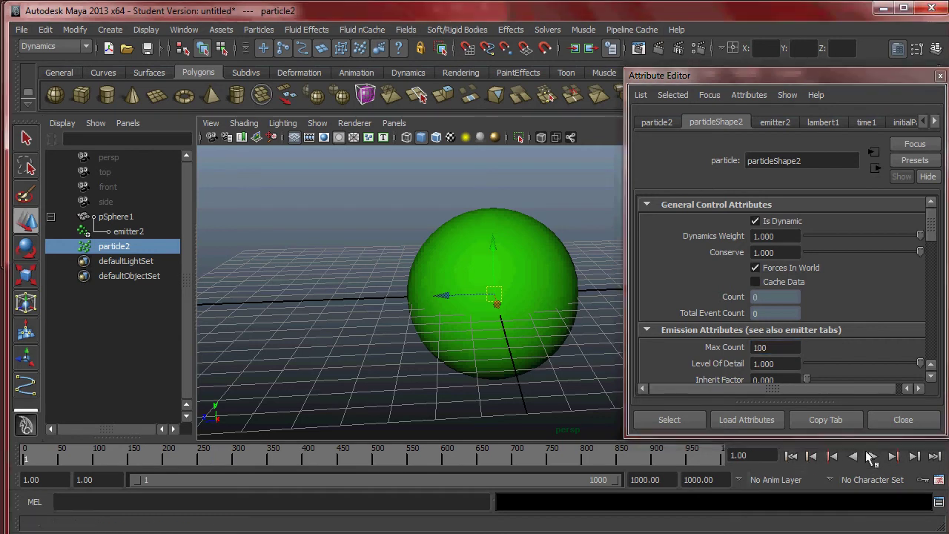
pyautogui.click(873, 456)
pyautogui.scroll(-5, 595, 388)
pyautogui.keyDown('alt'); pyautogui.moveTo(523, 322); pyautogui.dragTo(561, 296, button='middle'); pyautogui.keyUp('alt')
pyautogui.scroll(4, 457, 310)
pyautogui.keyDown('alt'); pyautogui.moveTo(561, 296); pyautogui.dragTo(474, 333); pyautogui.keyUp('alt')
pyautogui.click(873, 455)
pyautogui.click(791, 456)
# Step: Set Max Count to 30, play the simulation while viewing the particles around the sphere, and rewind to the first frame
pyautogui.click(775, 347)
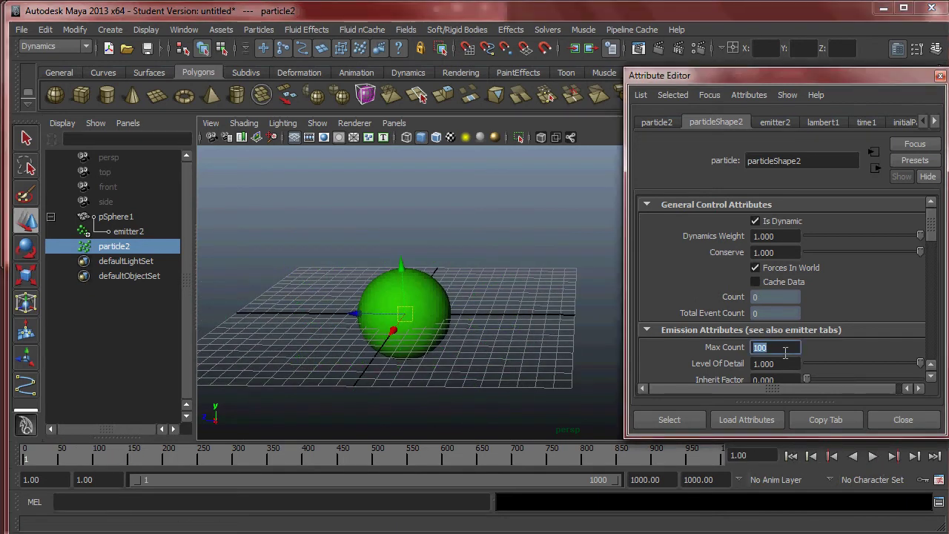
pyautogui.write('30')
pyautogui.press('Return')
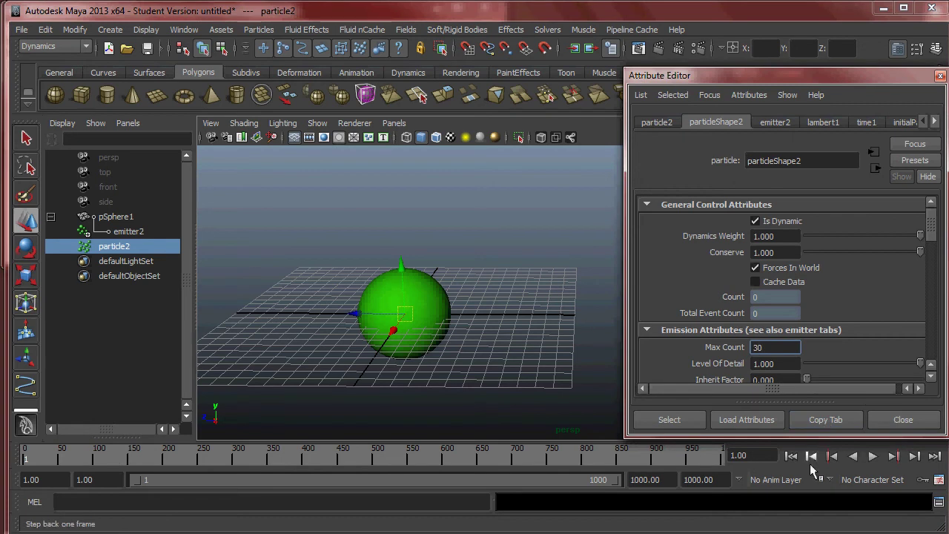
pyautogui.click(872, 456)
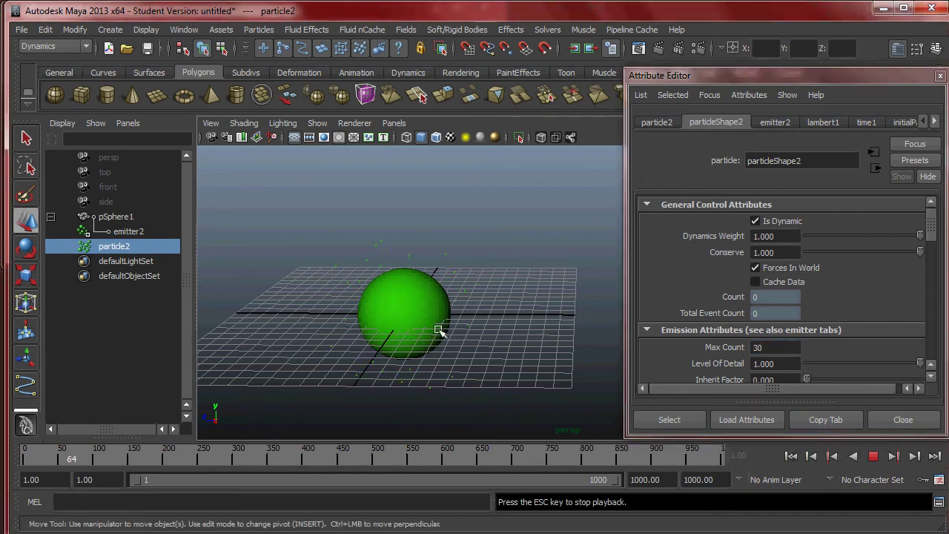
pyautogui.keyDown('alt'); pyautogui.moveTo(439, 330); pyautogui.dragTo(568, 379, button='middle'); pyautogui.keyUp('alt')
pyautogui.keyDown('alt'); pyautogui.moveTo(568, 379); pyautogui.dragTo(506, 339, button='right'); pyautogui.keyUp('alt')
pyautogui.moveTo(506, 338)
pyautogui.keyDown('alt'); pyautogui.mouseDown()
pyautogui.moveTo(550, 345)
pyautogui.moveTo(519, 327)
pyautogui.moveTo(481, 329)
pyautogui.moveTo(504, 341)
pyautogui.mouseUp(); pyautogui.keyUp('alt')
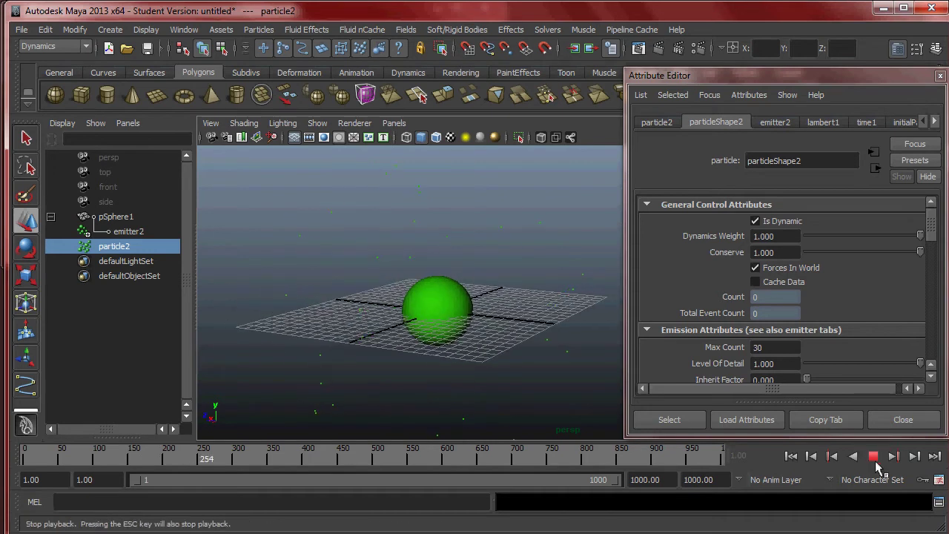
pyautogui.click(875, 458)
pyautogui.click(791, 458)
# Step: Set Max Count to -1, play the simulation for a while and return to the first frame
pyautogui.scroll(-3, 854, 371)
pyautogui.doubleClick(789, 303)
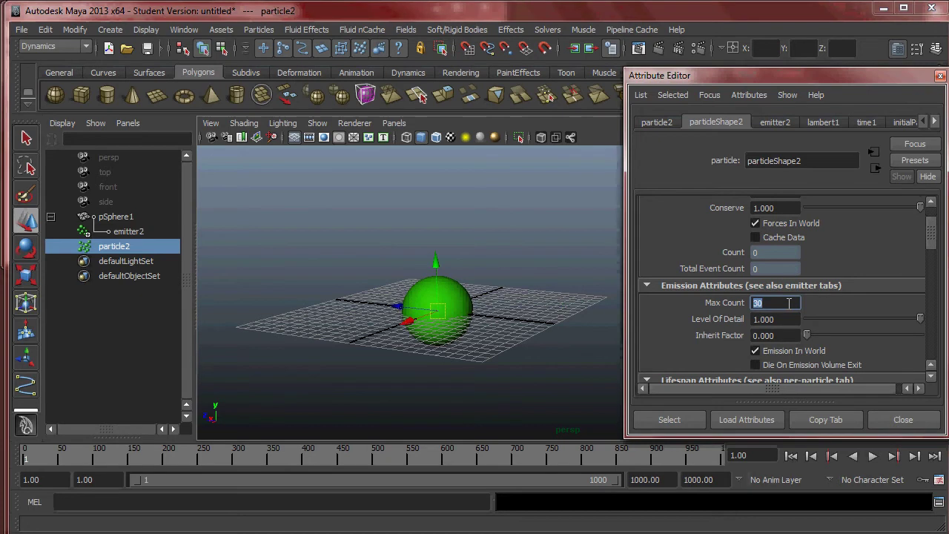
pyautogui.write('-1')
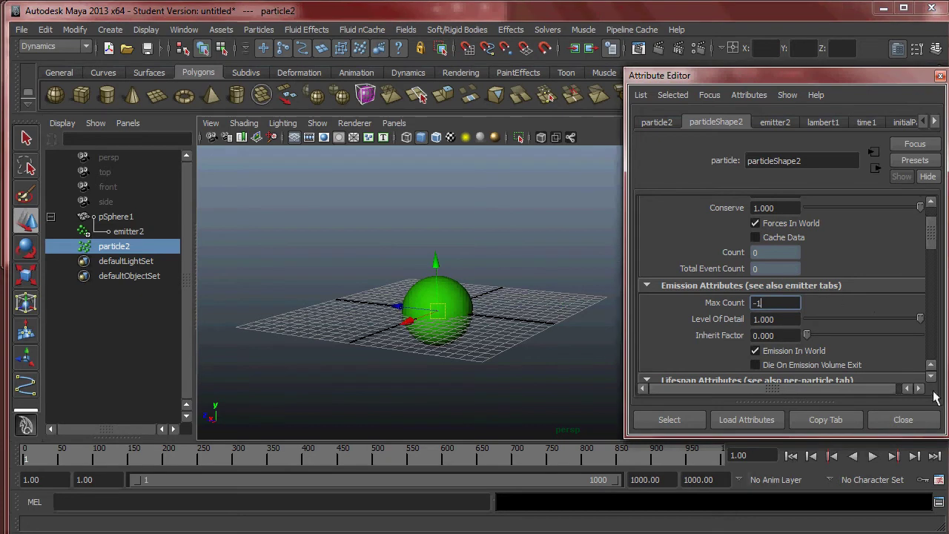
pyautogui.click(873, 456)
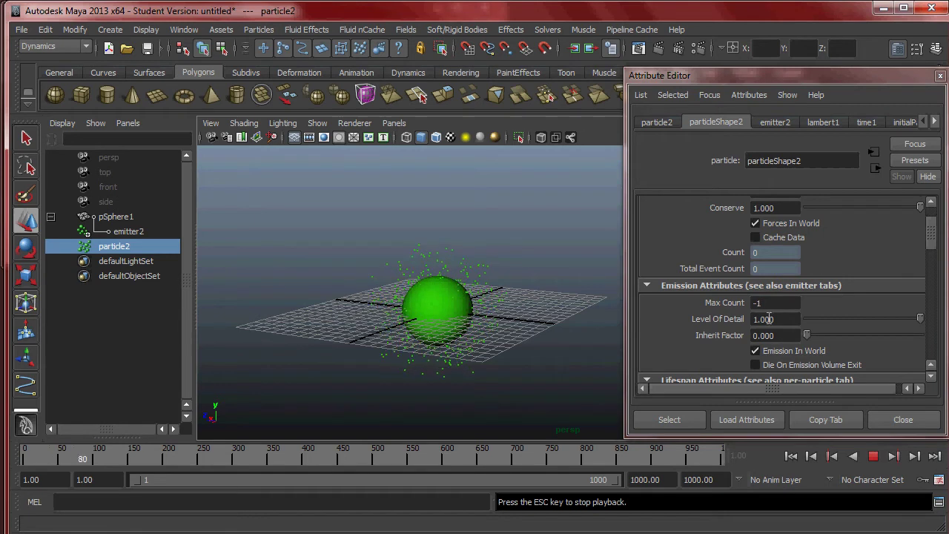
pyautogui.scroll(-2, 785, 318)
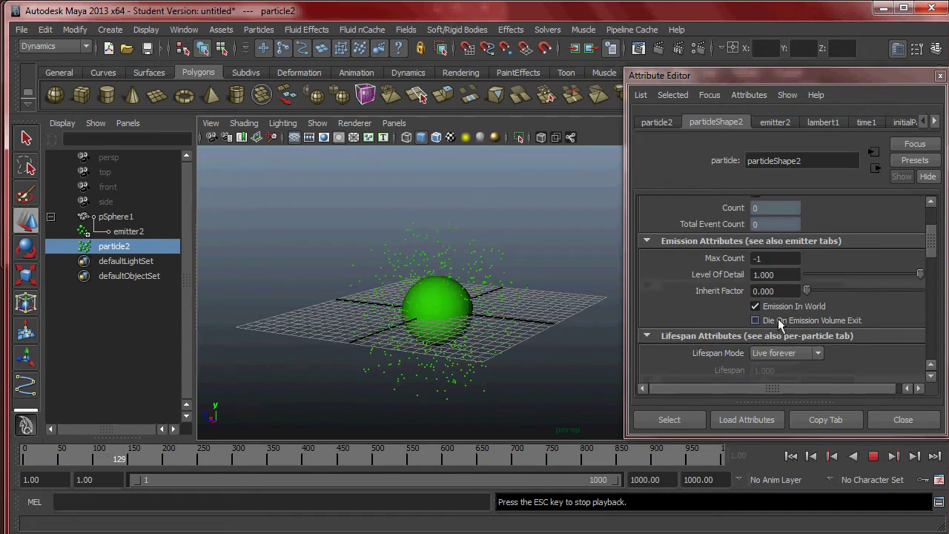
pyautogui.scroll(-2, 777, 318)
pyautogui.click(873, 457)
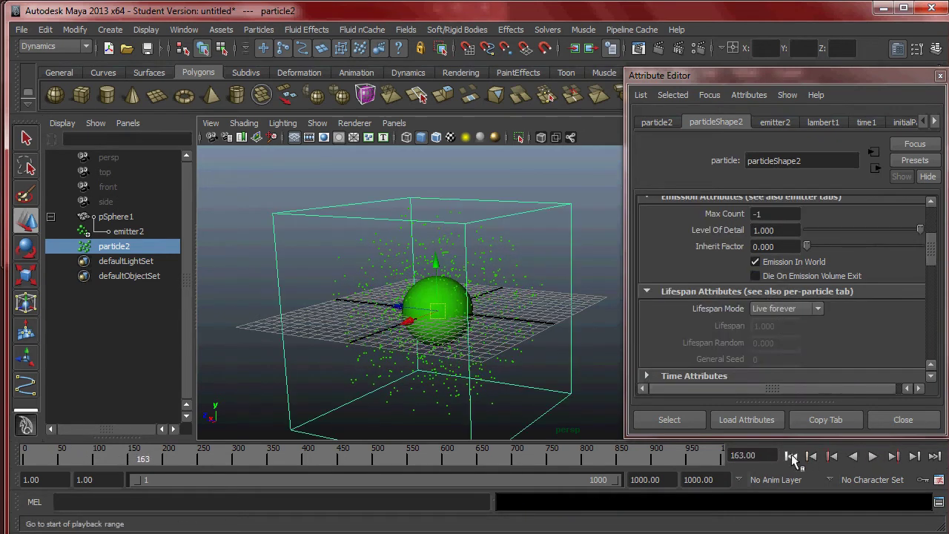
pyautogui.click(790, 456)
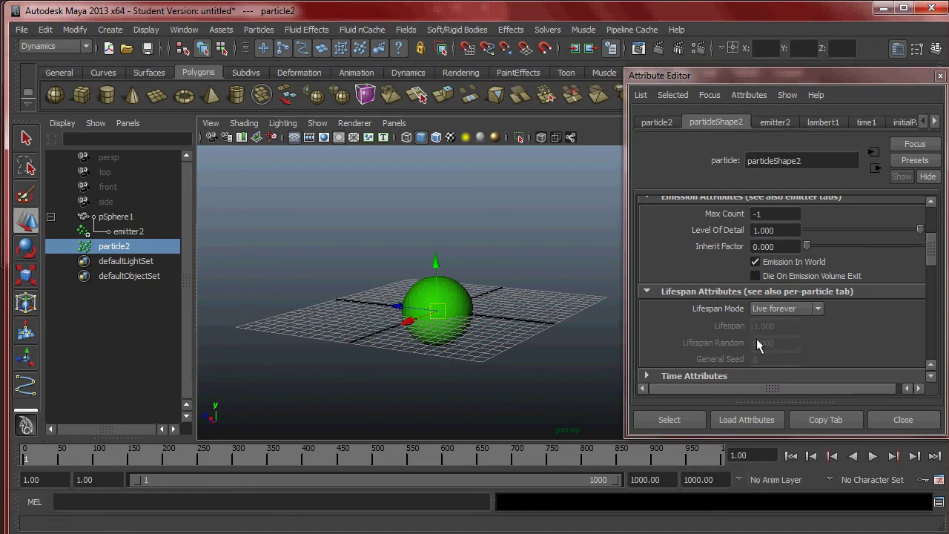
# Step: Change particleShape2's Lifespan Mode to Constant with a Lifespan of 3
pyautogui.click(778, 309)
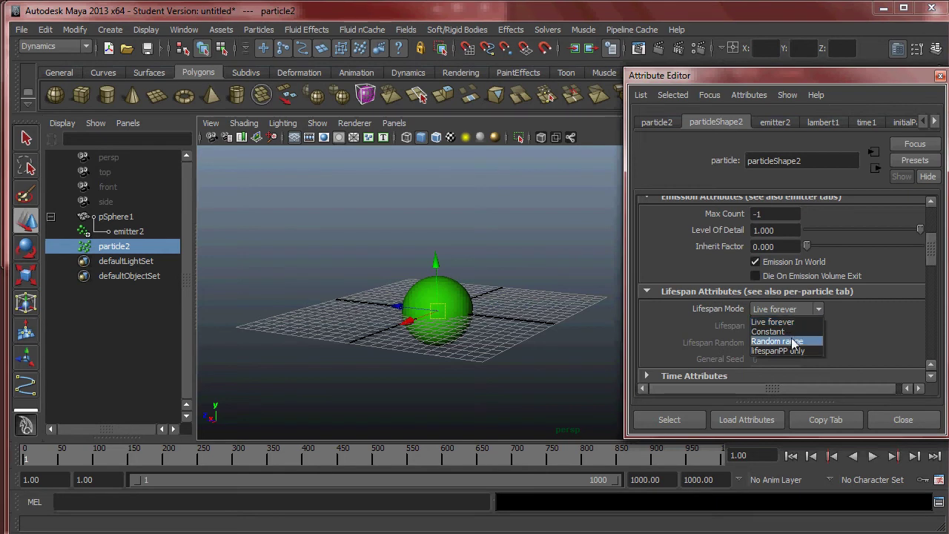
pyautogui.click(805, 331)
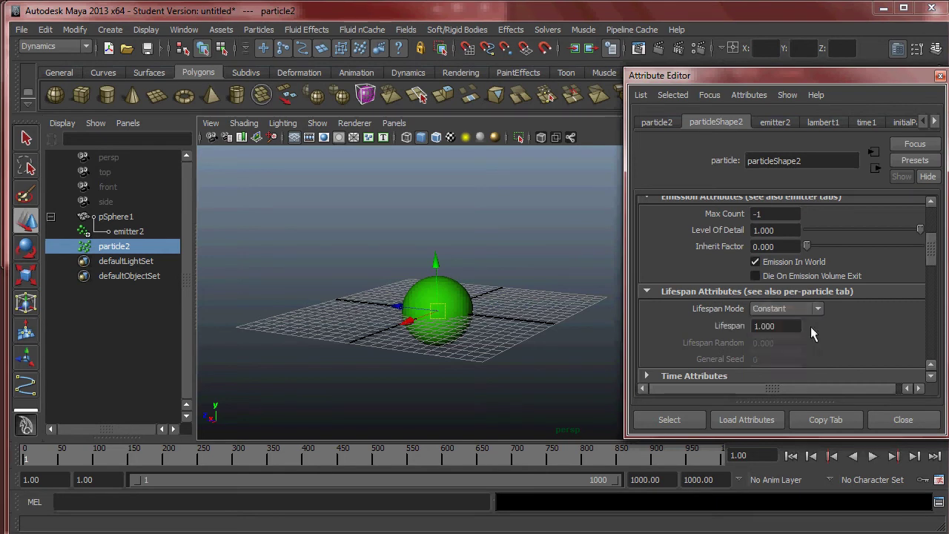
pyautogui.click(779, 329)
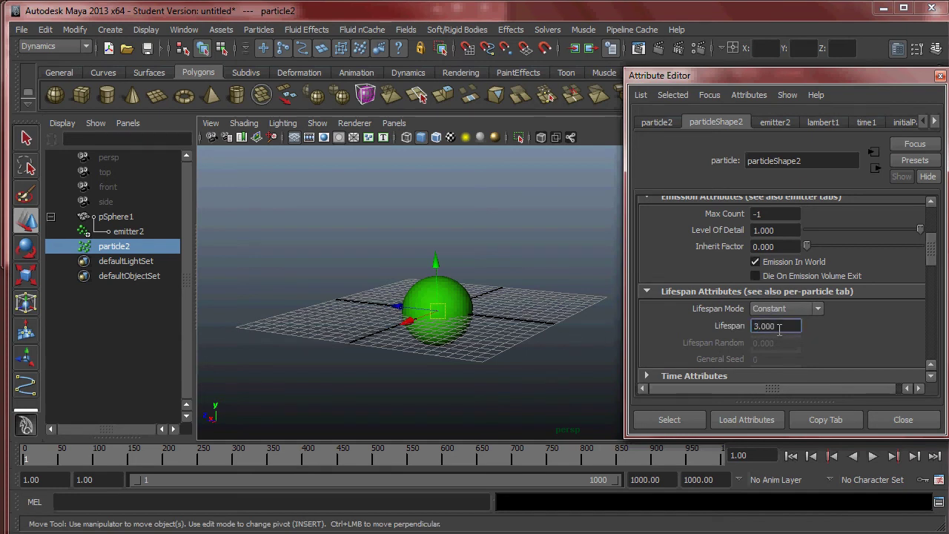
pyautogui.press('Return')
# Step: Play the simulation with the constant lifespan, view the particles around the sphere from several angles, and return to the first frame
pyautogui.scroll(5, 527, 324)
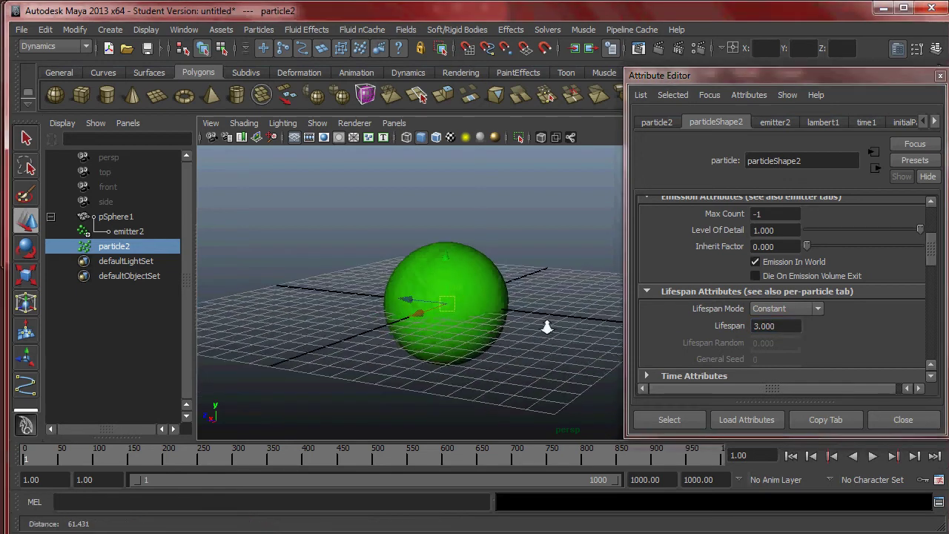
pyautogui.scroll(-1, 540, 324)
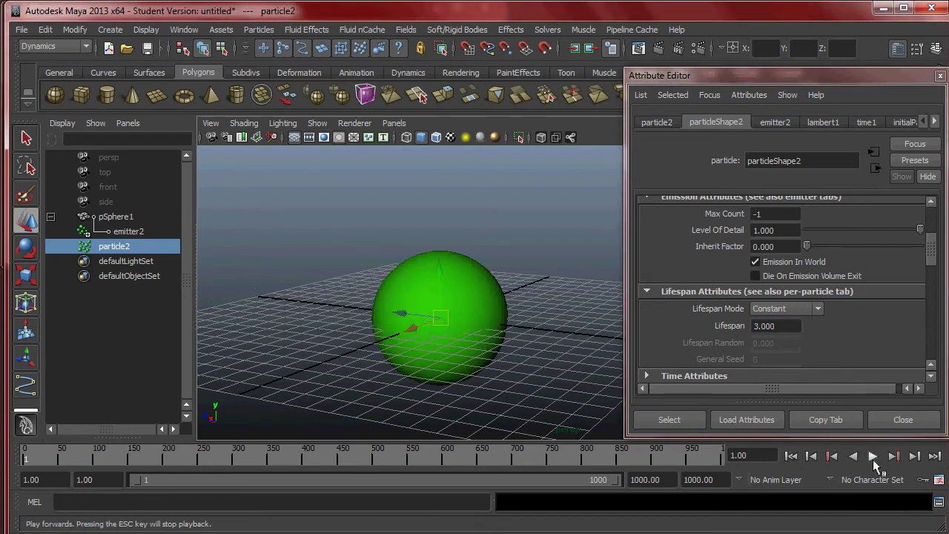
pyautogui.click(873, 457)
pyautogui.keyDown('alt'); pyautogui.moveTo(563, 363); pyautogui.dragTo(404, 319, button='right'); pyautogui.keyUp('alt')
pyautogui.keyDown('alt'); pyautogui.moveTo(470, 324); pyautogui.dragTo(422, 328, button='middle'); pyautogui.keyUp('alt')
pyautogui.keyDown('alt'); pyautogui.moveTo(423, 329); pyautogui.dragTo(507, 326, button='right'); pyautogui.keyUp('alt')
pyautogui.moveTo(507, 326)
pyautogui.keyDown('alt'); pyautogui.mouseDown(button='middle')
pyautogui.moveTo(492, 331)
pyautogui.moveTo(523, 337)
pyautogui.mouseUp(button='middle'); pyautogui.keyUp('alt')
pyautogui.keyDown('alt'); pyautogui.moveTo(522, 337); pyautogui.dragTo(470, 326, button='right'); pyautogui.keyUp('alt')
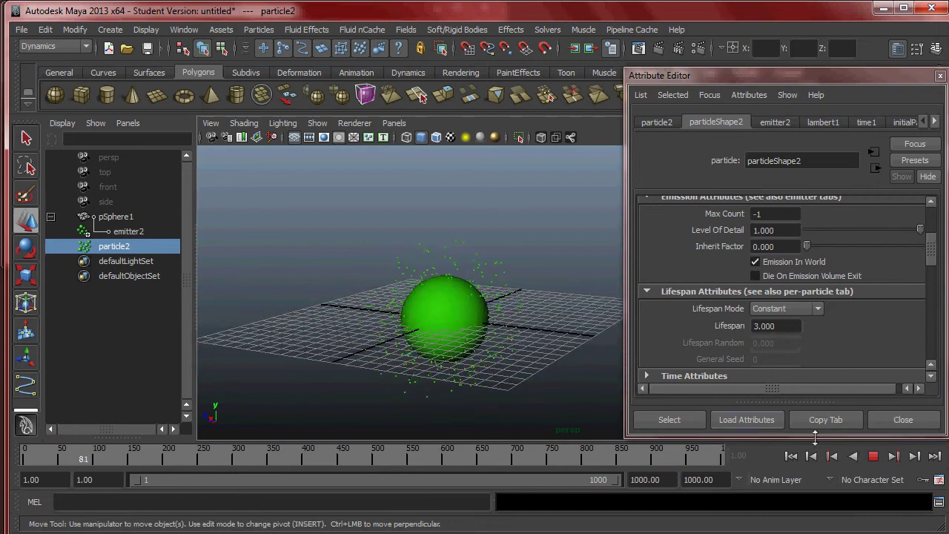
pyautogui.keyDown('alt'); pyautogui.moveTo(510, 349); pyautogui.dragTo(354, 221); pyautogui.keyUp('alt')
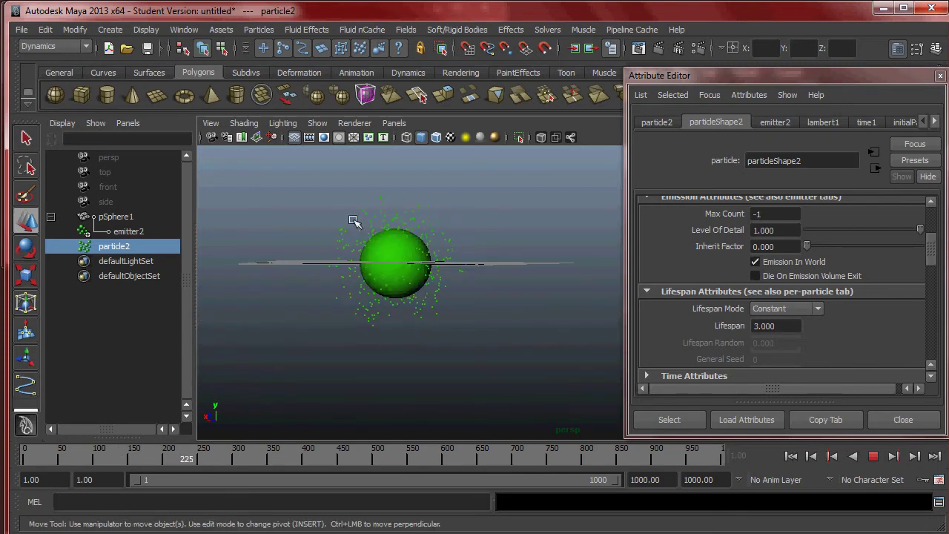
pyautogui.keyDown('alt'); pyautogui.moveTo(313, 180); pyautogui.dragTo(442, 208); pyautogui.keyUp('alt')
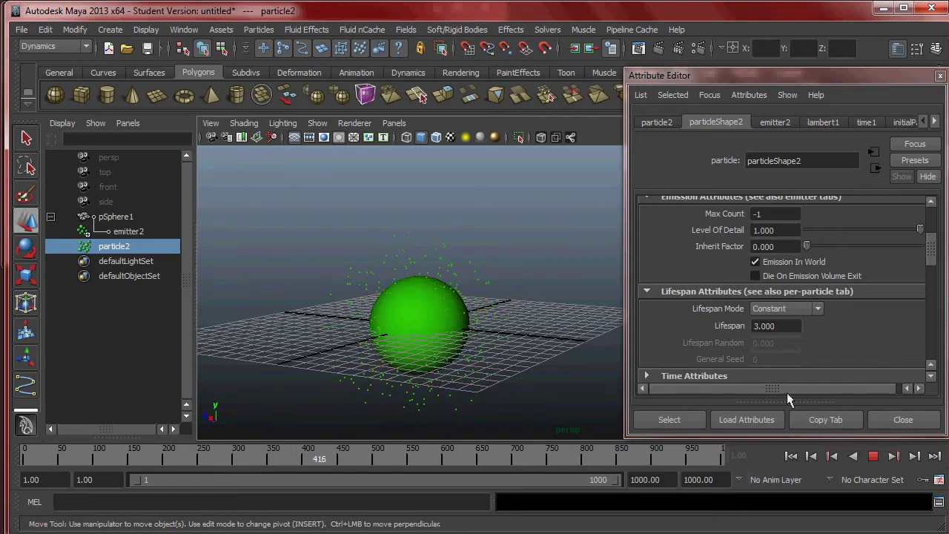
pyautogui.click(875, 456)
pyautogui.click(791, 456)
# Step: Change particleShape2's Lifespan Mode to Random range with a Lifespan of 3 and a Lifespan Random of 10
pyautogui.click(808, 309)
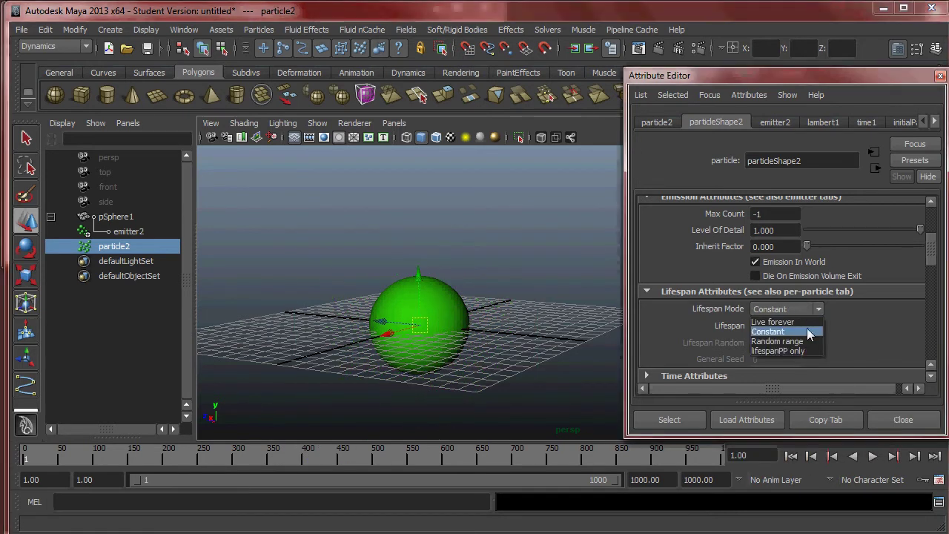
pyautogui.click(807, 341)
pyautogui.click(793, 327)
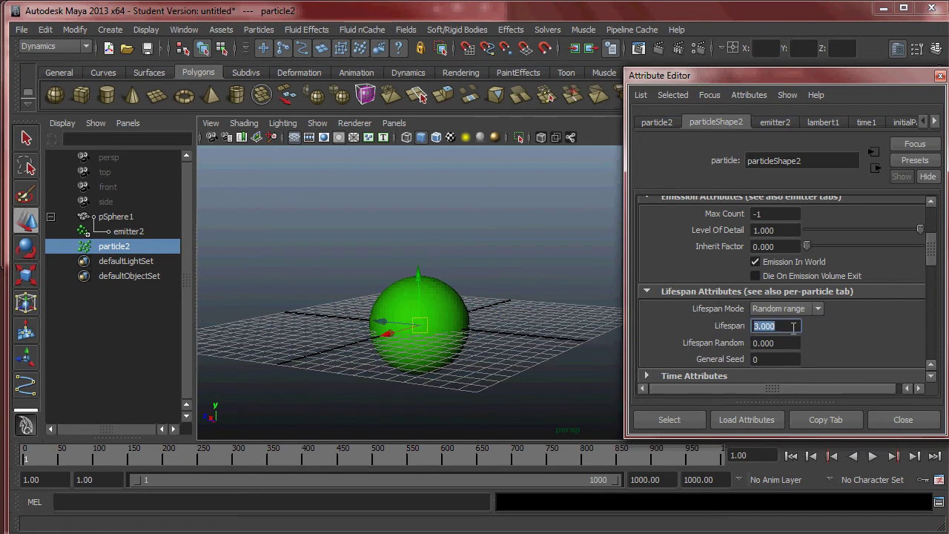
pyautogui.write('5')
pyautogui.click(782, 343)
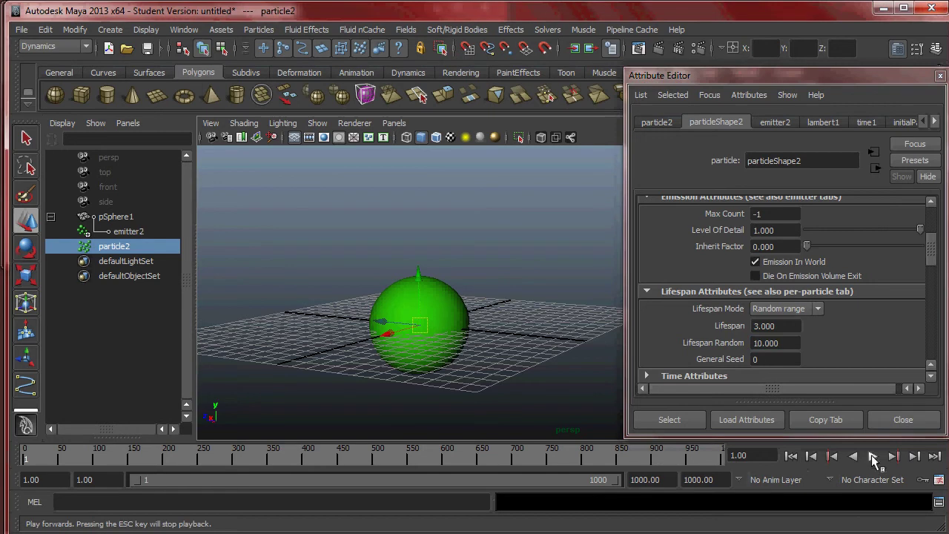
# Step: Play the random-range simulation, watch how far the particles travel from the sphere, and stop playback
pyautogui.click(871, 456)
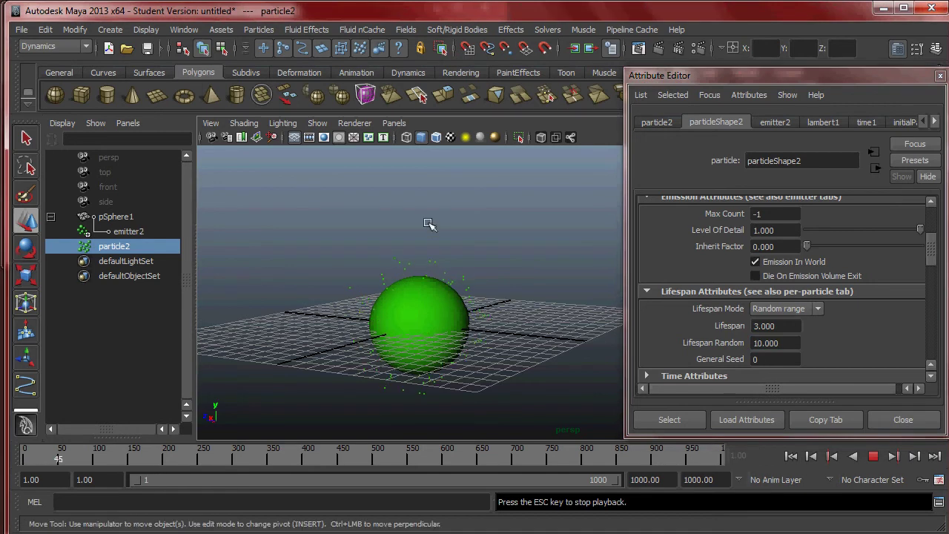
pyautogui.keyDown('alt'); pyautogui.moveTo(386, 229); pyautogui.dragTo(453, 250, button='middle'); pyautogui.keyUp('alt')
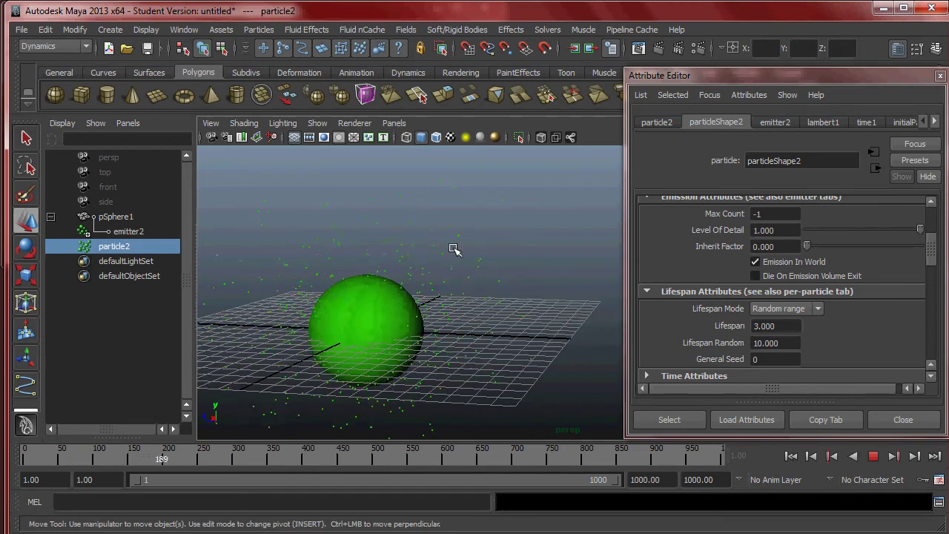
pyautogui.click(873, 456)
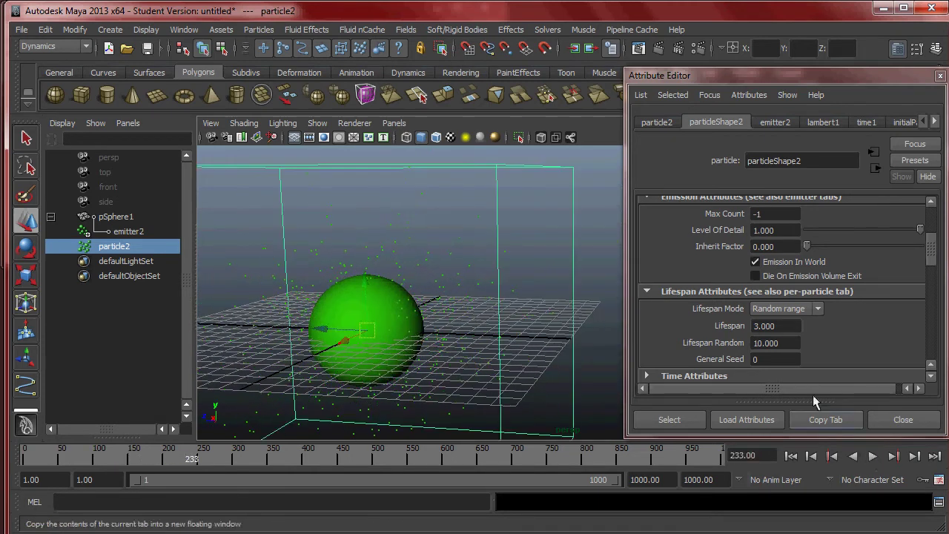
# Step: Set particleShape2's Lifespan to 2 and its Lifespan Random to 2
pyautogui.doubleClick(783, 327)
pyautogui.write('1')
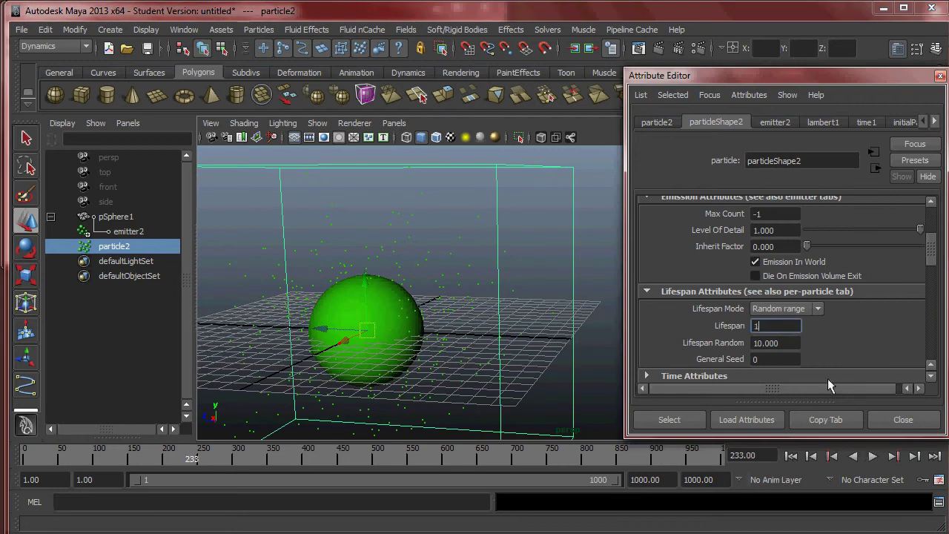
pyautogui.doubleClick(792, 344)
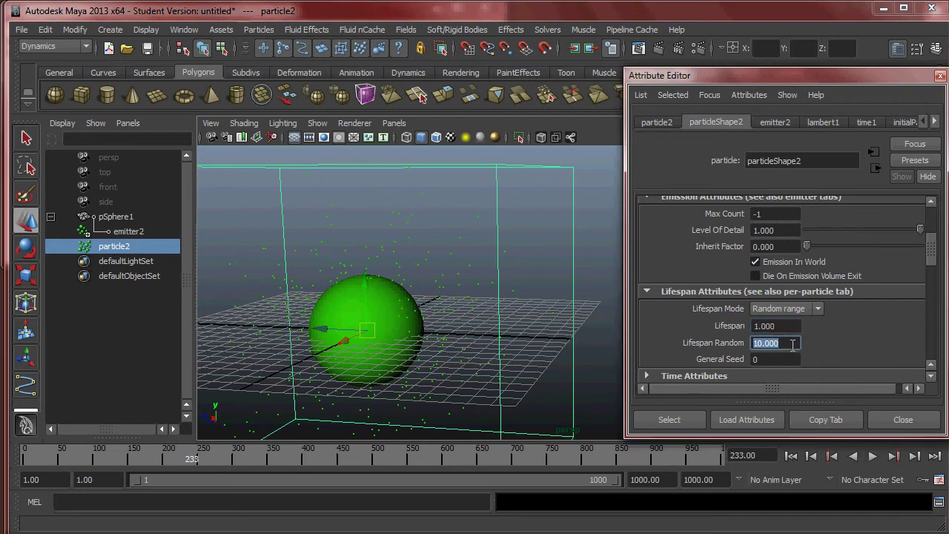
pyautogui.doubleClick(779, 327)
pyautogui.write('2')
pyautogui.press('Tab')
pyautogui.write('2')
pyautogui.press('Return')
# Step: Play the simulation from the first frame and examine from several angles how the particles die off around the sphere
pyautogui.click(811, 456)
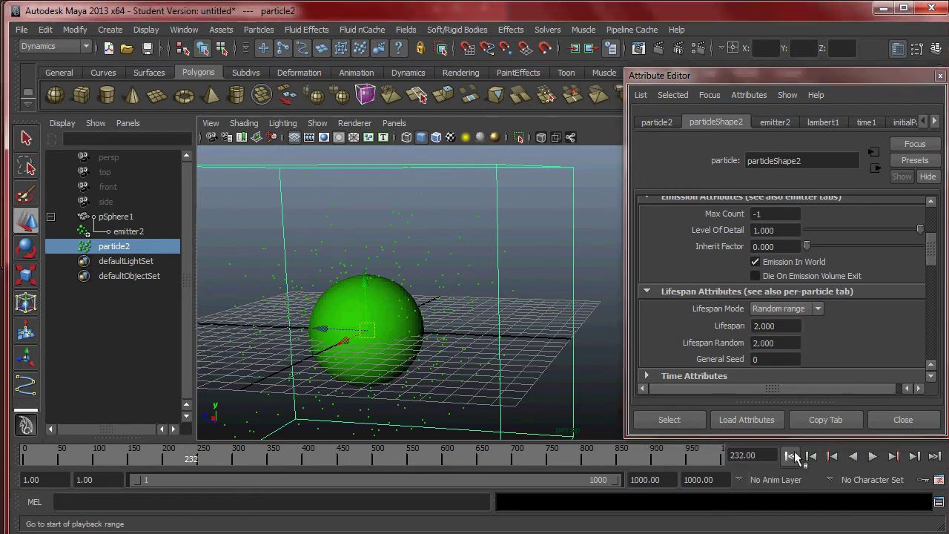
pyautogui.click(790, 456)
pyautogui.click(872, 456)
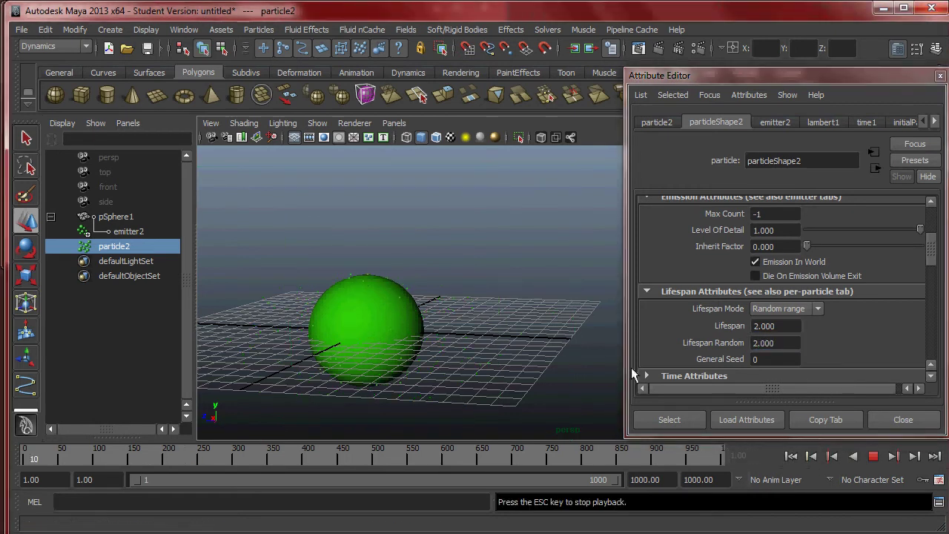
pyautogui.keyDown('alt'); pyautogui.moveTo(376, 345); pyautogui.dragTo(551, 346, button='middle'); pyautogui.keyUp('alt')
pyautogui.keyDown('alt'); pyautogui.moveTo(551, 346); pyautogui.dragTo(593, 343); pyautogui.keyUp('alt')
pyautogui.keyDown('alt'); pyautogui.moveTo(474, 335); pyautogui.dragTo(525, 334, button='right'); pyautogui.keyUp('alt')
pyautogui.keyDown('alt'); pyautogui.moveTo(525, 334); pyautogui.dragTo(547, 315); pyautogui.keyUp('alt')
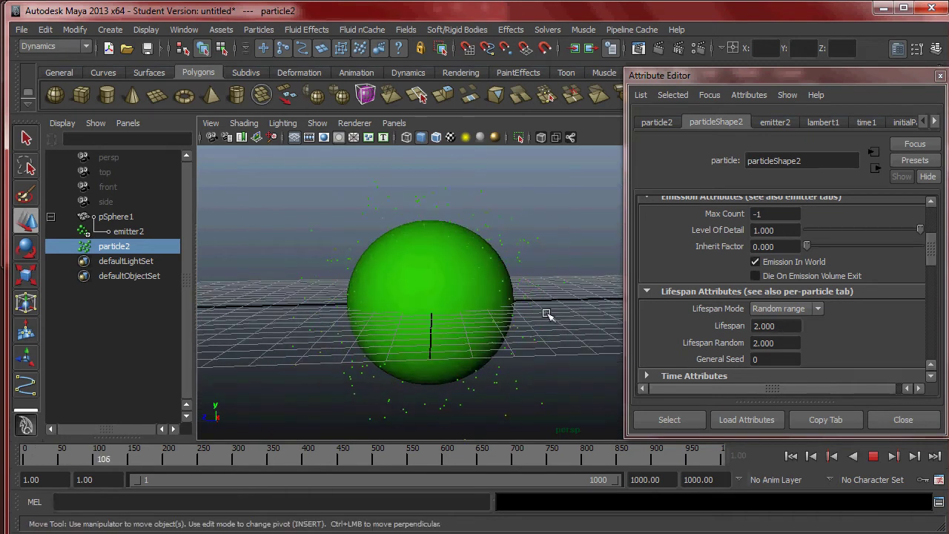
pyautogui.scroll(-3, 546, 313)
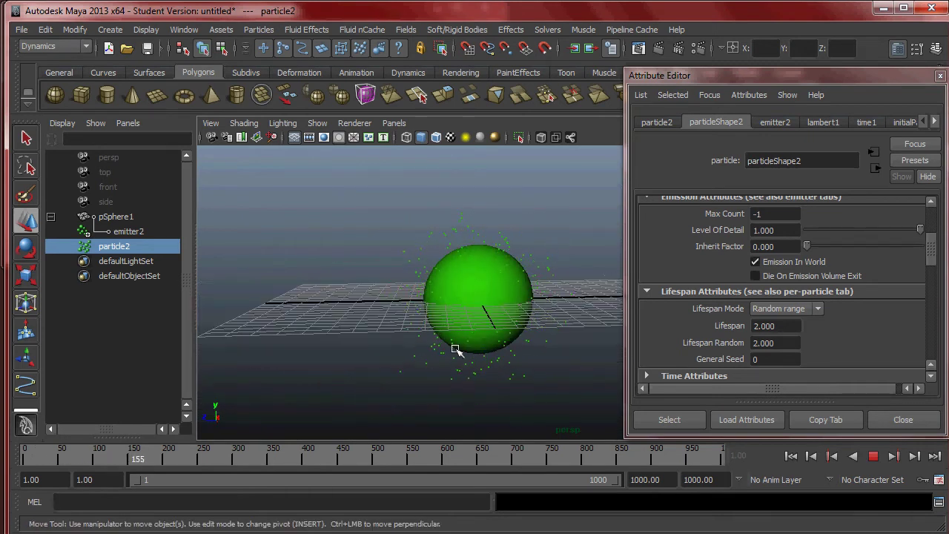
pyautogui.keyDown('alt'); pyautogui.moveTo(536, 309); pyautogui.dragTo(473, 305); pyautogui.keyUp('alt')
pyautogui.keyDown('alt'); pyautogui.moveTo(463, 304); pyautogui.dragTo(479, 309, button='right'); pyautogui.keyUp('alt')
pyautogui.keyDown('alt'); pyautogui.moveTo(433, 297); pyautogui.dragTo(468, 291, button='middle'); pyautogui.keyUp('alt')
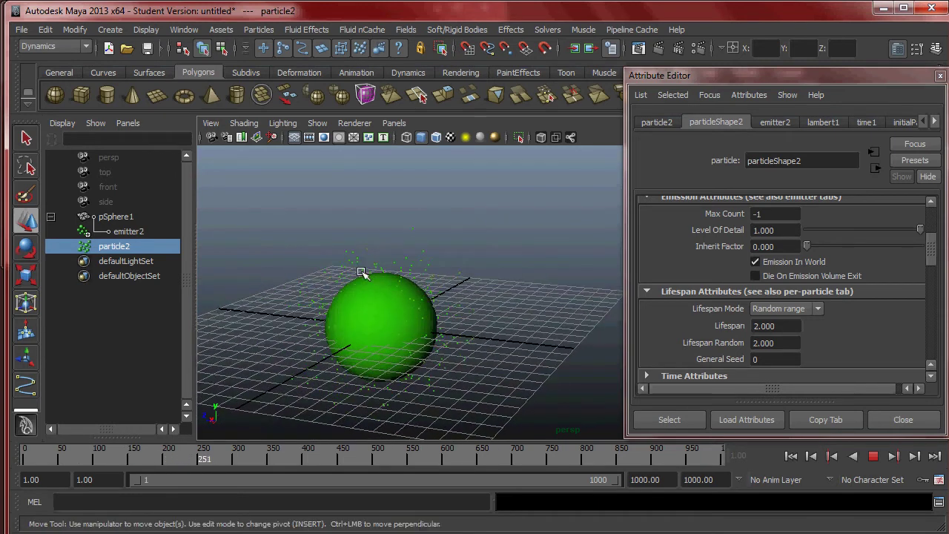
# Step: Set Lifespan Random to 10, play the simulation from the first frame for a while, and rewind
pyautogui.doubleClick(764, 343)
pyautogui.write('10')
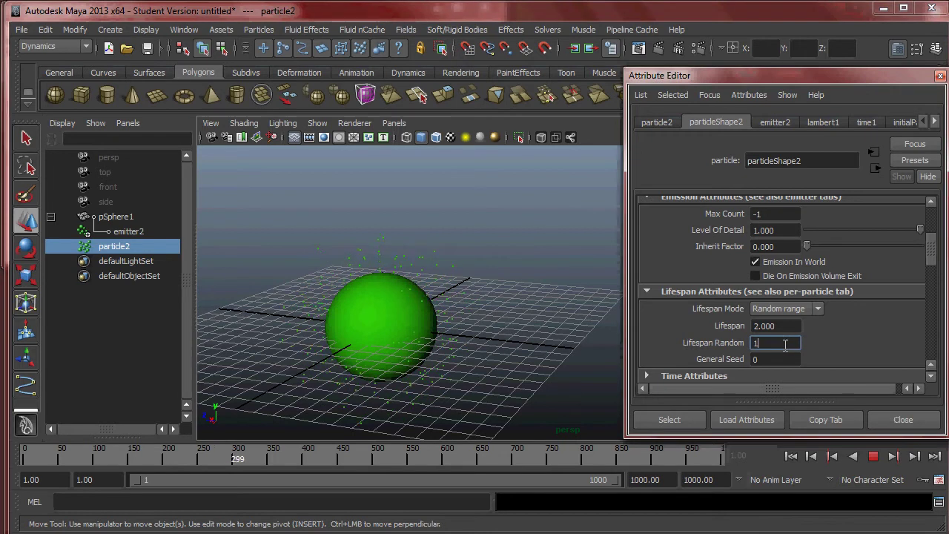
pyautogui.click(874, 456)
pyautogui.click(791, 456)
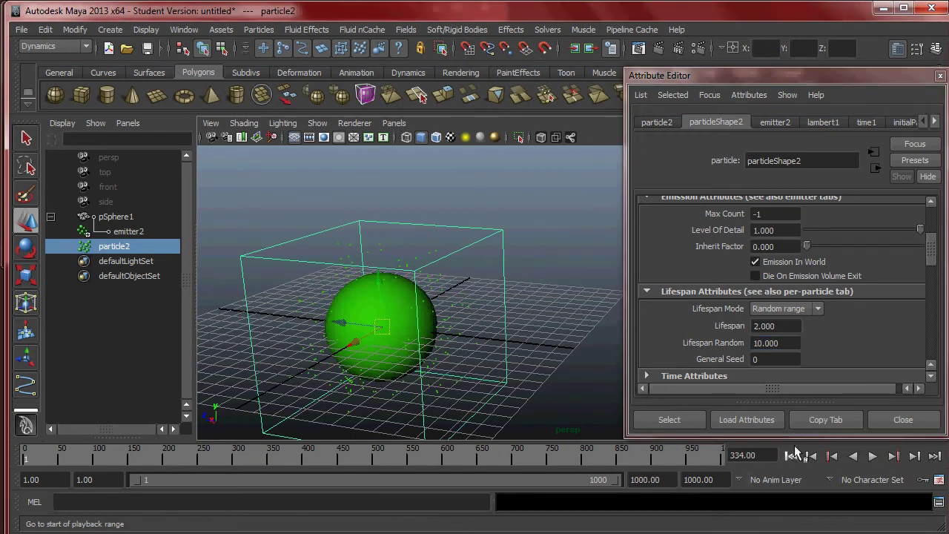
pyautogui.click(873, 455)
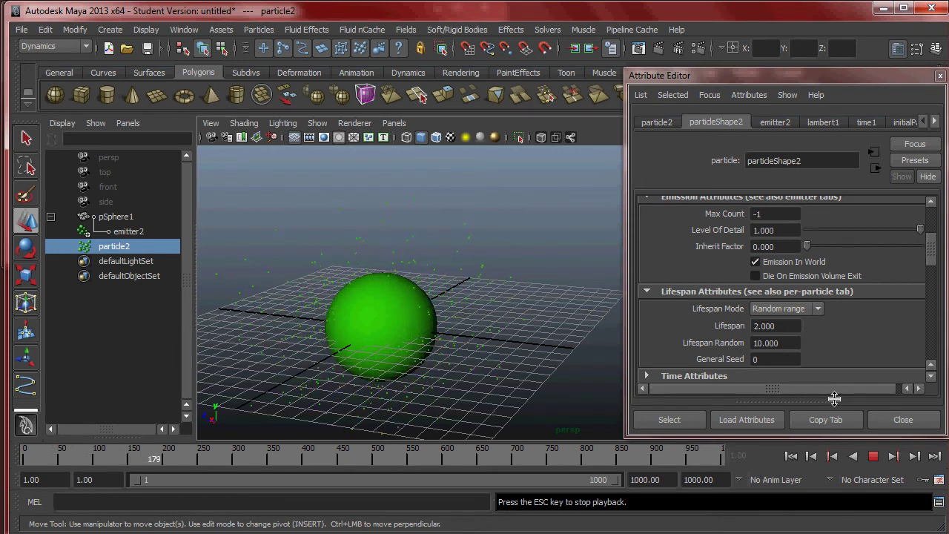
pyautogui.click(873, 456)
pyautogui.click(790, 456)
# Step: Set Lifespan to 10, play the simulation from the first frame while viewing the particles around the sphere, and stop playback
pyautogui.doubleClick(781, 327)
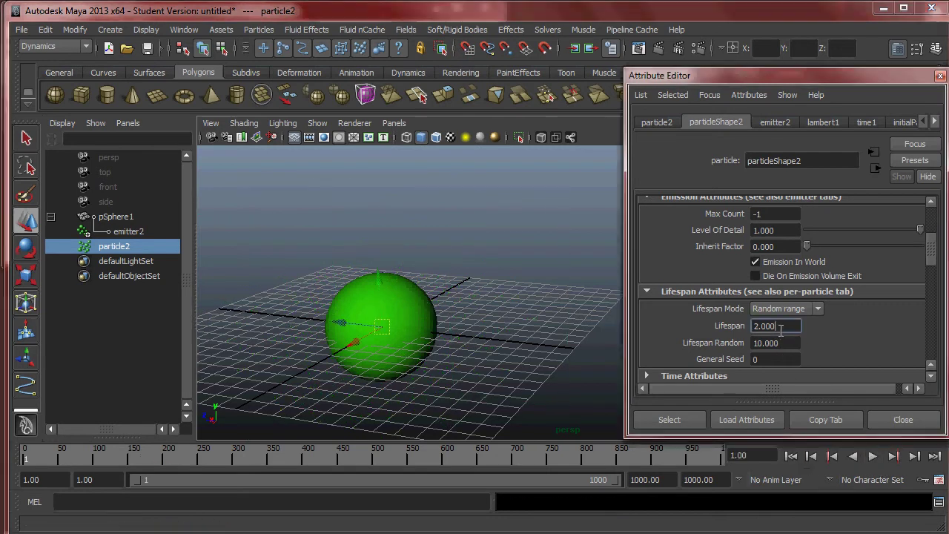
pyautogui.write('10')
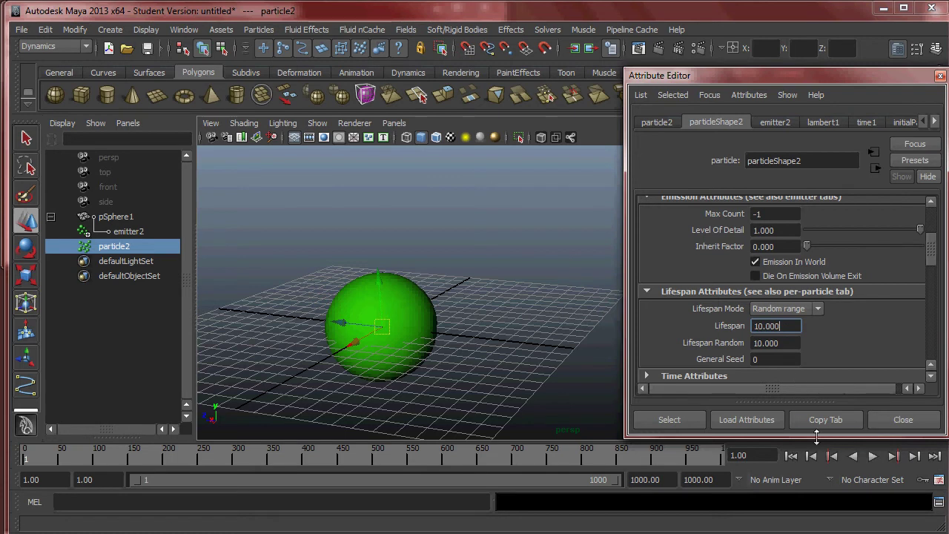
pyautogui.click(790, 457)
pyautogui.click(871, 458)
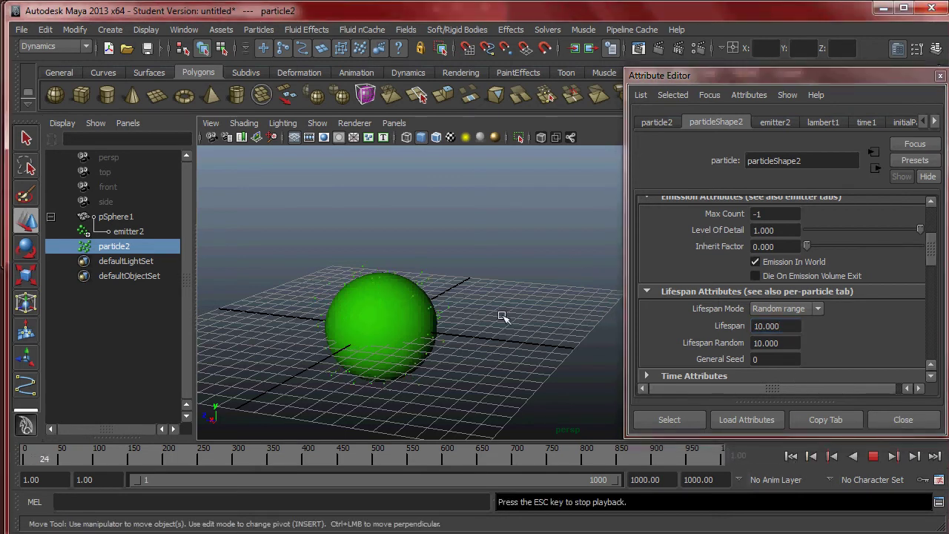
pyautogui.keyDown('alt'); pyautogui.moveTo(454, 311); pyautogui.dragTo(526, 298); pyautogui.keyUp('alt')
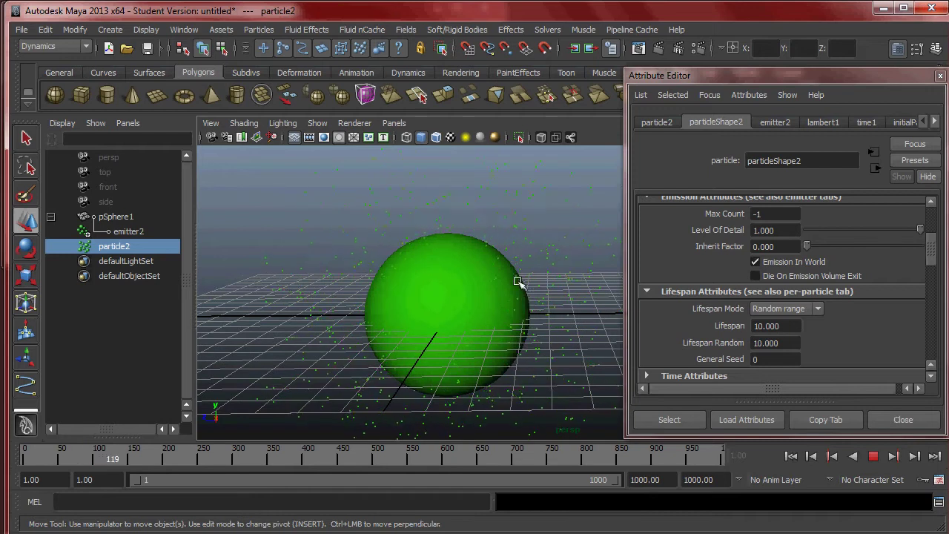
pyautogui.keyDown('alt'); pyautogui.moveTo(517, 280); pyautogui.dragTo(447, 248, button='right'); pyautogui.keyUp('alt')
pyautogui.keyDown('alt'); pyautogui.moveTo(464, 247); pyautogui.dragTo(434, 246, button='middle'); pyautogui.keyUp('alt')
pyautogui.click(873, 456)
# Step: Set Lifespan Random to 1, play the simulation from the first frame while viewing the particles, and rewind
pyautogui.doubleClick(795, 343)
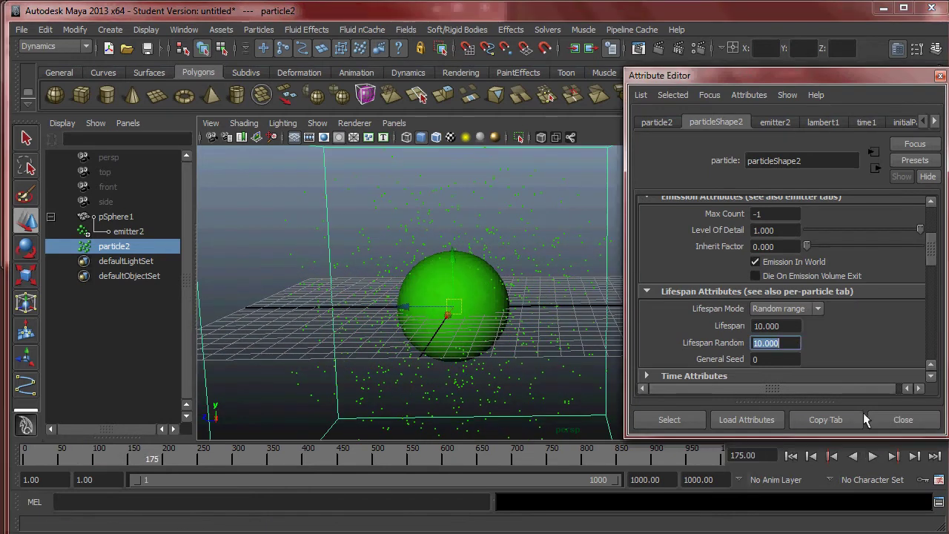
pyautogui.write('1')
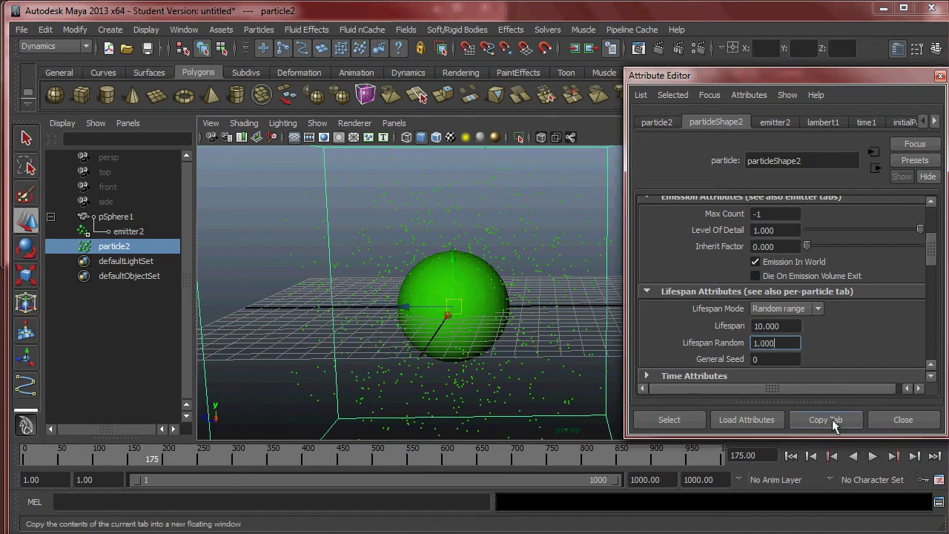
pyautogui.click(791, 456)
pyautogui.click(870, 458)
pyautogui.keyDown('alt'); pyautogui.moveTo(508, 332); pyautogui.dragTo(449, 335, button='middle'); pyautogui.keyUp('alt')
pyautogui.keyDown('alt'); pyautogui.moveTo(449, 335); pyautogui.dragTo(542, 364, button='right'); pyautogui.keyUp('alt')
pyautogui.keyDown('alt'); pyautogui.moveTo(506, 362); pyautogui.dragTo(465, 326); pyautogui.keyUp('alt')
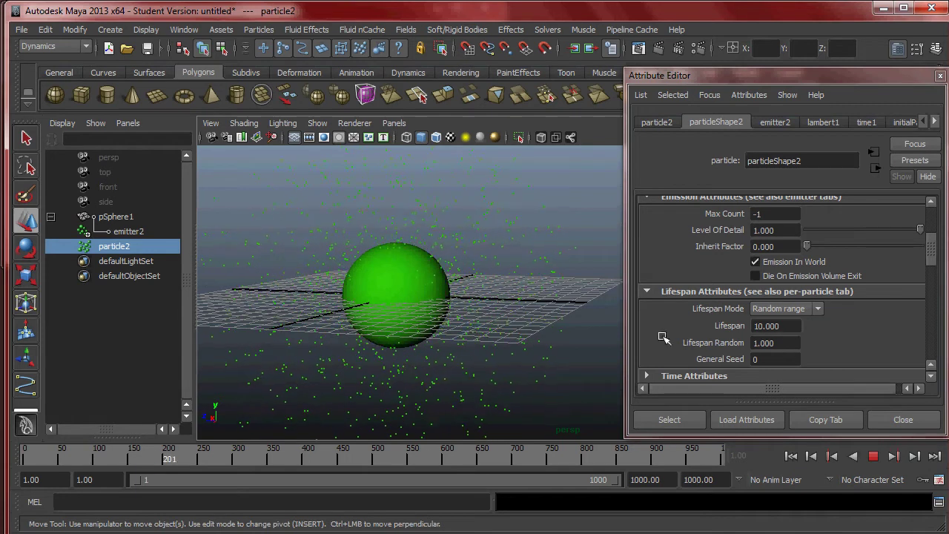
pyautogui.click(873, 457)
pyautogui.click(792, 455)
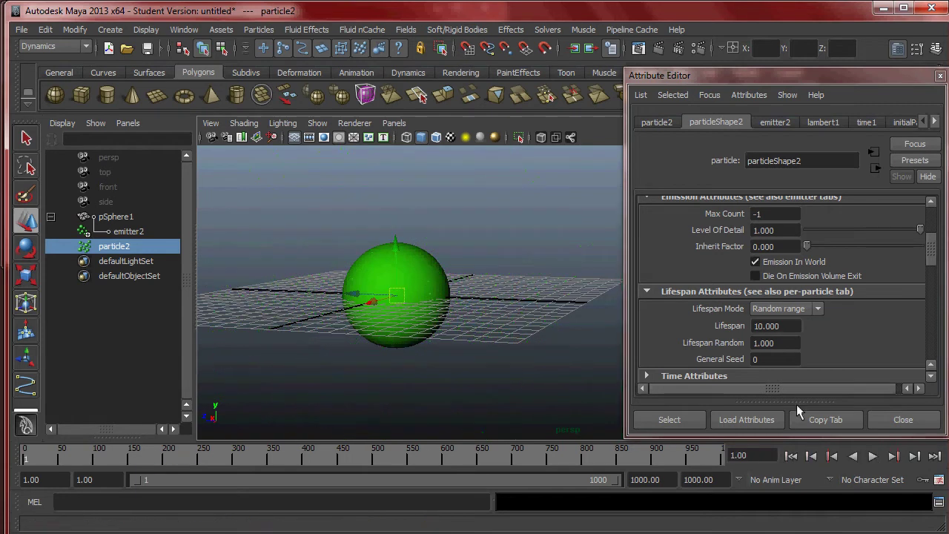
# Step: Set Lifespan Random to 50, play the simulation for a while, and stop playback
pyautogui.click(780, 345)
pyautogui.write('50')
pyautogui.press('Return')
pyautogui.click(873, 457)
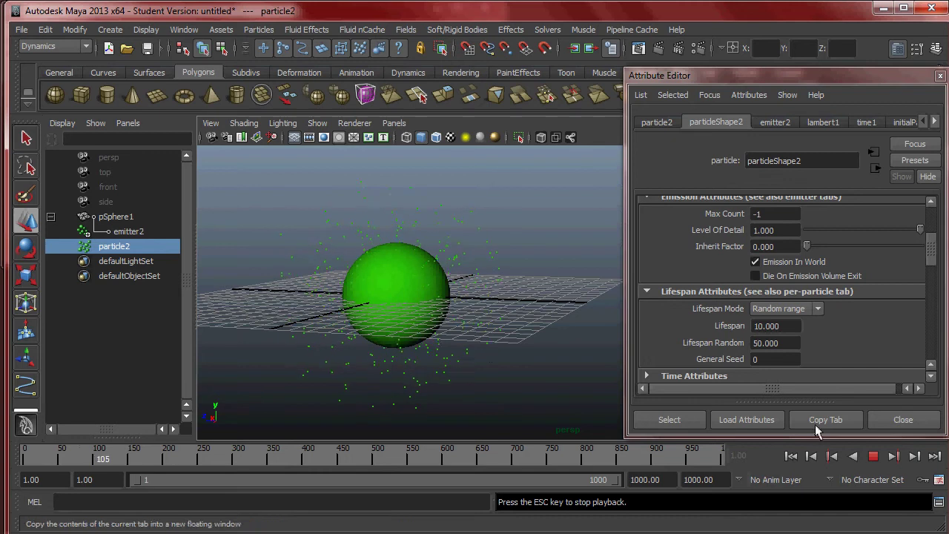
pyautogui.click(873, 457)
# Step: Switch particleShape2's Lifespan Mode to Constant with a Lifespan of 5 and return to the first frame
pyautogui.click(782, 309)
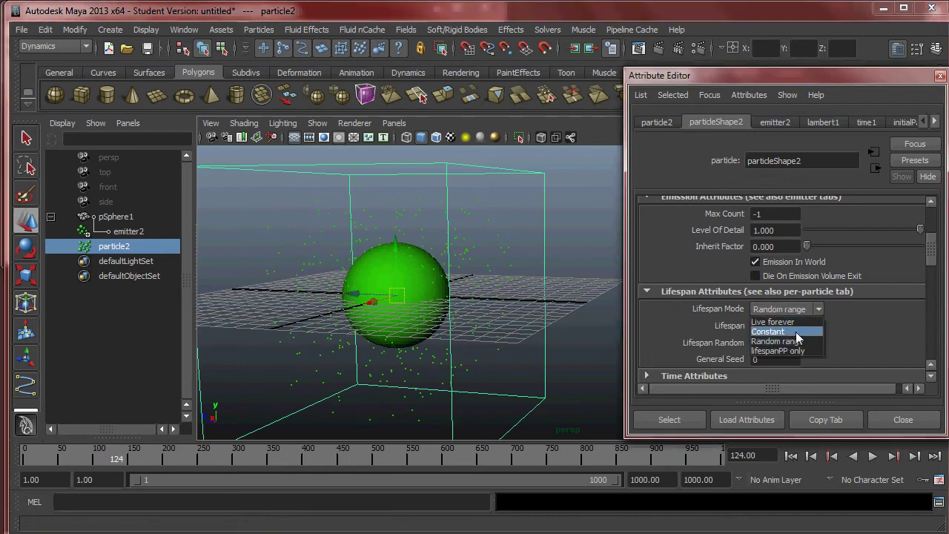
pyautogui.click(774, 334)
pyautogui.doubleClick(793, 326)
pyautogui.write('5.000')
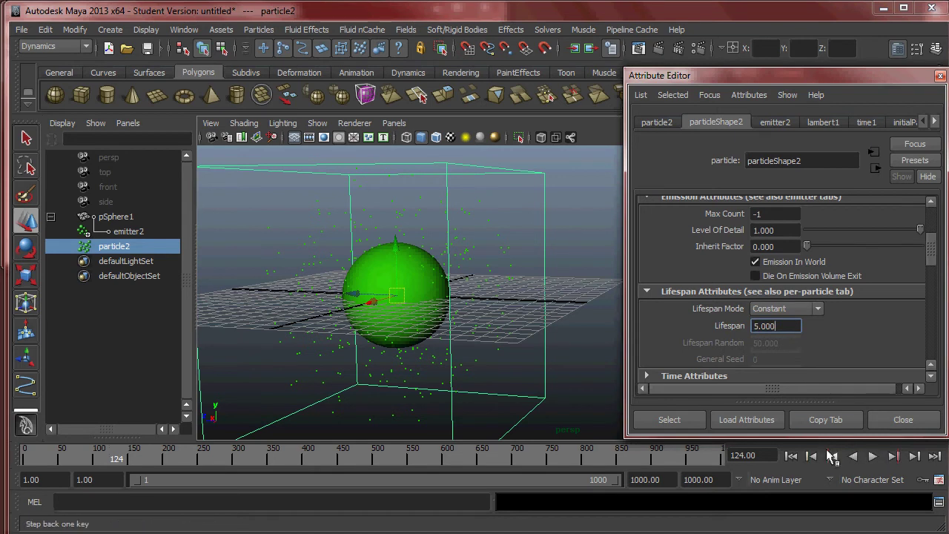
pyautogui.click(790, 456)
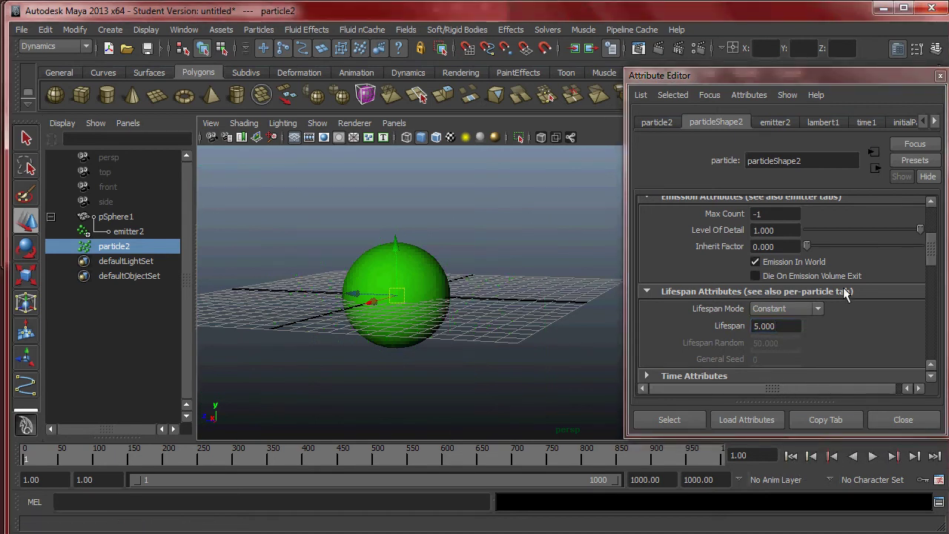
# Step: Set particleShape2's constant Lifespan to 3
pyautogui.scroll(2, 845, 292)
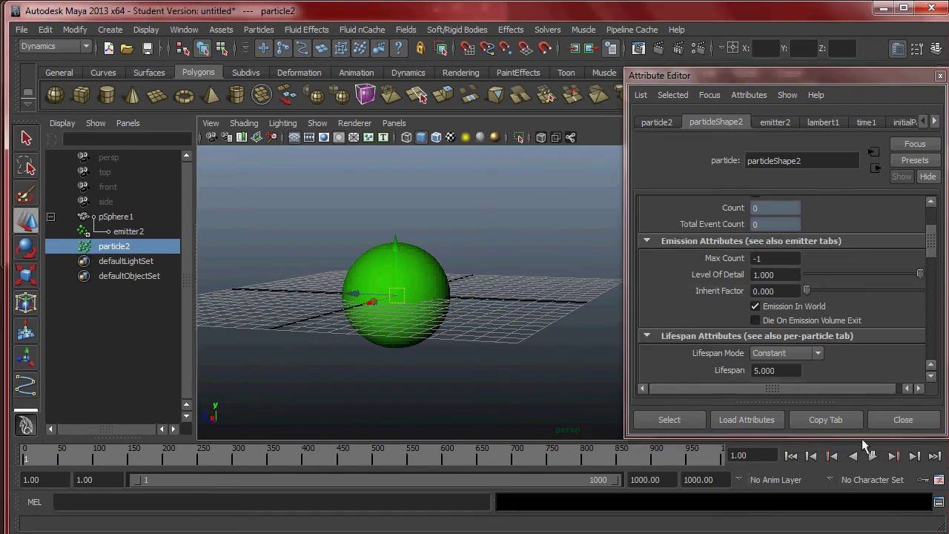
pyautogui.doubleClick(798, 370)
pyautogui.write('3')
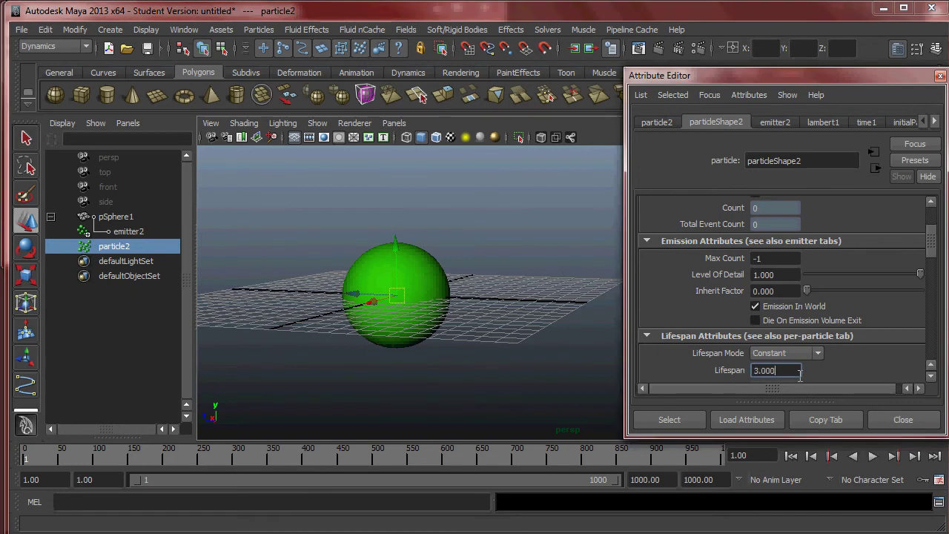
# Step: Set particleShape2's Max Count to 20 and play the simulation from the first frame
pyautogui.click(781, 258)
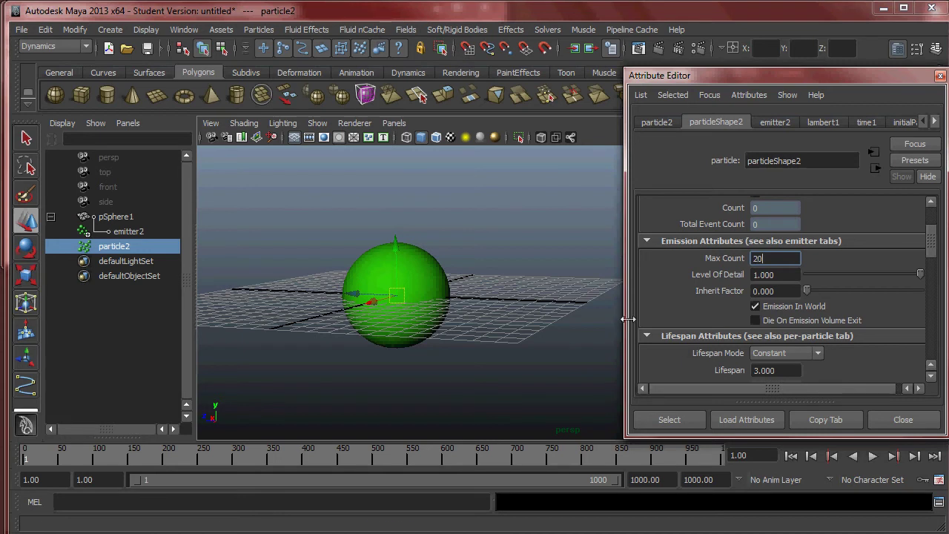
pyautogui.scroll(5, 476, 316)
pyautogui.keyDown('alt'); pyautogui.moveTo(476, 316); pyautogui.dragTo(568, 328, button='middle'); pyautogui.keyUp('alt')
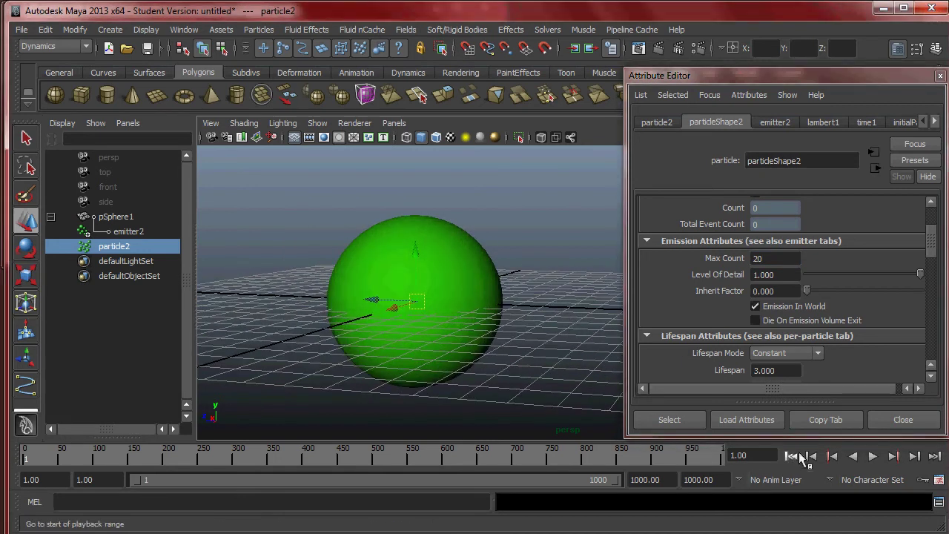
pyautogui.click(873, 456)
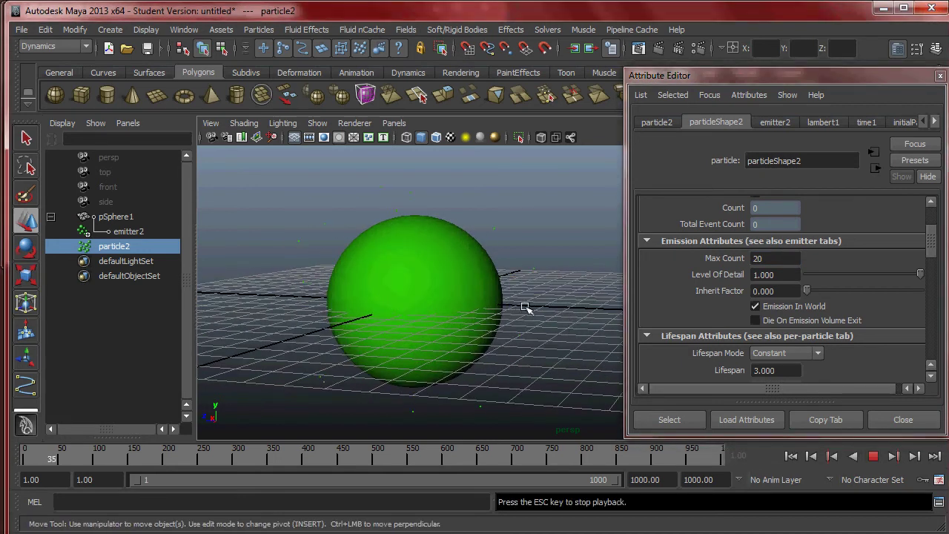
# Step: Reframe the playing particles around the sphere and switch the viewport to wireframe display
pyautogui.keyDown('alt'); pyautogui.moveTo(526, 311); pyautogui.dragTo(477, 312, button='right'); pyautogui.keyUp('alt')
pyautogui.moveTo(477, 311)
pyautogui.keyDown('alt'); pyautogui.mouseDown()
pyautogui.moveTo(467, 314)
pyautogui.moveTo(480, 332)
pyautogui.moveTo(511, 321)
pyautogui.moveTo(490, 291)
pyautogui.moveTo(482, 297)
pyautogui.mouseUp(); pyautogui.keyUp('alt')
pyautogui.keyDown('alt'); pyautogui.moveTo(484, 297); pyautogui.dragTo(505, 299, button='middle'); pyautogui.keyUp('alt')
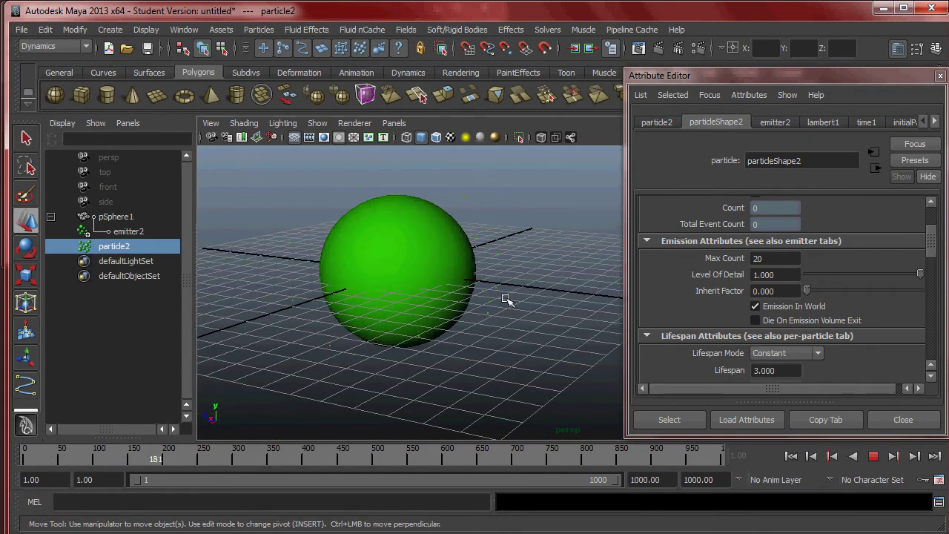
pyautogui.press('4')
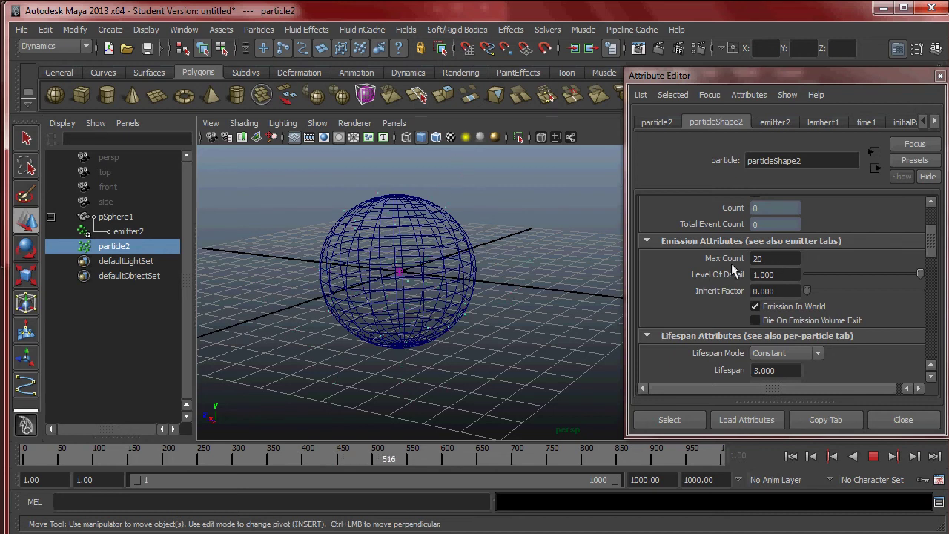
# Step: Try a Max Count of 100 during playback, and reduce it to 50
pyautogui.click(768, 258)
pyautogui.write('100')
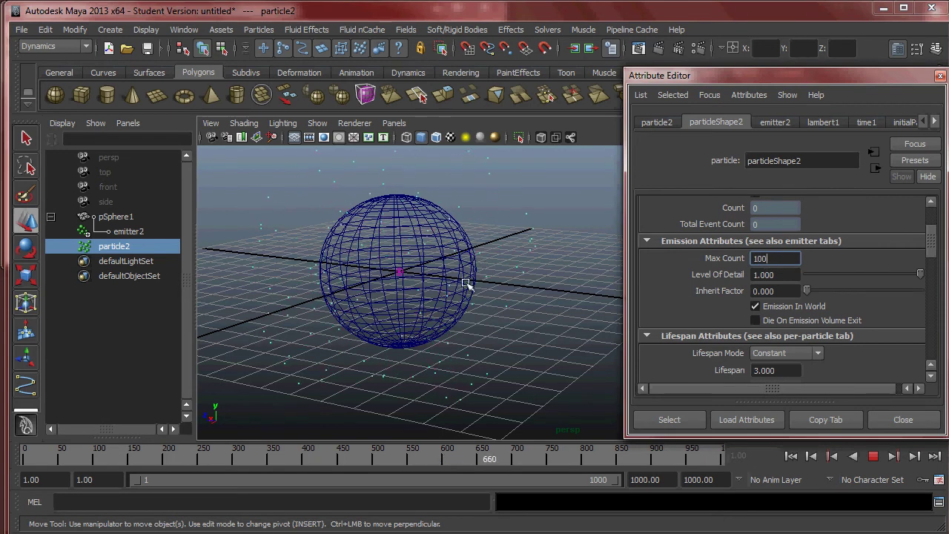
pyautogui.doubleClick(784, 258)
pyautogui.write('50')
pyautogui.click(818, 453)
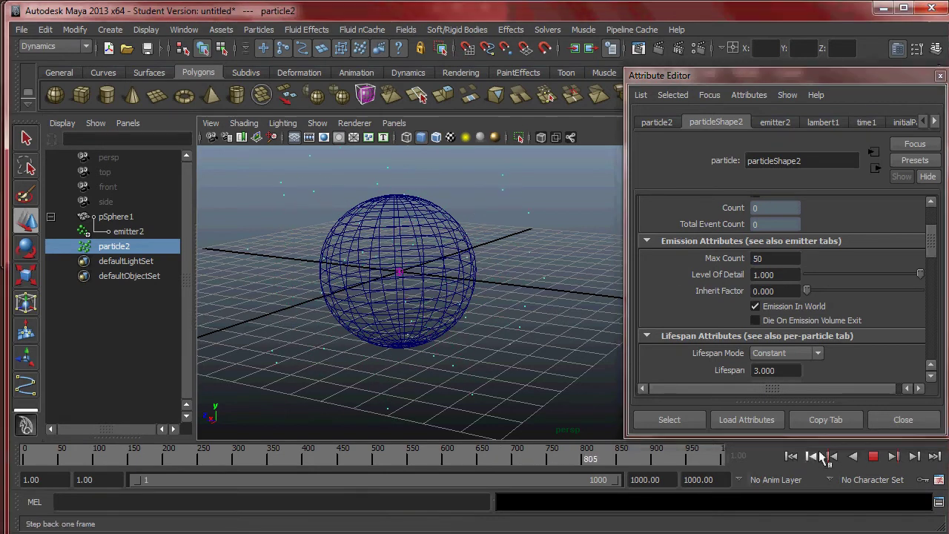
# Step: Stop playback, replay the simulation from the first frame with the 50-particle limit, and rewind
pyautogui.click(873, 455)
pyautogui.click(805, 456)
pyautogui.click(874, 456)
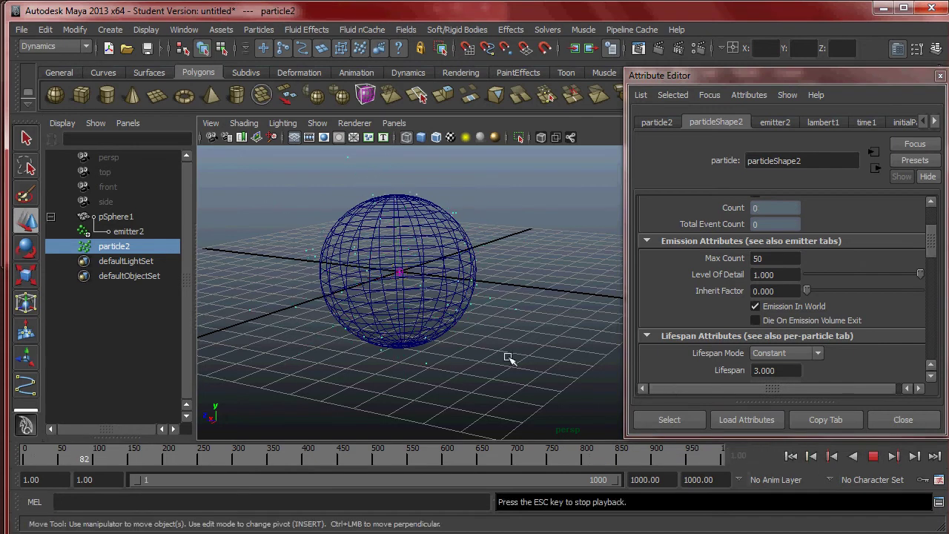
pyautogui.click(874, 456)
pyautogui.click(790, 456)
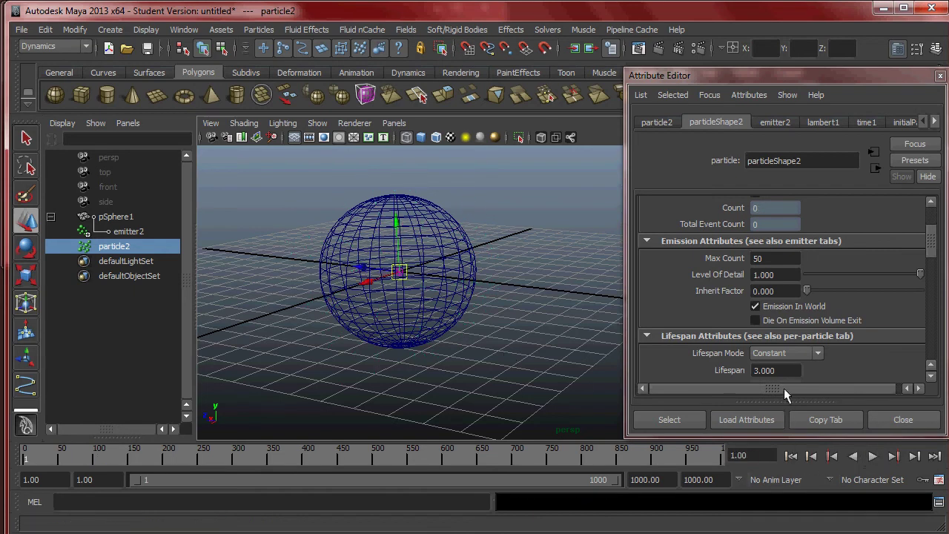
# Step: Set the constant Lifespan to 5, play the simulation for a while, and rewind to the first frame
pyautogui.click(789, 371)
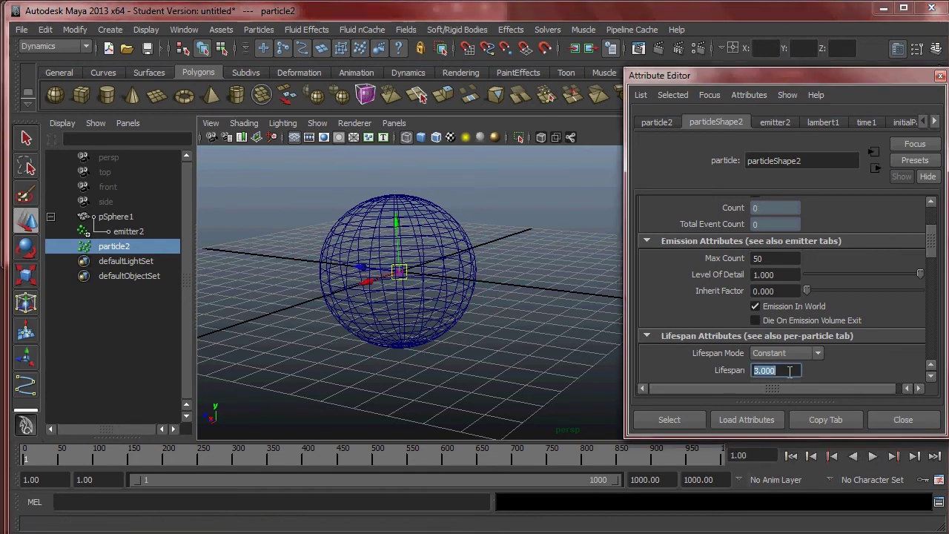
pyautogui.write('5')
pyautogui.press('Return')
pyautogui.click(874, 456)
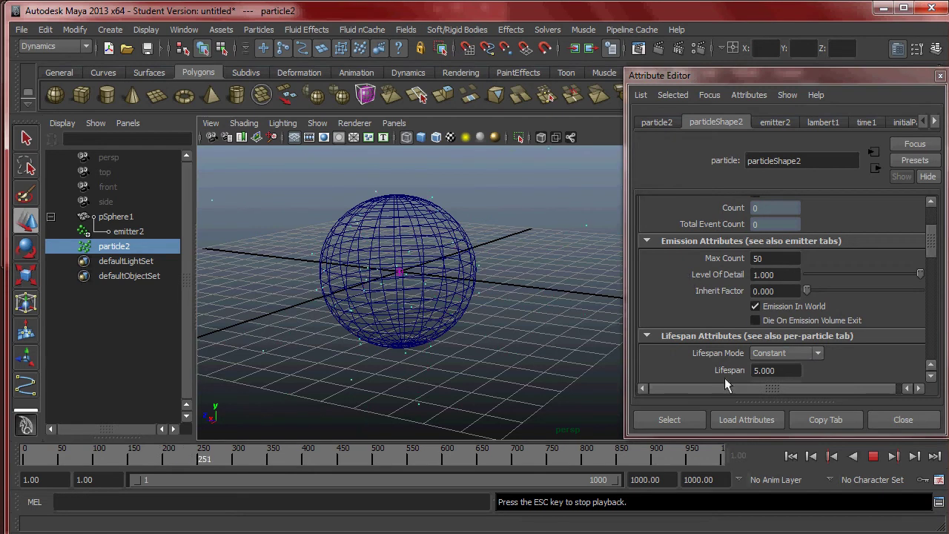
pyautogui.click(872, 456)
pyautogui.click(790, 456)
# Step: Set particleShape2's Start Frame to -50 in the Time Attributes and play the simulation briefly
pyautogui.moveTo(931, 249); pyautogui.dragTo(939, 280)
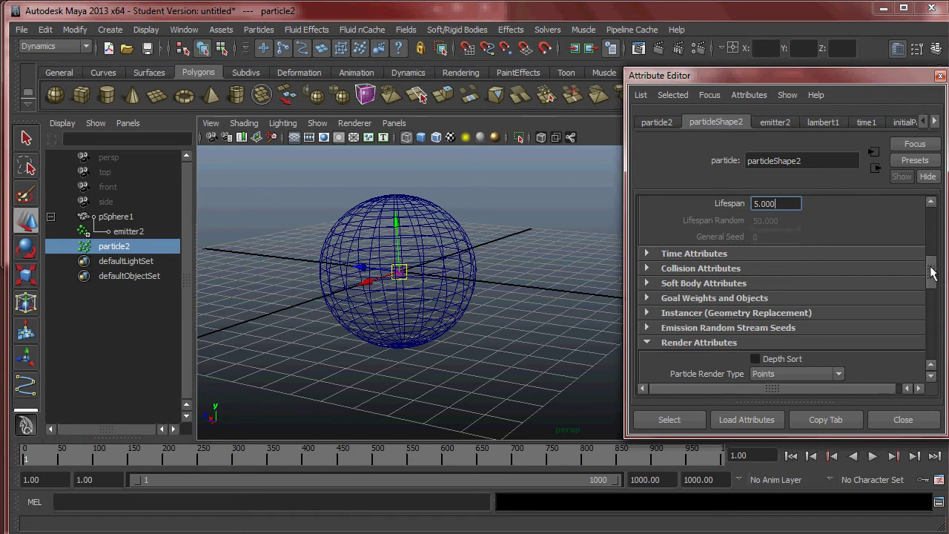
pyautogui.scroll(-2, 885, 275)
pyautogui.click(648, 210)
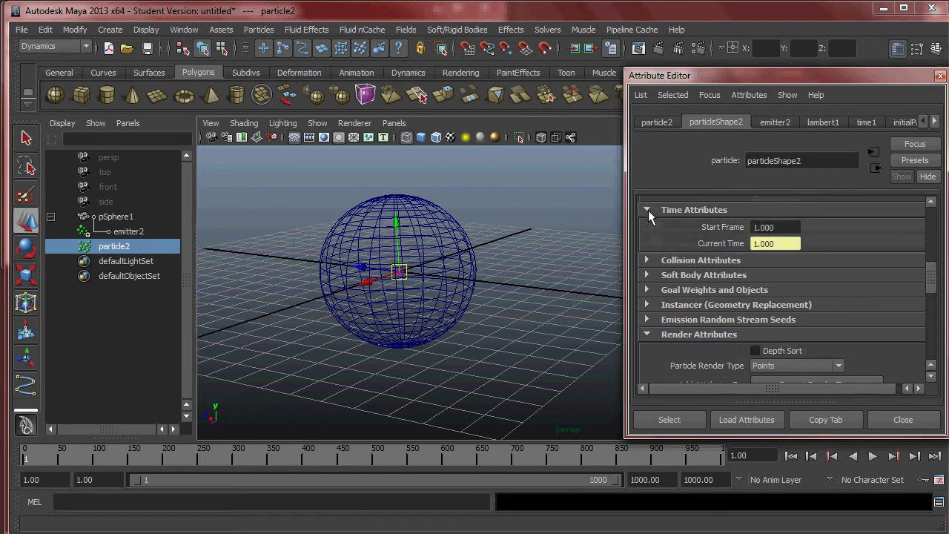
pyautogui.click(781, 231)
pyautogui.write('-50')
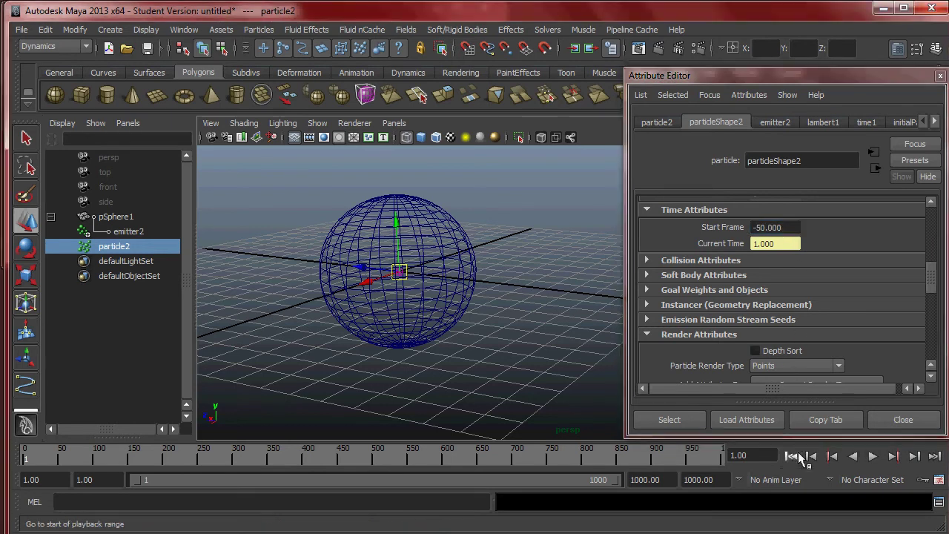
pyautogui.click(872, 456)
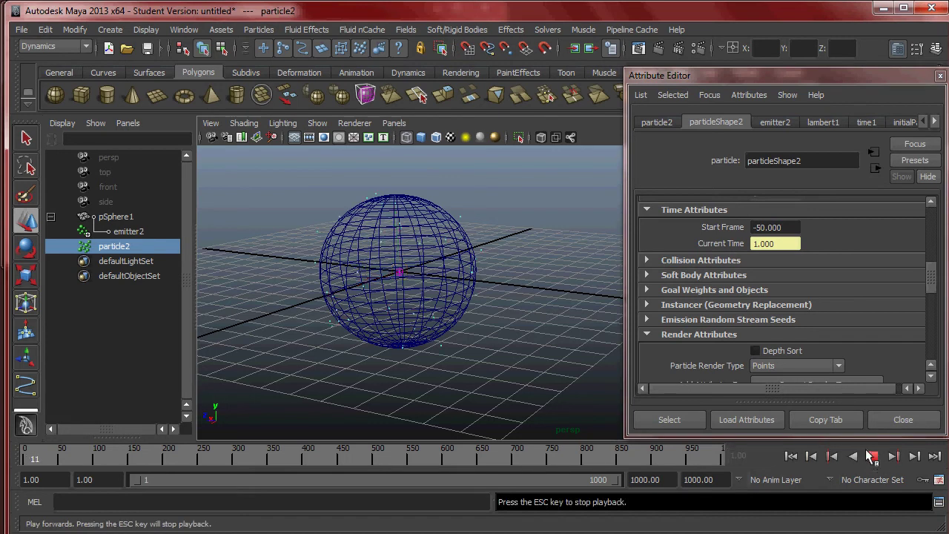
pyautogui.click(872, 456)
# Step: Set the Max Count back to -1 and return to the first frame
pyautogui.scroll(5, 820, 340)
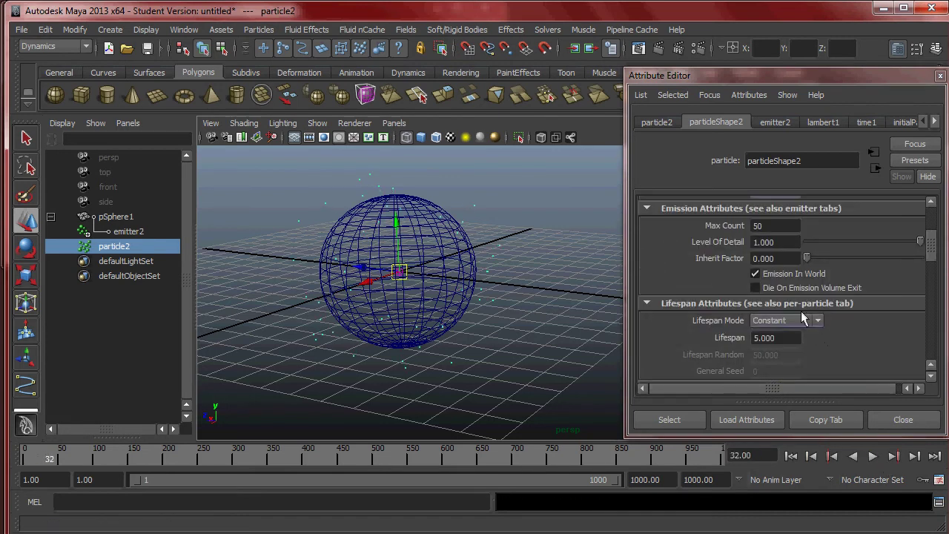
pyautogui.doubleClick(778, 225)
pyautogui.write('50')
pyautogui.write('-1')
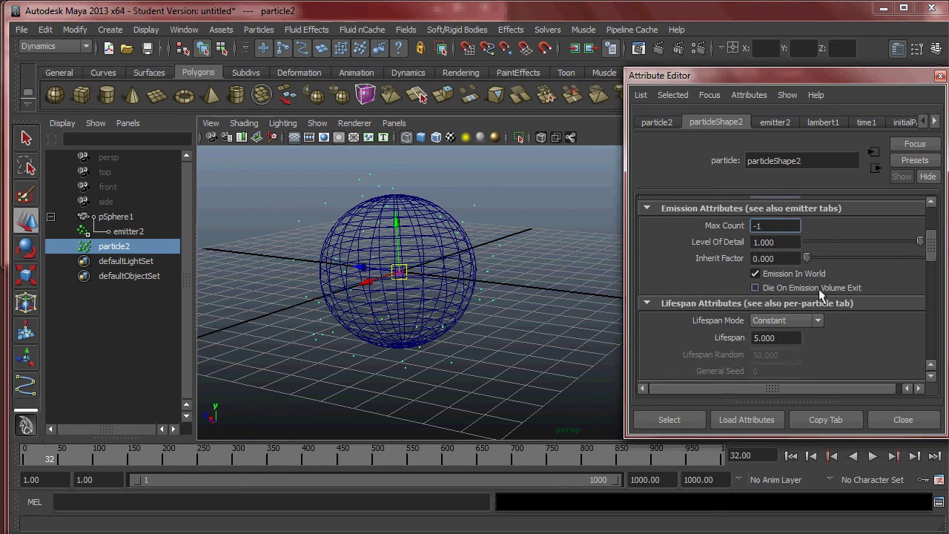
pyautogui.moveTo(933, 248); pyautogui.dragTo(935, 287)
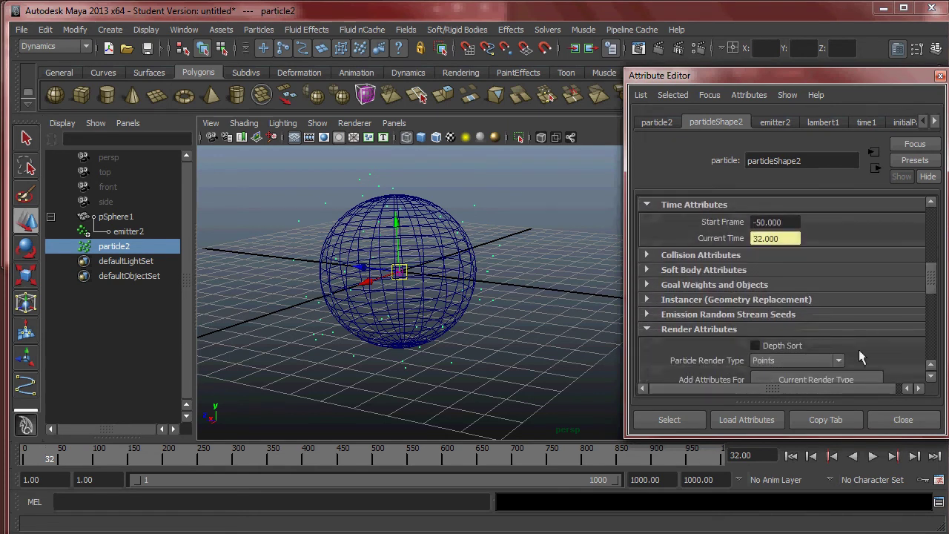
pyautogui.click(791, 456)
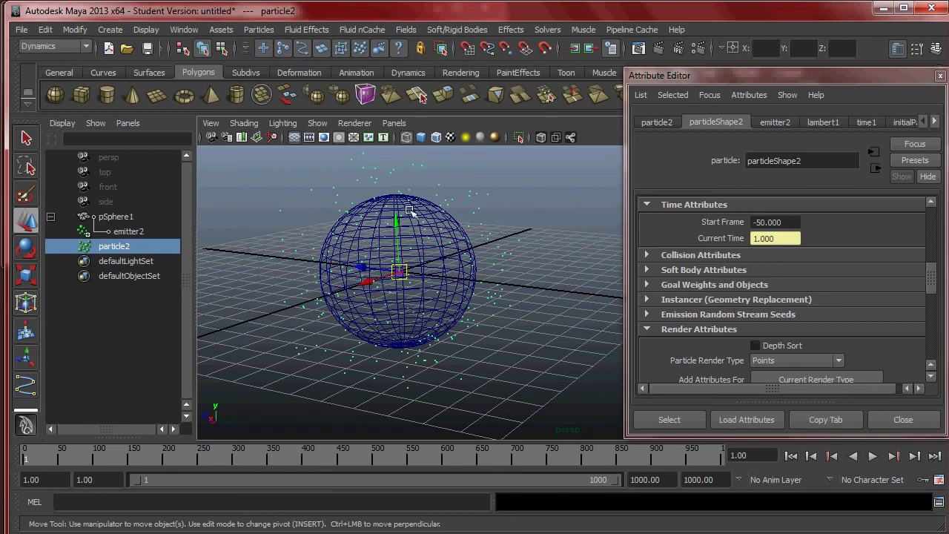
# Step: Play the simulation twice from the first frame to check the effect of the negative Start Frame
pyautogui.click(872, 456)
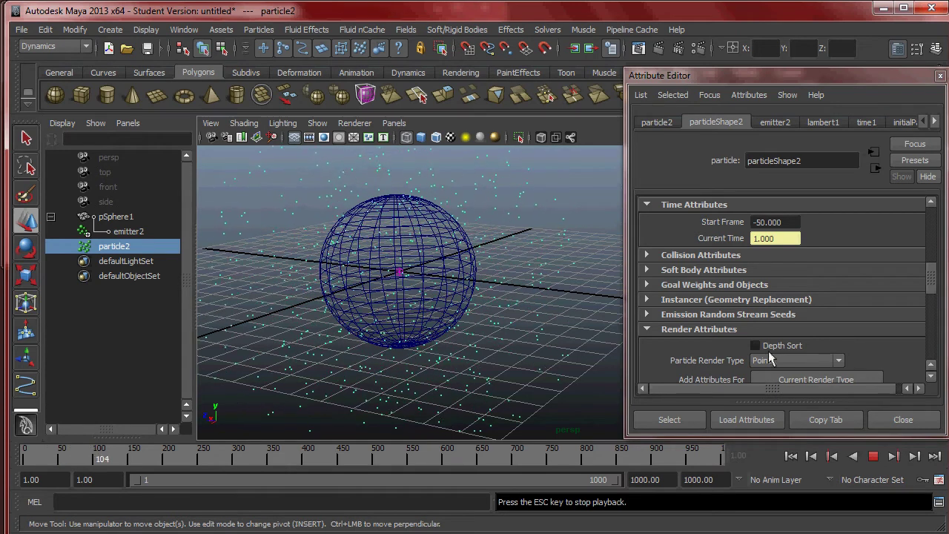
pyautogui.click(872, 456)
pyautogui.click(791, 456)
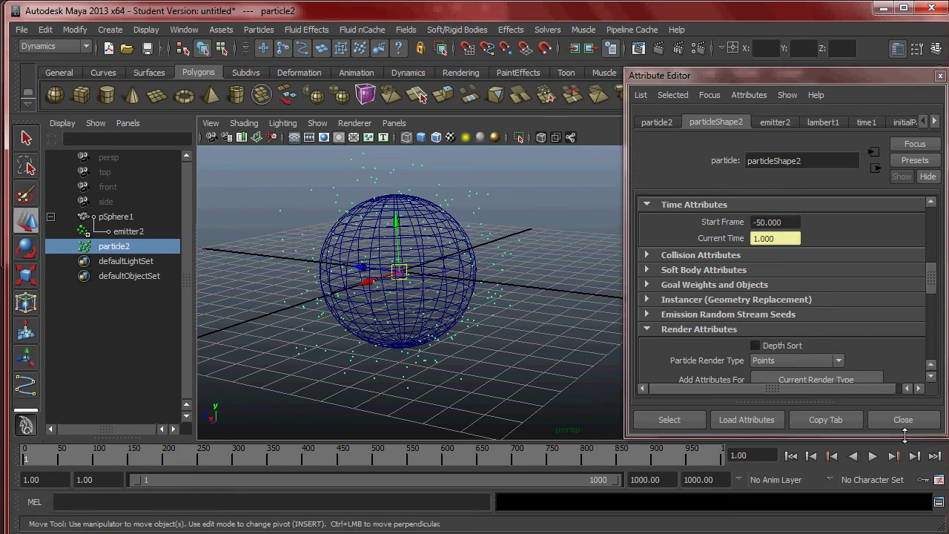
pyautogui.click(873, 457)
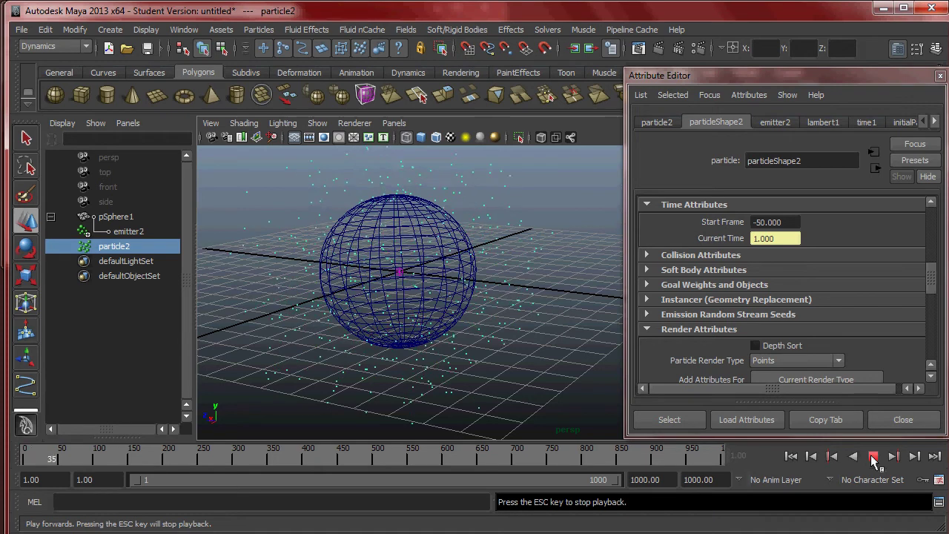
pyautogui.click(871, 456)
# Step: Examine the Collision, Soft Body, Goal Weights and Objects, and Instancer attributes of particleShape2, collapsing each section again
pyautogui.scroll(-2, 848, 318)
pyautogui.scroll(2, 682, 261)
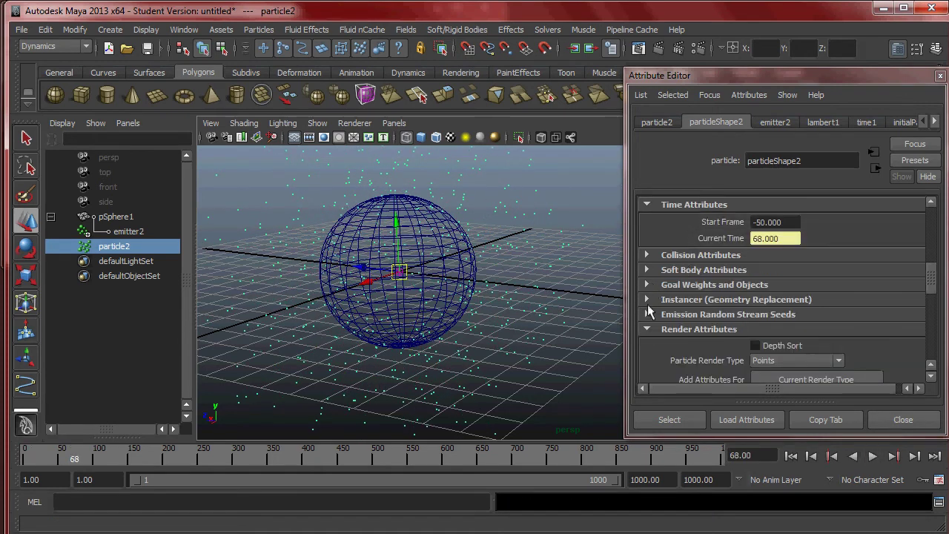
pyautogui.click(647, 254)
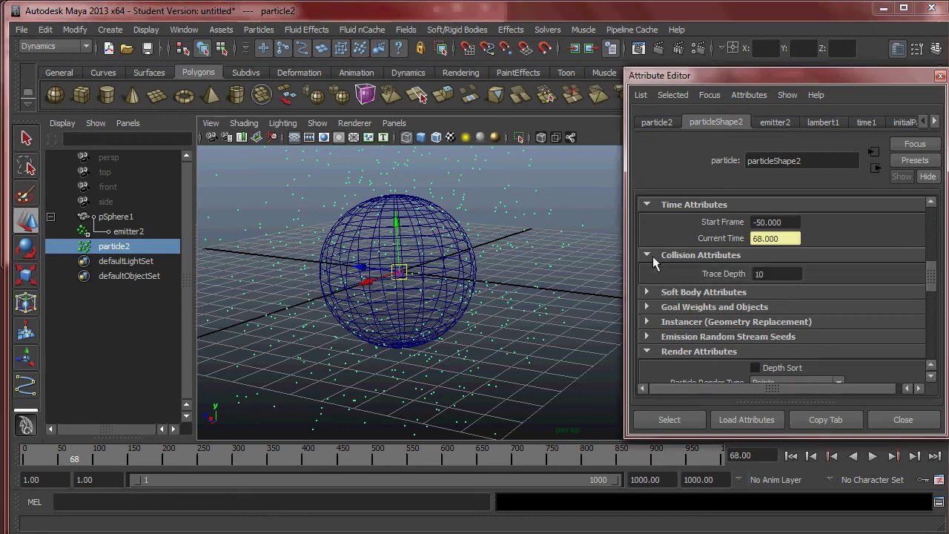
pyautogui.click(651, 255)
pyautogui.click(652, 269)
pyautogui.click(653, 268)
pyautogui.click(648, 300)
pyautogui.click(647, 302)
pyautogui.click(647, 300)
pyautogui.click(647, 285)
pyautogui.click(646, 285)
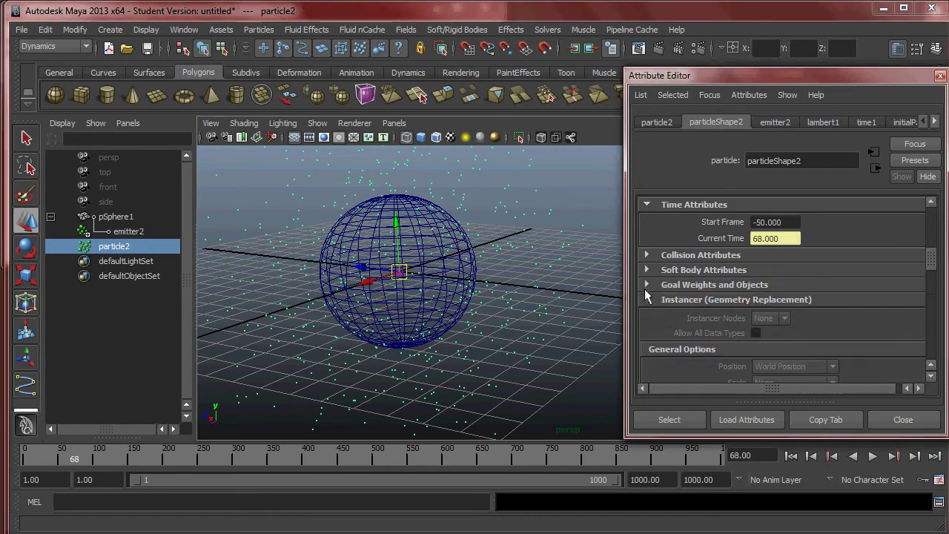
pyautogui.click(647, 300)
# Step: Examine particleShape2's Render Attributes and Render Stats options, and return to the first frame
pyautogui.scroll(-3, 682, 319)
pyautogui.scroll(3, 682, 319)
pyautogui.scroll(-3, 687, 314)
pyautogui.scroll(-2, 687, 314)
pyautogui.scroll(2, 687, 314)
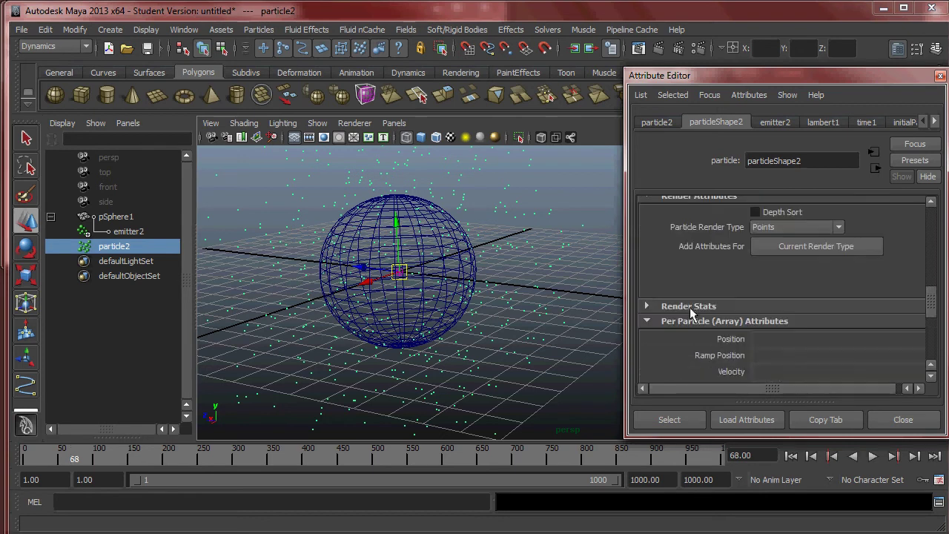
pyautogui.click(646, 350)
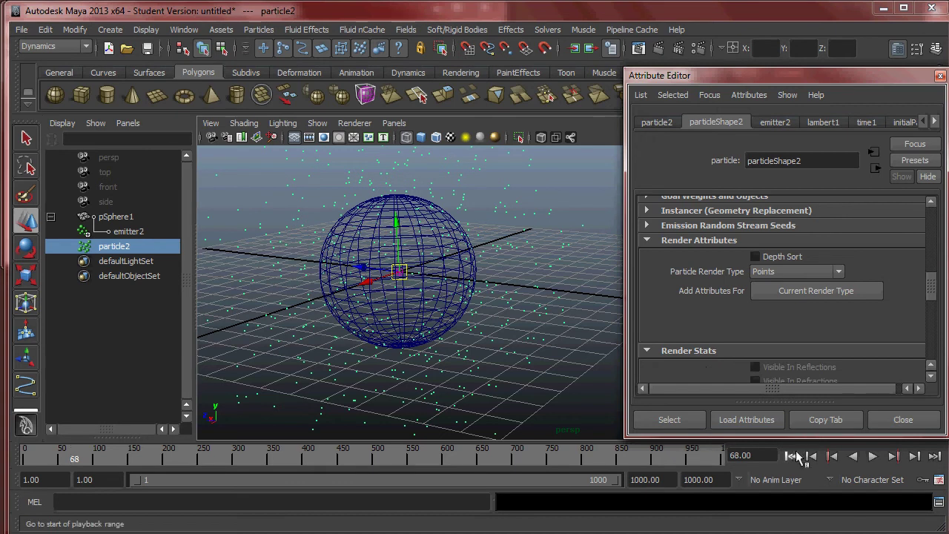
pyautogui.click(791, 456)
pyautogui.scroll(-2, 850, 359)
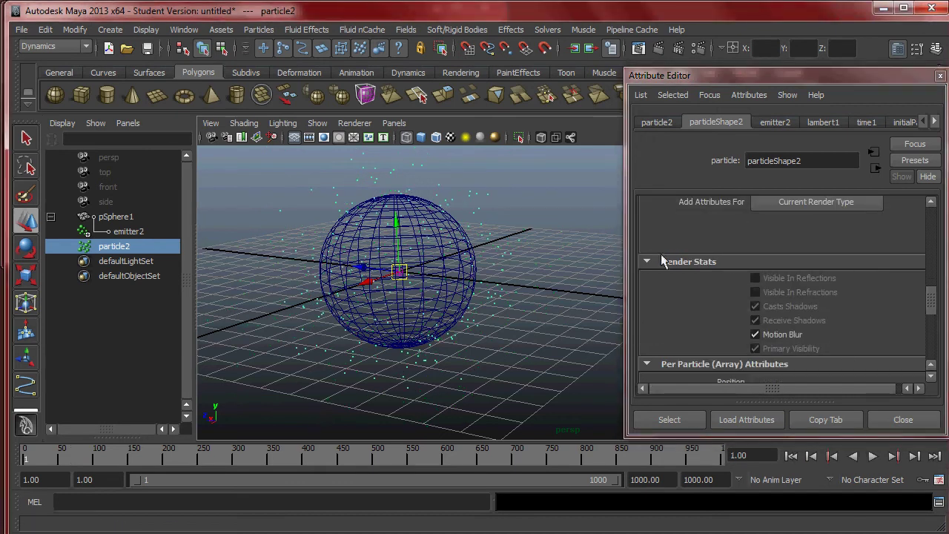
pyautogui.scroll(-1, 756, 270)
pyautogui.scroll(3, 756, 271)
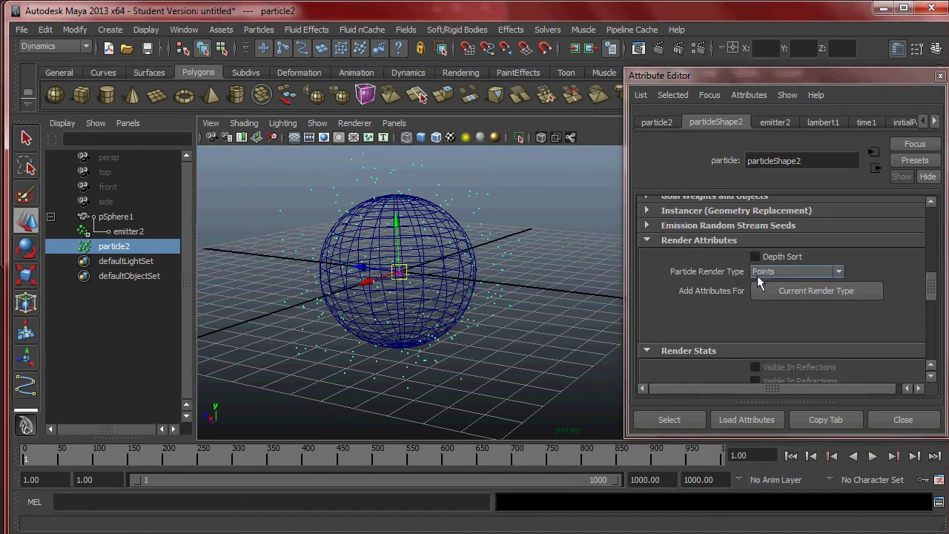
# Step: Collapse the Render Stats, Per Particle, Render, Add Dynamic, Time and Lifespan attribute sections
pyautogui.click(646, 350)
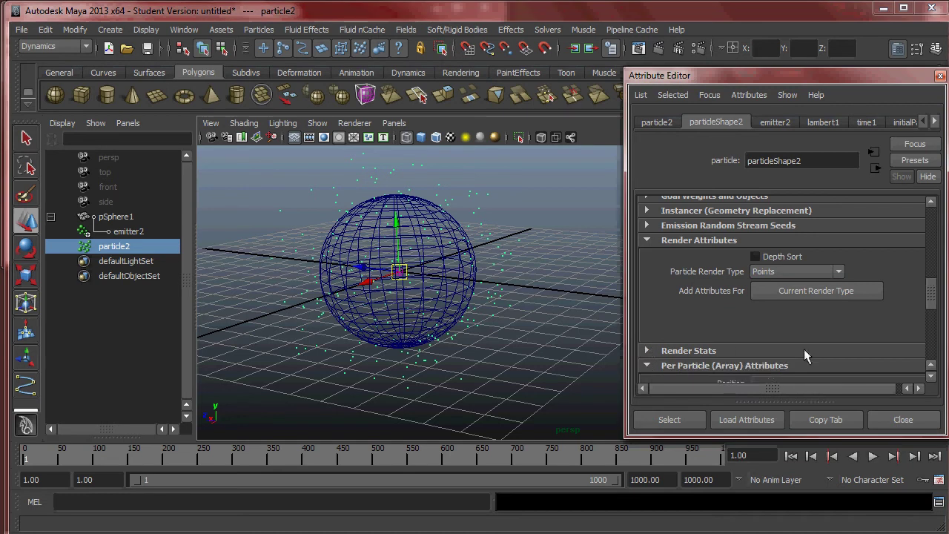
pyautogui.click(647, 365)
pyautogui.click(646, 240)
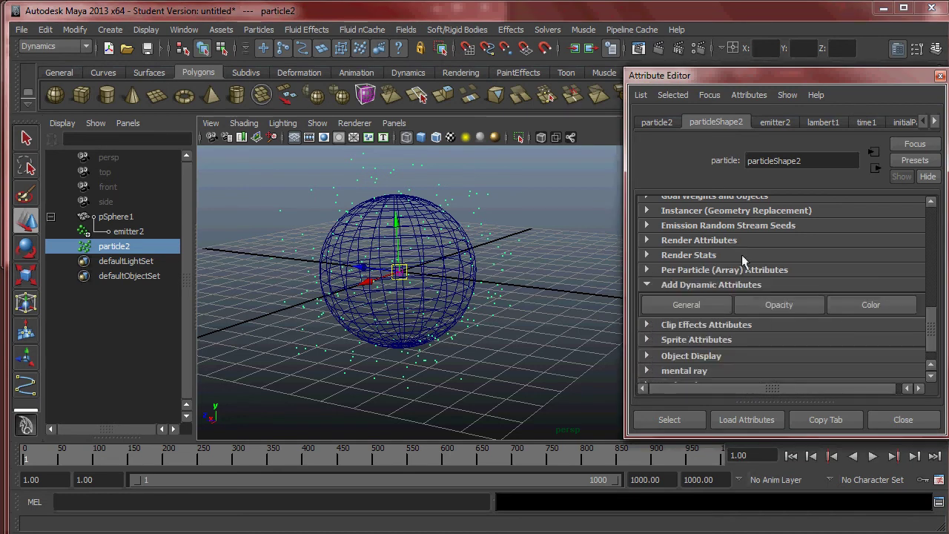
pyautogui.click(645, 285)
pyautogui.scroll(6, 800, 280)
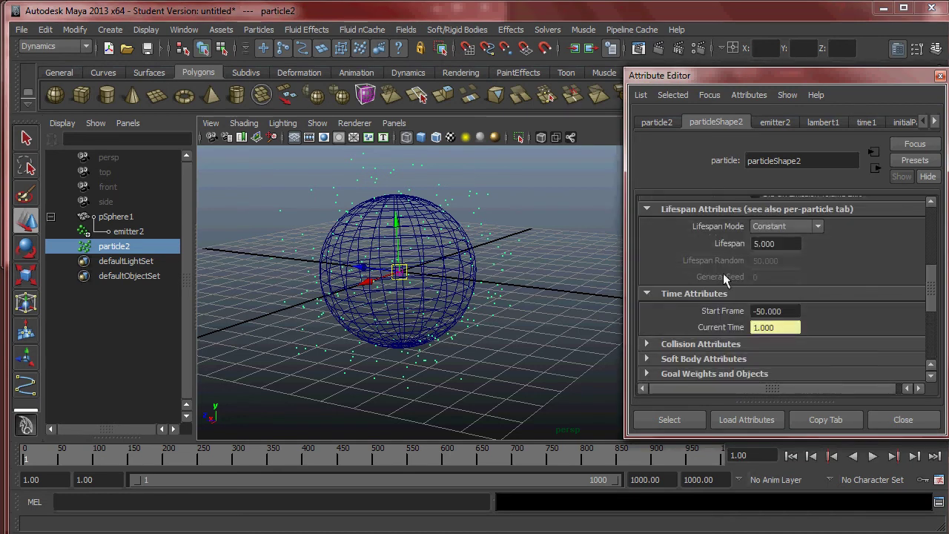
pyautogui.click(647, 293)
pyautogui.click(647, 210)
pyautogui.scroll(-2, 687, 256)
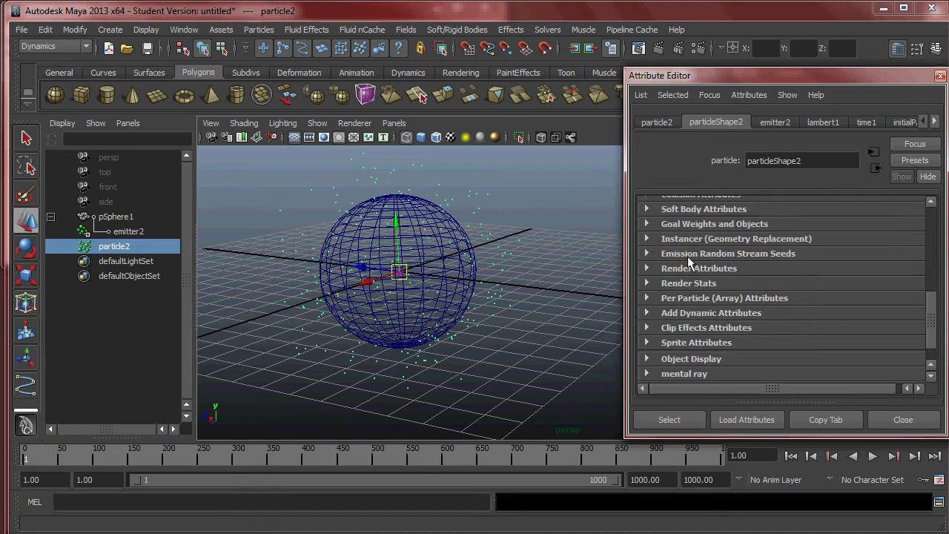
# Step: Set particleShape2's Particle Render Type to Numeric in its Render Attributes
pyautogui.click(646, 269)
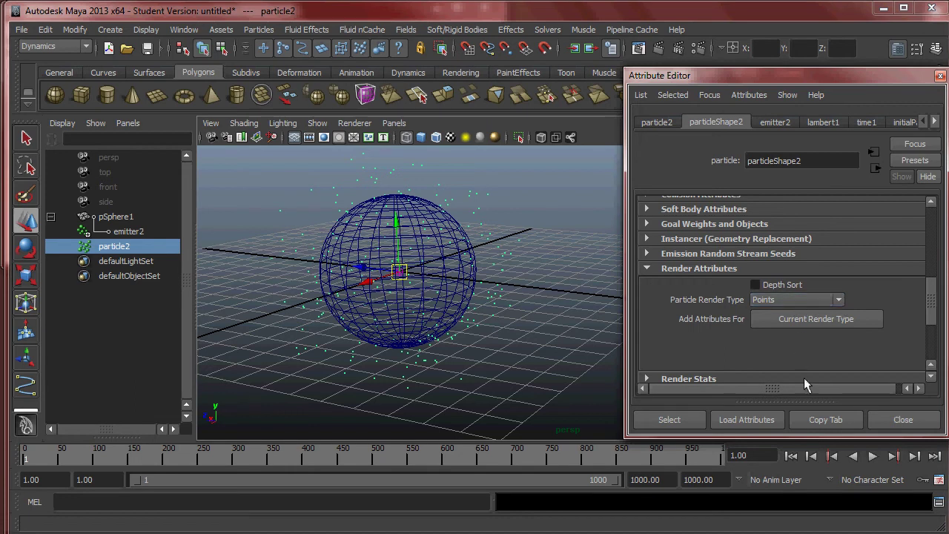
pyautogui.click(800, 300)
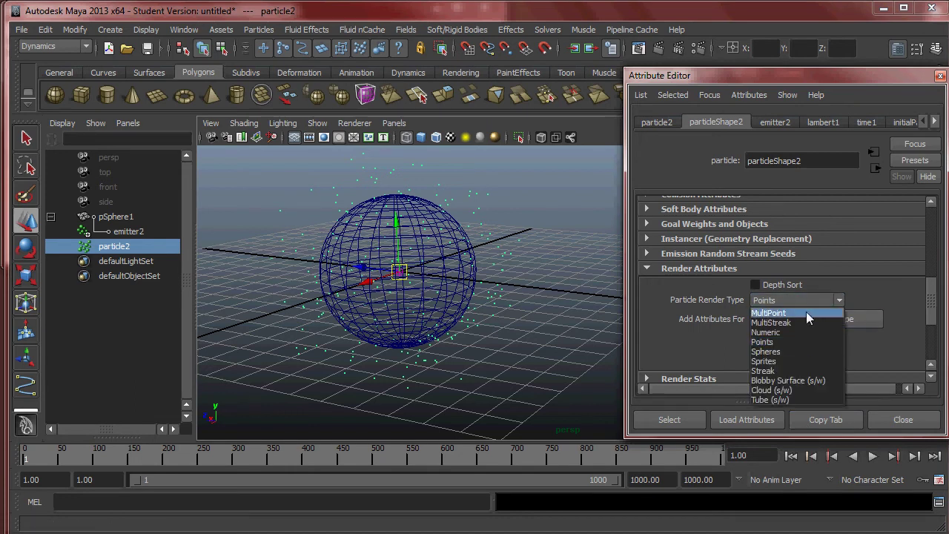
pyautogui.click(802, 331)
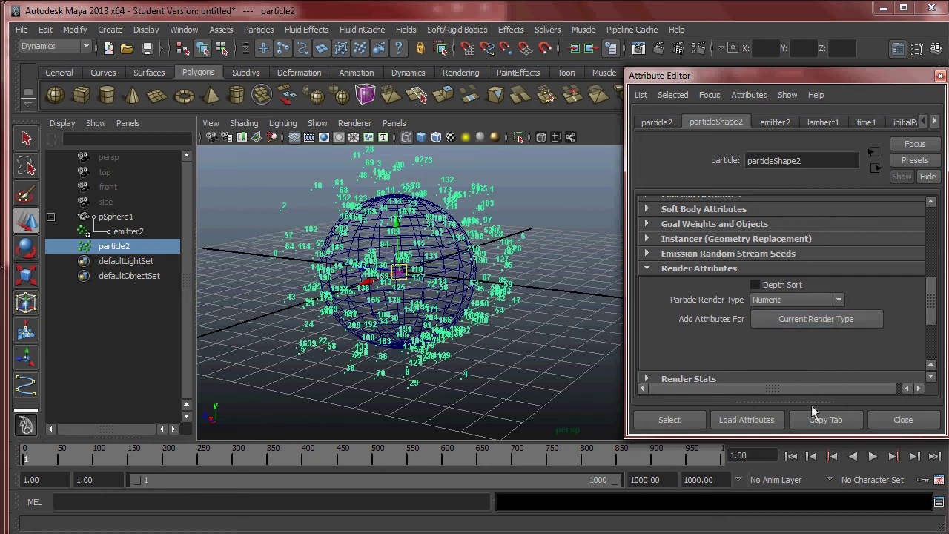
# Step: Set particleShape2's Start Frame to 1 and collapse the Time Attributes section again
pyautogui.scroll(5, 743, 309)
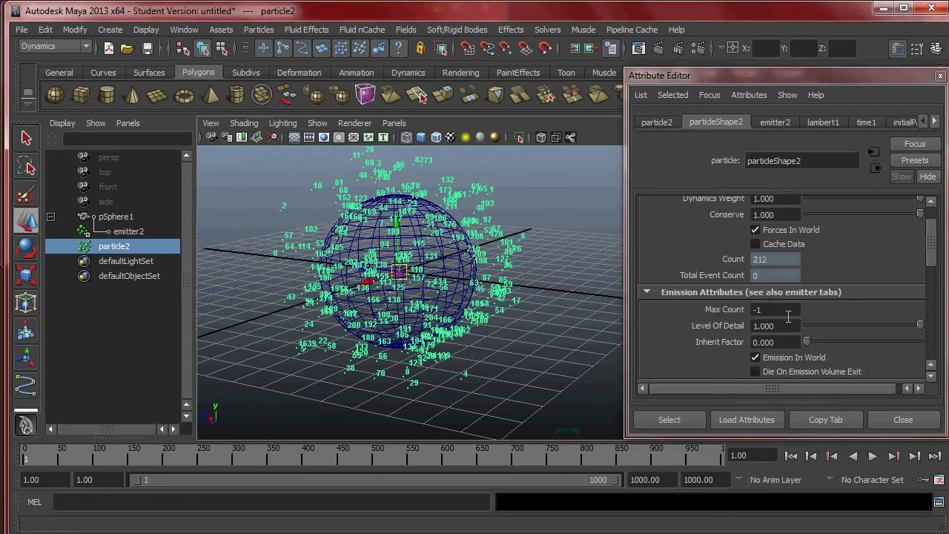
pyautogui.scroll(-4, 787, 315)
pyautogui.scroll(-2, 715, 326)
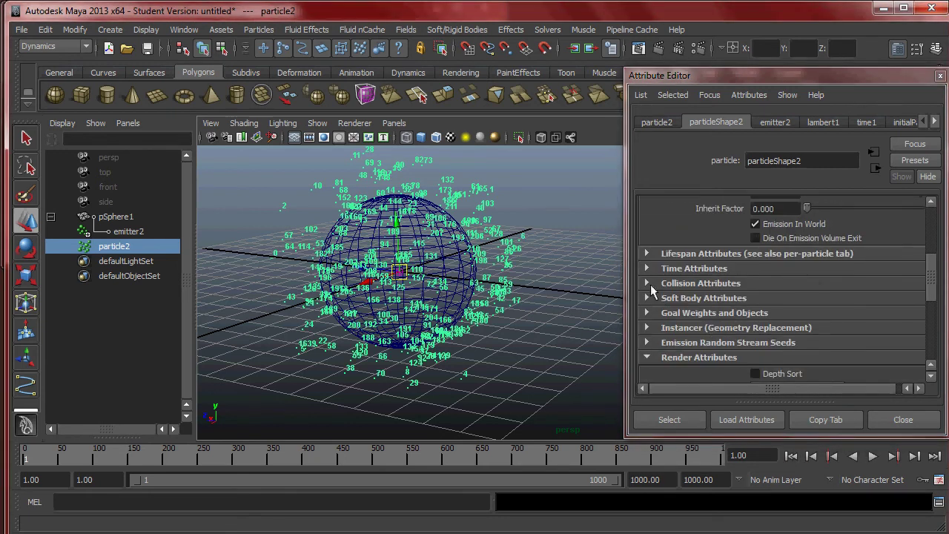
pyautogui.click(646, 268)
pyautogui.click(779, 285)
pyautogui.write('1')
pyautogui.press('Return')
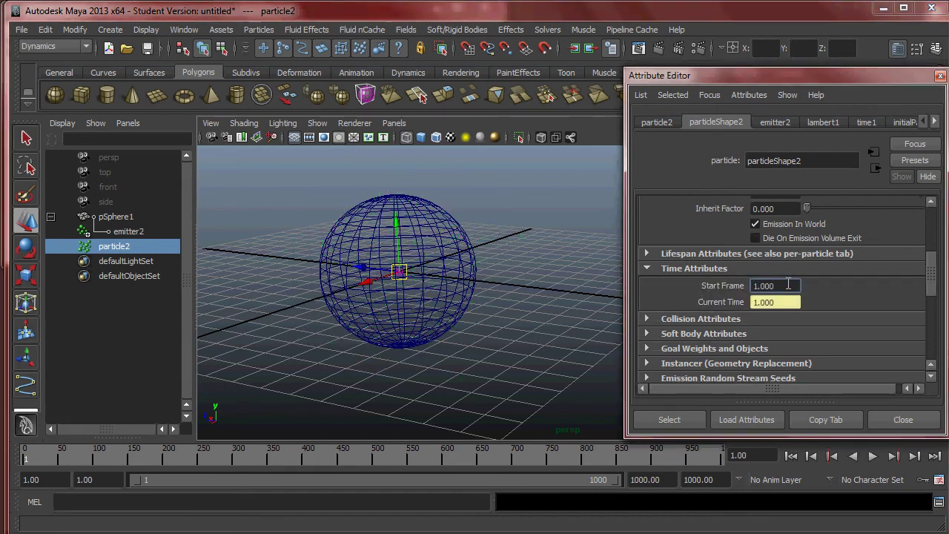
pyautogui.click(645, 268)
# Step: Play the simulation with the Numeric render type to examine the particle numbering, and return to the first frame
pyautogui.click(647, 362)
pyautogui.scroll(-2, 712, 356)
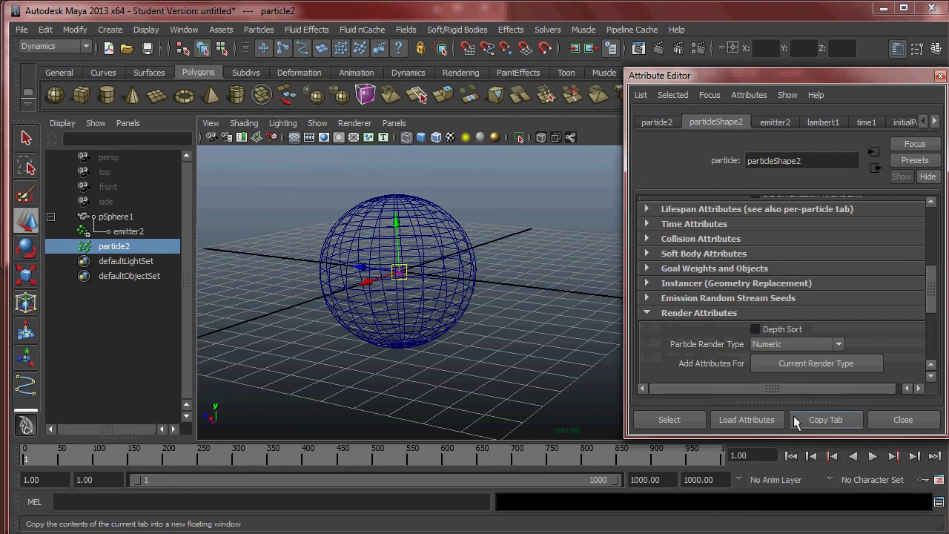
pyautogui.click(797, 345)
pyautogui.click(783, 375)
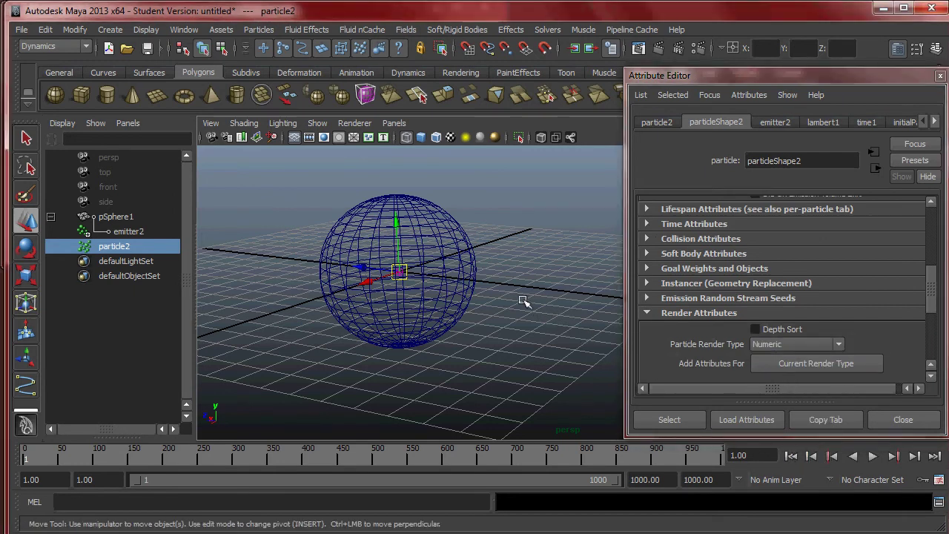
pyautogui.click(873, 456)
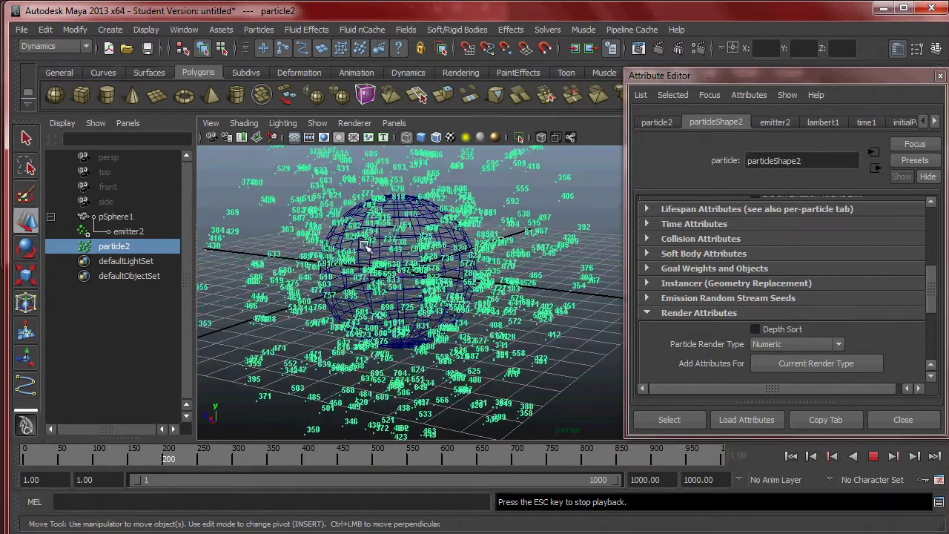
pyautogui.scroll(-5, 528, 299)
pyautogui.scroll(3, 529, 291)
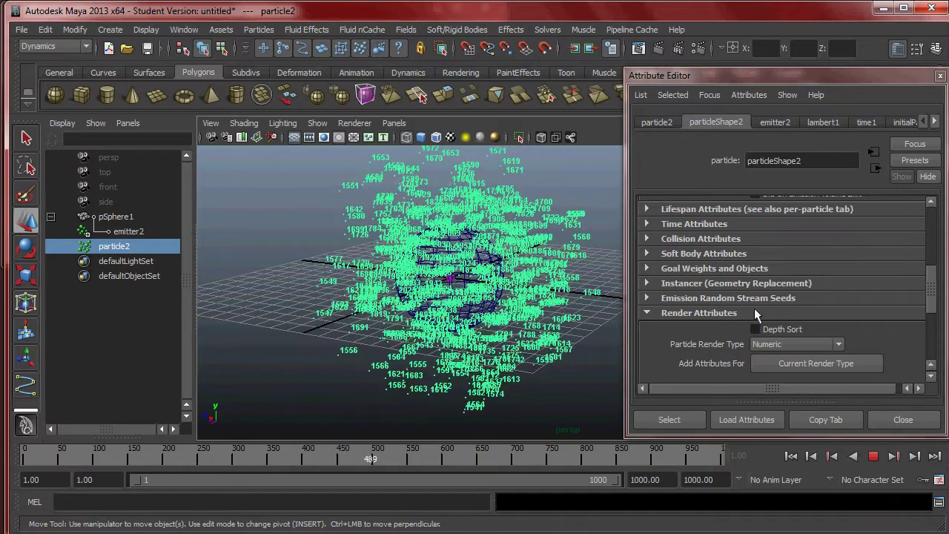
pyautogui.click(875, 457)
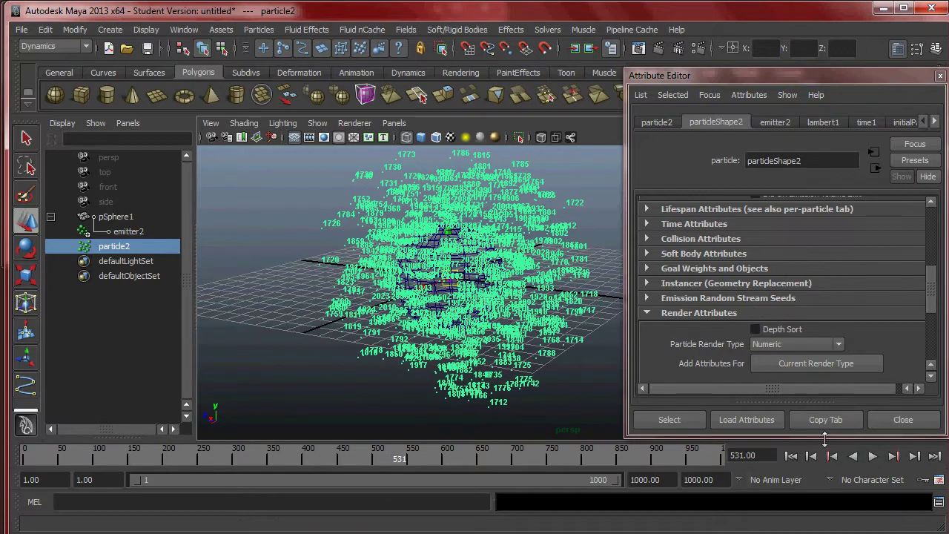
pyautogui.click(791, 456)
# Step: Switch the Particle Render Type to Points, play the simulation briefly, and return to the first frame
pyautogui.click(809, 344)
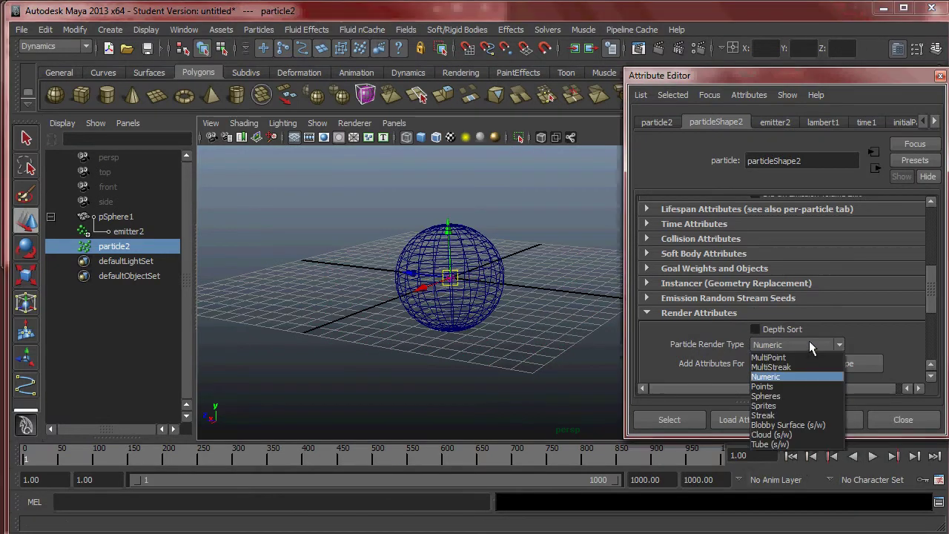
pyautogui.click(798, 386)
pyautogui.click(872, 456)
pyautogui.scroll(5, 482, 322)
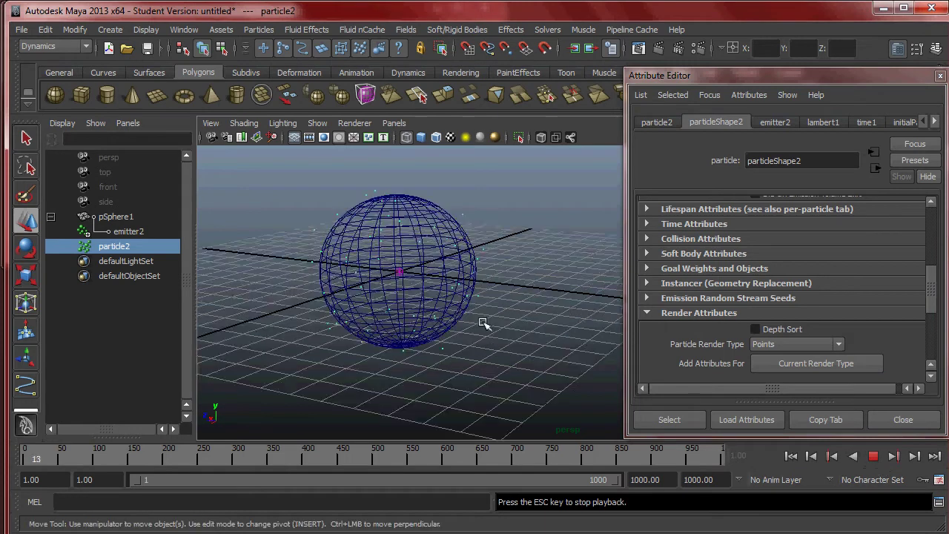
pyautogui.scroll(-2, 482, 317)
pyautogui.click(873, 457)
pyautogui.click(791, 456)
# Step: Set the Particle Render Type to Spheres and play the simulation in smooth shaded display, stopping it partway
pyautogui.click(787, 344)
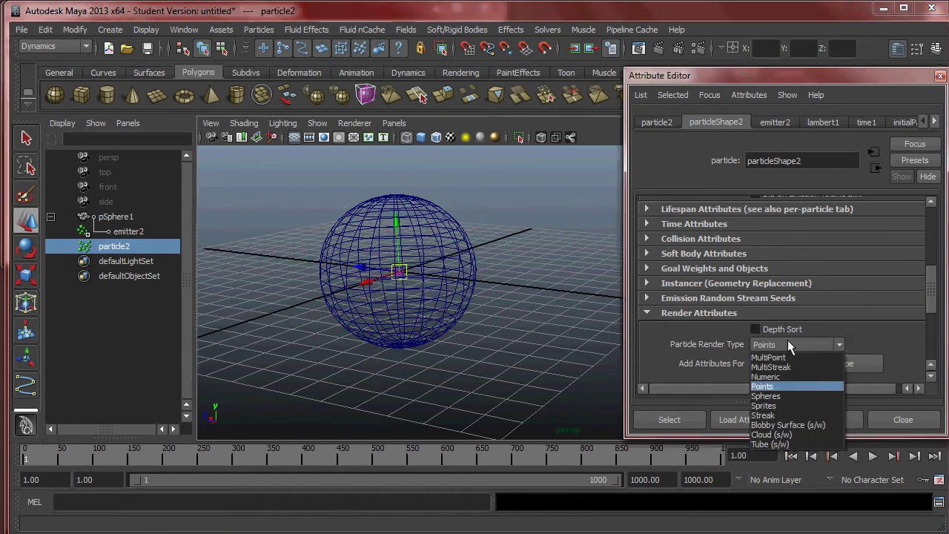
pyautogui.click(792, 395)
pyautogui.click(874, 457)
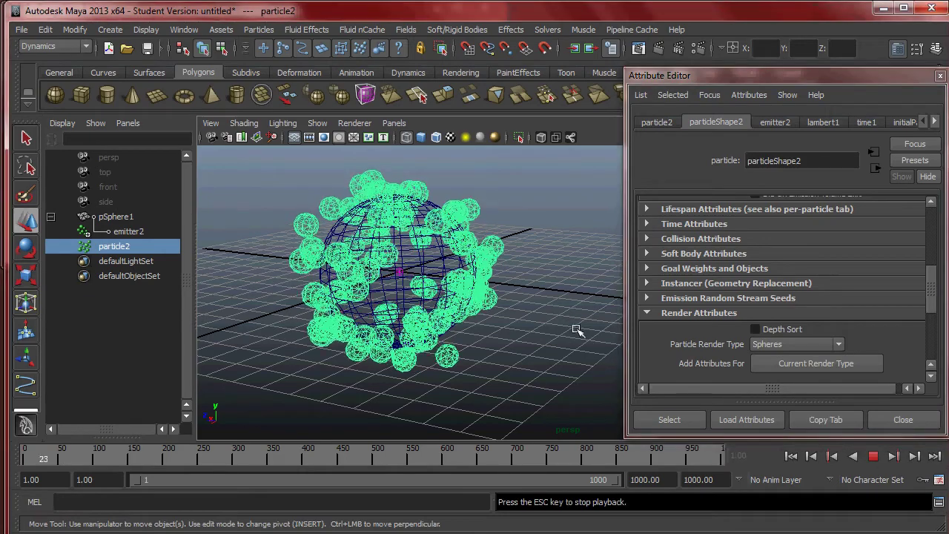
pyautogui.click(546, 333)
pyautogui.press('5')
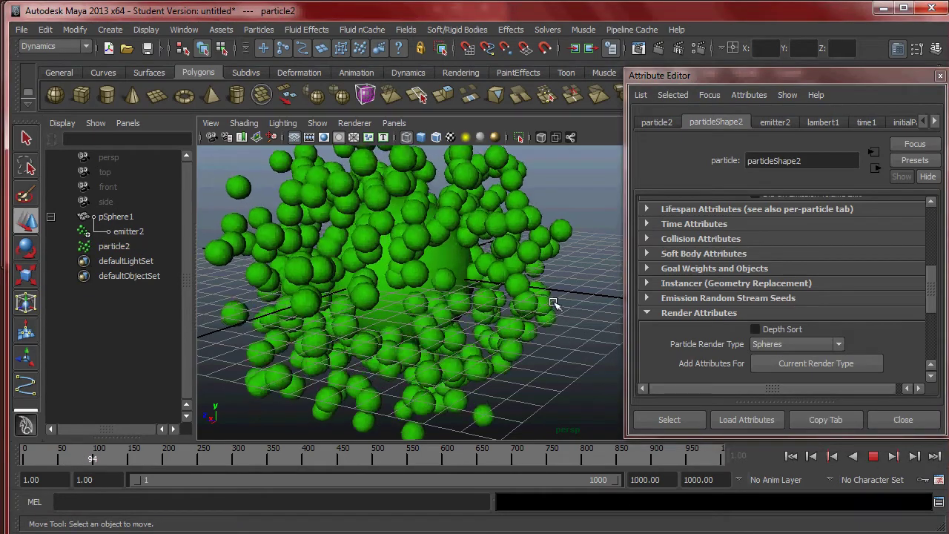
pyautogui.scroll(-3, 556, 311)
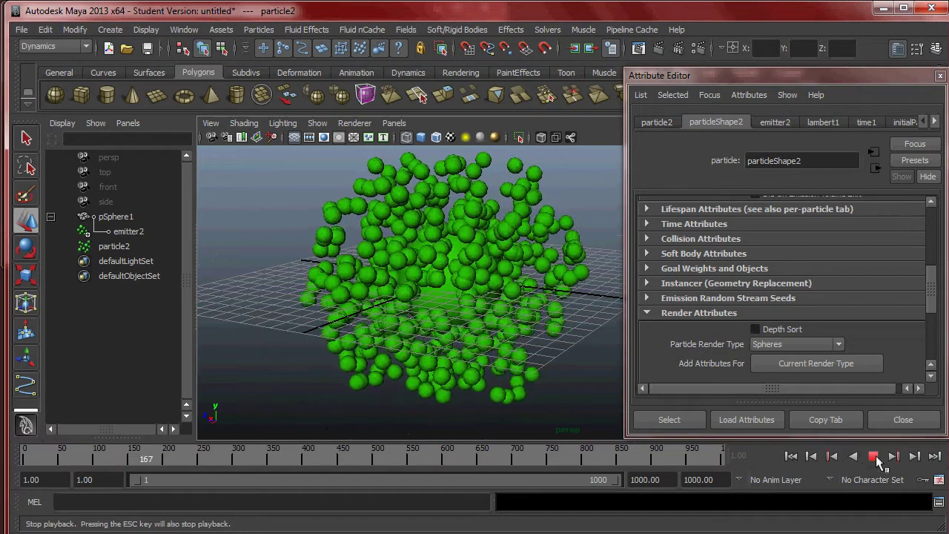
pyautogui.click(873, 456)
# Step: Return to the first frame and reselect particle2 to show particleShape2's Render Attributes
pyautogui.click(139, 219)
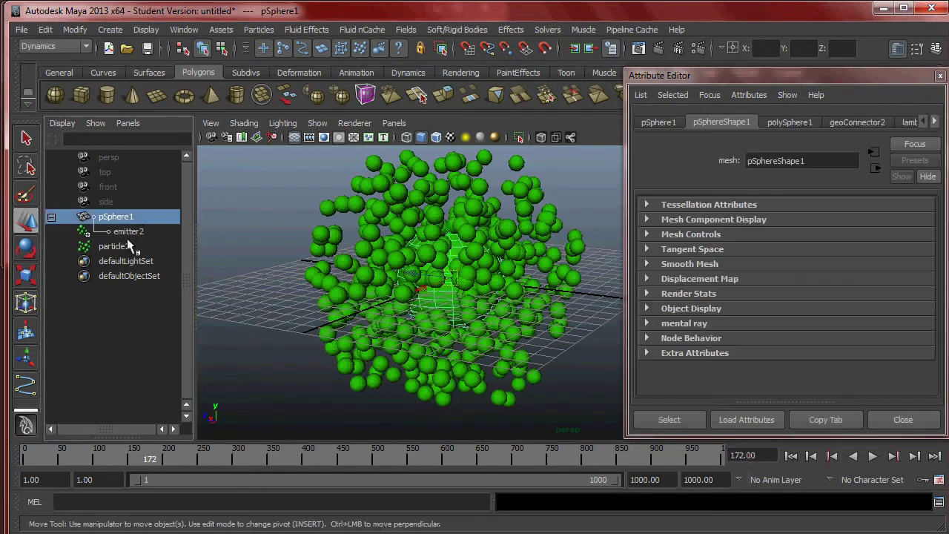
pyautogui.click(122, 244)
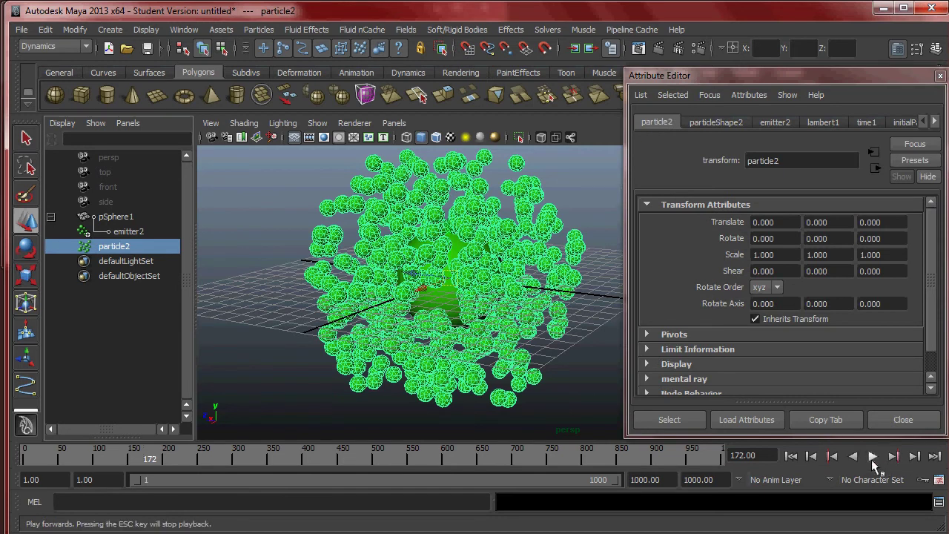
pyautogui.click(791, 456)
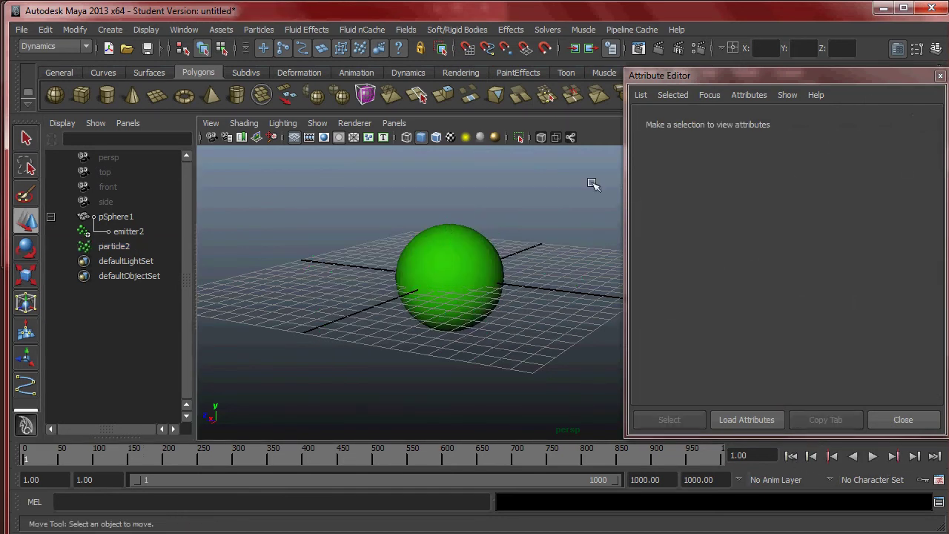
pyautogui.click(121, 248)
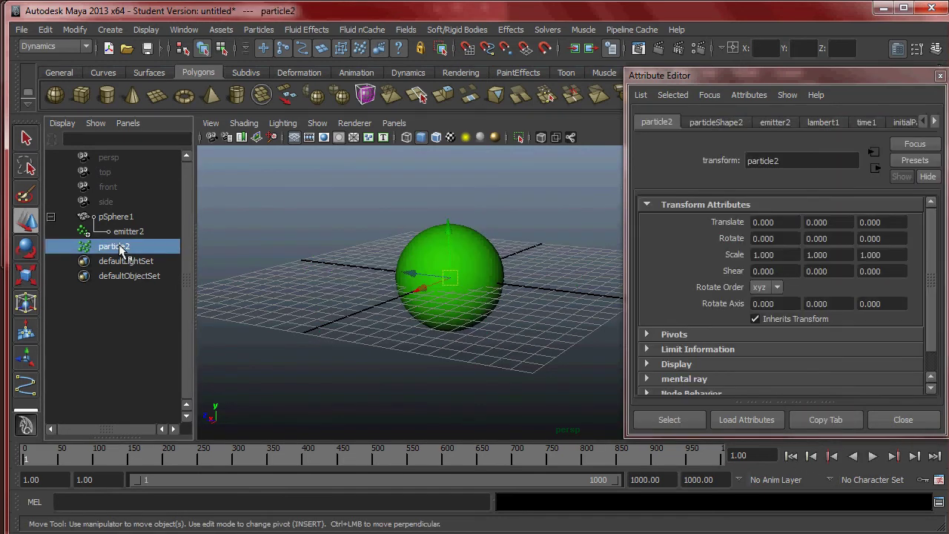
pyautogui.click(720, 122)
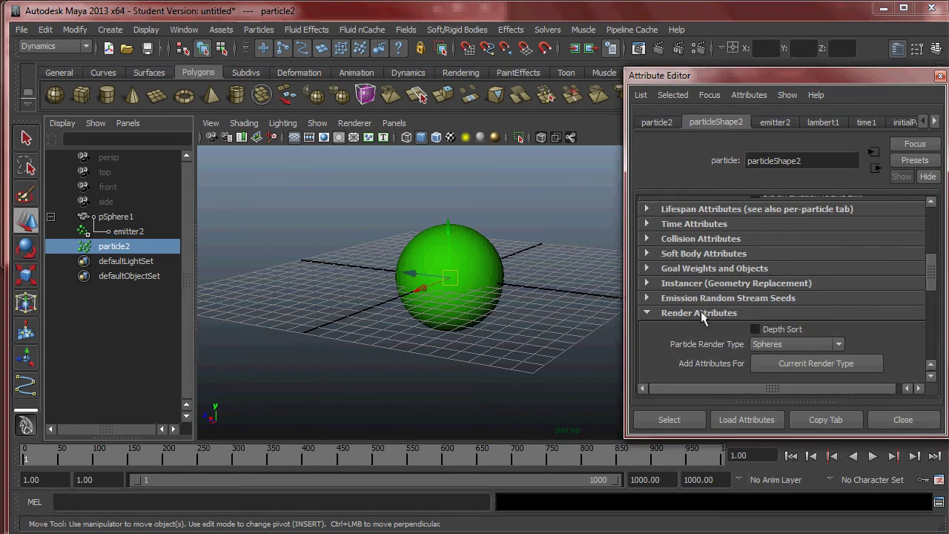
pyautogui.moveTo(931, 263)
pyautogui.mouseDown()
pyautogui.moveTo(933, 238)
pyautogui.moveTo(933, 273)
pyautogui.mouseUp()
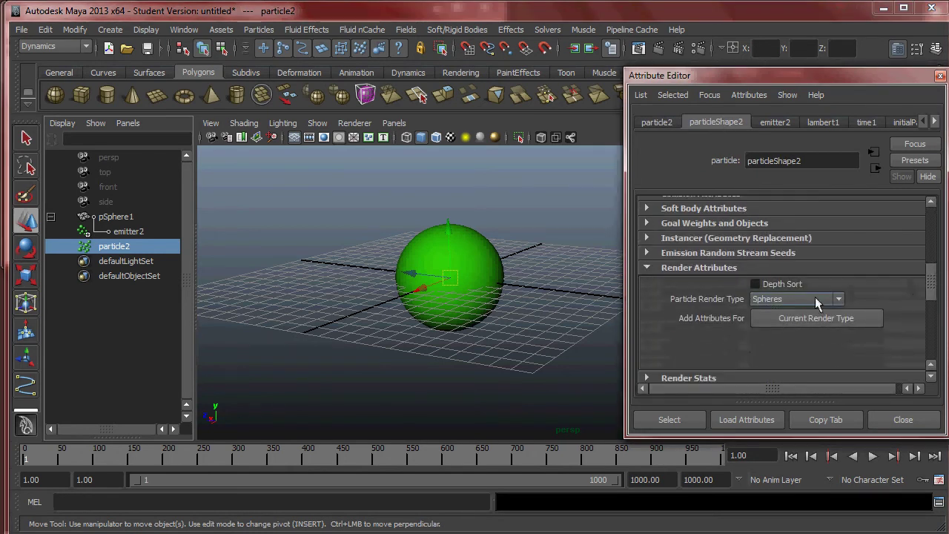
# Step: Switch the Particle Render Type to Sprites, play the simulation while checking the lambert1 material, and return to the first frame
pyautogui.click(808, 299)
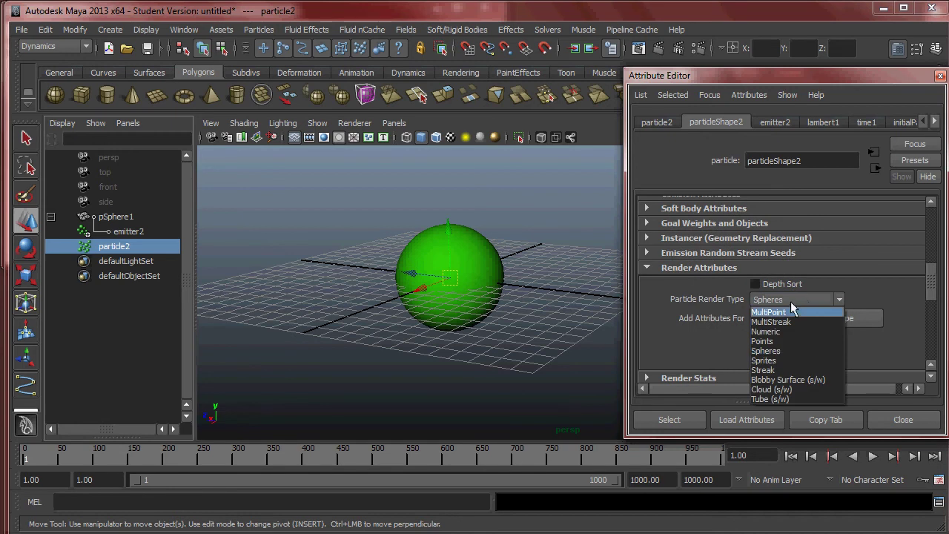
pyautogui.click(785, 359)
pyautogui.click(873, 456)
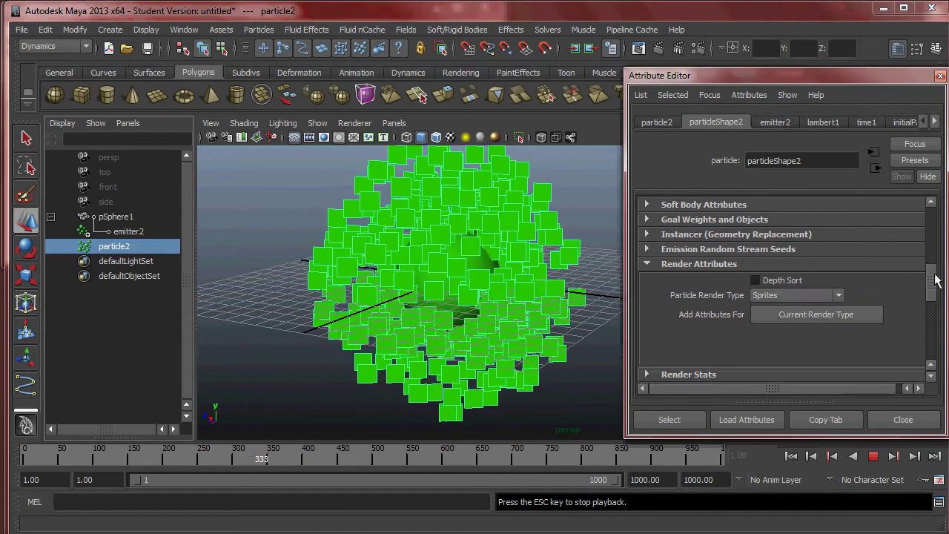
pyautogui.click(819, 122)
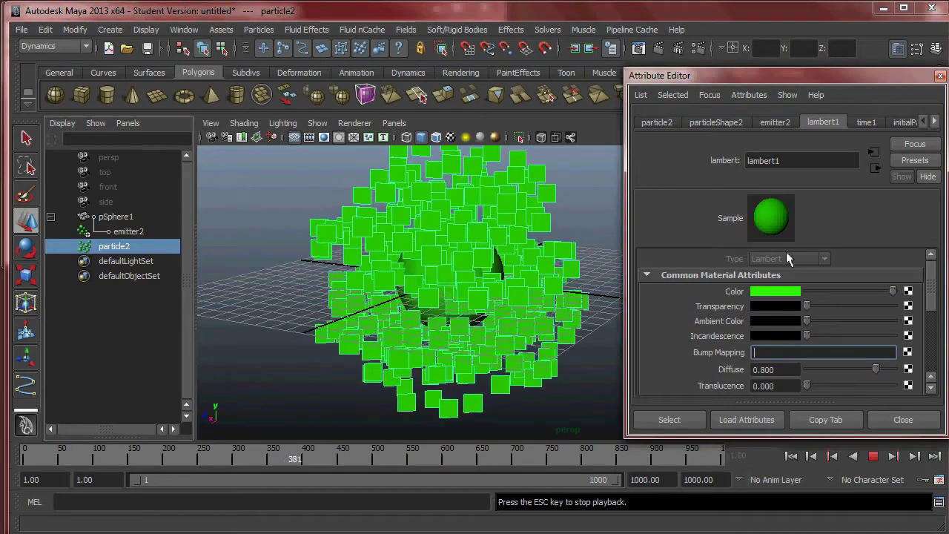
pyautogui.click(718, 120)
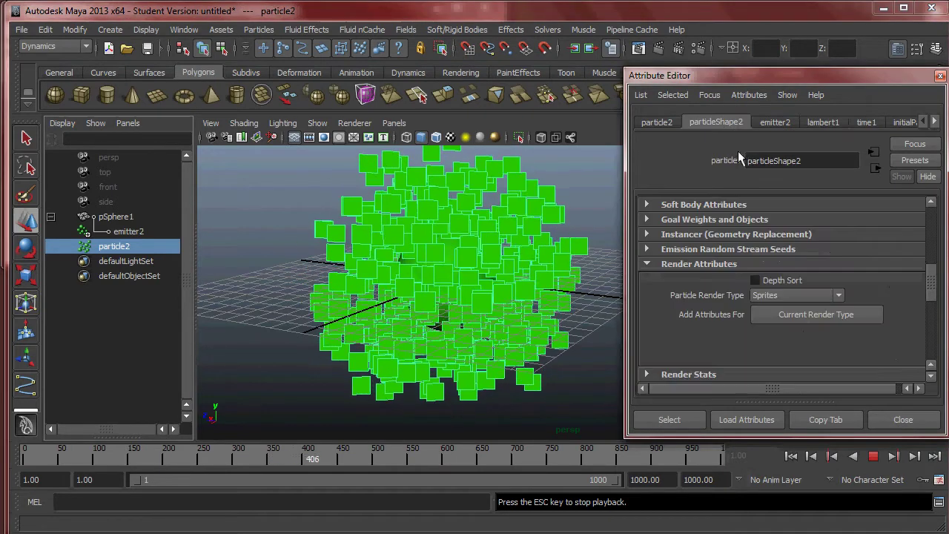
pyautogui.click(873, 456)
pyautogui.click(791, 456)
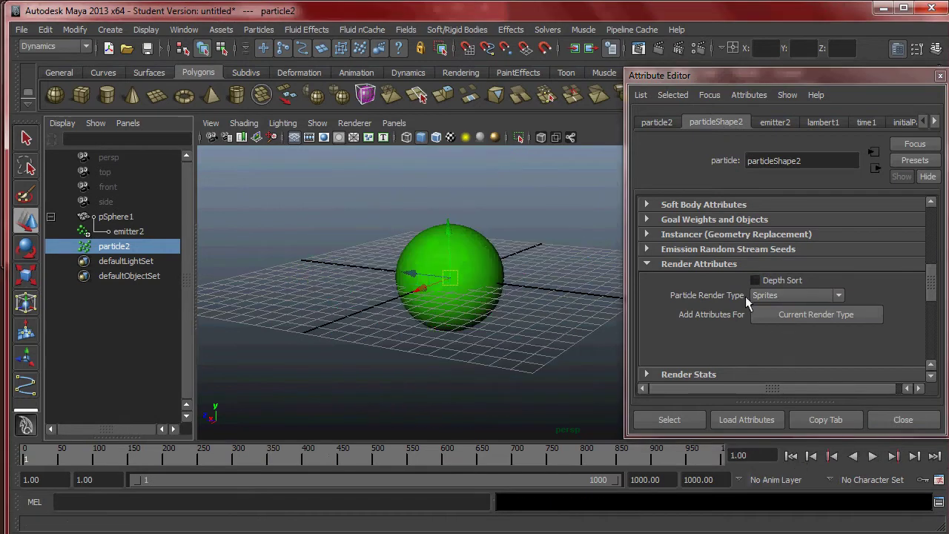
# Step: Switch the Particle Render Type to Streak and play the simulation, inspecting the particles close to the sphere's surface
pyautogui.click(813, 296)
pyautogui.click(799, 366)
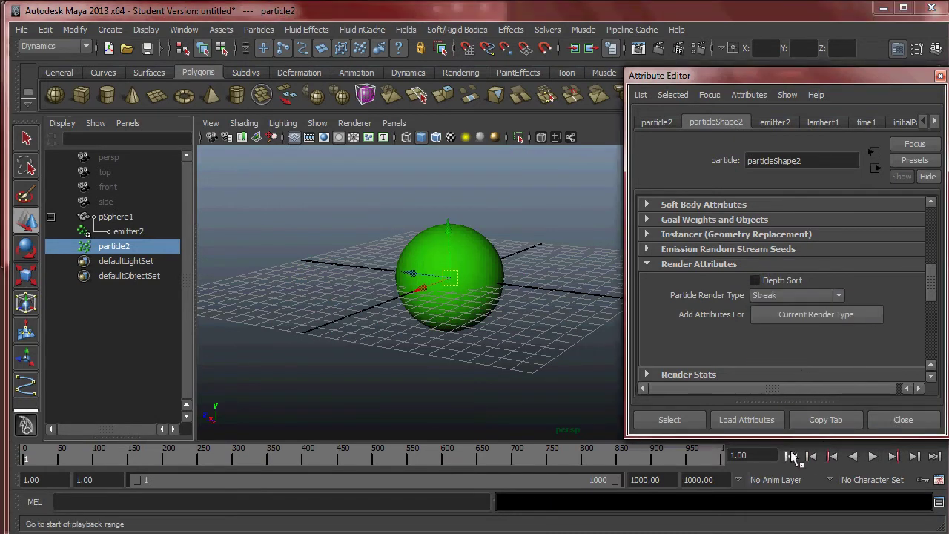
pyautogui.click(872, 456)
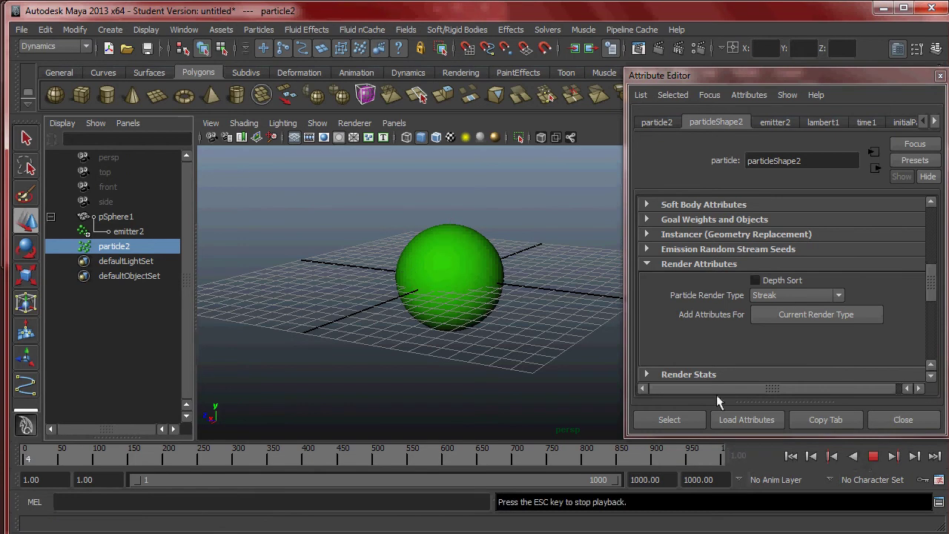
pyautogui.keyDown('alt'); pyautogui.moveTo(477, 304); pyautogui.dragTo(443, 273, button='right'); pyautogui.keyUp('alt')
pyautogui.keyDown('alt'); pyautogui.moveTo(443, 273); pyautogui.dragTo(453, 260, button='middle'); pyautogui.keyUp('alt')
pyautogui.keyDown('alt'); pyautogui.moveTo(452, 261); pyautogui.dragTo(464, 278, button='right'); pyautogui.keyUp('alt')
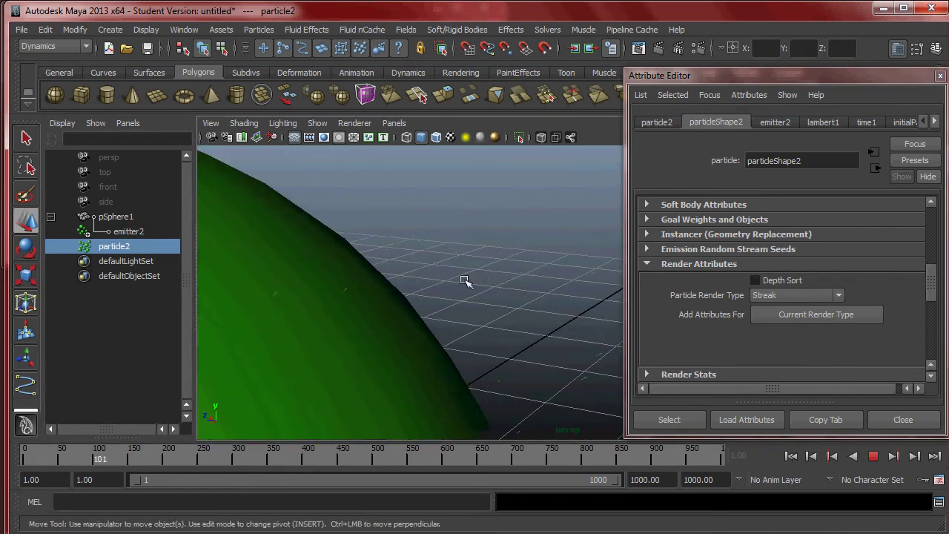
pyautogui.keyDown('alt'); pyautogui.moveTo(464, 278); pyautogui.dragTo(456, 257); pyautogui.keyUp('alt')
pyautogui.keyDown('alt'); pyautogui.moveTo(422, 255); pyautogui.dragTo(464, 242, button='middle'); pyautogui.keyUp('alt')
pyautogui.keyDown('alt'); pyautogui.moveTo(511, 242); pyautogui.dragTo(407, 207, button='right'); pyautogui.keyUp('alt')
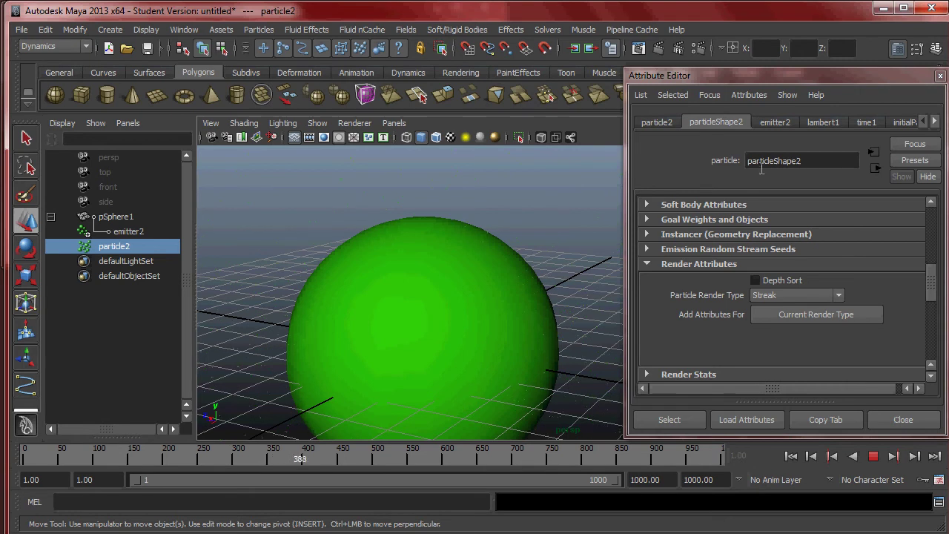
# Step: Check particleShape2's Render Stats and set the Particle Render Type to Blobby Surface (s/w) during playback
pyautogui.scroll(-4, 716, 295)
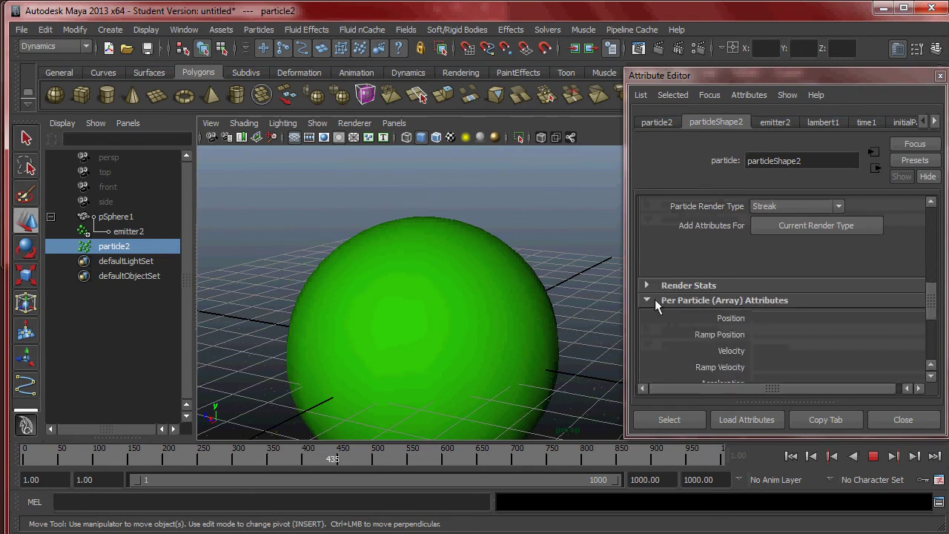
pyautogui.click(646, 285)
pyautogui.click(646, 284)
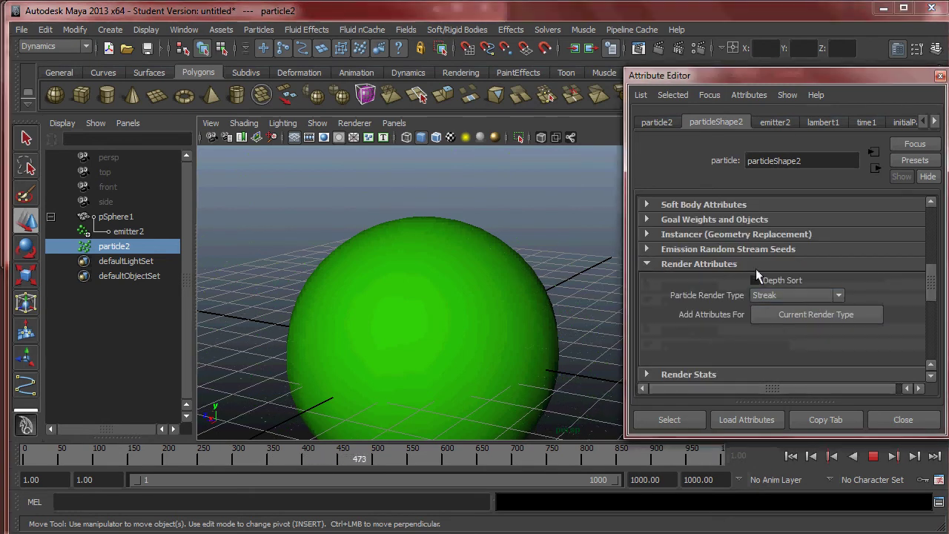
pyautogui.click(808, 294)
pyautogui.click(808, 376)
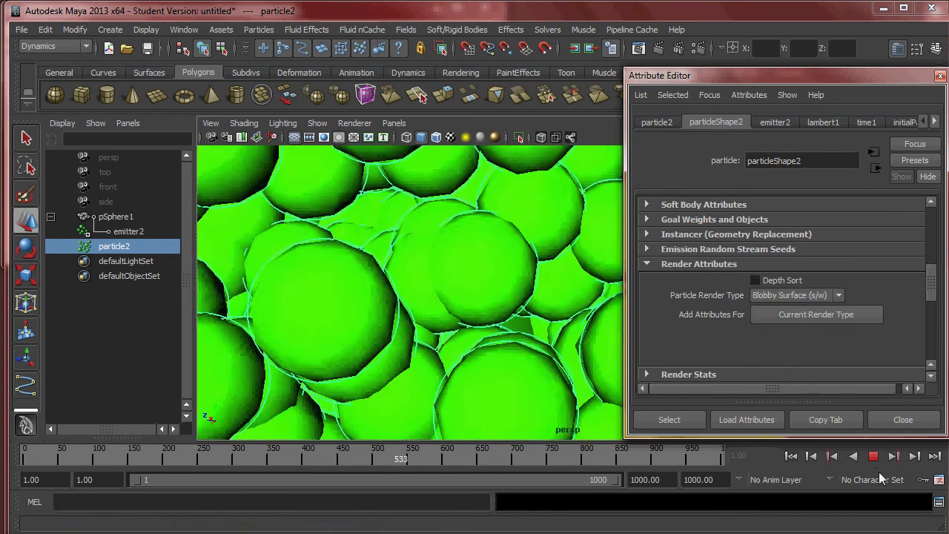
# Step: Inspect the blobby particles during playback, switch the Particle Render Type to Cloud (s/w), and deselect the particles
pyautogui.scroll(-5, 480, 301)
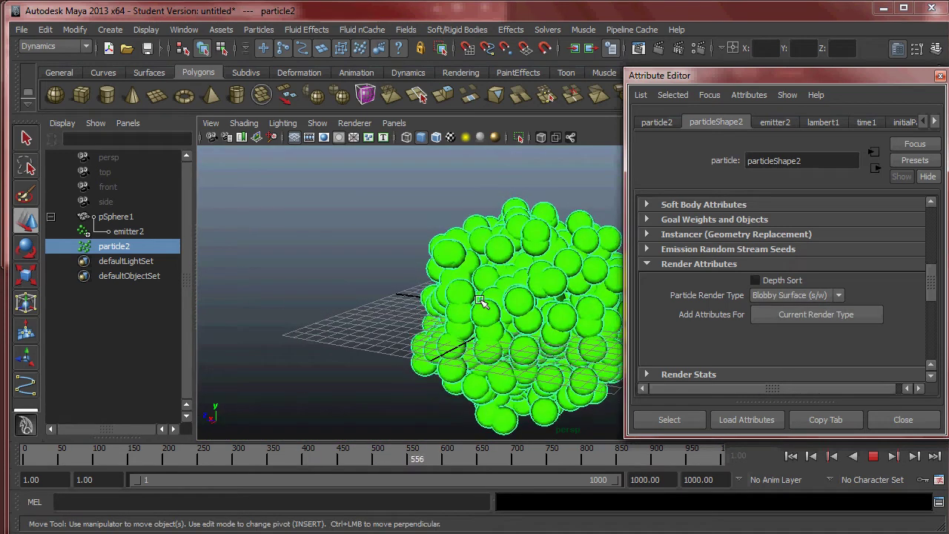
pyautogui.keyDown('alt'); pyautogui.moveTo(479, 259); pyautogui.dragTo(311, 207, button='middle'); pyautogui.keyUp('alt')
pyautogui.scroll(4, 453, 251)
pyautogui.keyDown('alt'); pyautogui.moveTo(453, 245); pyautogui.dragTo(513, 276, button='middle'); pyautogui.keyUp('alt')
pyautogui.scroll(-3, 513, 277)
pyautogui.click(800, 295)
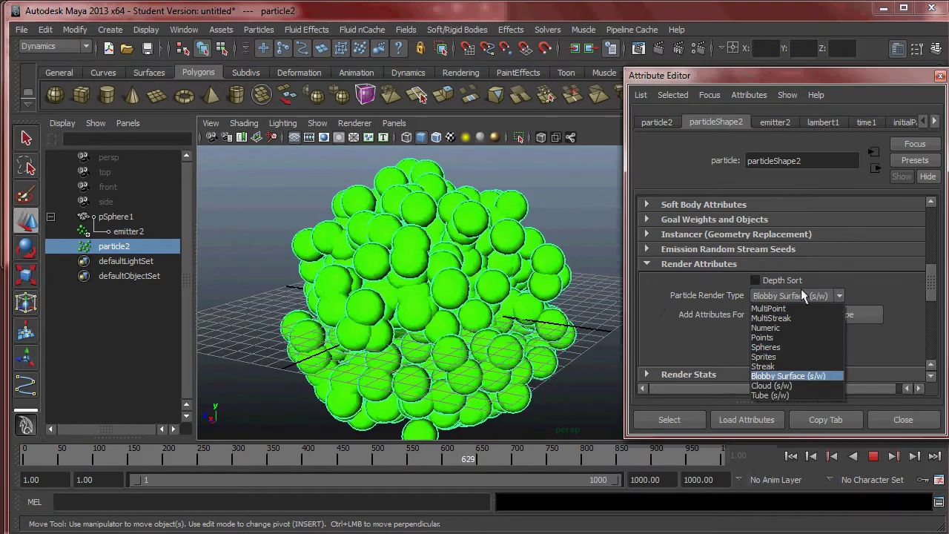
pyautogui.click(804, 389)
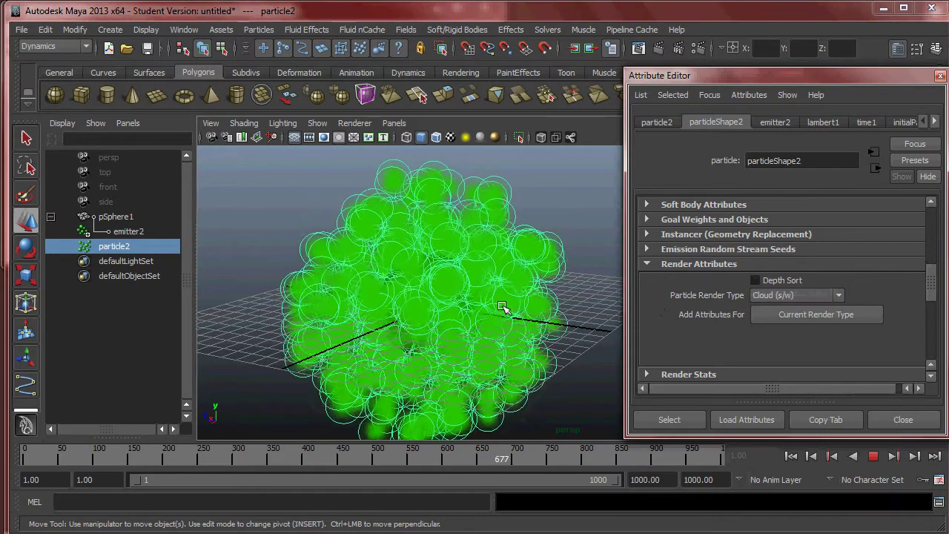
pyautogui.click(541, 203)
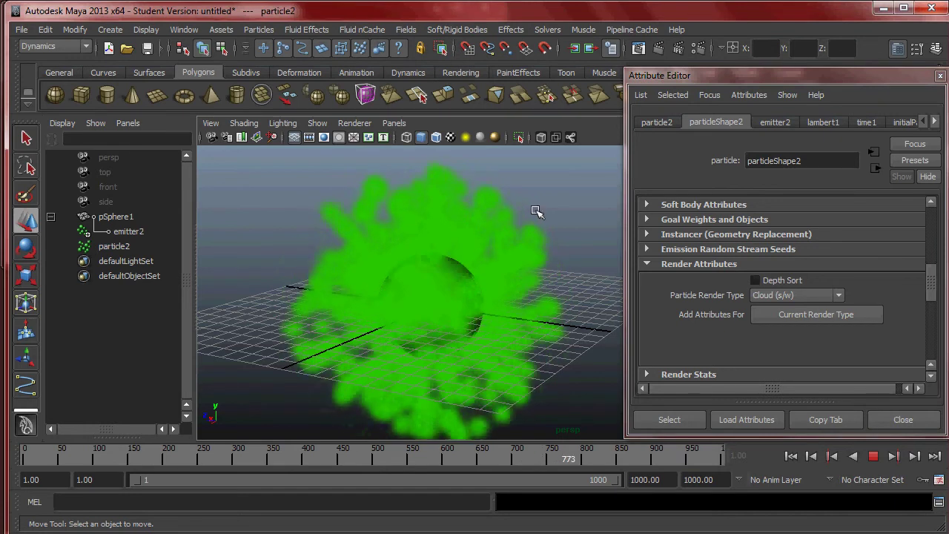
# Step: Switch the Particle Render Type to Tube (s/w), watch the playback, and return to the first frame
pyautogui.click(817, 293)
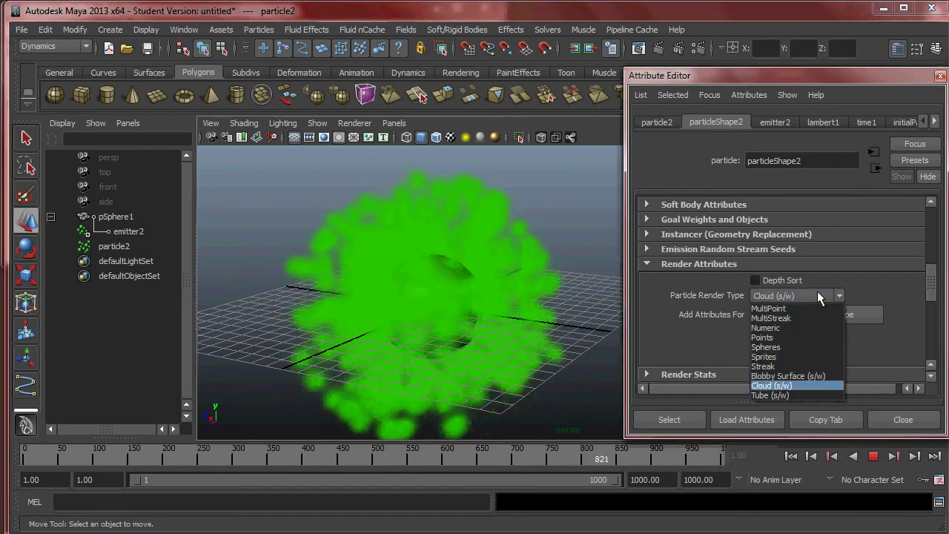
pyautogui.click(773, 395)
pyautogui.click(502, 254)
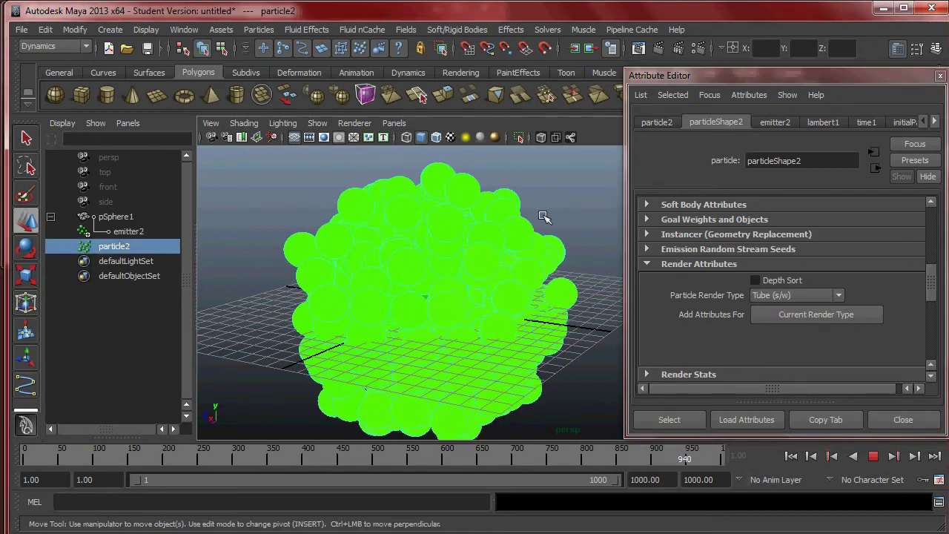
pyautogui.click(873, 456)
pyautogui.click(790, 458)
# Step: Set the Particle Render Type to Points and play the simulation
pyautogui.click(808, 296)
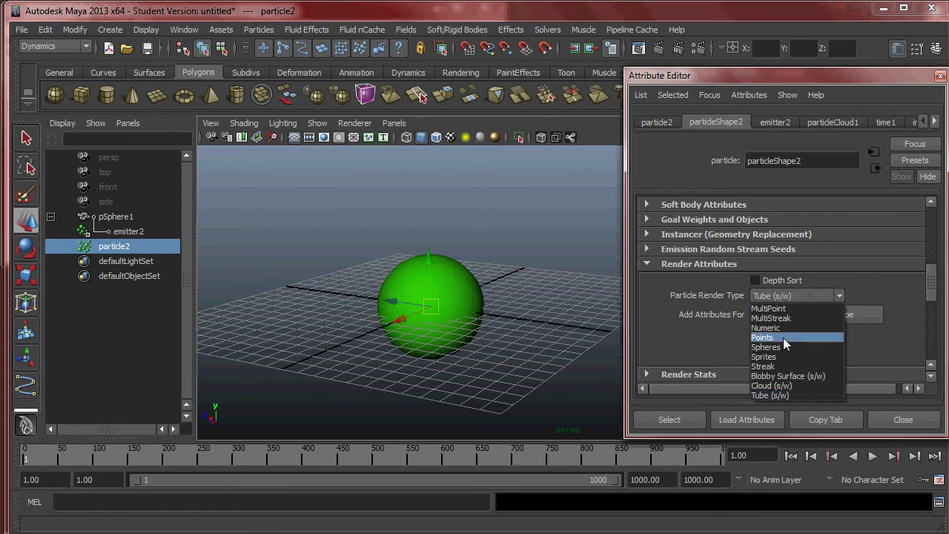
pyautogui.click(782, 335)
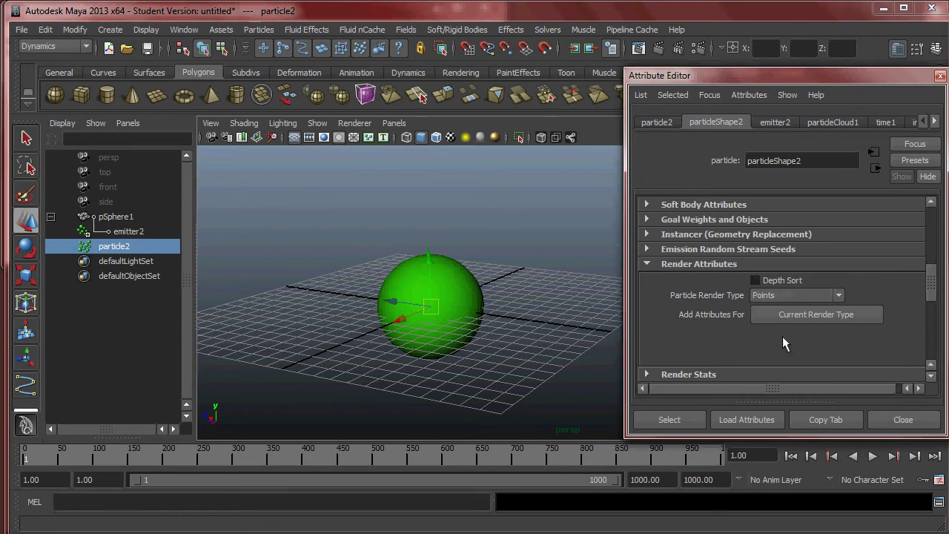
pyautogui.click(873, 456)
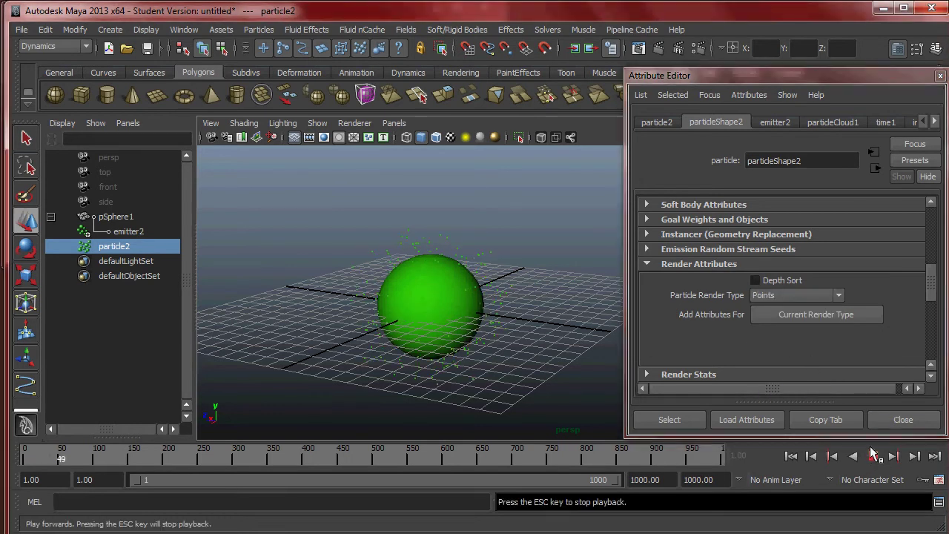
# Step: Select emitter2 and examine its Basic Emitter Attributes, including the available Emitter Type options
pyautogui.click(769, 123)
pyautogui.scroll(-2, 804, 307)
pyautogui.scroll(-2, 808, 306)
pyautogui.scroll(2, 810, 304)
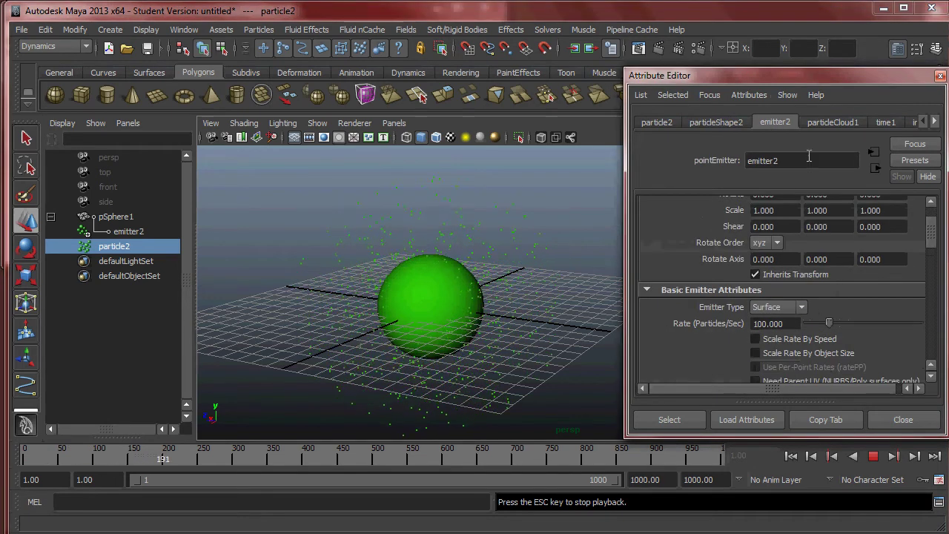
pyautogui.click(138, 237)
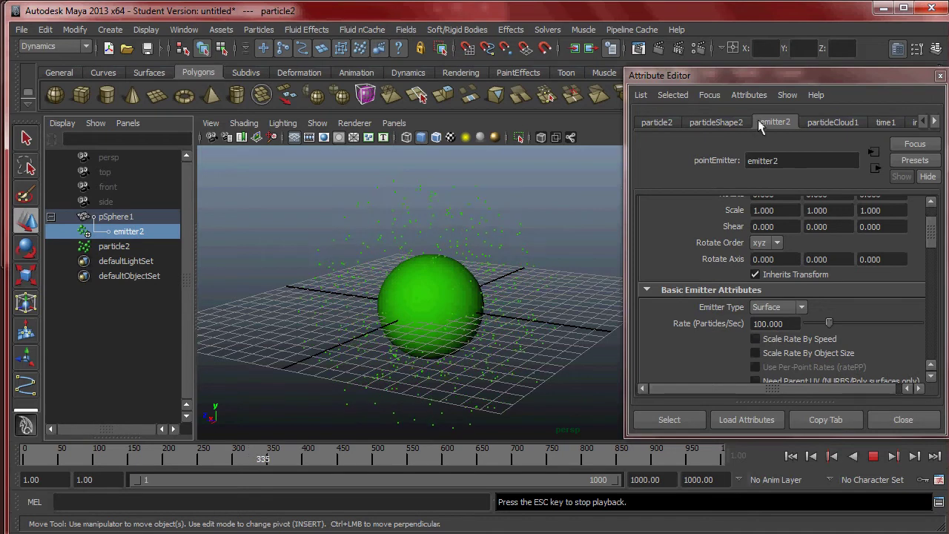
pyautogui.click(803, 305)
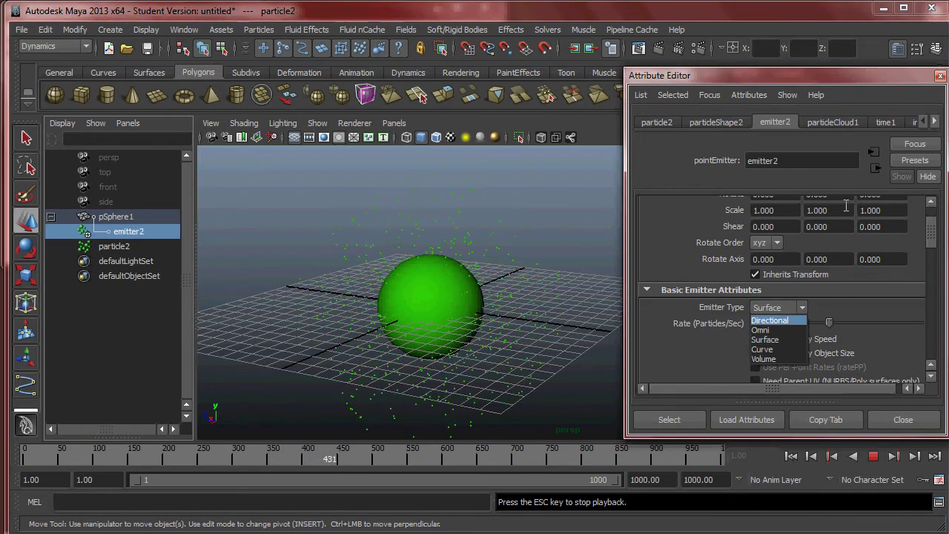
# Step: Adjust particleCloud1's Color and Transparency, and look through its Transparency and Built-in Noise settings
pyautogui.click(840, 123)
pyautogui.click(840, 122)
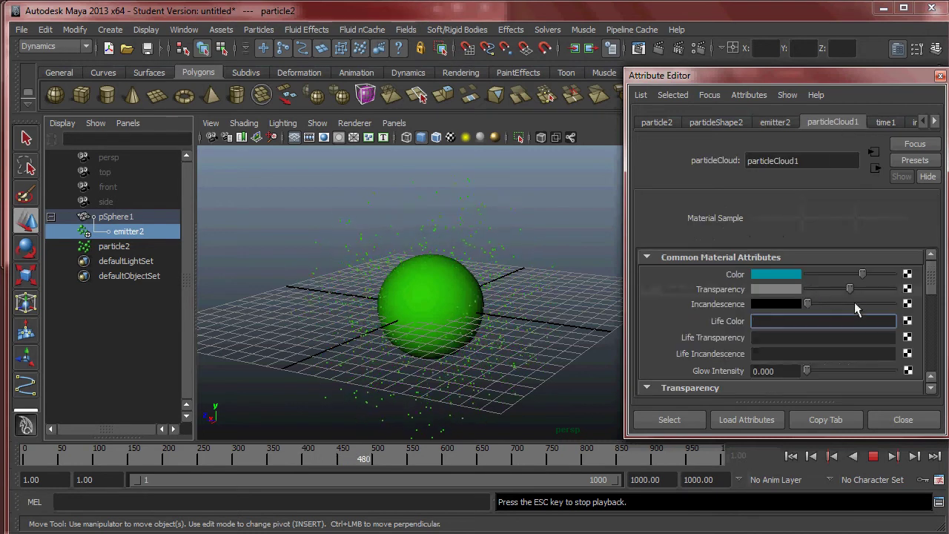
pyautogui.moveTo(861, 273); pyautogui.dragTo(818, 282)
pyautogui.moveTo(846, 285); pyautogui.dragTo(872, 284)
pyautogui.scroll(-3, 828, 310)
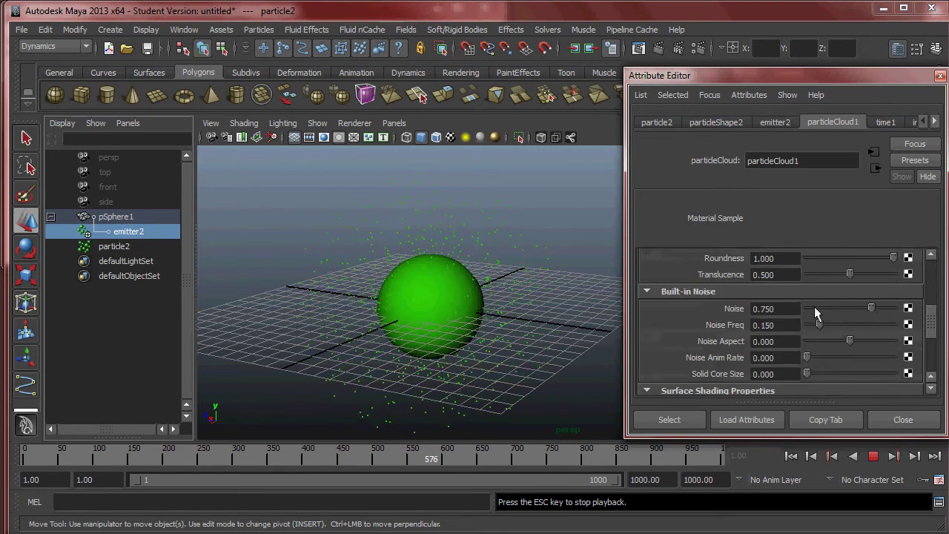
pyautogui.scroll(-2, 814, 306)
pyautogui.scroll(4, 810, 305)
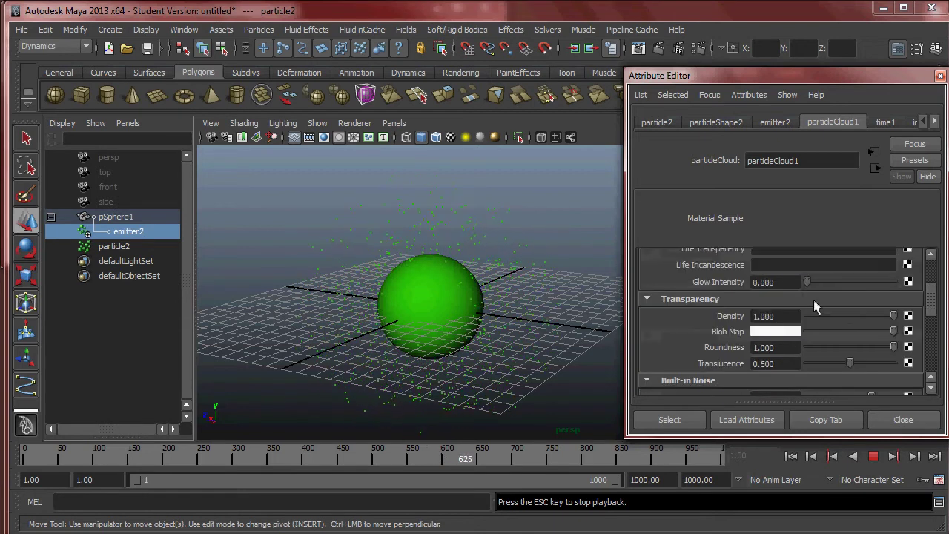
pyautogui.scroll(3, 818, 303)
# Step: Switch particleShape2's Particle Render Type to Cloud (s/w), and brighten particleCloud1's Color and Incandescence during playback
pyautogui.click(733, 123)
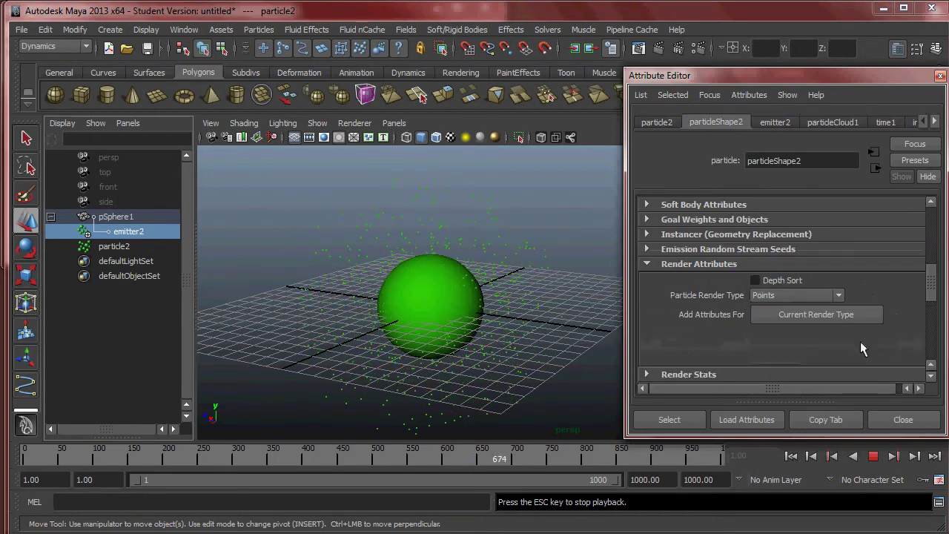
pyautogui.click(806, 295)
pyautogui.click(801, 385)
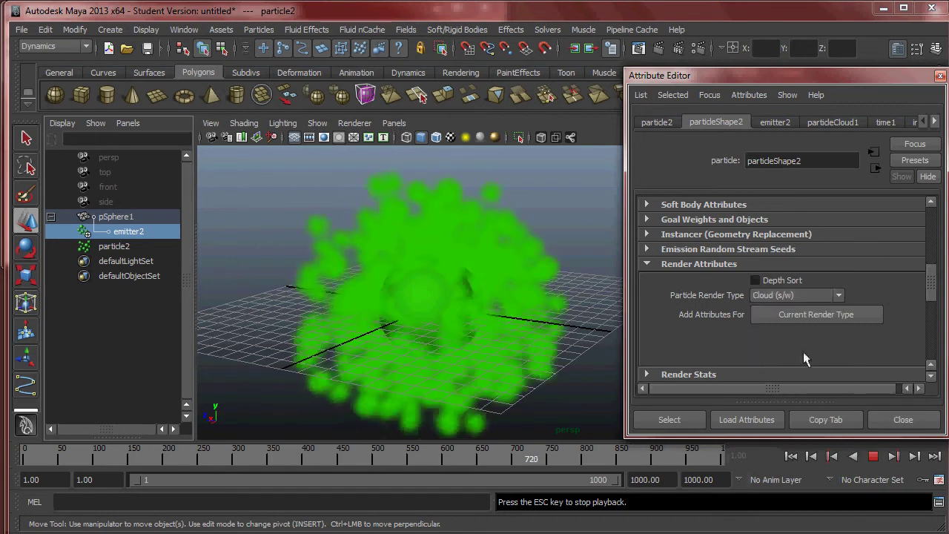
pyautogui.click(829, 125)
pyautogui.moveTo(871, 278); pyautogui.dragTo(869, 299)
pyautogui.moveTo(936, 276)
pyautogui.mouseDown()
pyautogui.moveTo(936, 326)
pyautogui.moveTo(936, 283)
pyautogui.mouseUp()
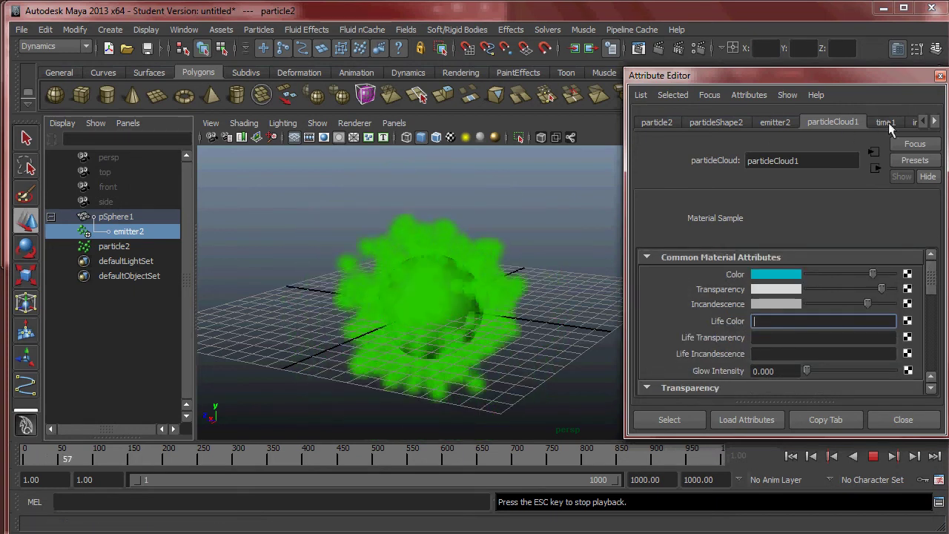
# Step: Check the initialParticleSE shading group's materials and compare the particleCloud1 and emitter2 attributes
pyautogui.click(888, 122)
pyautogui.click(932, 122)
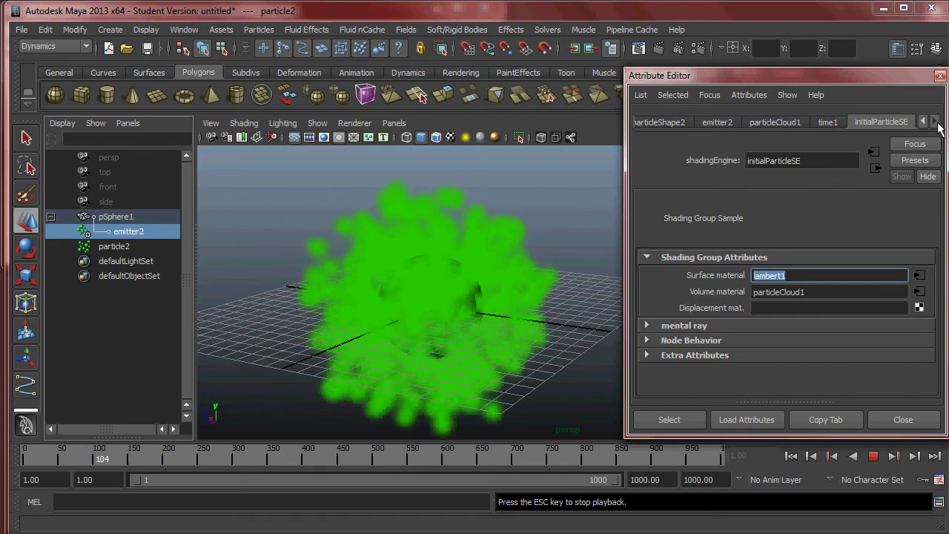
pyautogui.click(920, 124)
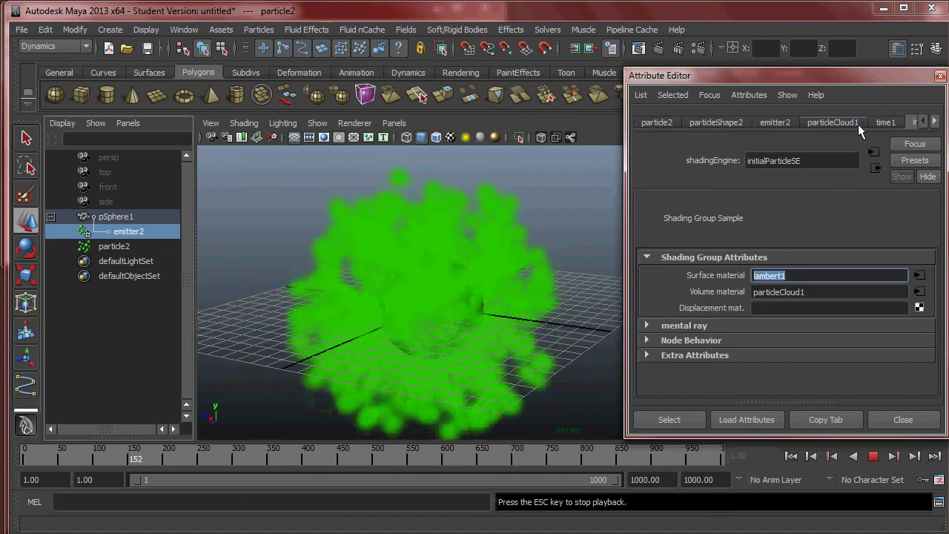
pyautogui.click(852, 123)
pyautogui.click(775, 122)
pyautogui.click(834, 122)
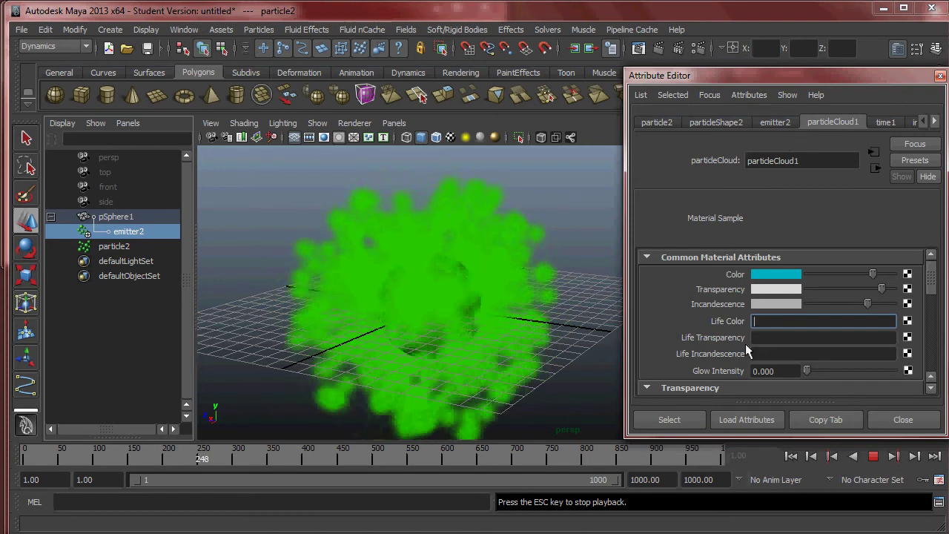
pyautogui.click(775, 122)
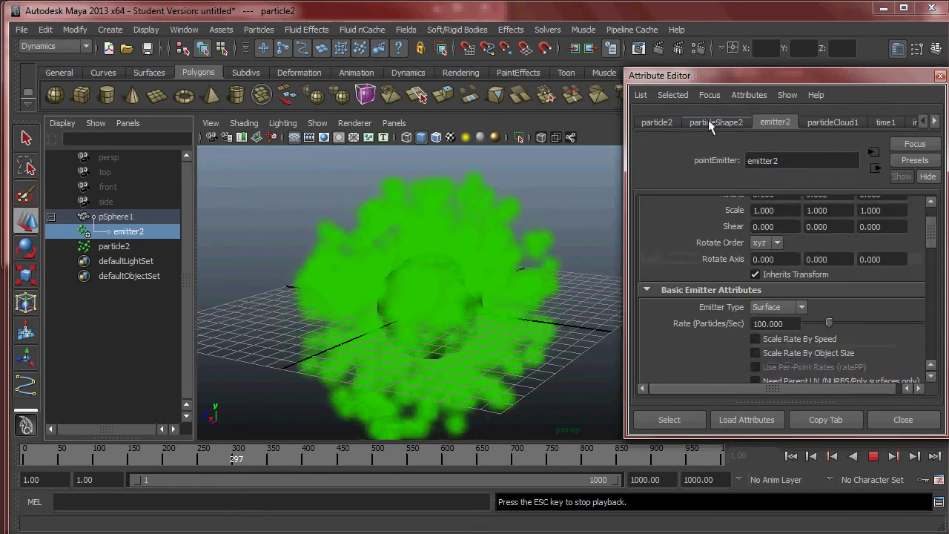
# Step: Set particleShape2's Particle Render Type to Points and reopen the particleCloud1 material attributes
pyautogui.click(715, 121)
pyautogui.click(831, 296)
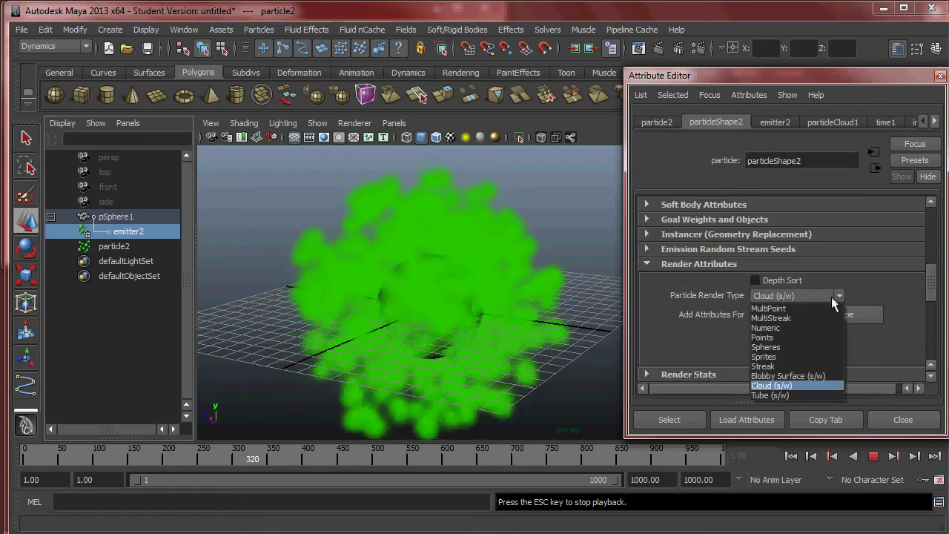
pyautogui.click(781, 336)
pyautogui.click(825, 123)
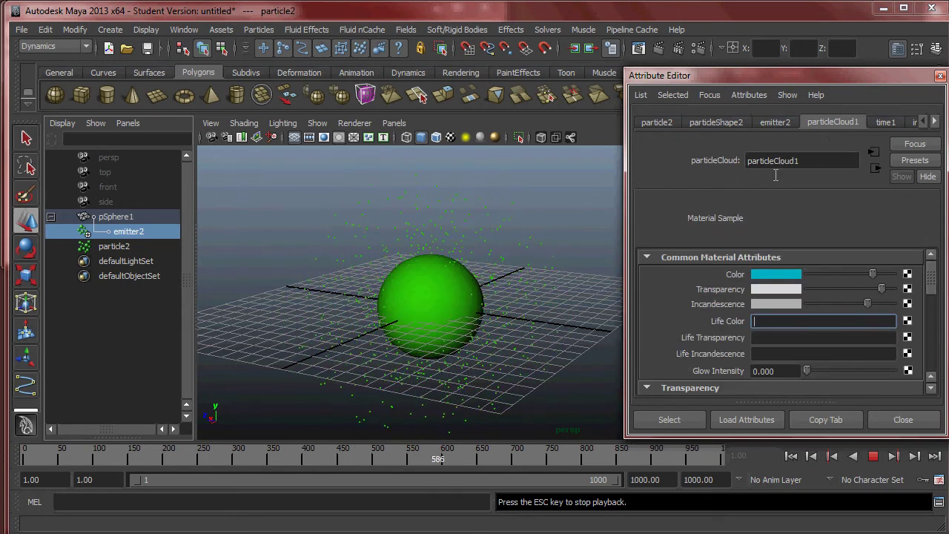
# Step: Delete particle2 and emitter2 from the scene, keeping only the sphere
pyautogui.press('Delete')
pyautogui.click(135, 232)
pyautogui.press('Delete')
# Step: Select pSphere1 and make it emit particles with Emit from Object
pyautogui.click(434, 293)
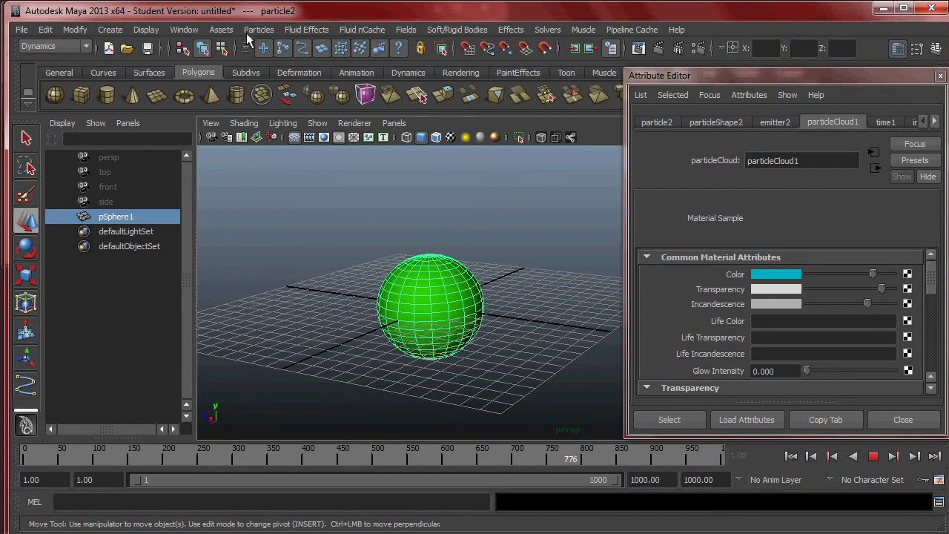
pyautogui.click(253, 30)
pyautogui.click(319, 77)
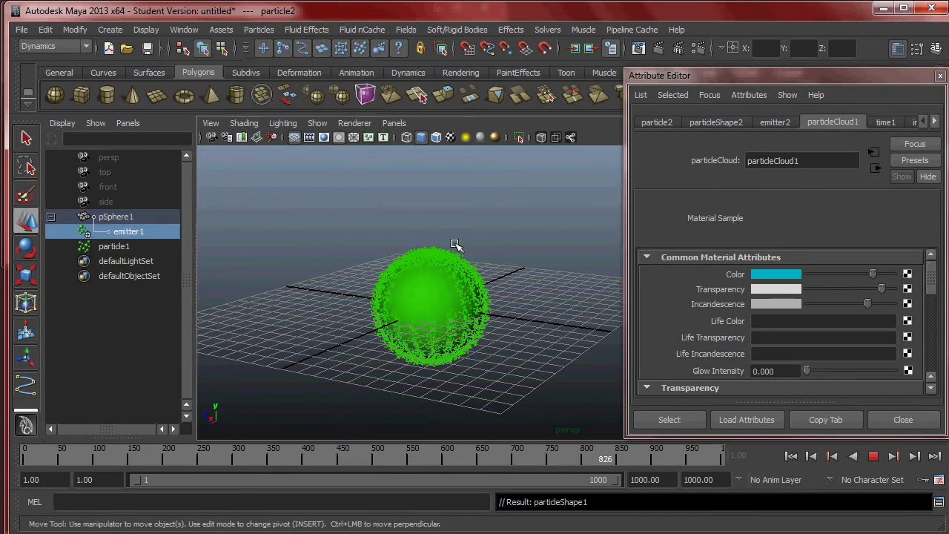
# Step: Try to bring up the new emitter1's attributes in the Attribute Editor, checking each listed node during playback
pyautogui.hotkey('ctrl', 'a')
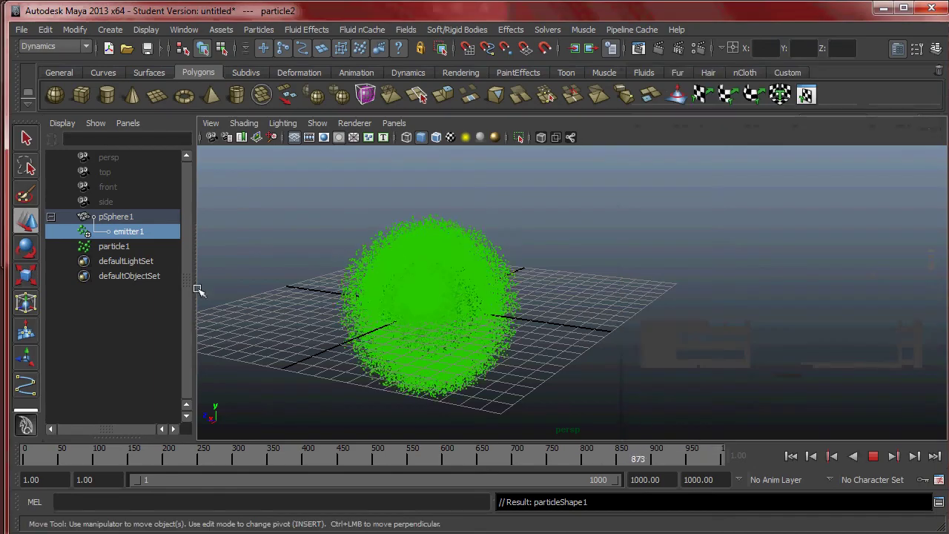
pyautogui.click(117, 248)
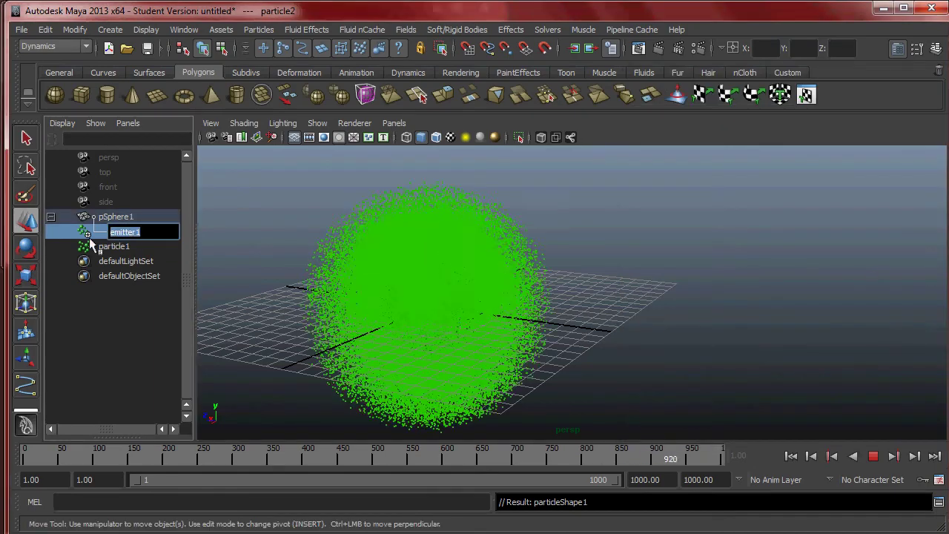
pyautogui.click(122, 231)
pyautogui.click(897, 47)
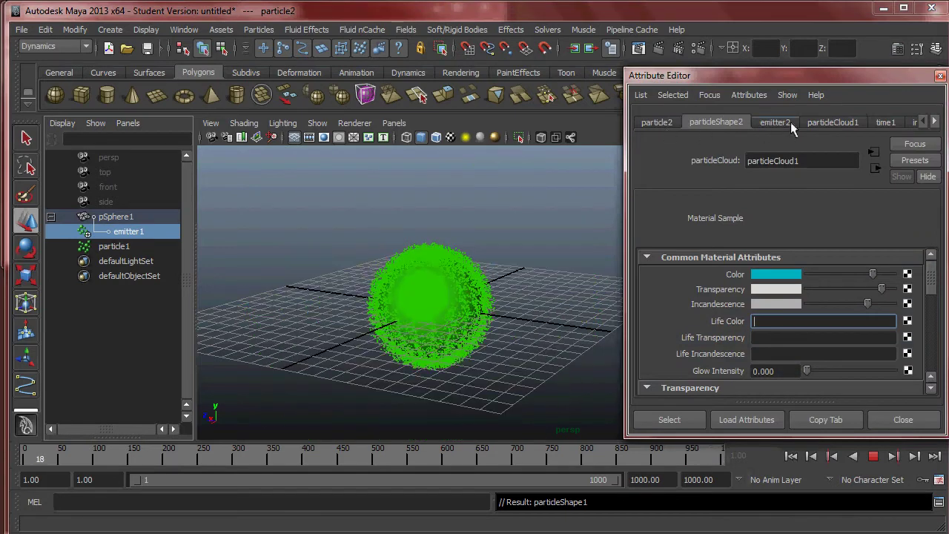
pyautogui.click(934, 121)
pyautogui.click(712, 126)
pyautogui.click(665, 122)
pyautogui.click(765, 120)
pyautogui.click(734, 123)
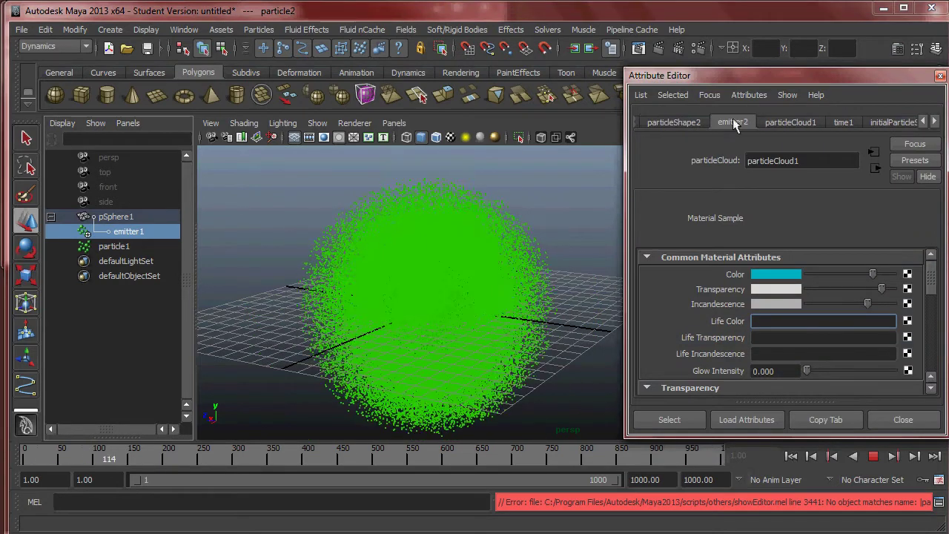
pyautogui.click(784, 124)
pyautogui.click(460, 260)
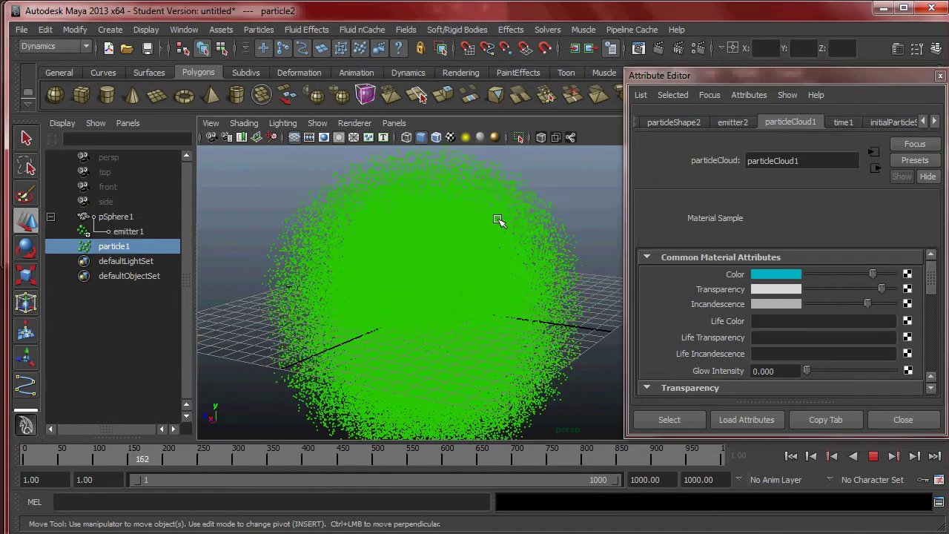
# Step: Stop the playback and delete particle1 and the sphere with its emitter
pyautogui.press('Escape')
pyautogui.press('Delete')
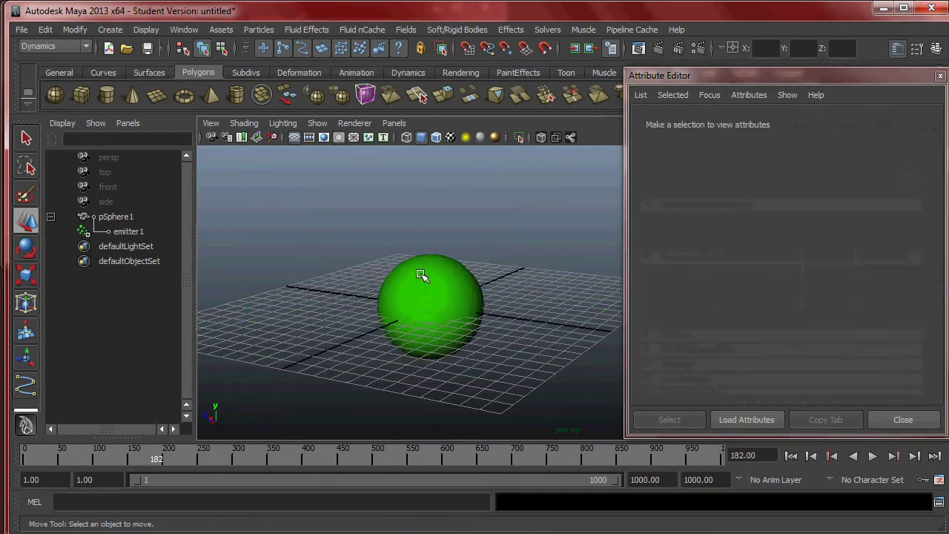
pyautogui.click(421, 272)
pyautogui.press('Delete')
# Step: Start a new scene without saving the current one, and close the Attribute Editor
pyautogui.click(22, 30)
pyautogui.click(46, 54)
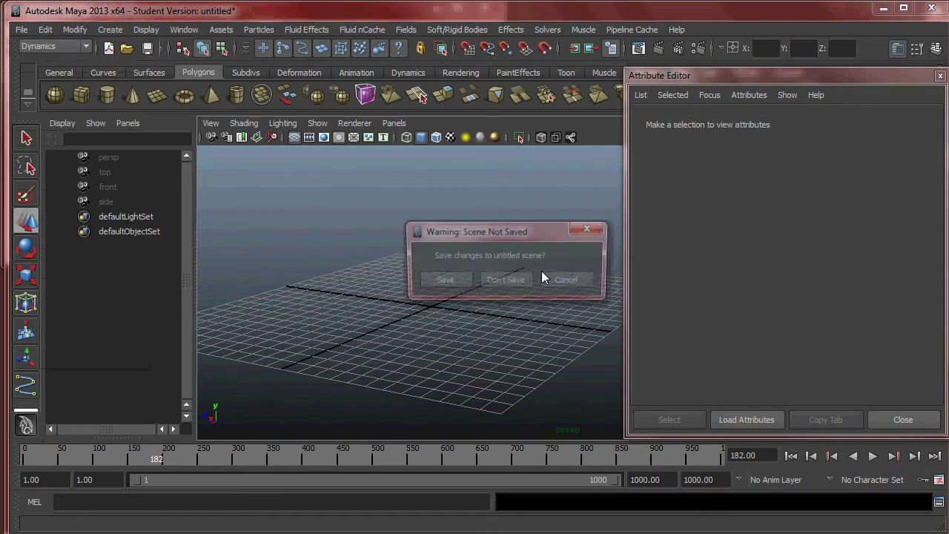
pyautogui.click(502, 278)
pyautogui.moveTo(419, 208)
pyautogui.keyDown('alt'); pyautogui.mouseDown()
pyautogui.moveTo(360, 240)
pyautogui.moveTo(425, 225)
pyautogui.mouseUp(); pyautogui.keyUp('alt')
pyautogui.click(939, 77)
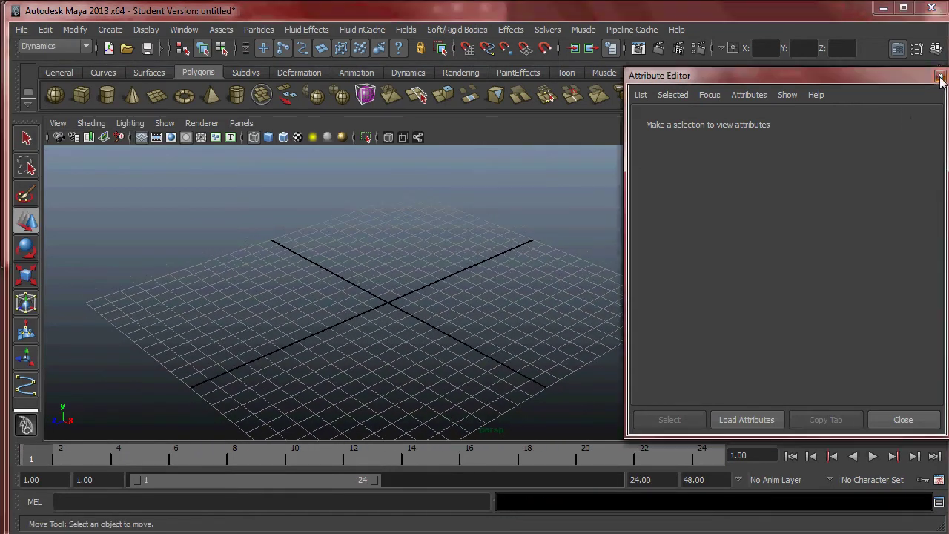
# Step: Create a polygon sphere at the centre of the grid and make it emit particles with Emit from Object
pyautogui.click(110, 30)
pyautogui.moveTo(153, 65)
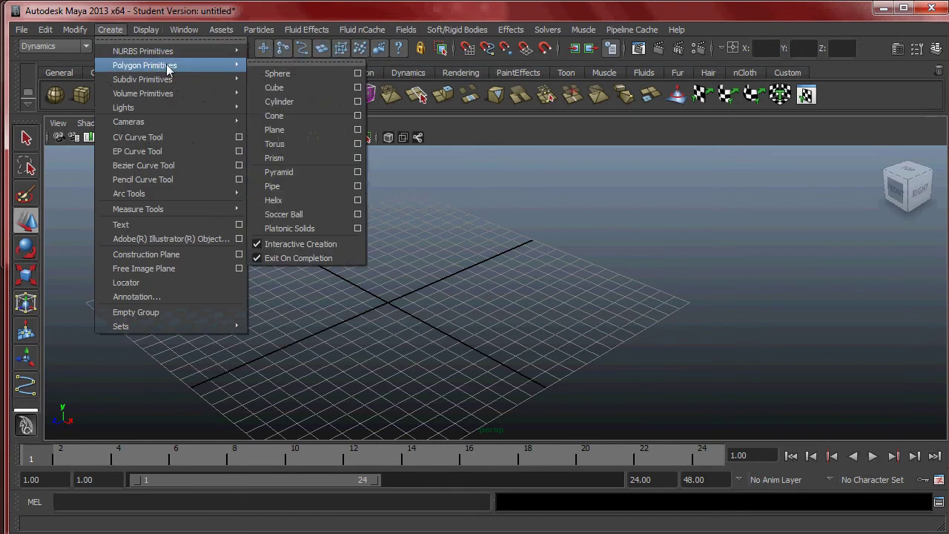
pyautogui.click(295, 77)
pyautogui.click(395, 301)
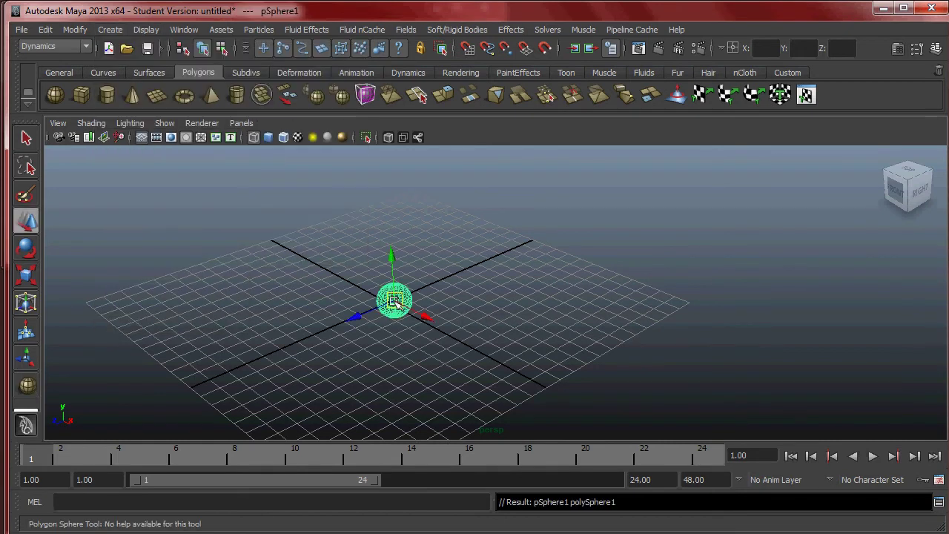
pyautogui.click(313, 32)
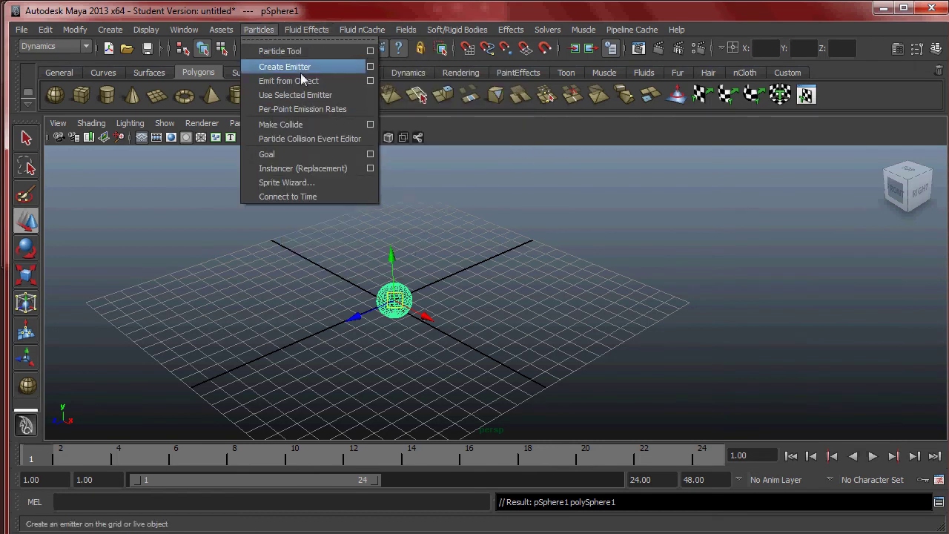
pyautogui.click(310, 82)
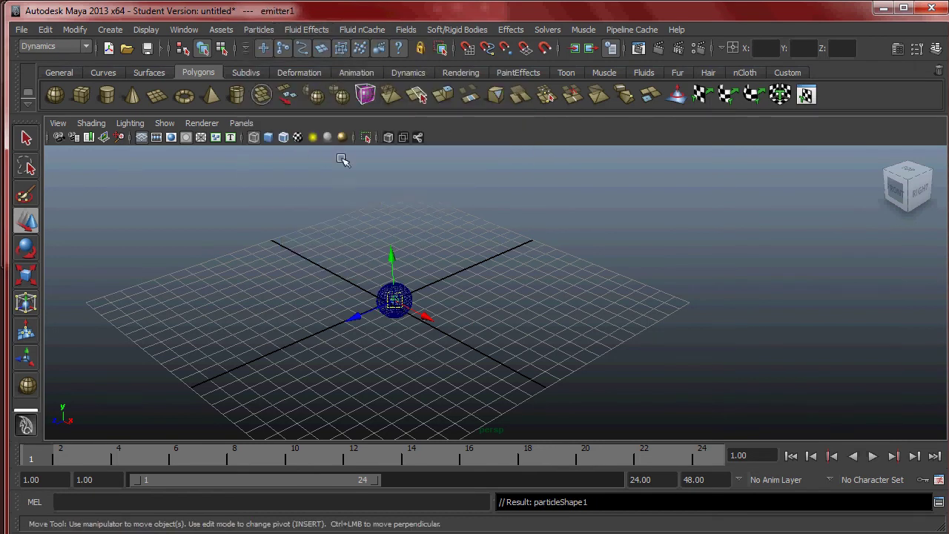
# Step: Switch to the Persp/Outliner layout, select particle1 and show its lambert1 material in the Attribute Editor
pyautogui.click(240, 123)
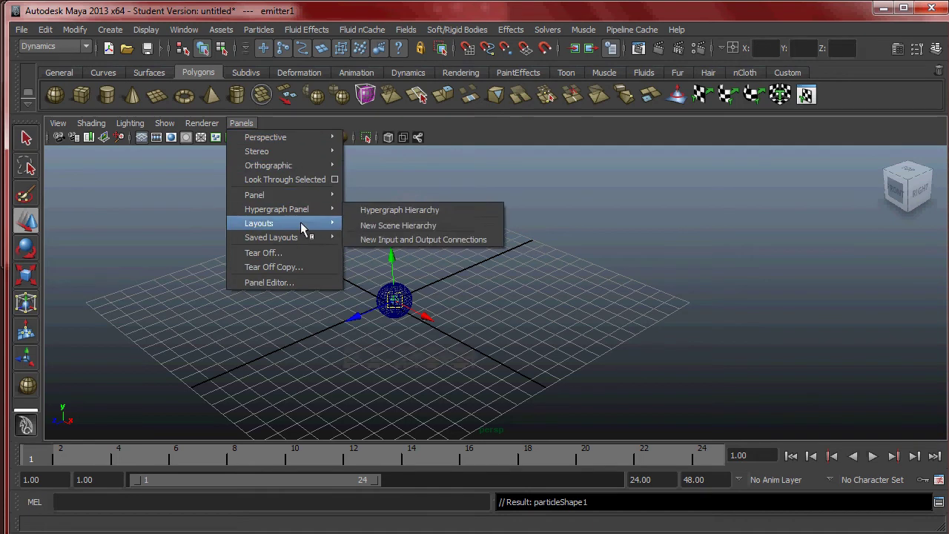
pyautogui.moveTo(311, 239)
pyautogui.click(404, 351)
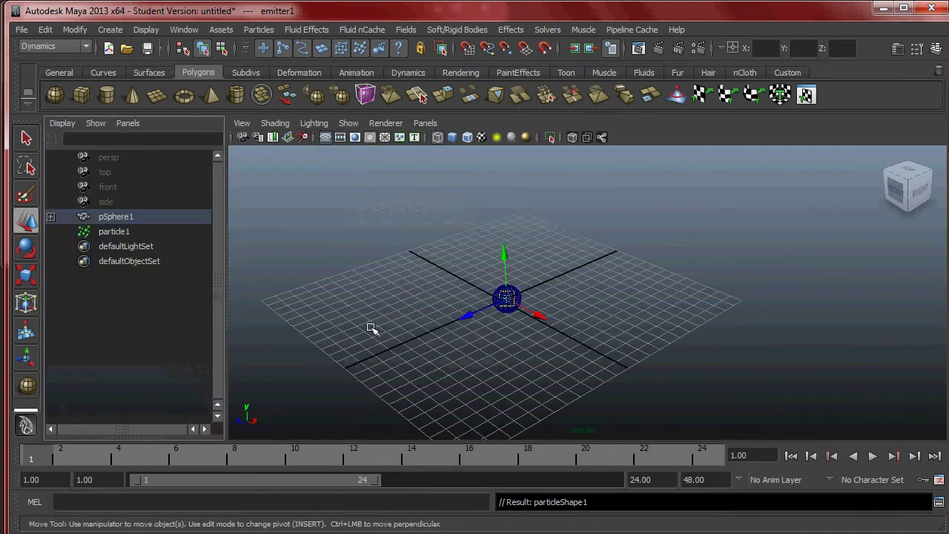
pyautogui.click(114, 232)
pyautogui.click(898, 48)
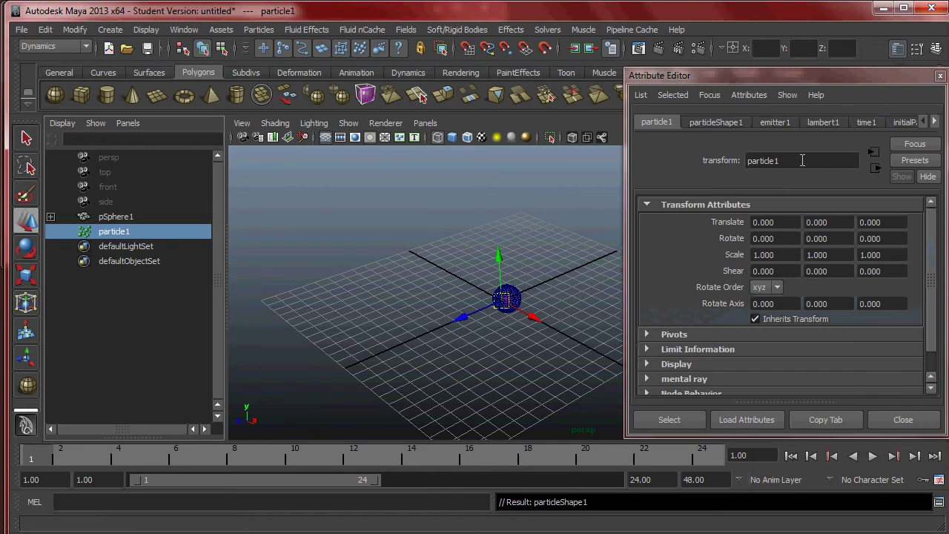
pyautogui.click(824, 124)
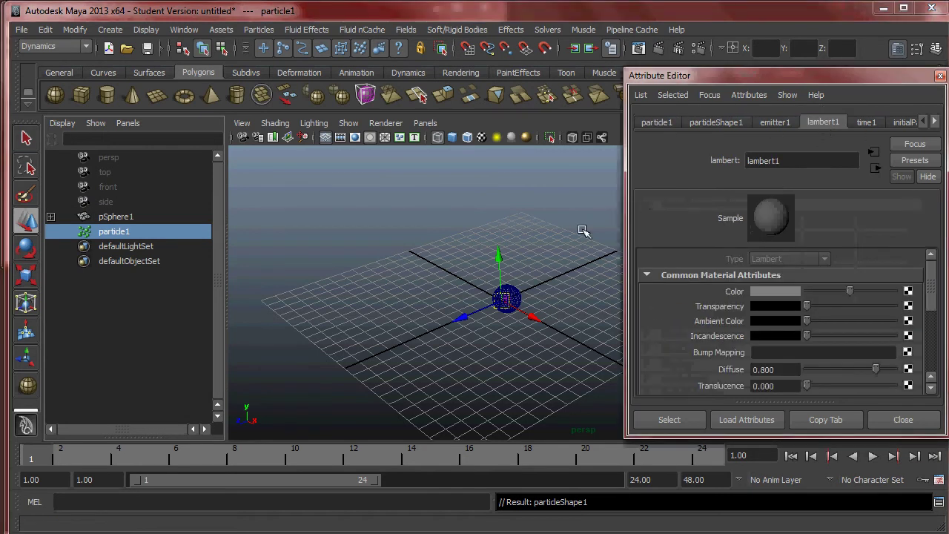
# Step: Set the end of the playback range to 10000 and play the particle simulation, deselecting the particles
pyautogui.click(873, 456)
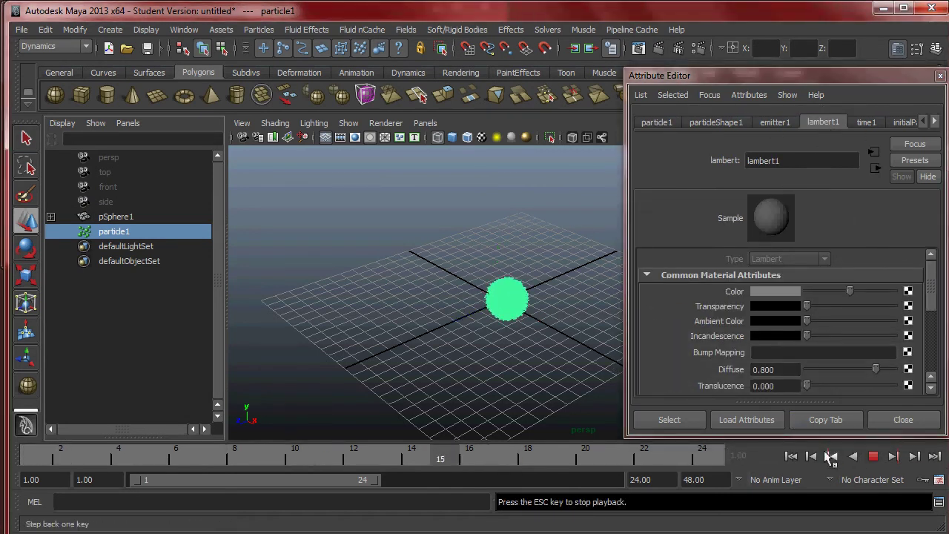
pyautogui.click(872, 456)
pyautogui.click(659, 479)
pyautogui.write('1')
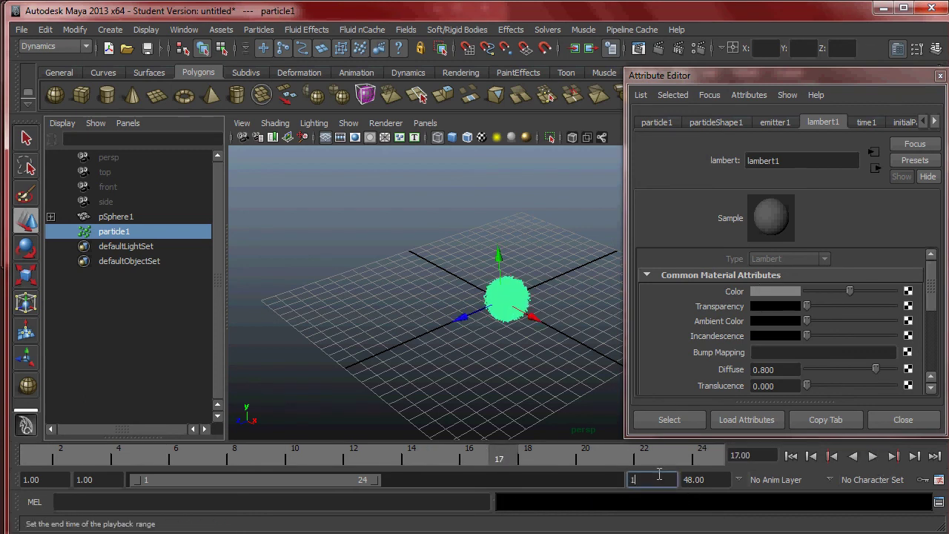
pyautogui.write('0000')
pyautogui.press('Return')
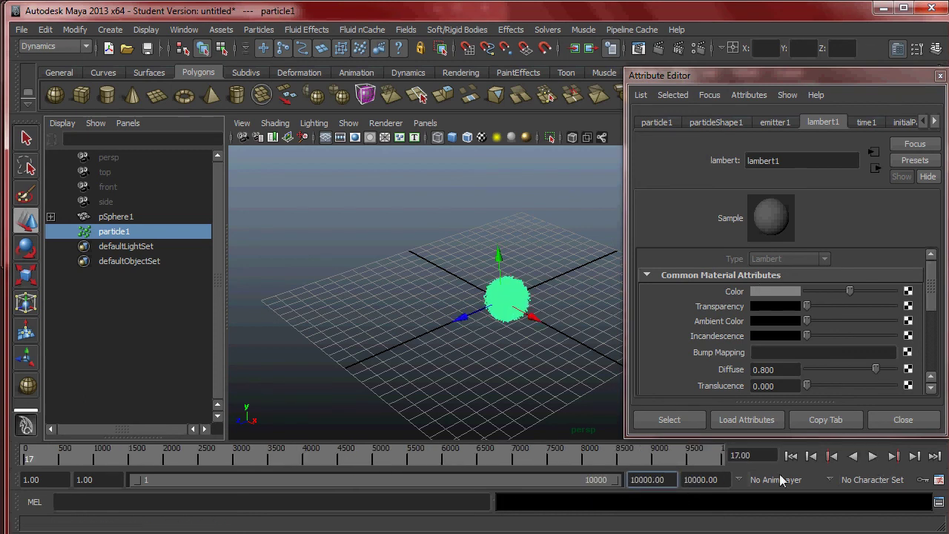
pyautogui.click(872, 456)
pyautogui.scroll(3, 544, 339)
pyautogui.click(593, 334)
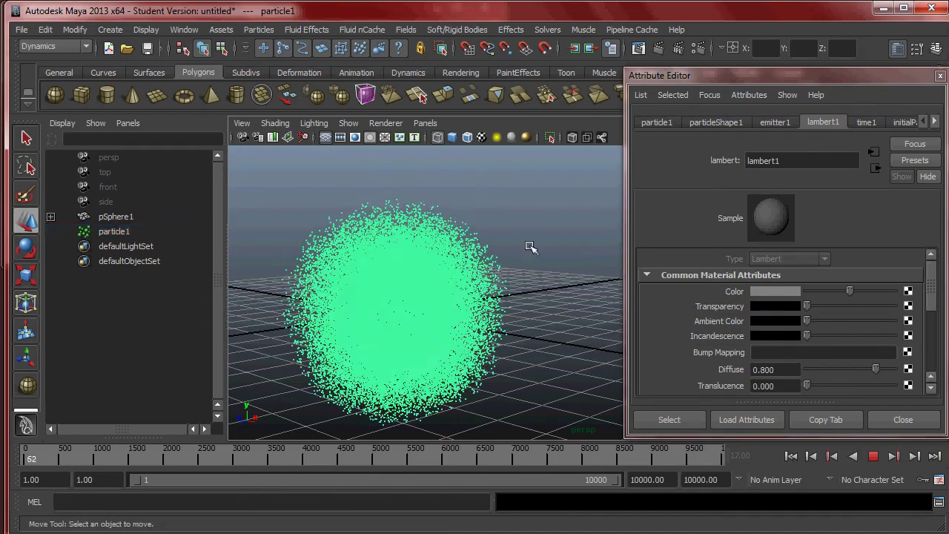
# Step: Lighten lambert1's color to a grey of value 0.744, stop playback with particle1 selected and display the viewport shaded
pyautogui.moveTo(849, 290); pyautogui.dragTo(870, 291)
pyautogui.click(118, 231)
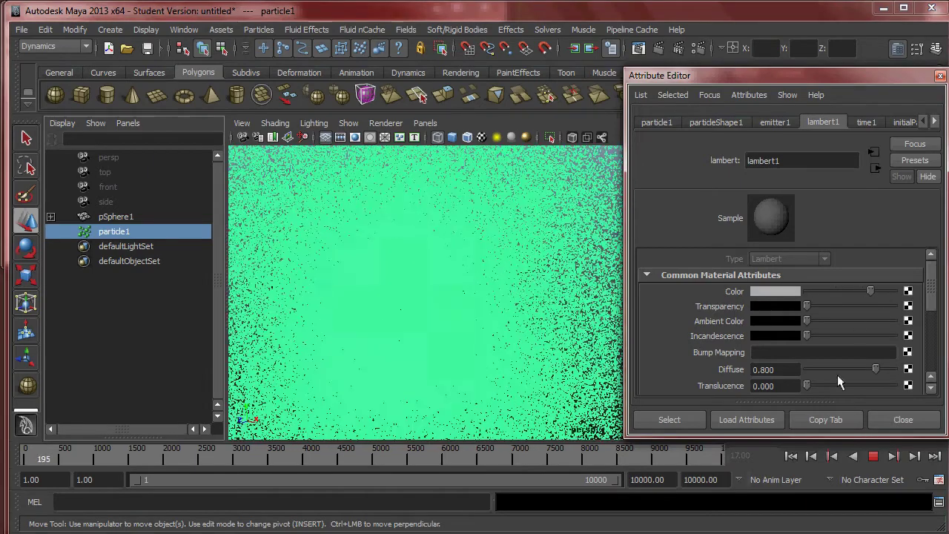
pyautogui.click(873, 456)
pyautogui.press('5')
pyautogui.press('6')
pyautogui.moveTo(517, 320)
pyautogui.keyDown('alt'); pyautogui.mouseDown(button='right')
pyautogui.moveTo(435, 292)
pyautogui.moveTo(170, 254)
pyautogui.mouseUp(button='right'); pyautogui.keyUp('alt')
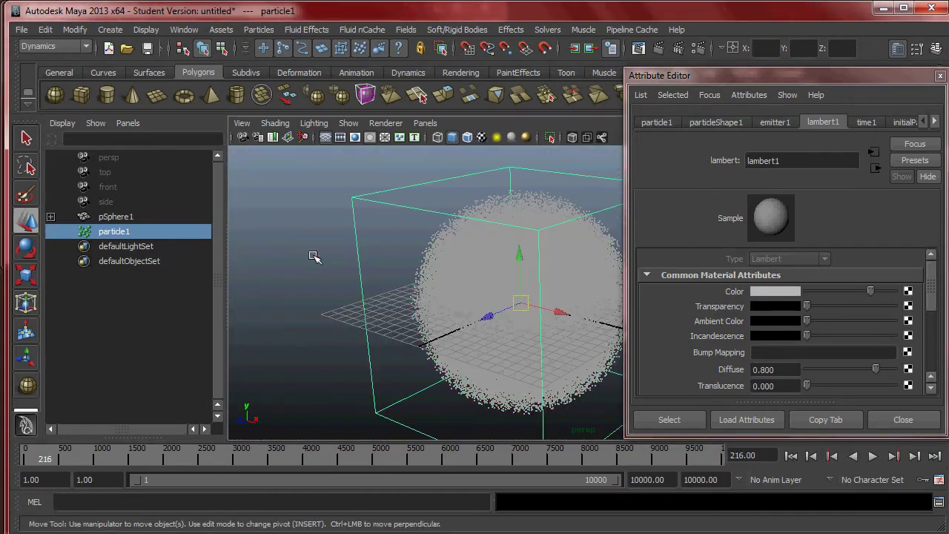
# Step: Reselect particle1 and try to change lambert1's grey color to a green hue on the color wheel
pyautogui.click(295, 273)
pyautogui.click(140, 231)
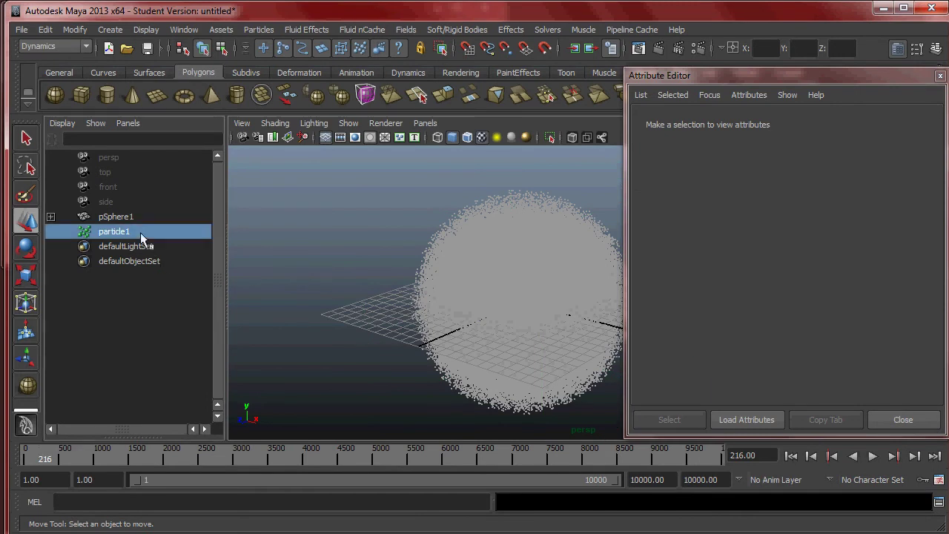
pyautogui.click(775, 291)
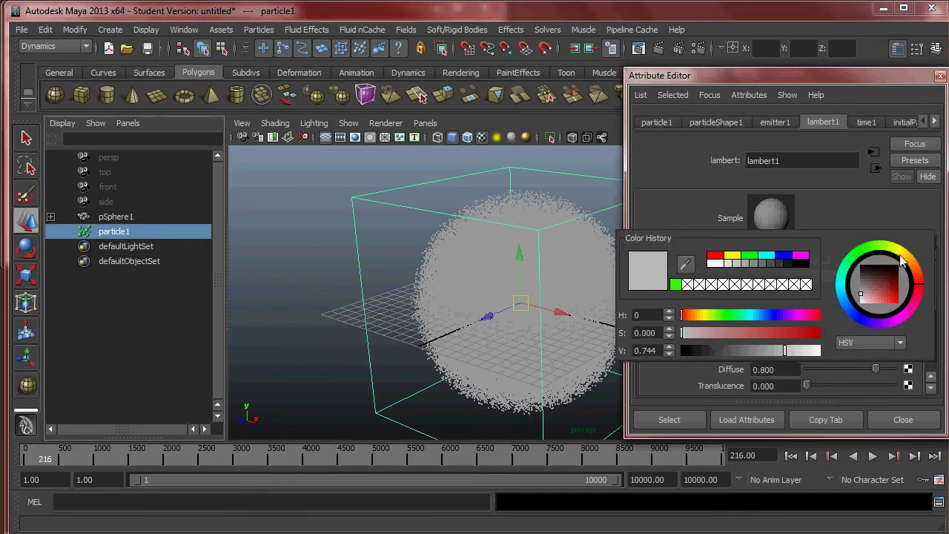
pyautogui.moveTo(901, 259); pyautogui.dragTo(863, 255)
pyautogui.keyDown('alt'); pyautogui.moveTo(292, 233); pyautogui.dragTo(255, 226); pyautogui.keyUp('alt')
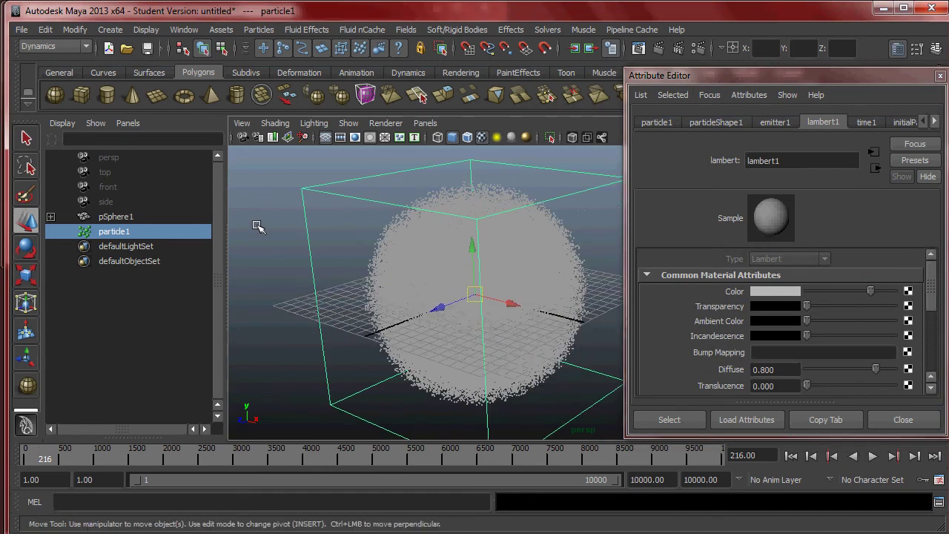
# Step: Examine the remaining lambert1 attributes, then look through the settings of particleShape1 and emitter1
pyautogui.scroll(-5, 827, 244)
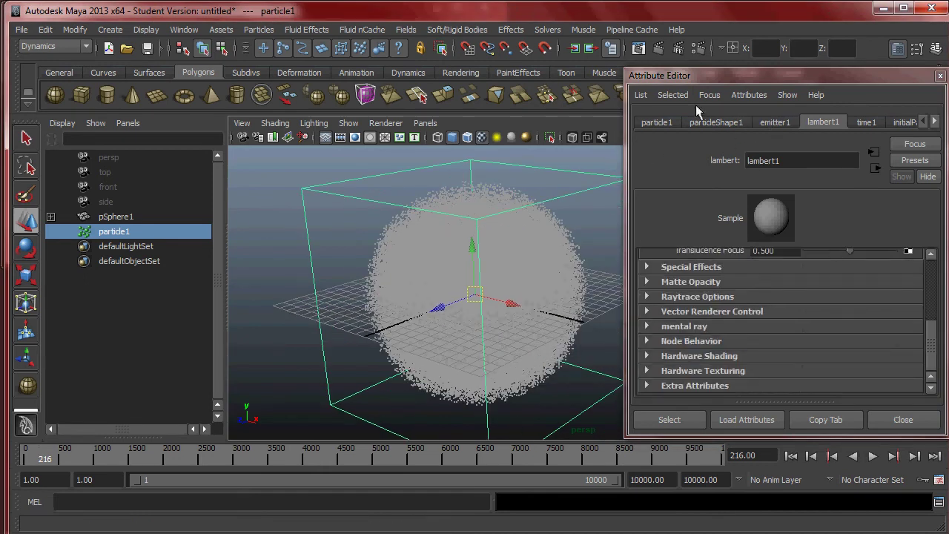
pyautogui.click(717, 123)
pyautogui.scroll(-5, 821, 244)
pyautogui.scroll(5, 839, 294)
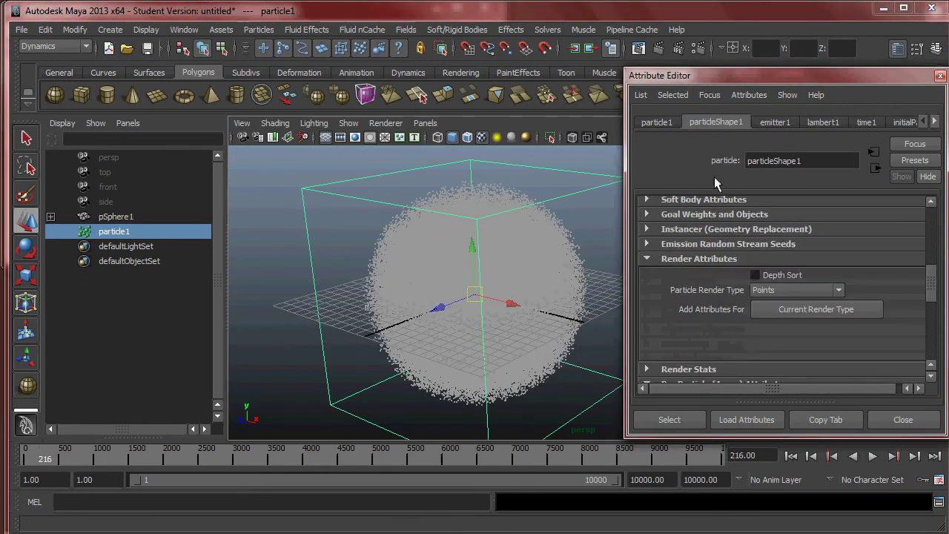
pyautogui.click(775, 123)
pyautogui.scroll(-5, 828, 267)
pyautogui.scroll(-5, 828, 264)
pyautogui.moveTo(808, 241); pyautogui.dragTo(879, 241)
# Step: Replay the particle simulation from the first frame and stop it at about frame 55
pyautogui.click(790, 456)
pyautogui.click(873, 456)
pyautogui.click(875, 455)
# Step: Change lambert1's color to a saturated red
pyautogui.click(821, 121)
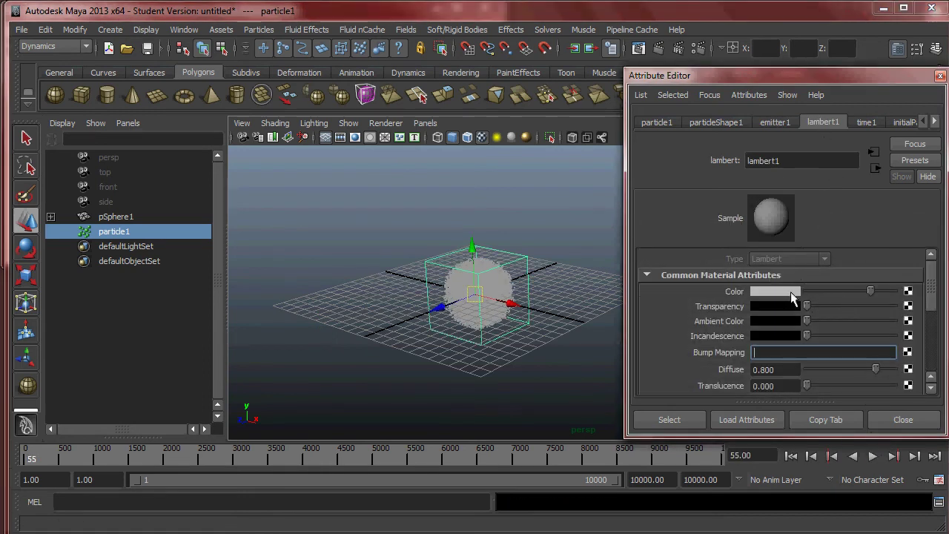
pyautogui.click(791, 293)
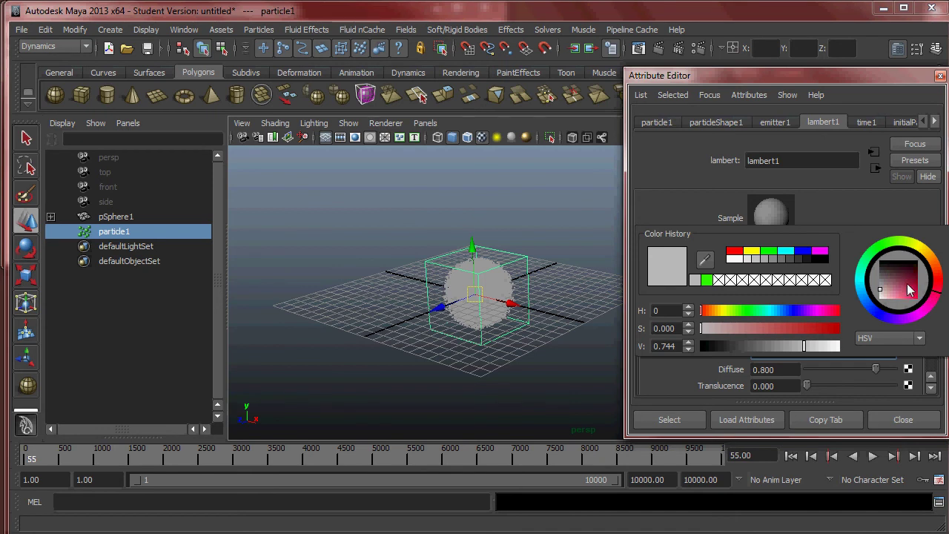
pyautogui.moveTo(910, 289); pyautogui.dragTo(940, 296)
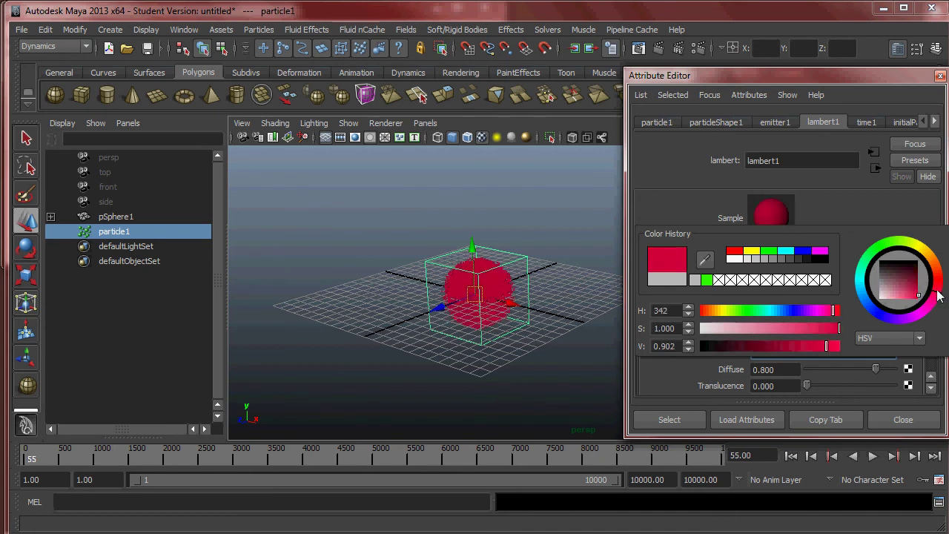
# Step: Replay the red particle emission from the start and stop it at about frame 30
pyautogui.click(791, 456)
pyautogui.keyDown('alt'); pyautogui.moveTo(525, 314); pyautogui.dragTo(622, 302, button='right'); pyautogui.keyUp('alt')
pyautogui.click(872, 457)
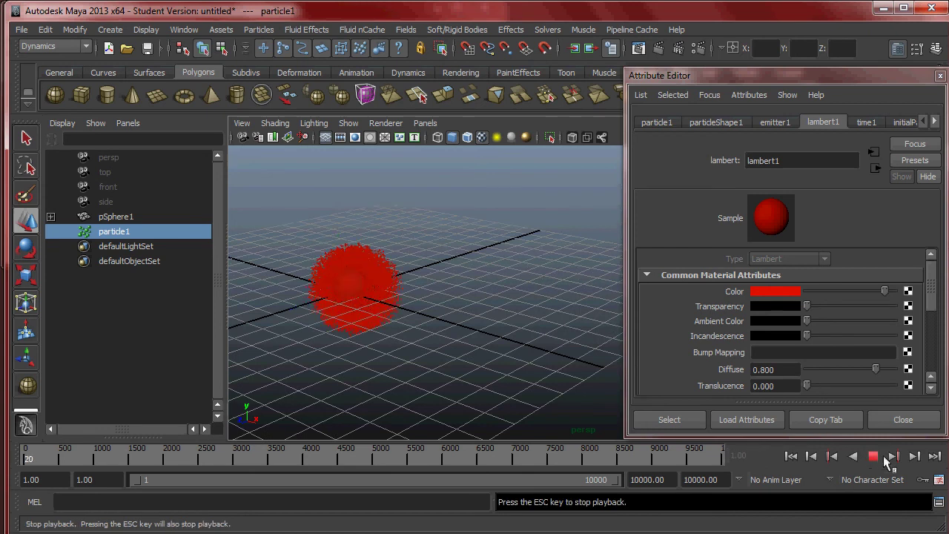
pyautogui.press('Escape')
pyautogui.scroll(2, 584, 304)
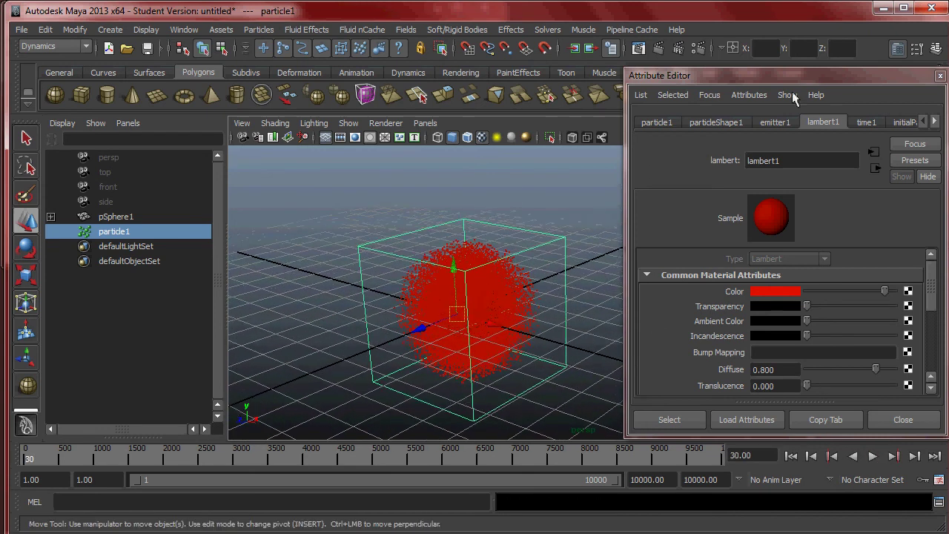
# Step: Close the Attribute Editor, open an enlarged Render View and render the particles with Maya Hardware
pyautogui.click(940, 77)
pyautogui.click(638, 47)
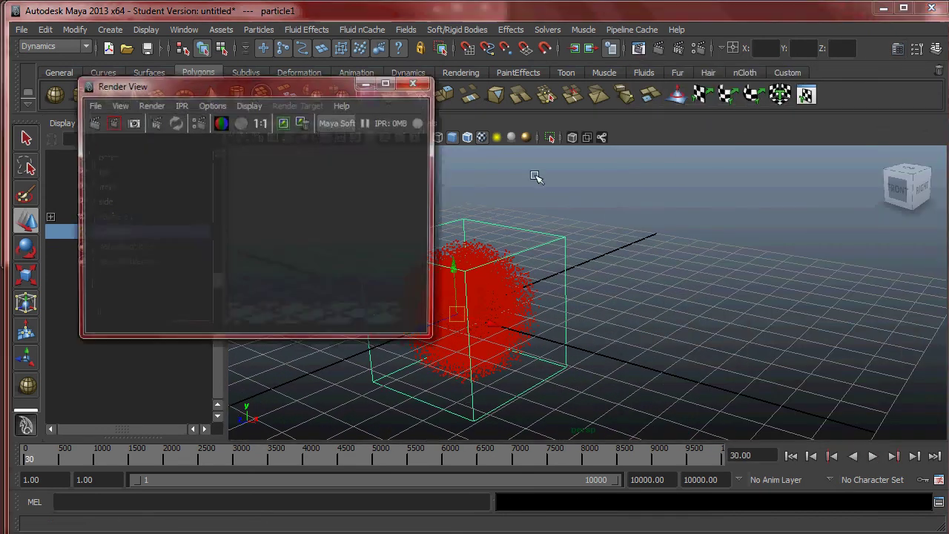
pyautogui.click(340, 122)
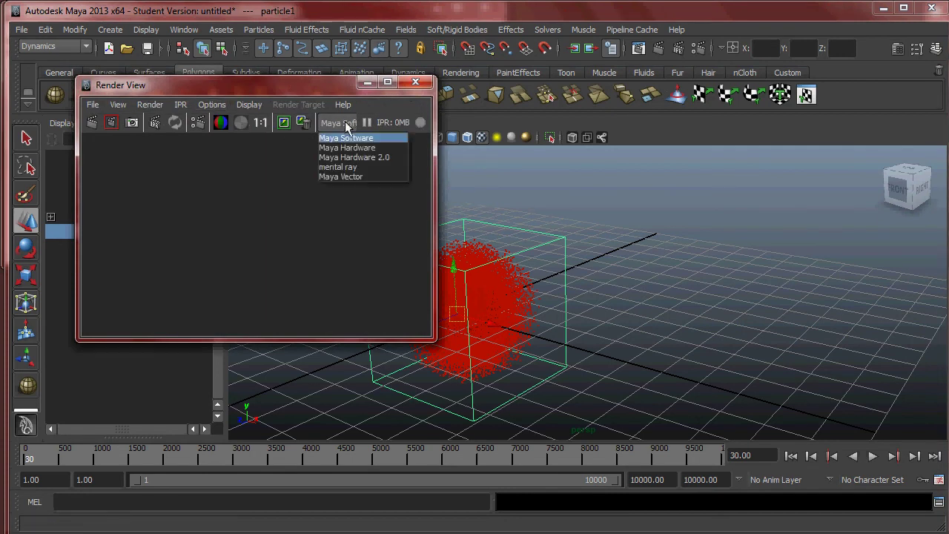
pyautogui.click(390, 83)
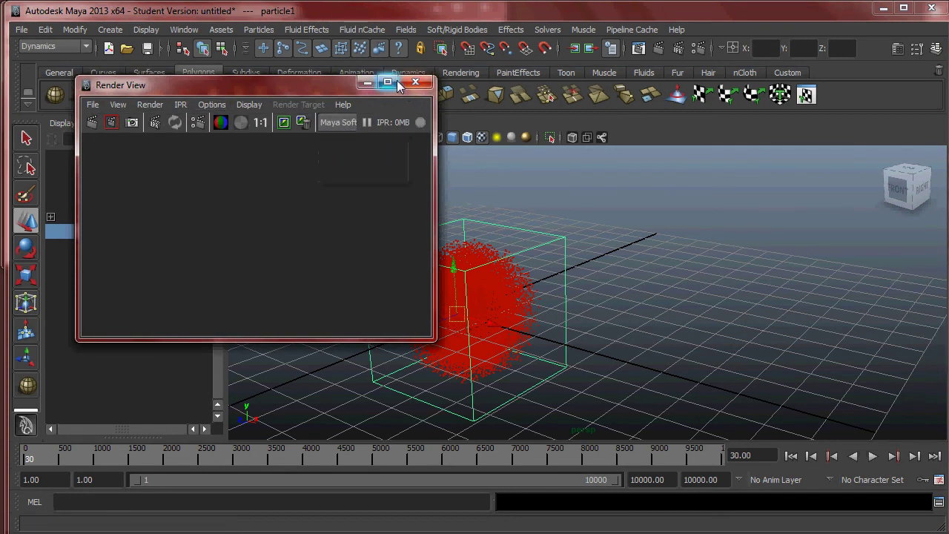
pyautogui.moveTo(435, 341); pyautogui.dragTo(744, 508)
pyautogui.click(387, 127)
pyautogui.click(351, 146)
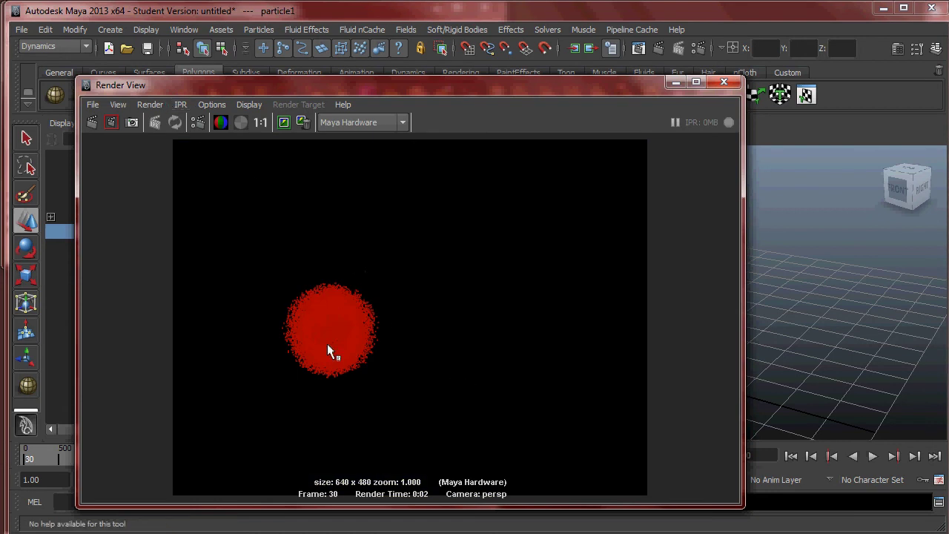
# Step: Keep the first render in the Render View, play the simulation on to about frame 68 and render again
pyautogui.moveTo(479, 83); pyautogui.dragTo(533, 44)
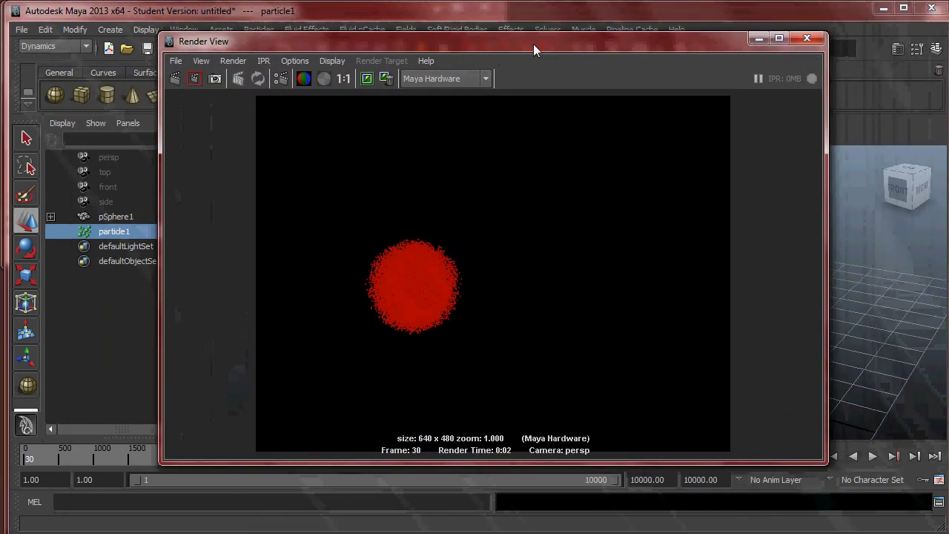
pyautogui.click(367, 79)
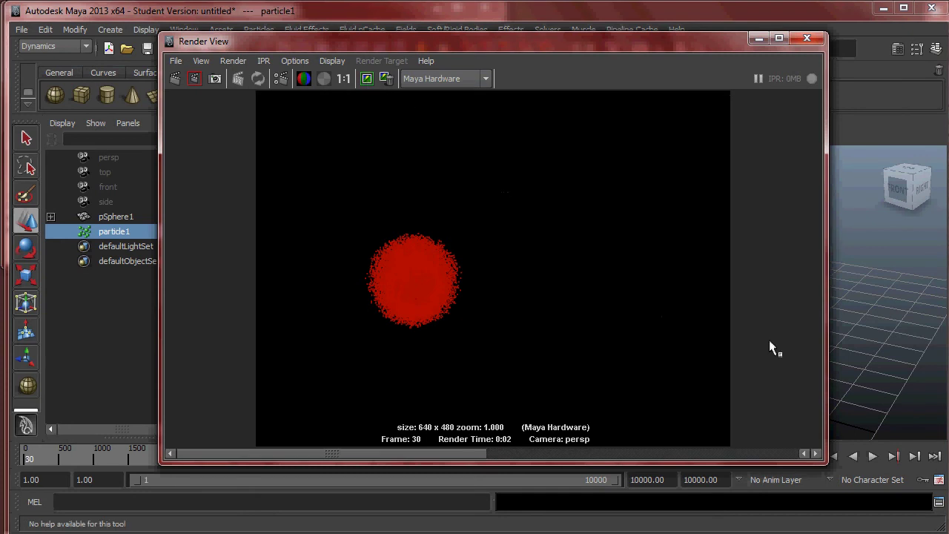
pyautogui.click(869, 395)
pyautogui.click(874, 457)
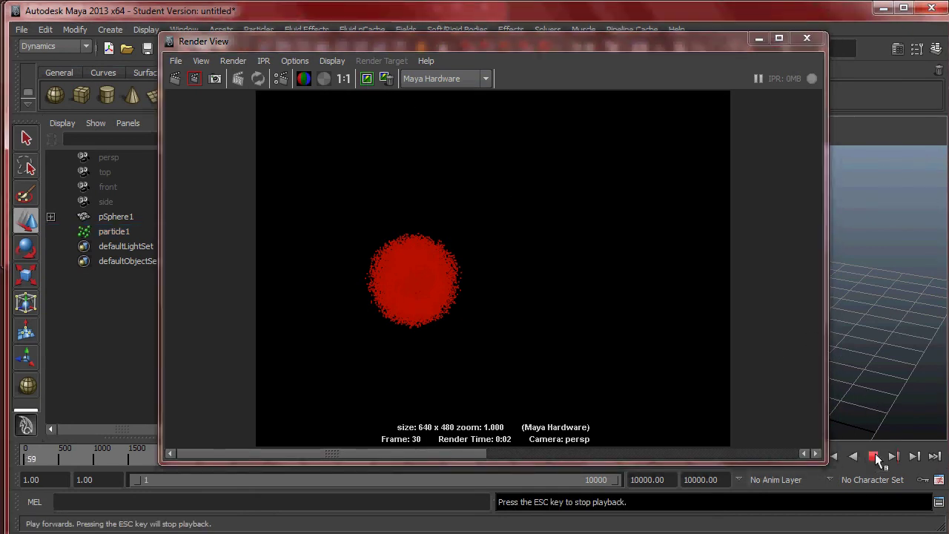
pyautogui.click(177, 79)
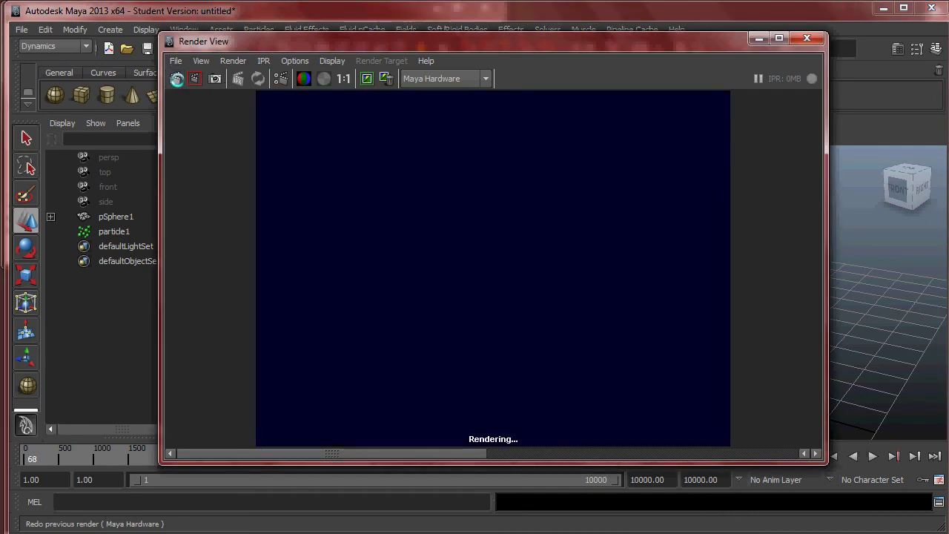
# Step: Keep the second render, scroll through the stored images and close the Render View, leaving the particles deselected
pyautogui.click(366, 80)
pyautogui.moveTo(599, 452); pyautogui.dragTo(665, 453)
pyautogui.moveTo(354, 454); pyautogui.dragTo(260, 417)
pyautogui.click(806, 38)
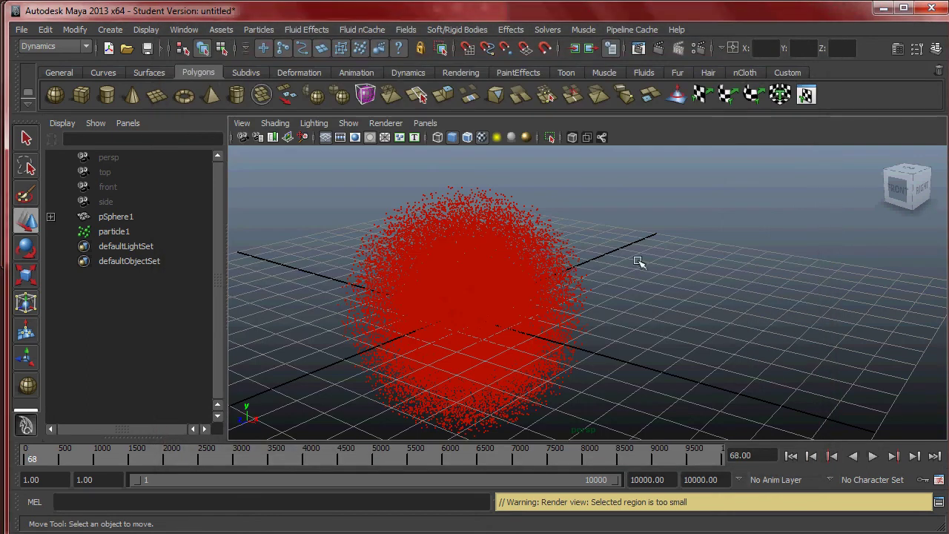
pyautogui.click(542, 244)
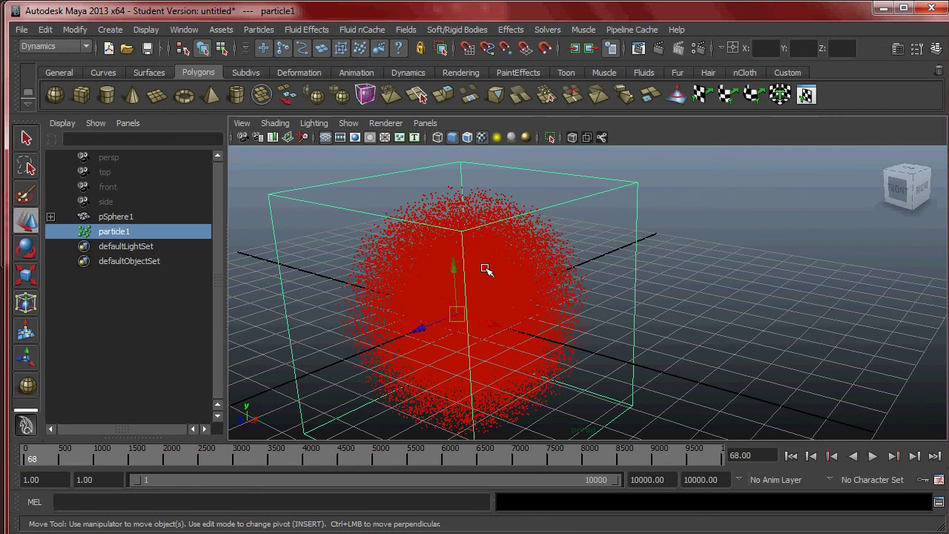
pyautogui.click(620, 218)
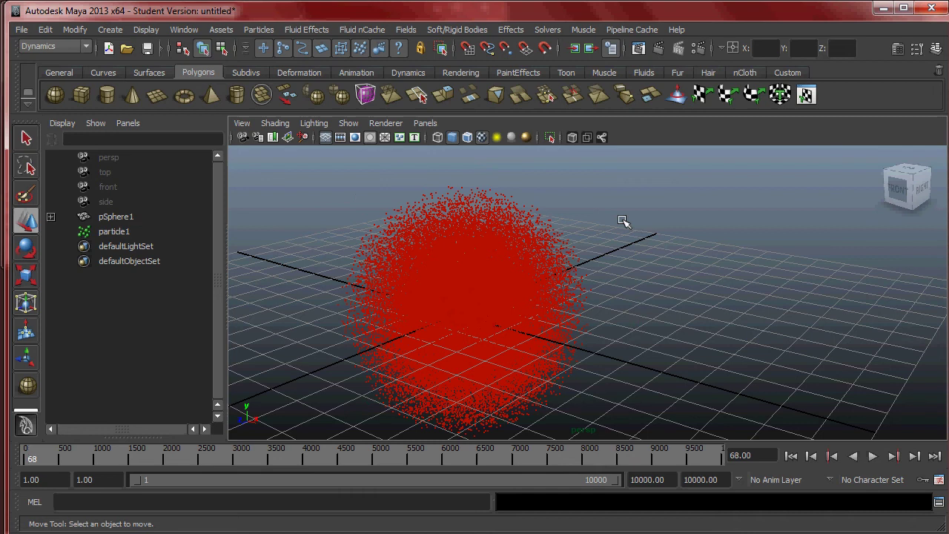
# Step: Rewind the simulation, reselect particle1 and play the emission to about frame 24
pyautogui.click(508, 205)
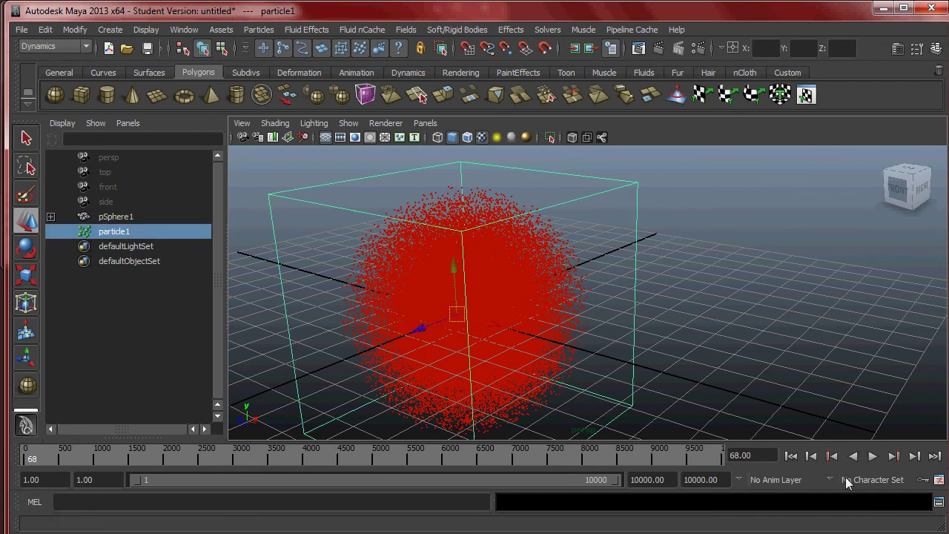
pyautogui.click(791, 456)
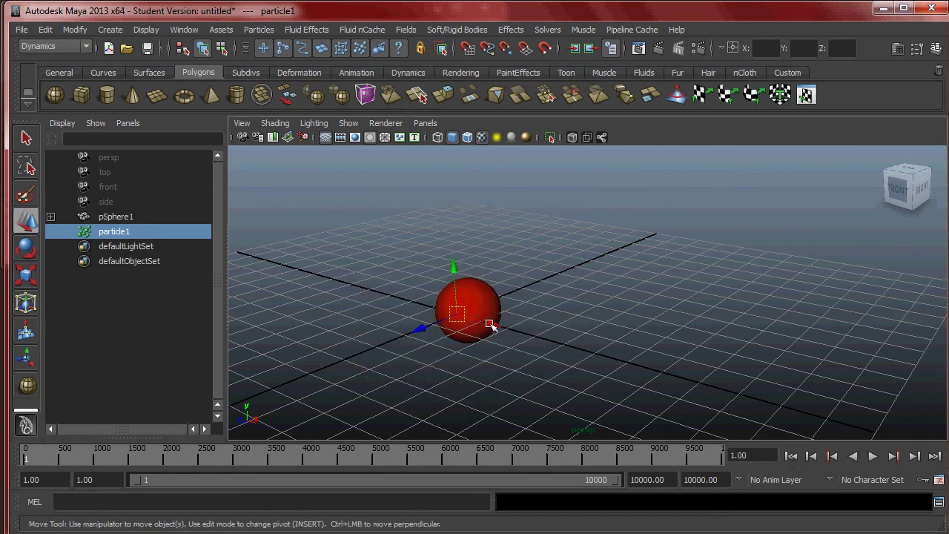
pyautogui.click(459, 289)
pyautogui.keyDown('alt'); pyautogui.moveTo(713, 275); pyautogui.dragTo(594, 252); pyautogui.keyUp('alt')
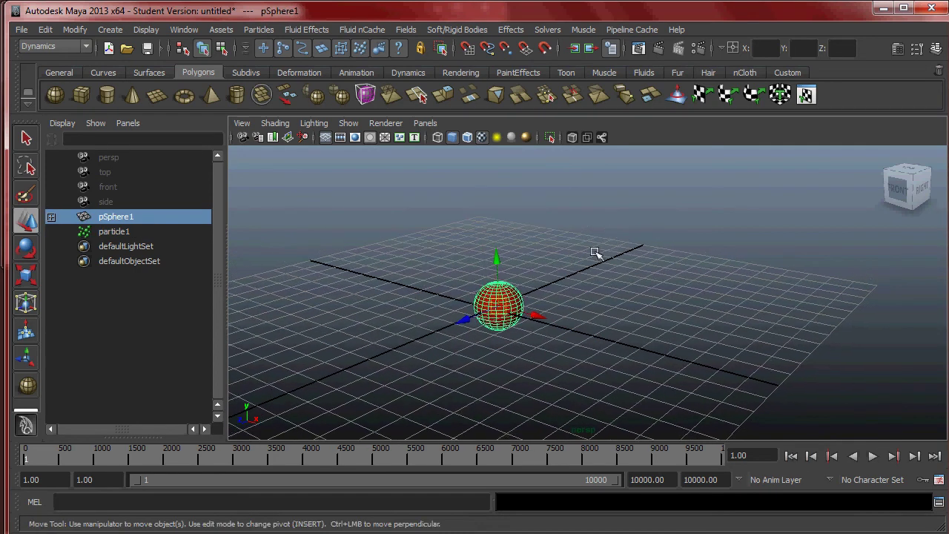
pyautogui.click(262, 262)
pyautogui.click(112, 230)
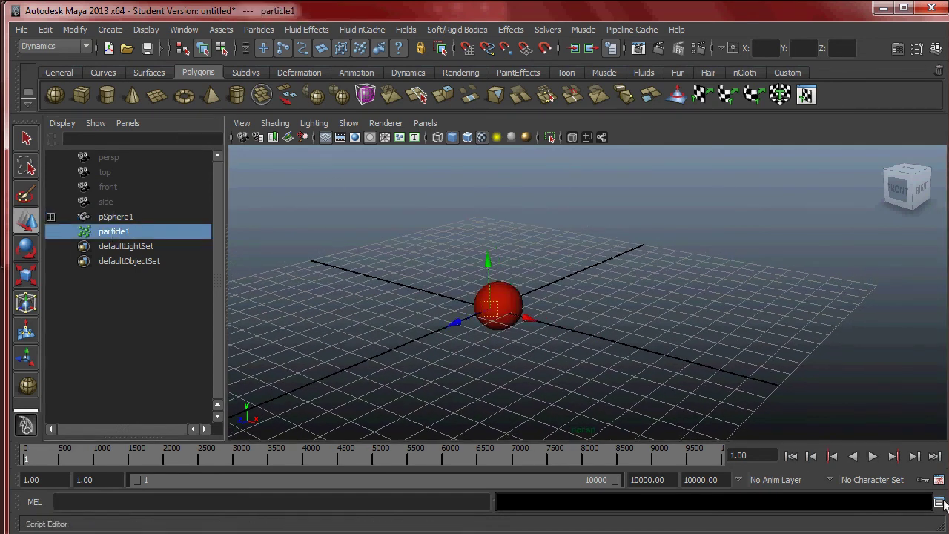
pyautogui.click(871, 455)
pyautogui.click(872, 455)
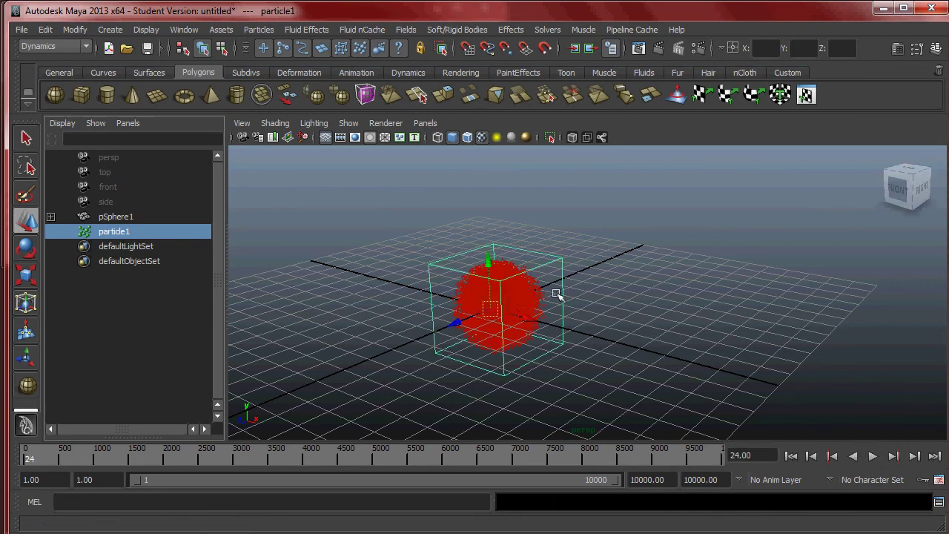
# Step: Add a gravity field to the selected particle1 object
pyautogui.click(642, 292)
pyautogui.click(535, 274)
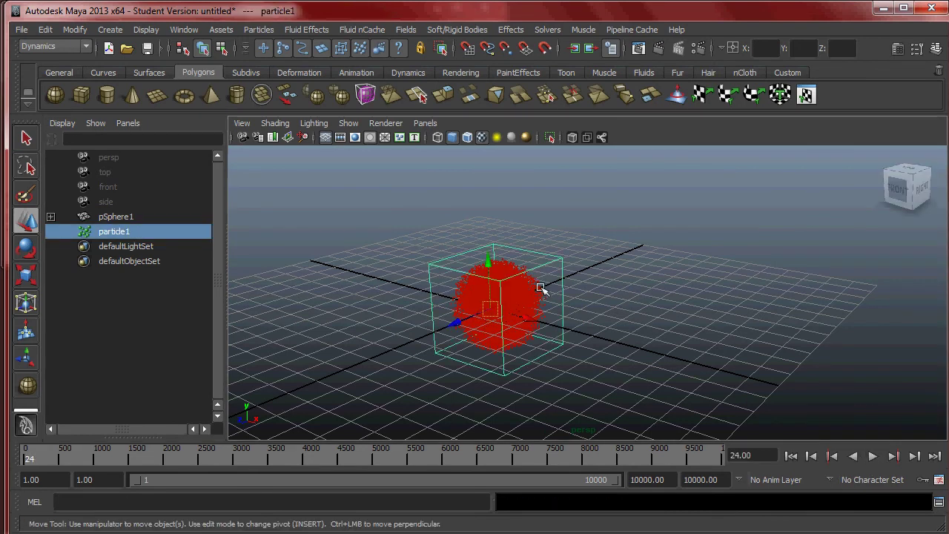
pyautogui.press('q')
pyautogui.click(111, 218)
pyautogui.keyDown('alt'); pyautogui.moveTo(560, 273); pyautogui.dragTo(694, 297, button='right'); pyautogui.keyUp('alt')
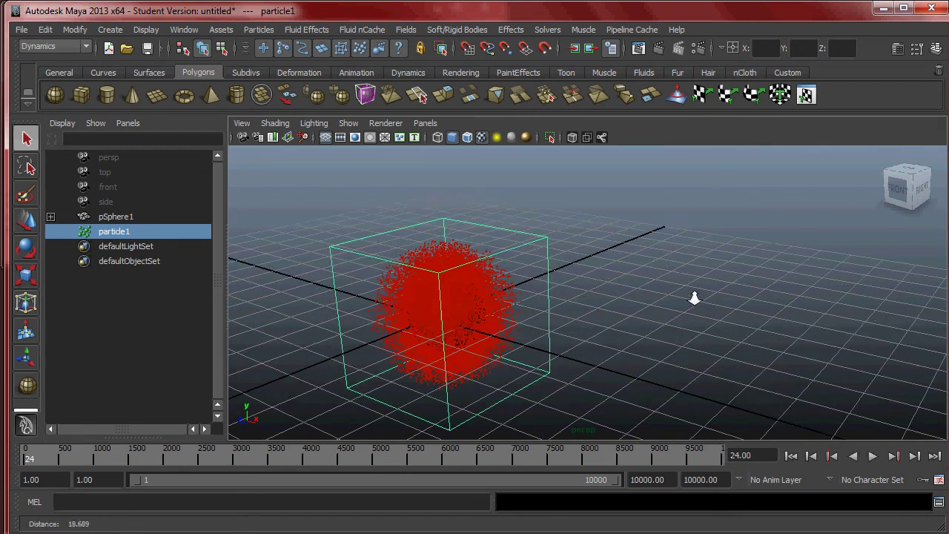
pyautogui.keyDown('alt'); pyautogui.moveTo(694, 297); pyautogui.dragTo(738, 279, button='middle'); pyautogui.keyUp('alt')
pyautogui.click(407, 30)
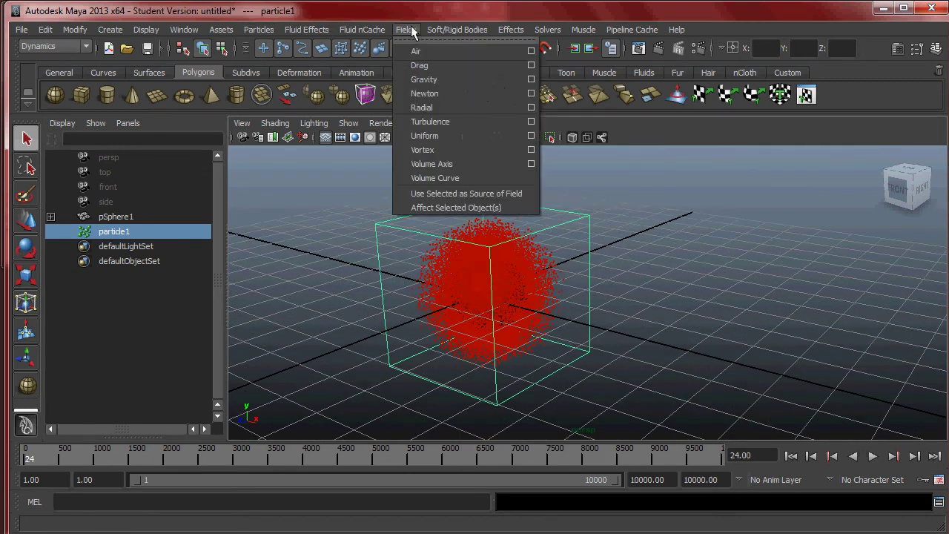
pyautogui.click(495, 79)
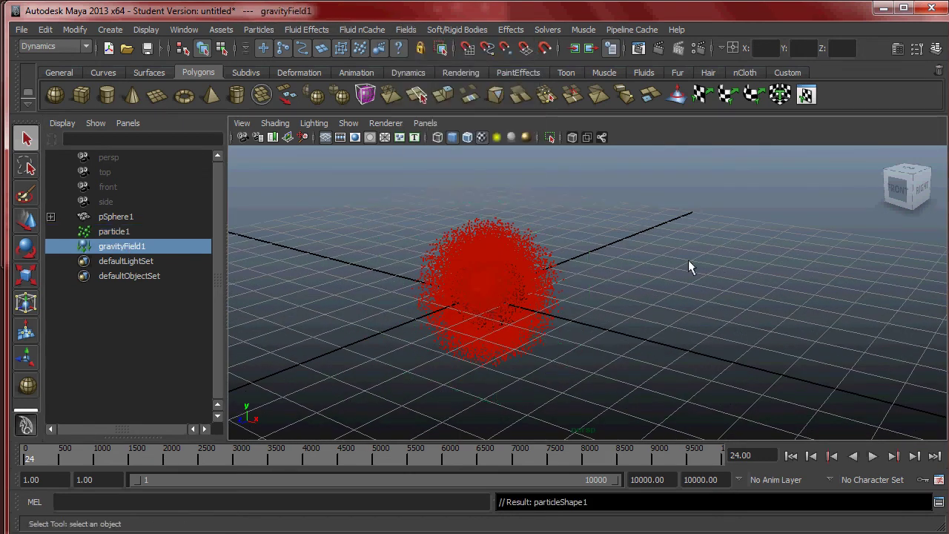
# Step: Play the simulation with gravity and examine the particle flow around and below the sphere from near and far
pyautogui.click(809, 456)
pyautogui.click(873, 456)
pyautogui.keyDown('alt'); pyautogui.moveTo(698, 347); pyautogui.dragTo(604, 284); pyautogui.keyUp('alt')
pyautogui.keyDown('alt'); pyautogui.moveTo(604, 285); pyautogui.dragTo(578, 127, button='middle'); pyautogui.keyUp('alt')
pyautogui.keyDown('alt'); pyautogui.moveTo(475, 215); pyautogui.dragTo(297, 237, button='right'); pyautogui.keyUp('alt')
pyautogui.scroll(-2, 524, 284)
pyautogui.keyDown('alt'); pyautogui.moveTo(601, 317); pyautogui.dragTo(544, 155, button='middle'); pyautogui.keyUp('alt')
pyautogui.keyDown('alt'); pyautogui.moveTo(444, 192); pyautogui.dragTo(186, 252, button='right'); pyautogui.keyUp('alt')
pyautogui.keyDown('alt'); pyautogui.moveTo(517, 253); pyautogui.dragTo(771, 311, button='right'); pyautogui.keyUp('alt')
pyautogui.keyDown('alt'); pyautogui.moveTo(534, 304); pyautogui.dragTo(533, 349, button='middle'); pyautogui.keyUp('alt')
pyautogui.keyDown('alt'); pyautogui.moveTo(711, 341); pyautogui.dragTo(941, 393, button='right'); pyautogui.keyUp('alt')
pyautogui.keyDown('alt'); pyautogui.moveTo(777, 356); pyautogui.dragTo(889, 378, button='right'); pyautogui.keyUp('alt')
pyautogui.keyDown('alt'); pyautogui.moveTo(685, 308); pyautogui.dragTo(841, 381, button='middle'); pyautogui.keyUp('alt')
pyautogui.click(664, 329)
pyautogui.press('f')
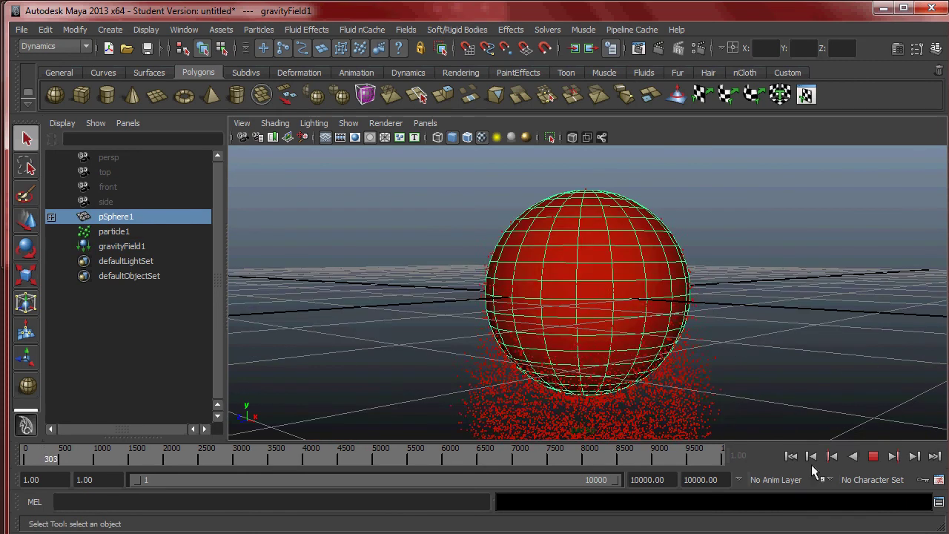
pyautogui.keyDown('alt'); pyautogui.moveTo(693, 332); pyautogui.dragTo(530, 297, button='right'); pyautogui.keyUp('alt')
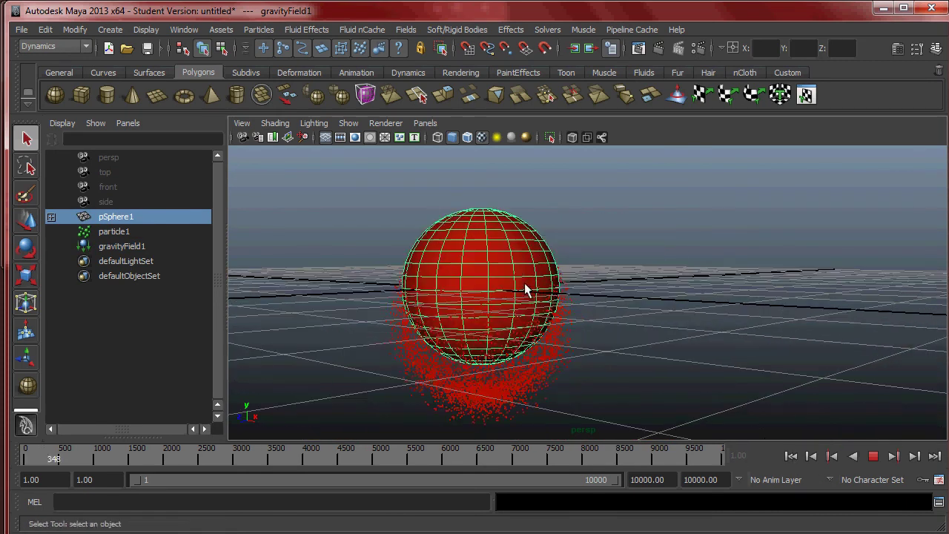
# Step: Stop the playback, open the gravity field's attributes and set its Magnitude to 0.98
pyautogui.click(126, 246)
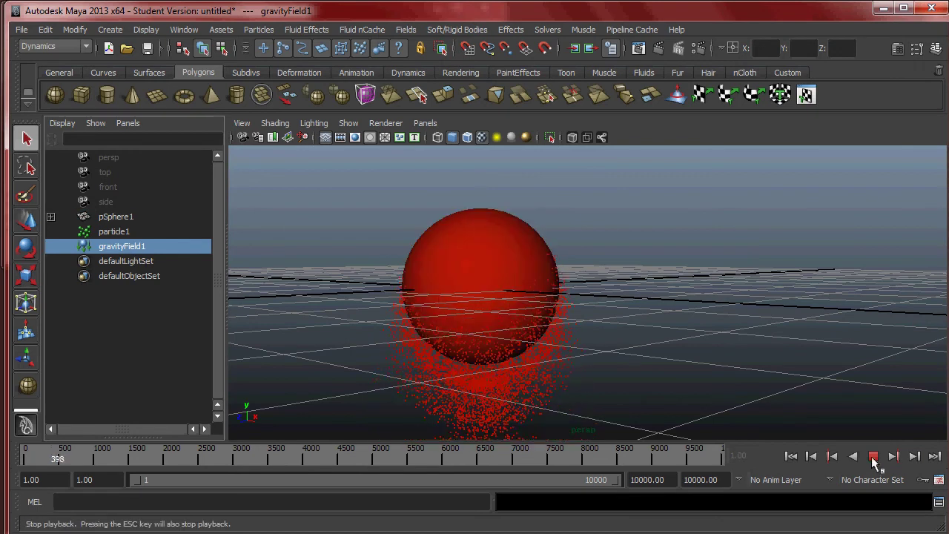
pyautogui.click(873, 456)
pyautogui.click(896, 49)
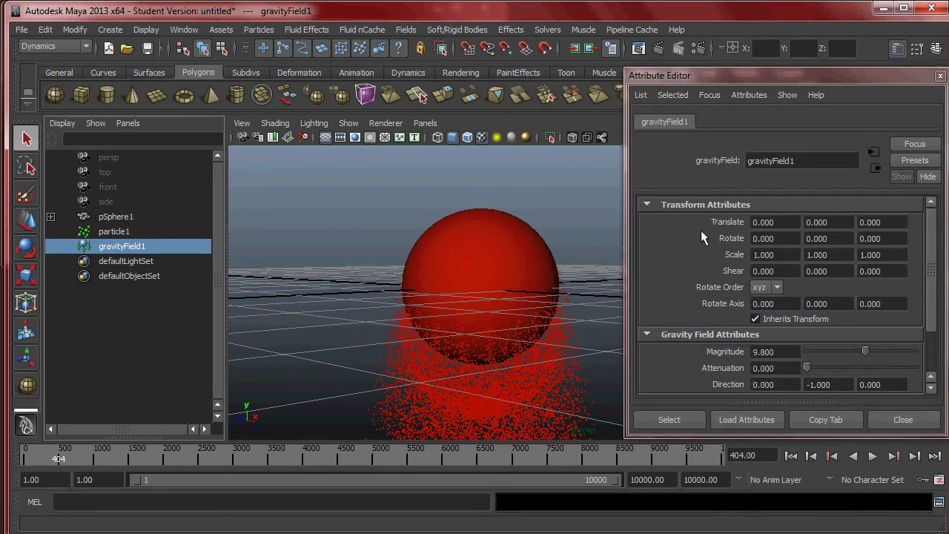
pyautogui.scroll(-2, 714, 278)
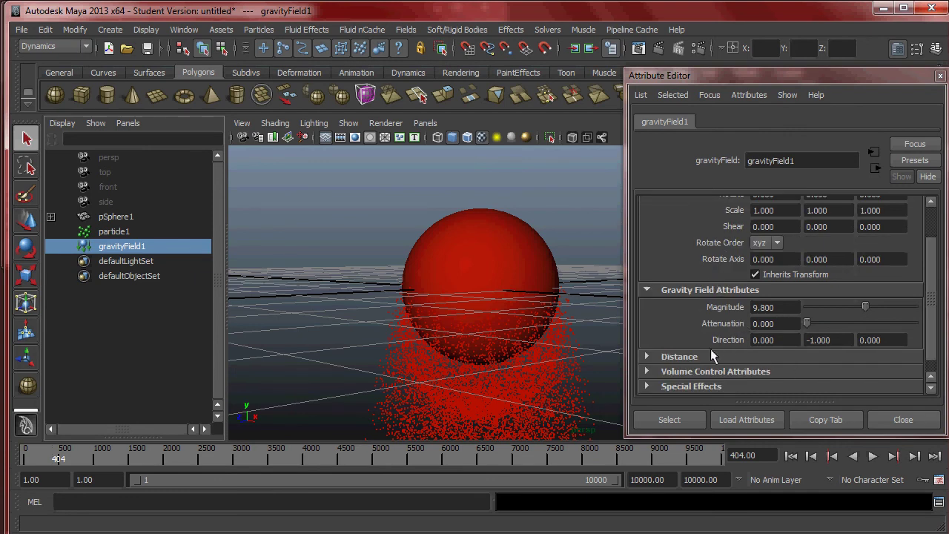
pyautogui.click(787, 307)
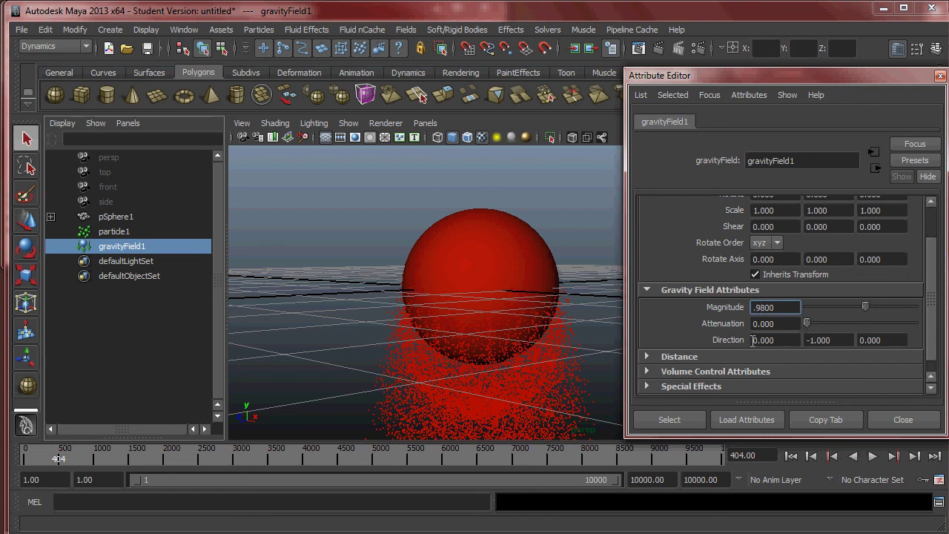
# Step: Replay the emission from frame 1 to check the 0.98 gravity, then stop and rewind
pyautogui.click(791, 456)
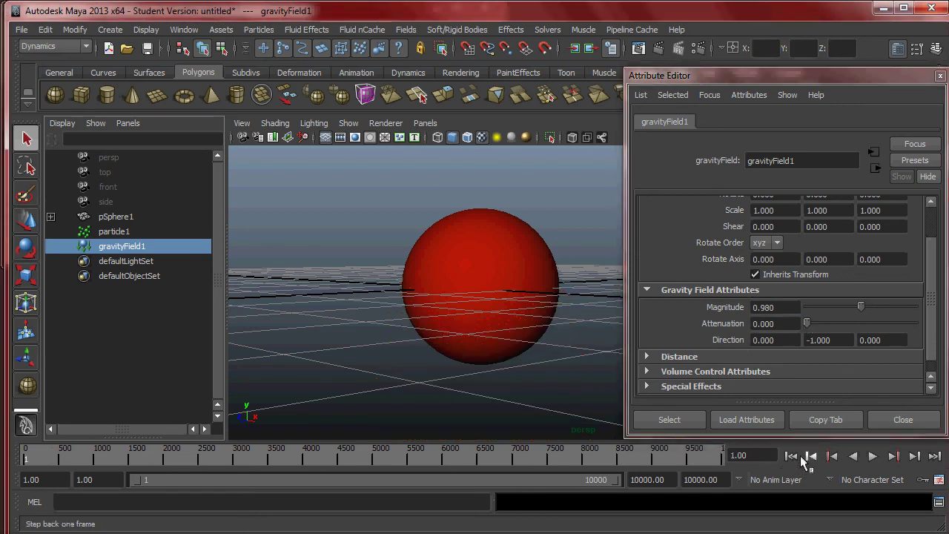
pyautogui.click(873, 455)
pyautogui.keyDown('alt'); pyautogui.moveTo(519, 329); pyautogui.dragTo(593, 348); pyautogui.keyUp('alt')
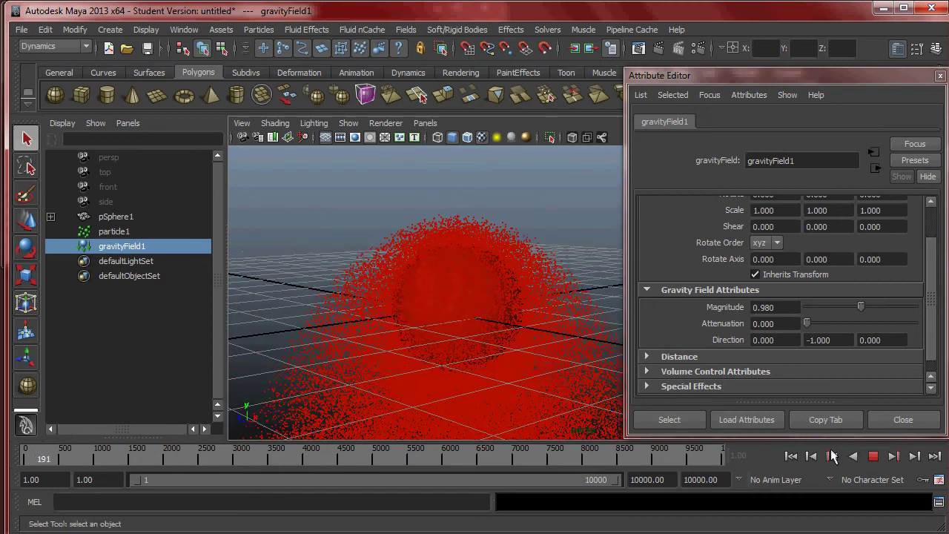
pyautogui.click(873, 456)
pyautogui.click(791, 456)
# Step: Try a gravity Magnitude of 0.098, play the simulation to about frame 392 and inspect the particle cloud's shape
pyautogui.click(789, 307)
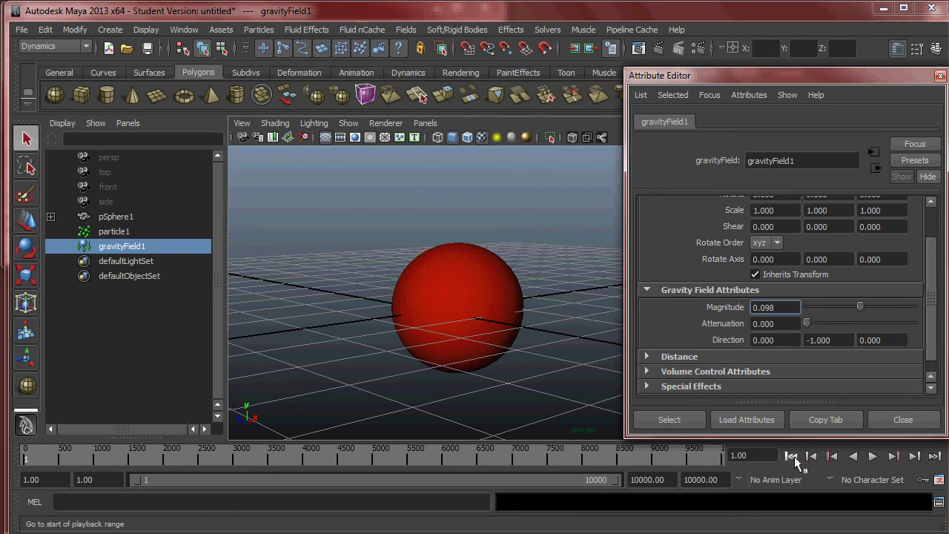
pyautogui.click(873, 456)
pyautogui.keyDown('alt'); pyautogui.moveTo(534, 315); pyautogui.dragTo(384, 218, button='right'); pyautogui.keyUp('alt')
pyautogui.keyDown('alt'); pyautogui.moveTo(384, 218); pyautogui.dragTo(455, 232, button='middle'); pyautogui.keyUp('alt')
pyautogui.keyDown('alt'); pyautogui.moveTo(455, 233); pyautogui.dragTo(365, 224, button='right'); pyautogui.keyUp('alt')
pyautogui.keyDown('alt'); pyautogui.moveTo(540, 298); pyautogui.dragTo(452, 244); pyautogui.keyUp('alt')
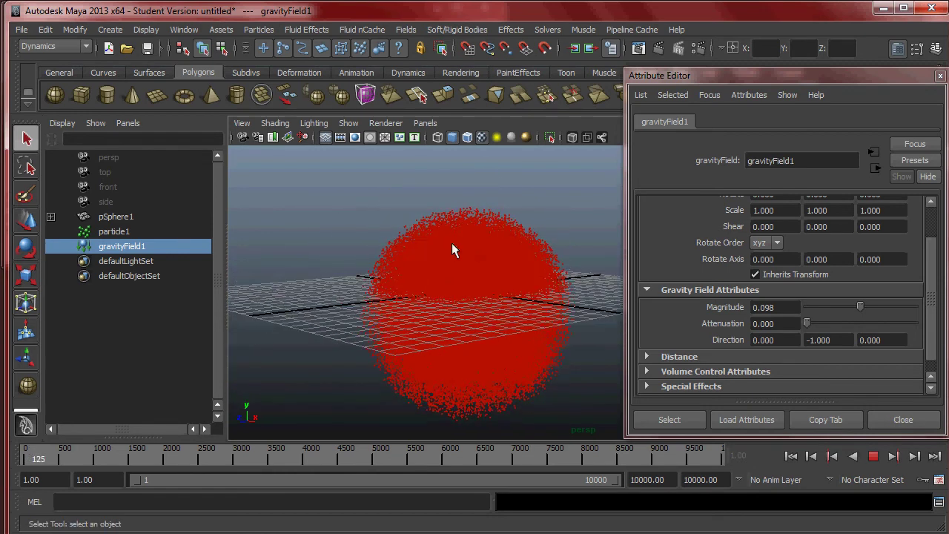
pyautogui.keyDown('alt'); pyautogui.moveTo(544, 232); pyautogui.dragTo(485, 228); pyautogui.keyUp('alt')
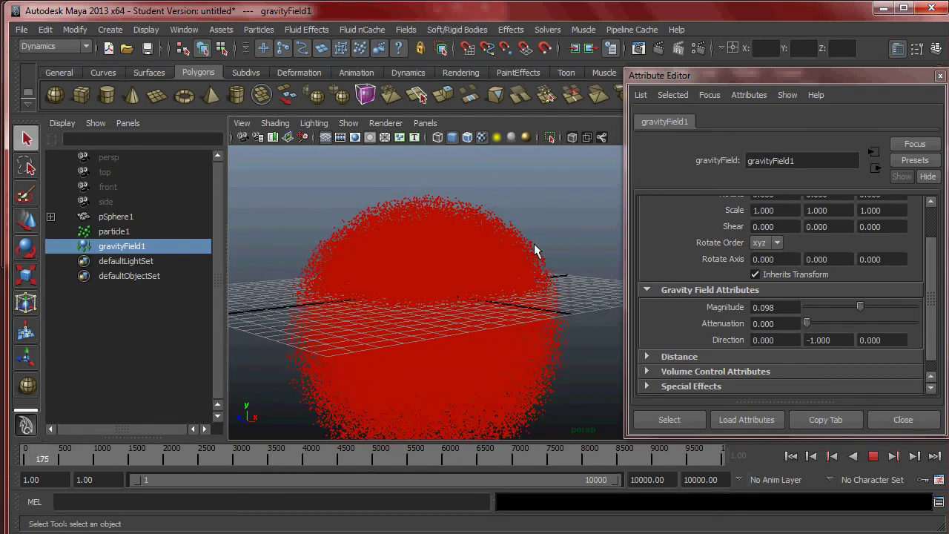
pyautogui.keyDown('alt'); pyautogui.moveTo(561, 289); pyautogui.dragTo(475, 239); pyautogui.keyUp('alt')
pyautogui.keyDown('alt'); pyautogui.moveTo(480, 232); pyautogui.dragTo(471, 225, button='middle'); pyautogui.keyUp('alt')
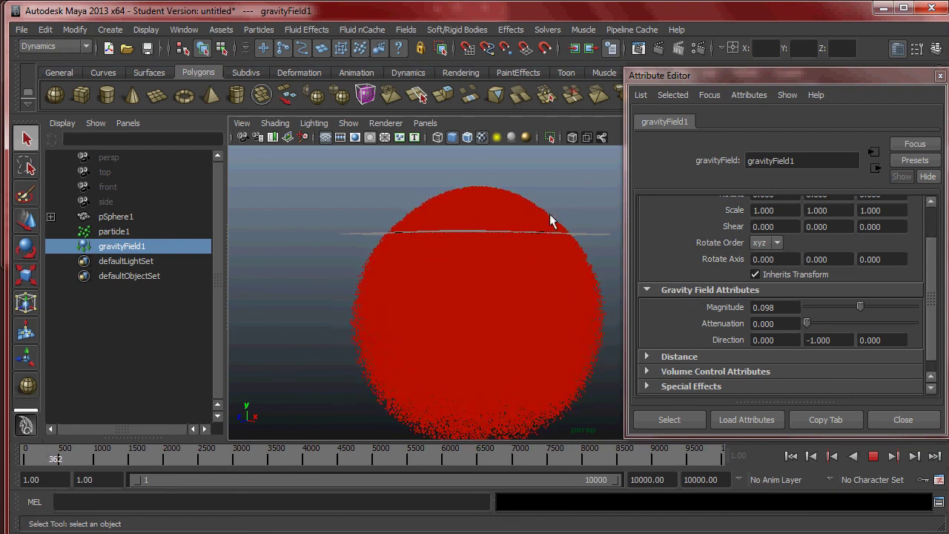
pyautogui.click(877, 455)
# Step: Set the gravity Magnitude to 0.98 and replay the simulation from the start to about frame 107
pyautogui.click(775, 307)
pyautogui.write('.9')
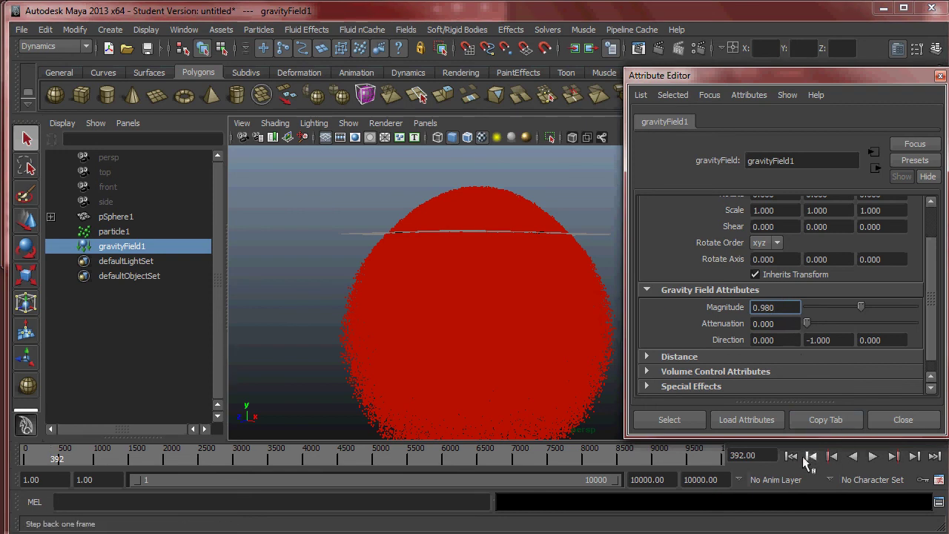
pyautogui.click(793, 456)
pyautogui.click(873, 456)
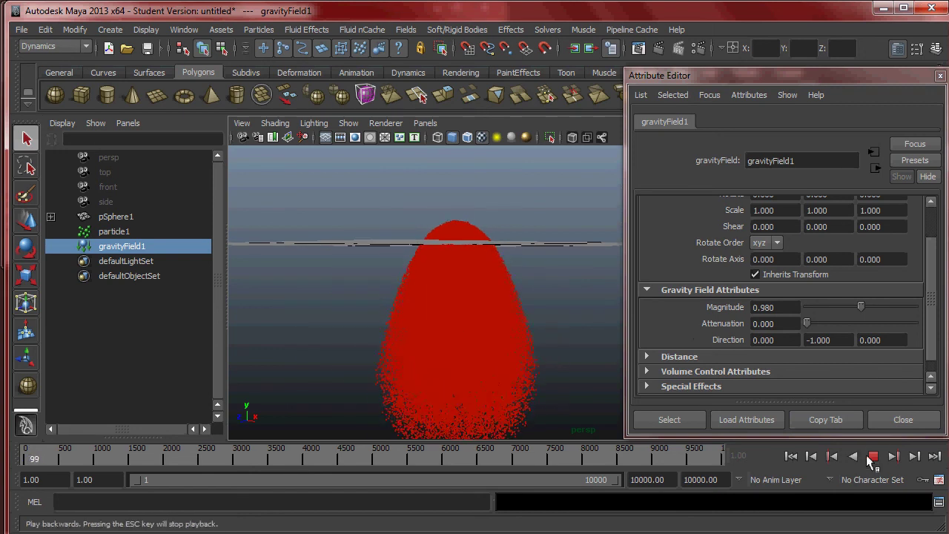
pyautogui.click(872, 457)
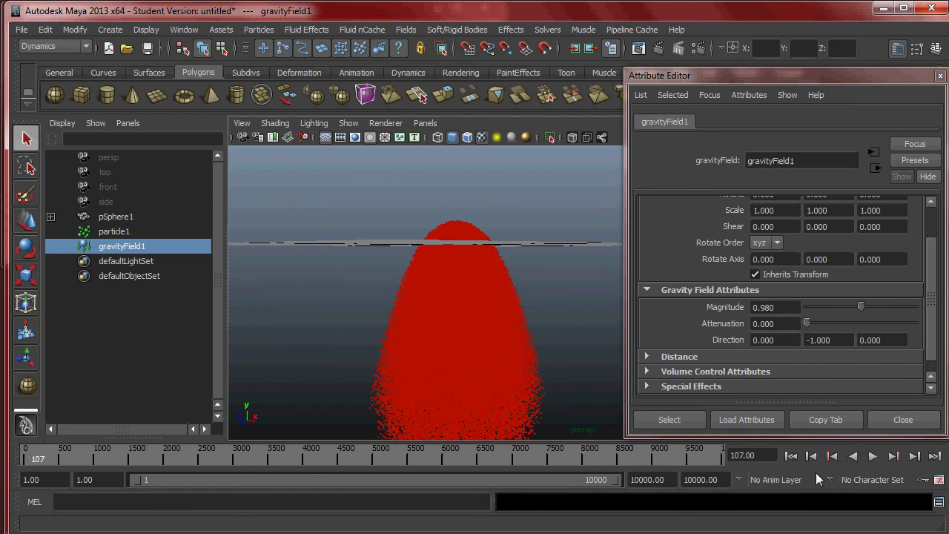
# Step: Rewind, raise the gravity field's Attenuation to about 3.97 and play the simulation to about frame 210
pyautogui.click(791, 456)
pyautogui.moveTo(807, 323); pyautogui.dragTo(893, 324)
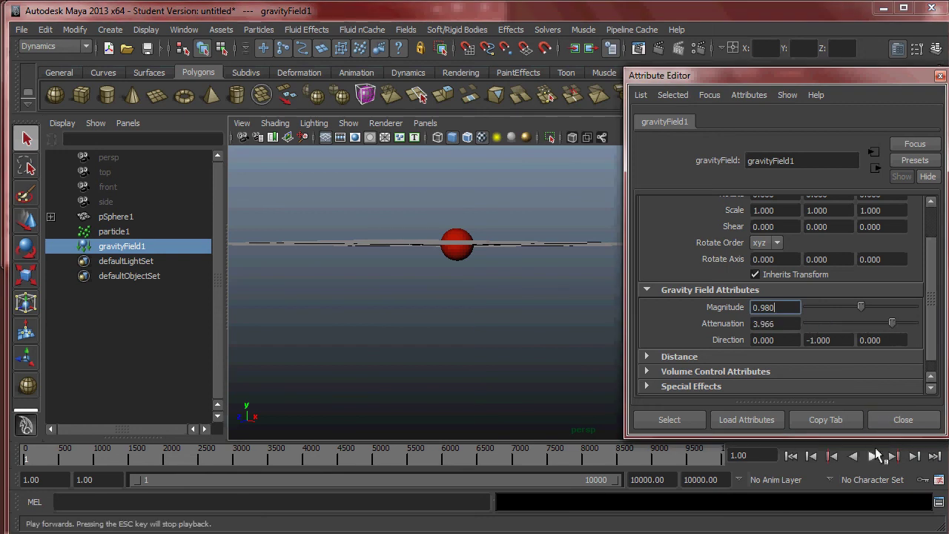
pyautogui.click(872, 456)
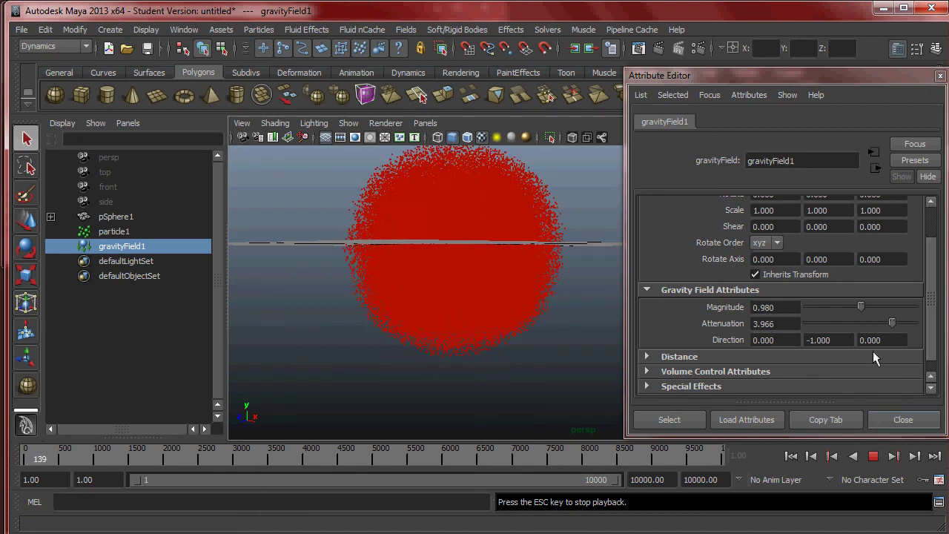
pyautogui.scroll(-3, 516, 304)
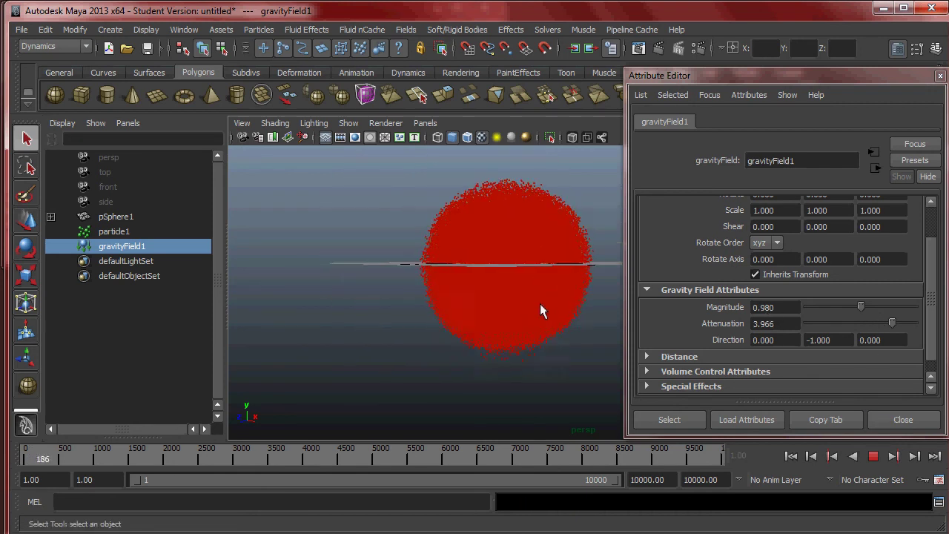
pyautogui.click(872, 456)
# Step: Lower the gravity field's Attenuation to about 0.55, replay the emission from the start and stop it
pyautogui.moveTo(892, 323); pyautogui.dragTo(872, 323)
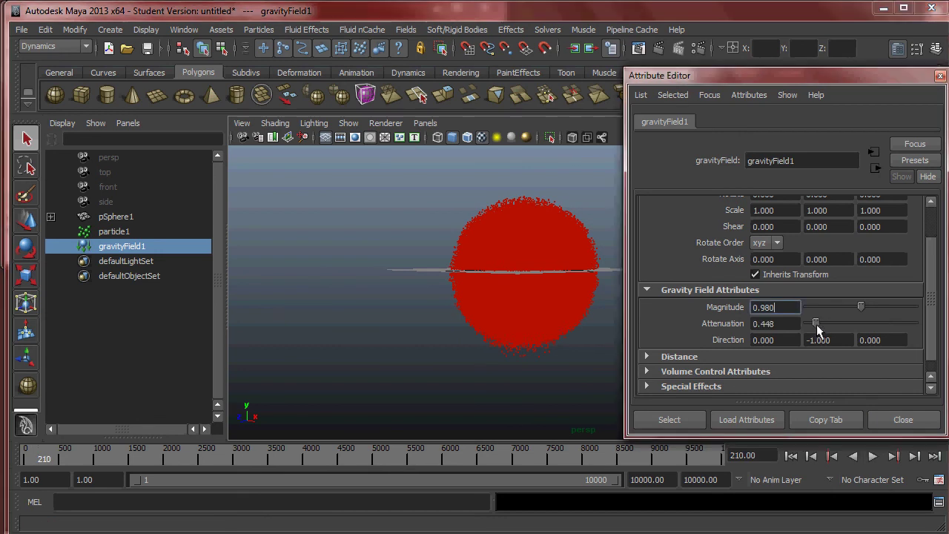
pyautogui.click(791, 456)
pyautogui.click(873, 456)
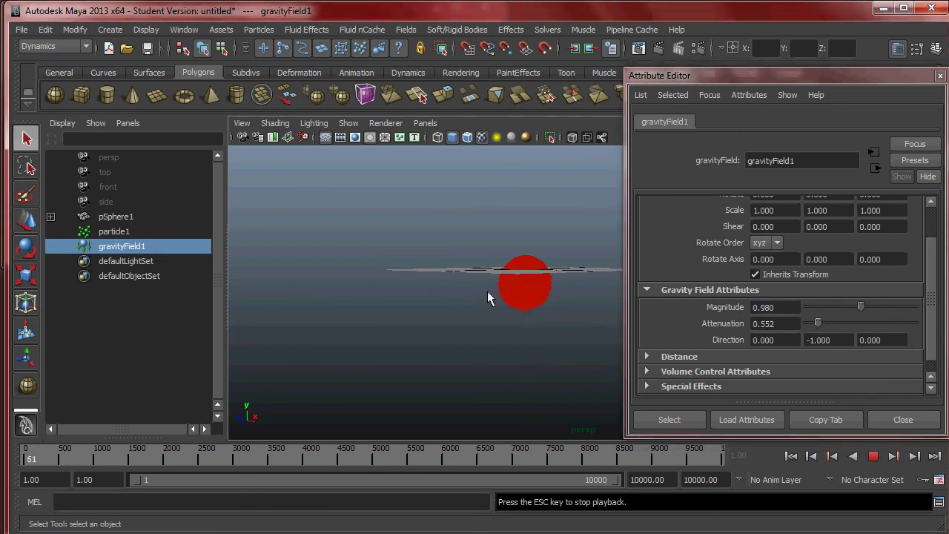
pyautogui.click(873, 456)
# Step: Set the Attenuation to 0 and resume playback, raise it to about 3.86 while playing, then stop and rewind
pyautogui.moveTo(818, 322); pyautogui.dragTo(788, 326)
pyautogui.click(873, 456)
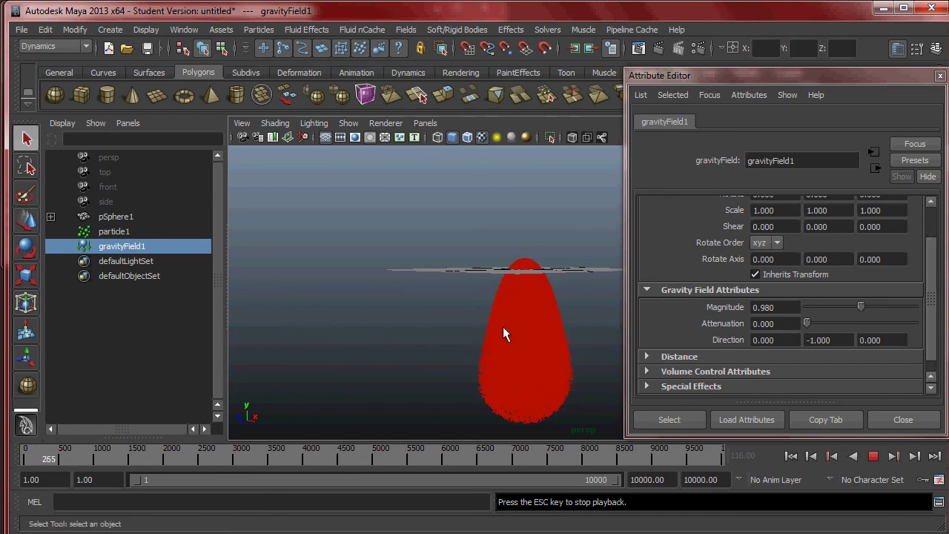
pyautogui.moveTo(808, 324); pyautogui.dragTo(892, 326)
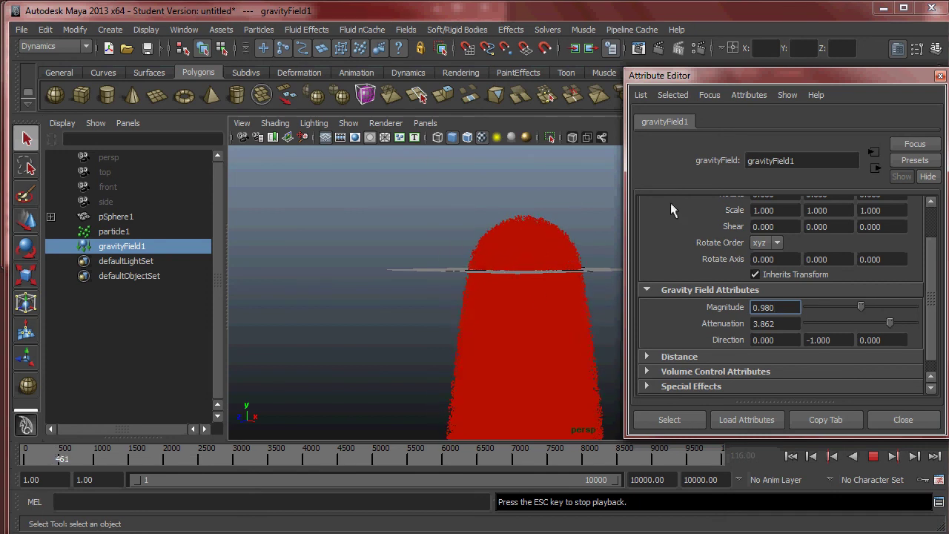
pyautogui.click(875, 456)
pyautogui.click(791, 456)
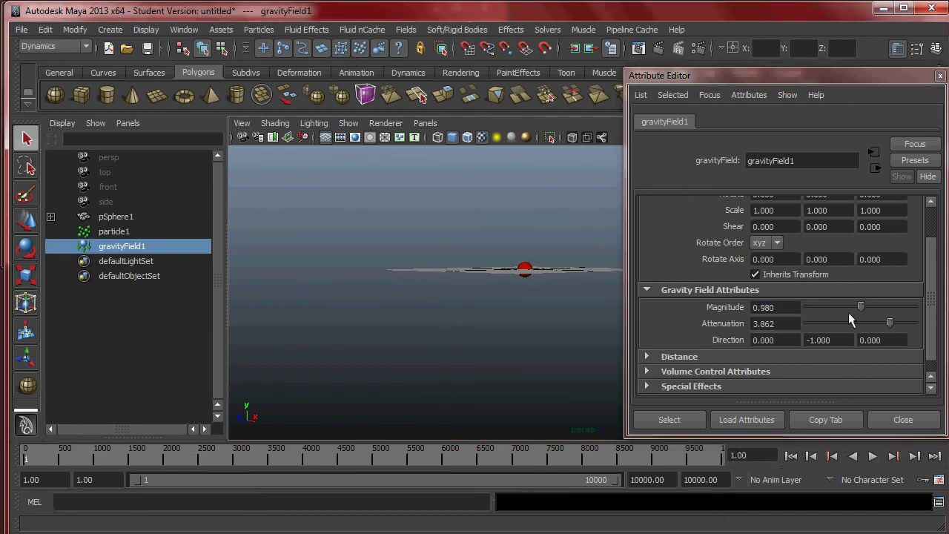
# Step: Set the gravity field's Attenuation to 0 and its Y Direction to 1, and play the simulation
pyautogui.click(799, 323)
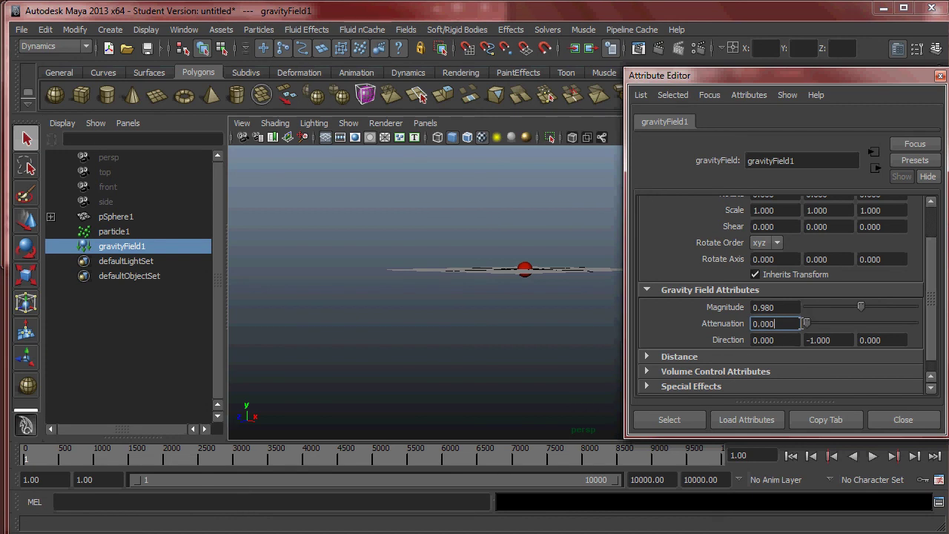
pyautogui.click(840, 340)
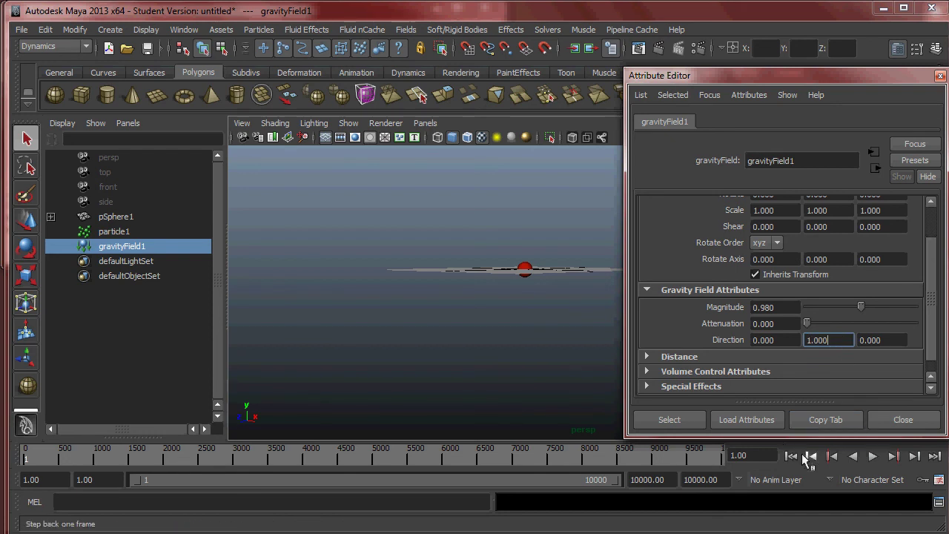
pyautogui.click(872, 456)
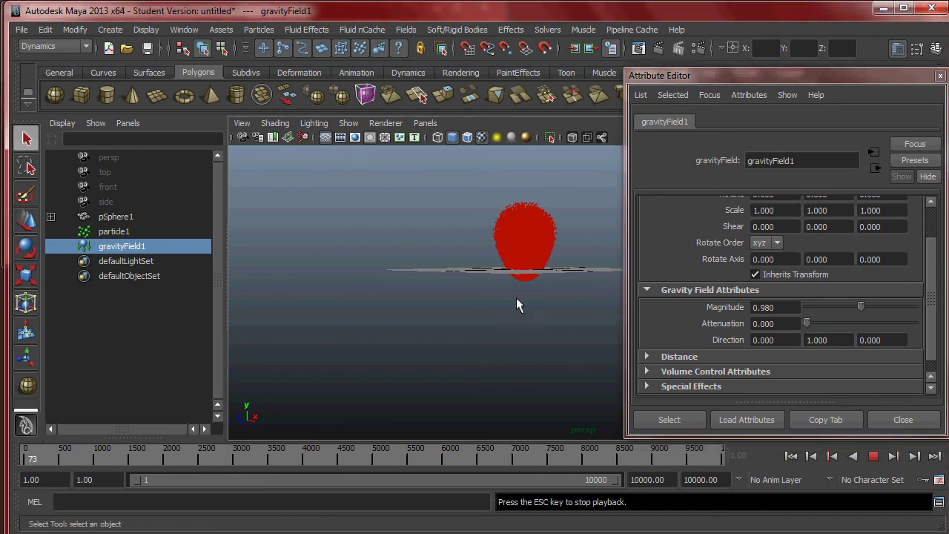
# Step: Stop the playback and change the gravity field's Direction to 1 in X and 0 in Y
pyautogui.click(875, 456)
pyautogui.click(843, 339)
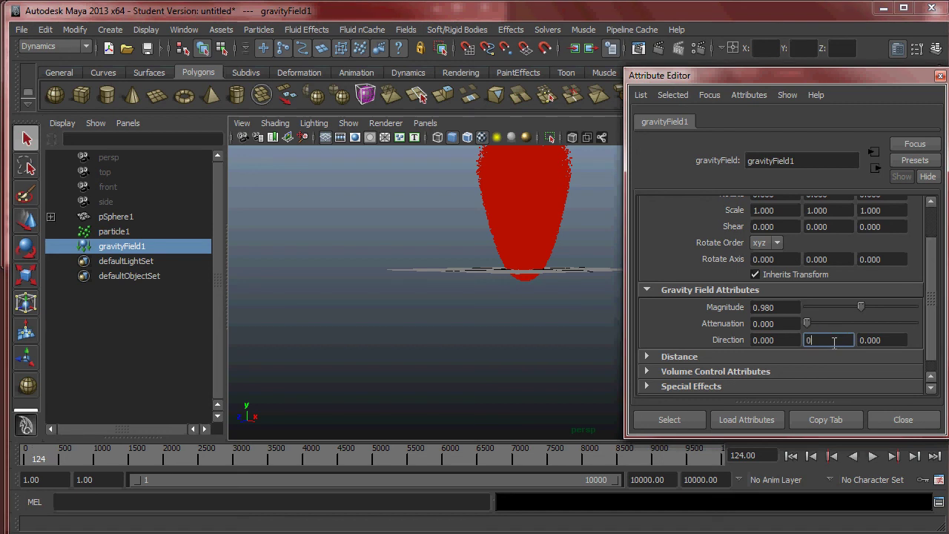
pyautogui.click(789, 340)
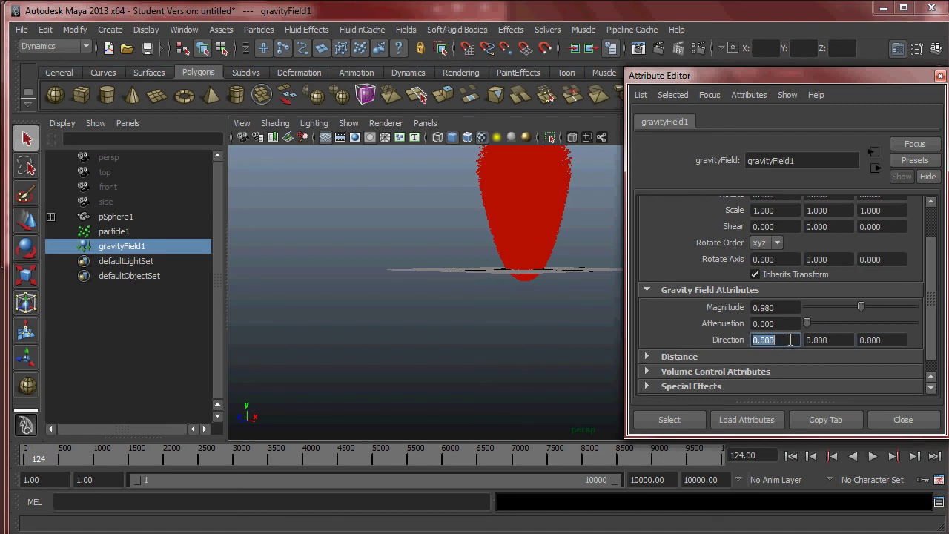
pyautogui.write('1.000')
# Step: Replay the simulation from the start, stop it at about frame 188 and examine the whole particle stream from an angled view
pyautogui.click(791, 456)
pyautogui.click(873, 456)
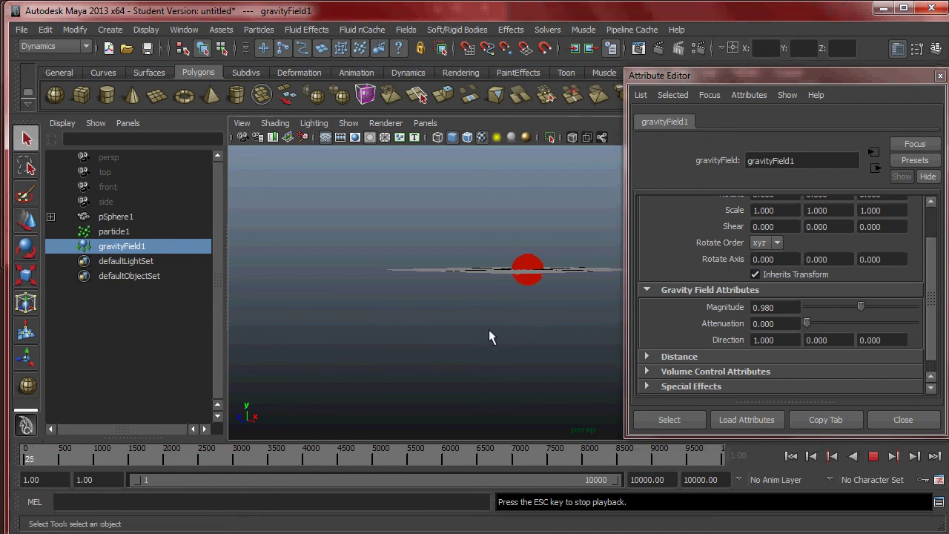
pyautogui.keyDown('alt'); pyautogui.moveTo(509, 364); pyautogui.dragTo(571, 314); pyautogui.keyUp('alt')
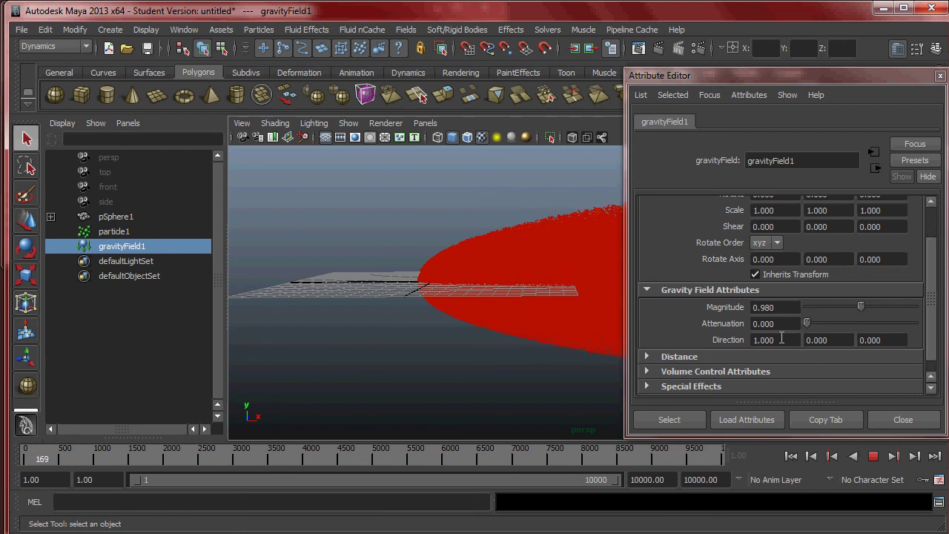
pyautogui.press('Escape')
pyautogui.keyDown('alt'); pyautogui.moveTo(500, 284); pyautogui.dragTo(324, 235, button='right'); pyautogui.keyUp('alt')
pyautogui.keyDown('alt'); pyautogui.moveTo(324, 235); pyautogui.dragTo(433, 249); pyautogui.keyUp('alt')
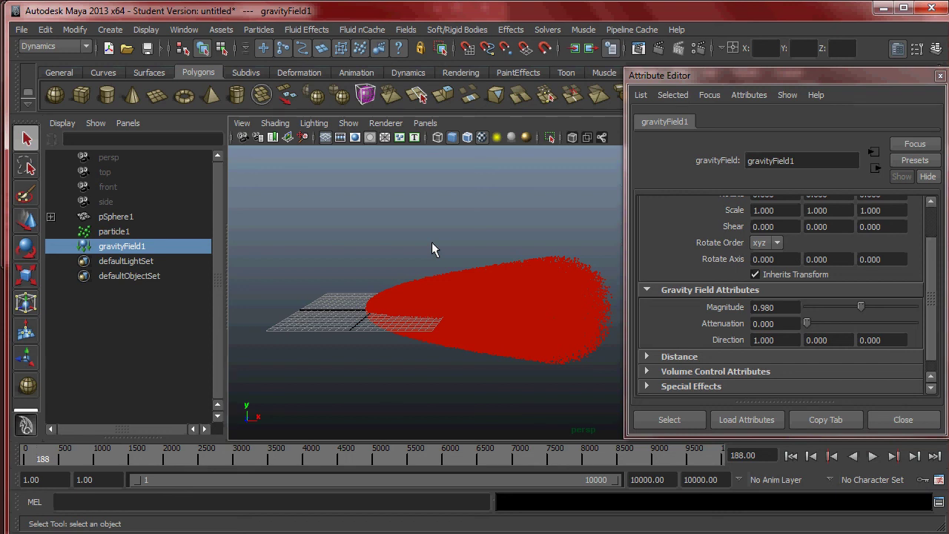
# Step: Select the particle1 object to show its attributes
pyautogui.click(115, 232)
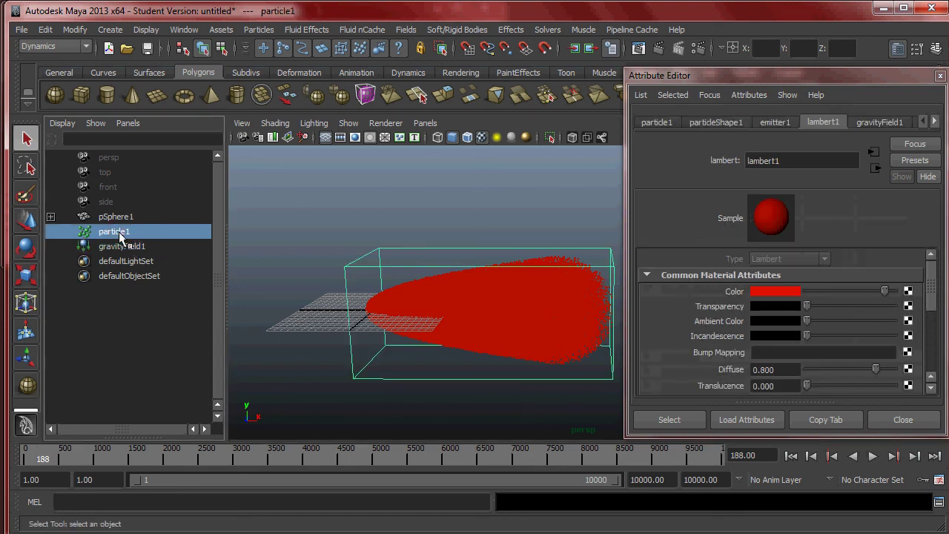